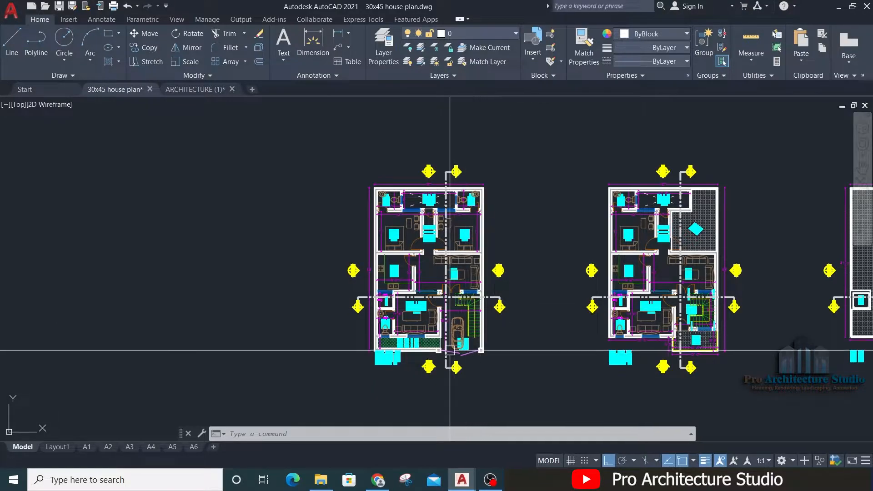
Step: Examine the gate, doors, windows and room layout of the ground floor plan from the car porch to the rear open area
scroll(406, 309, up, 2)
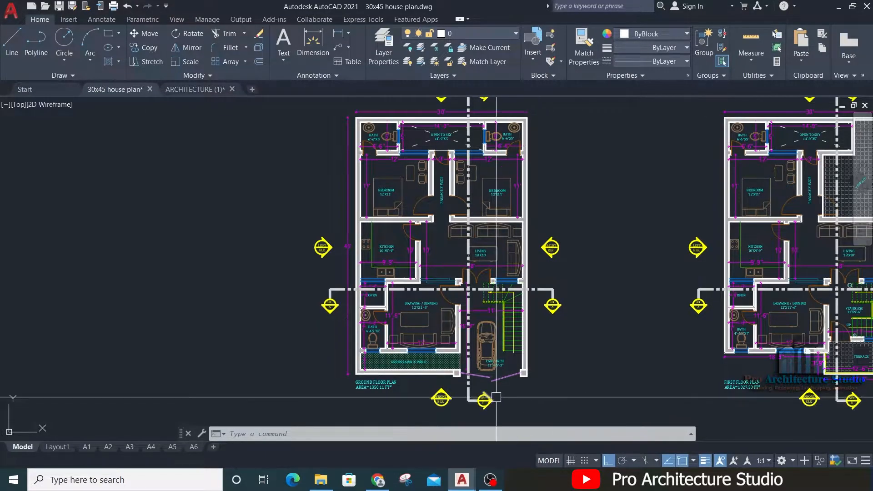
scroll(496, 394, up, 8)
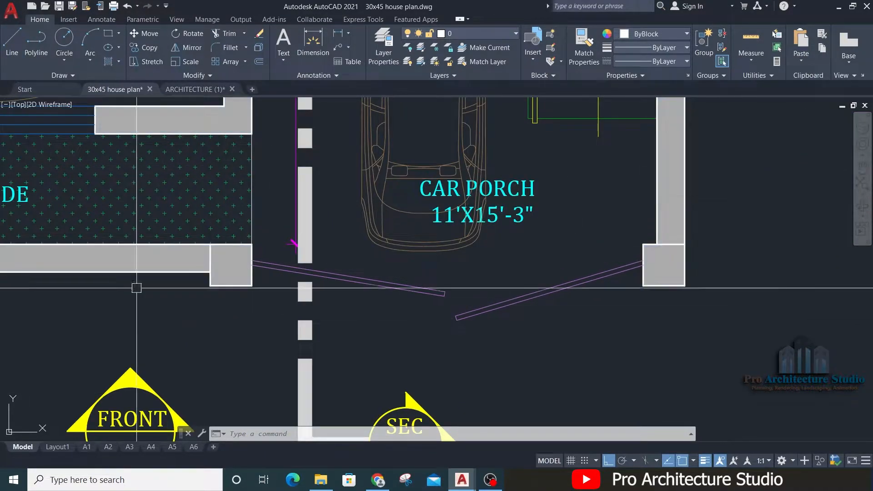
scroll(334, 329, down, 8)
scroll(334, 329, up, 6)
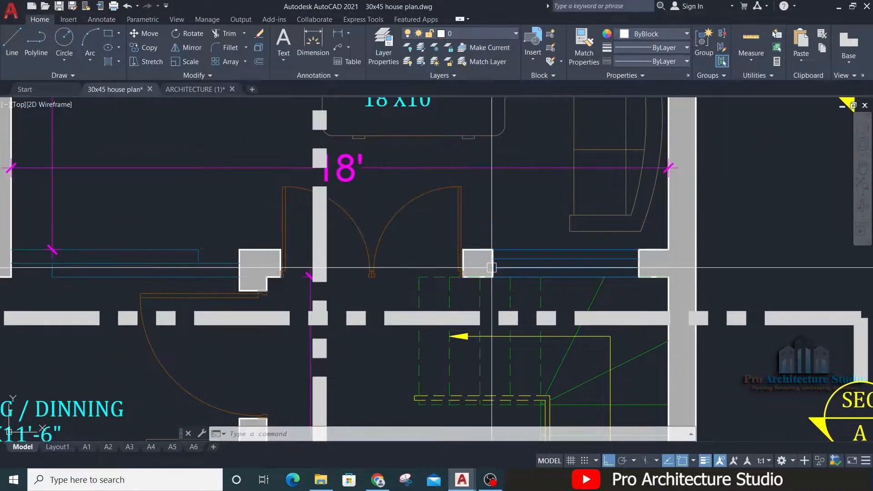
middle_drag(292, 226, 319, 304)
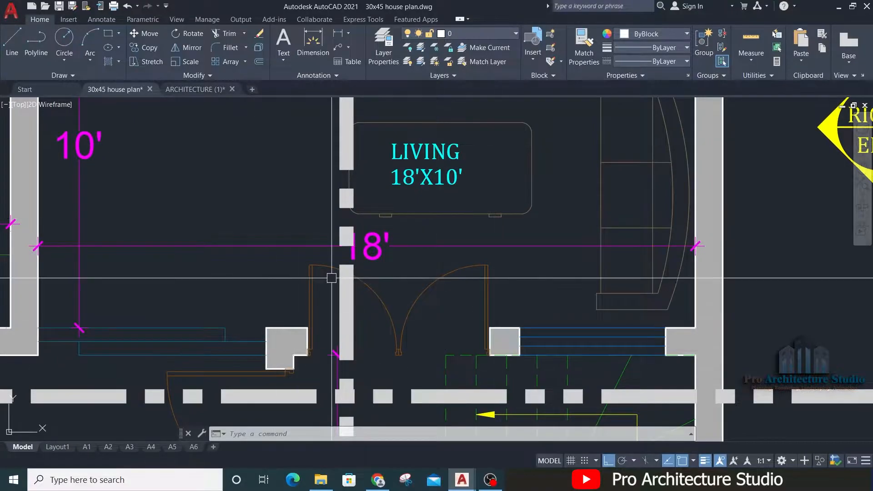
scroll(332, 277, down, 2)
middle_drag(40, 428, 134, 347)
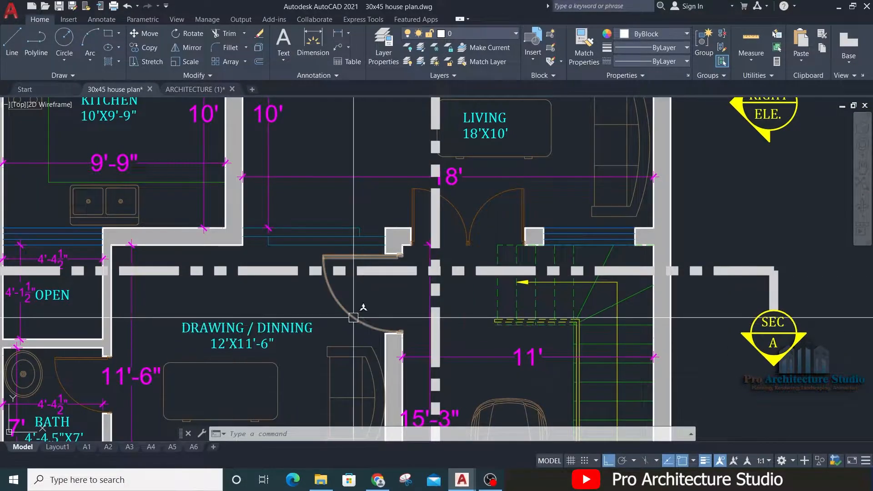
scroll(361, 305, down, 4)
middle_drag(361, 304, 359, 330)
scroll(356, 412, up, 2)
middle_drag(269, 195, 314, 267)
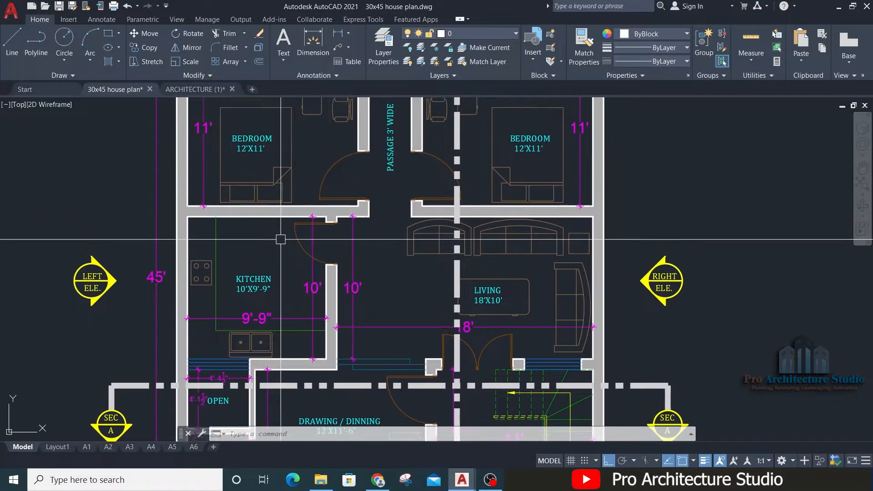
scroll(281, 239, up, 2)
middle_drag(360, 175, 371, 424)
middle_drag(332, 218, 345, 401)
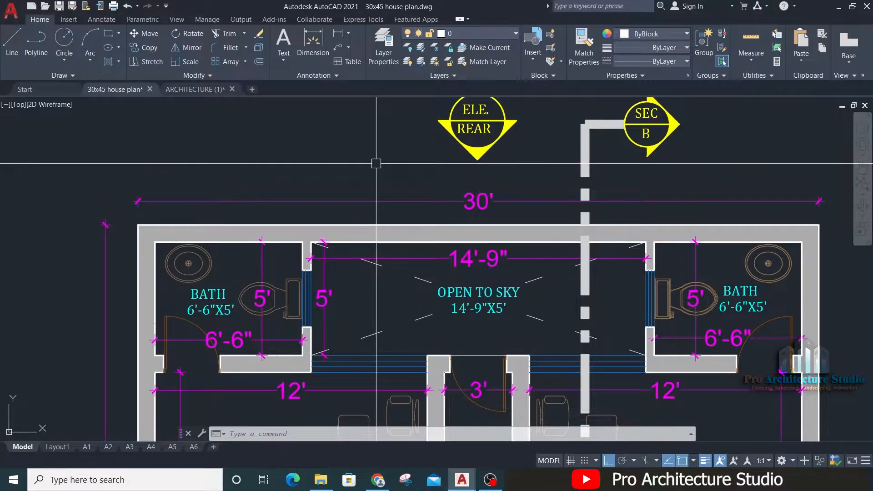
scroll(423, 170, down, 4)
middle_drag(476, 364, 438, 148)
scroll(460, 387, up, 4)
middle_drag(378, 215, 335, 178)
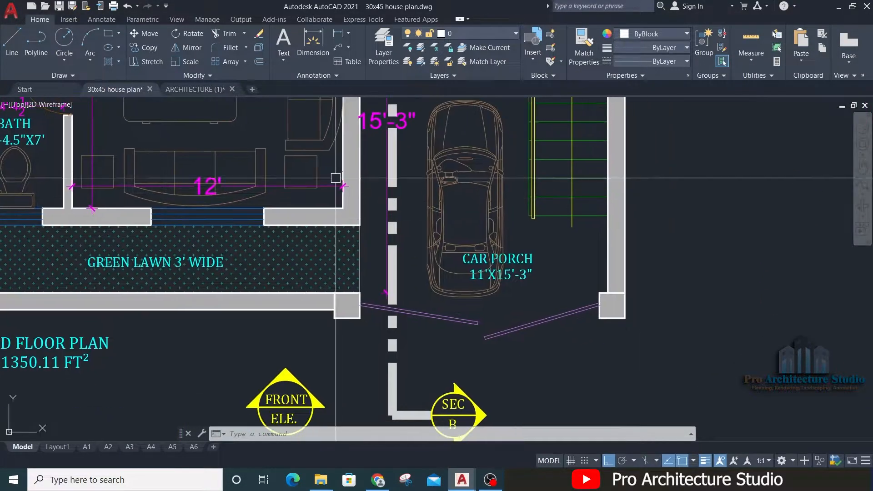
Step: Copy the CAR PORCH label from the ground floor plan to the empty space beside the main gate, about 14' away, with Ortho off
scroll(487, 278, down, 4)
scroll(502, 286, up, 4)
key(Escape)
key(Escape)
key(Escape)
middle_drag(526, 299, 341, 221)
click(330, 185)
text(c)
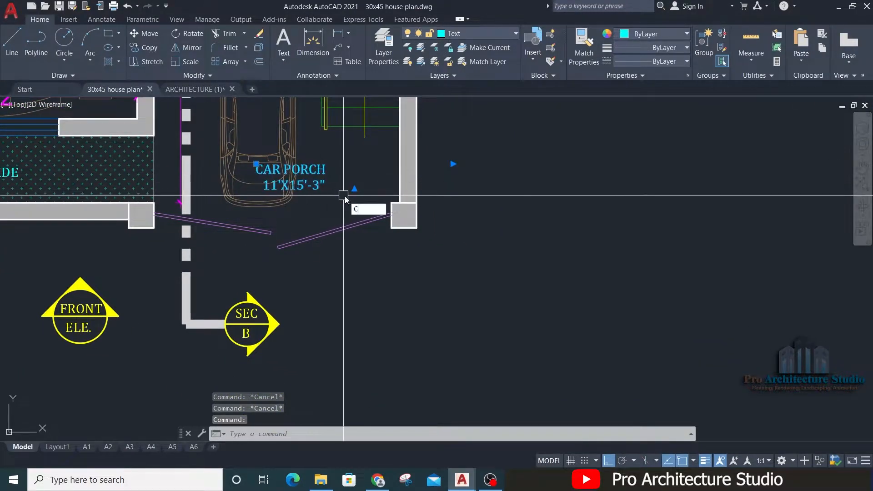
text(o)
key(Return)
click(352, 175)
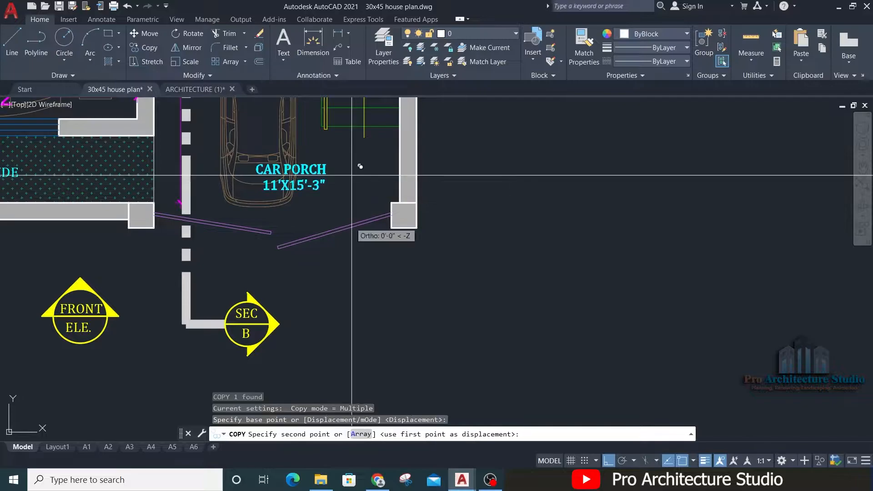
key(F8)
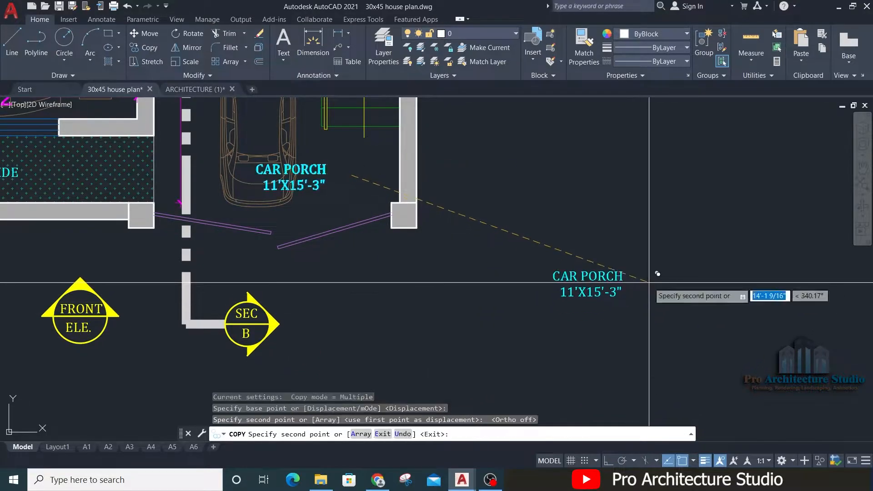
key(Return)
key(Escape)
Step: Replace the CAR PORCH title in the copied label with MG
scroll(612, 279, up, 6)
middle_drag(608, 288, 462, 254)
double_click(427, 243)
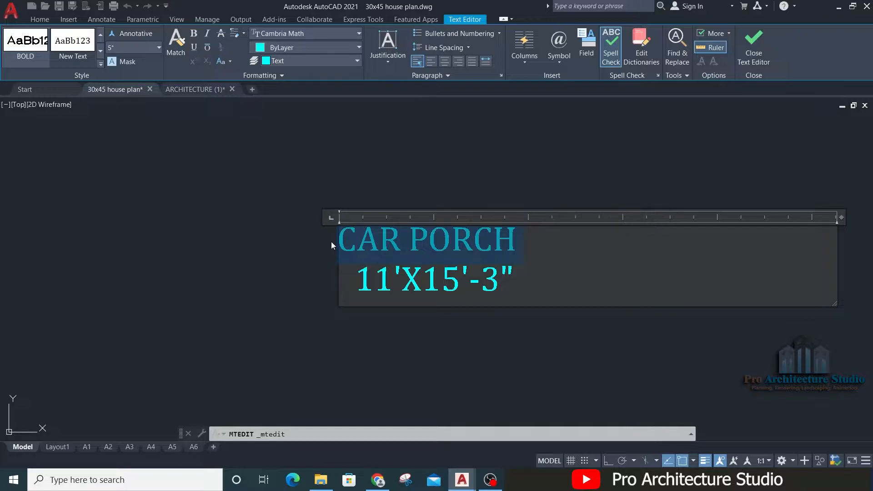
text(MG)
key(Return)
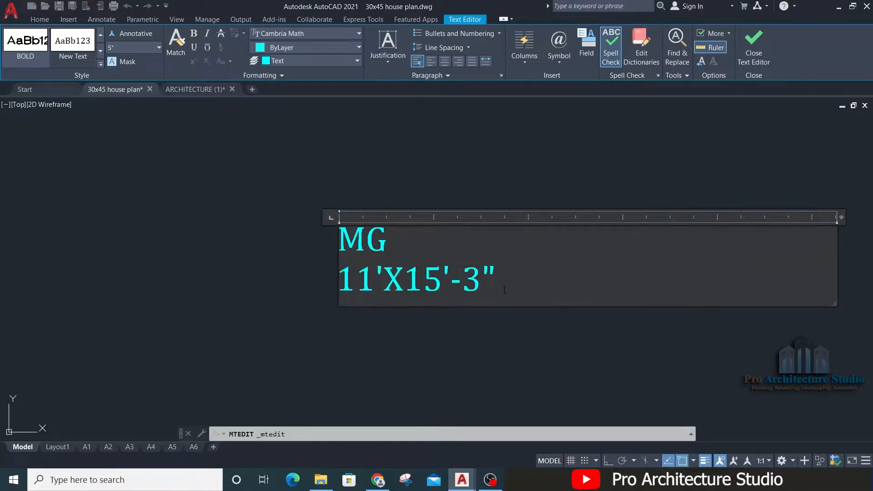
click(131, 257)
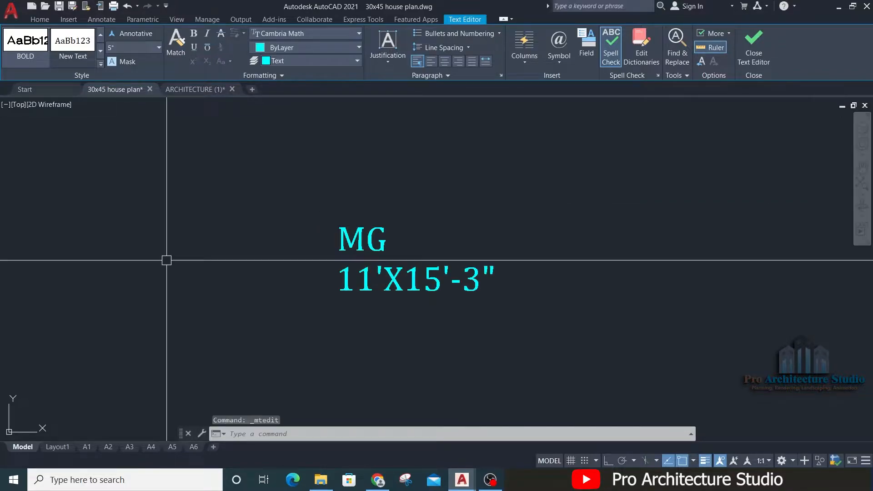
Step: Add a linear dimension across the main gate opening between the two gate columns, placed just below the gate
scroll(648, 240, down, 4)
middle_drag(362, 194, 470, 250)
scroll(295, 234, up, 2)
text(`)
key(Escape)
key(Escape)
key(Escape)
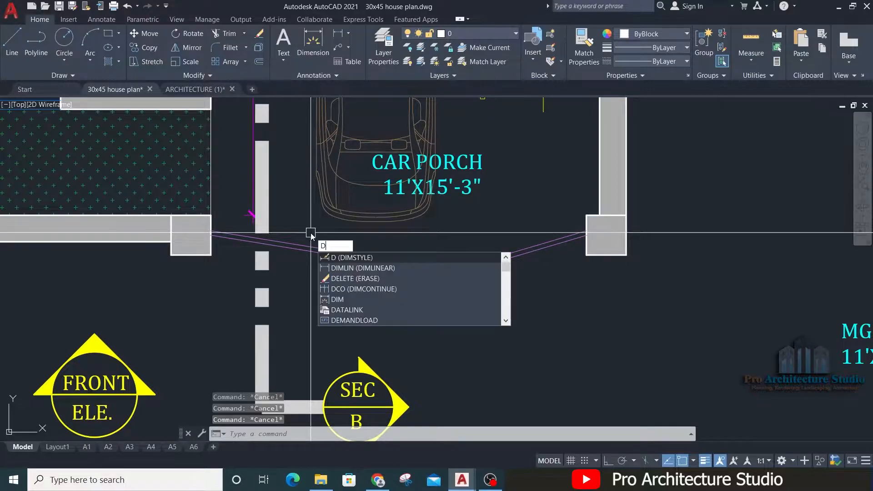
text(DIMLI)
key(Return)
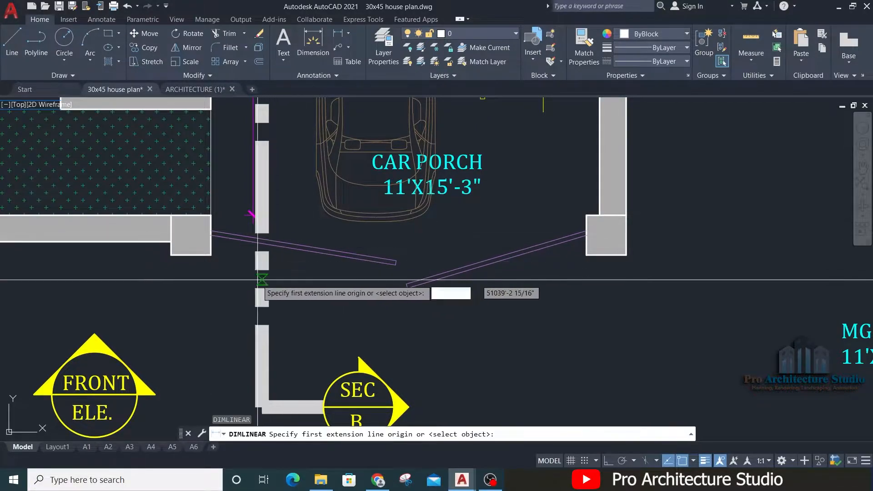
click(211, 255)
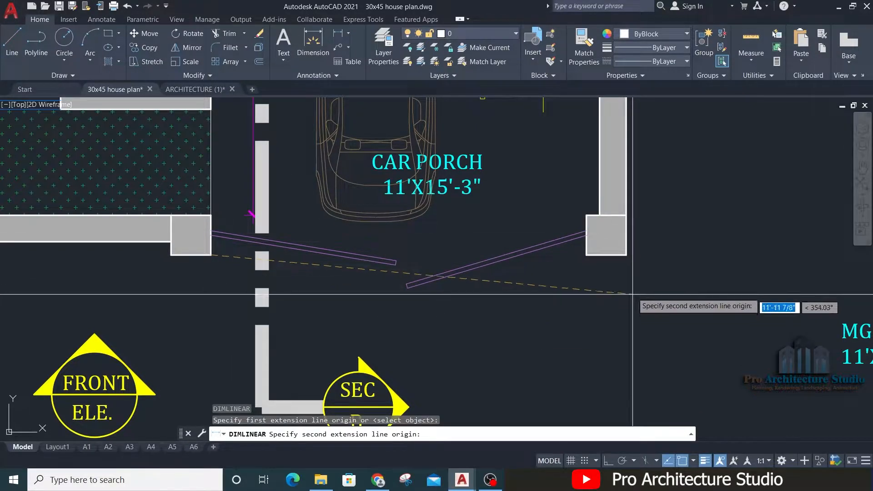
click(587, 255)
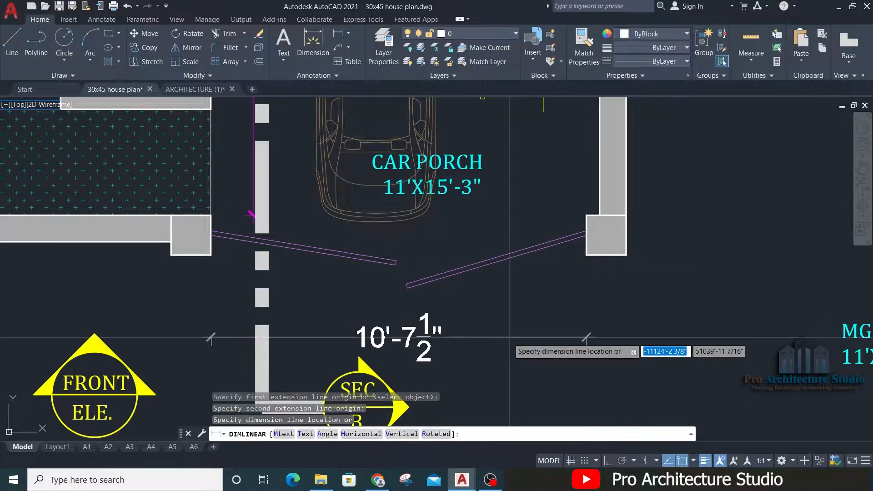
click(584, 324)
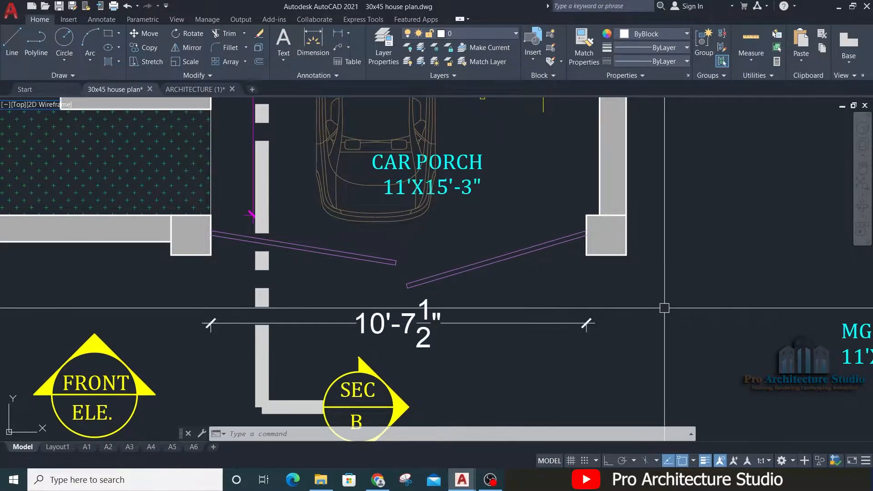
Step: Change the width in the MG label's size line to 10'-6"
middle_drag(664, 308, 373, 275)
double_click(552, 296)
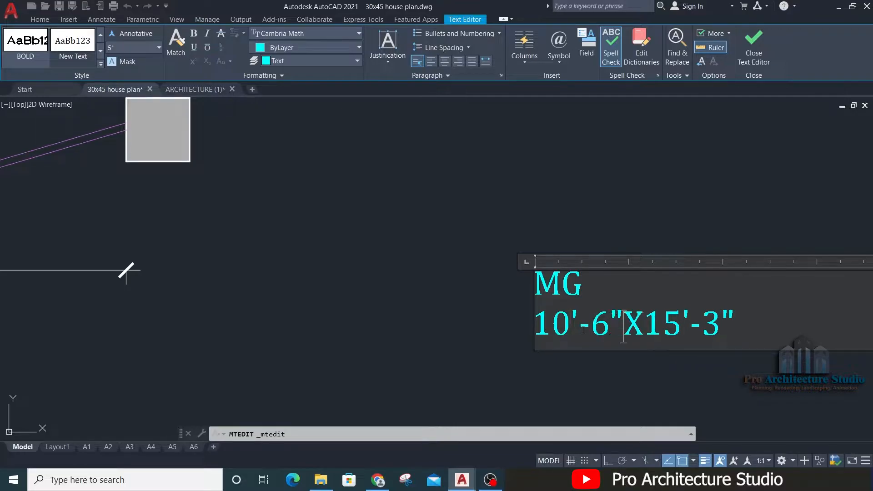
click(313, 246)
Step: Add a vertical linear dimension for the main gate's height on the front elevation, placed beside the gate
scroll(488, 279, up, 4)
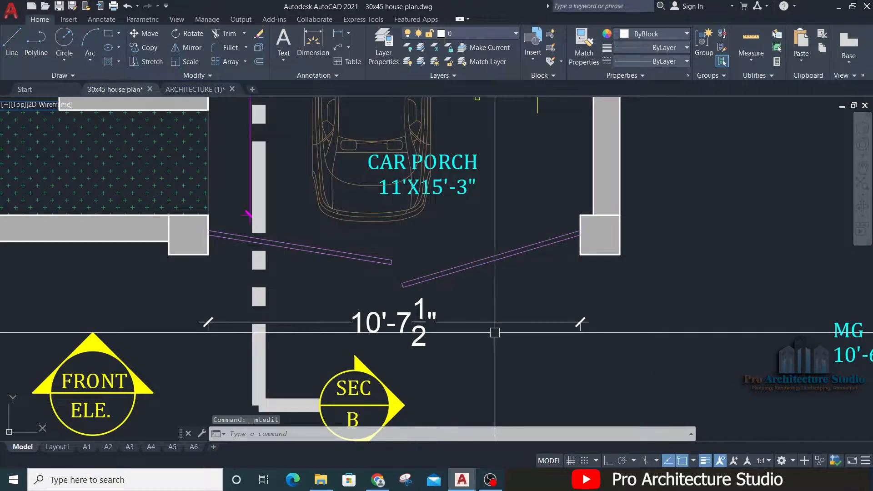
scroll(255, 255, down, 8)
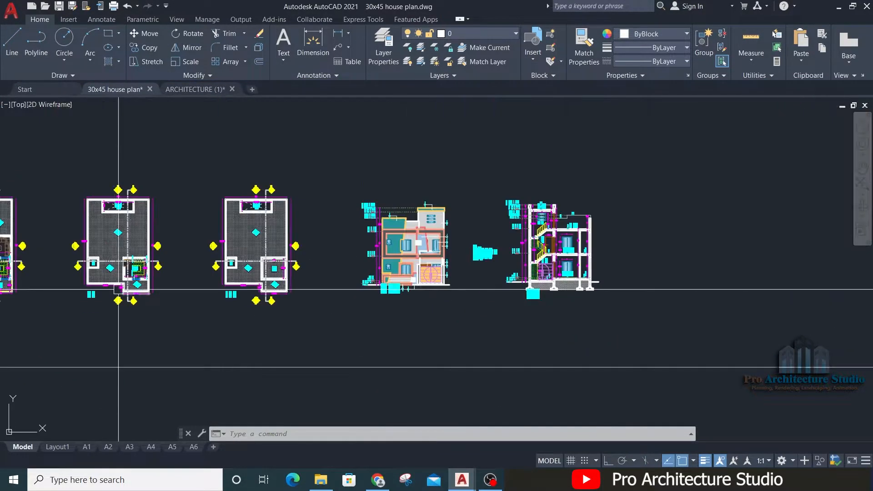
scroll(407, 272, up, 8)
middle_drag(659, 298, 371, 250)
key(Escape)
key(Escape)
key(Escape)
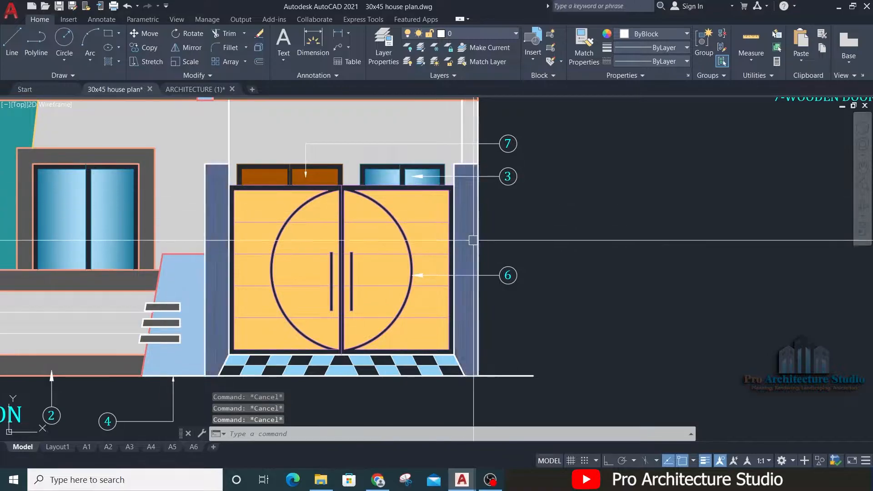
text(DIMLI)
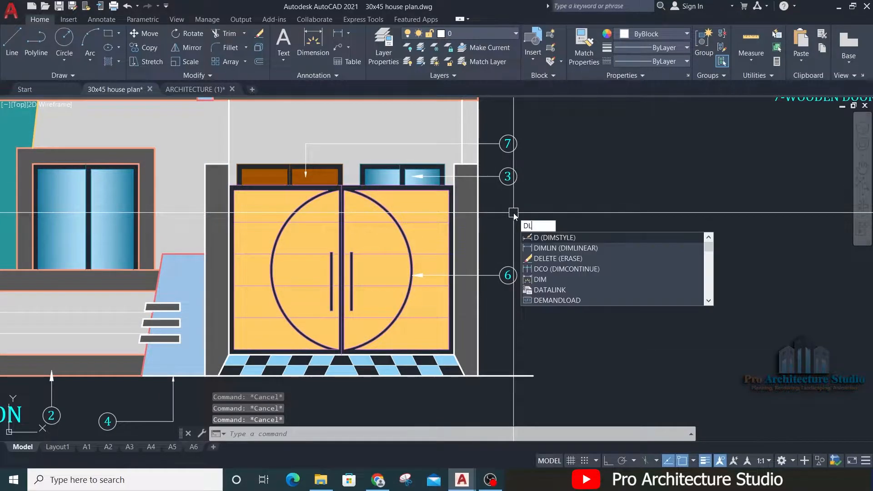
key(Return)
scroll(437, 371, up, 4)
click(470, 328)
middle_drag(473, 146, 470, 315)
middle_drag(444, 170, 444, 385)
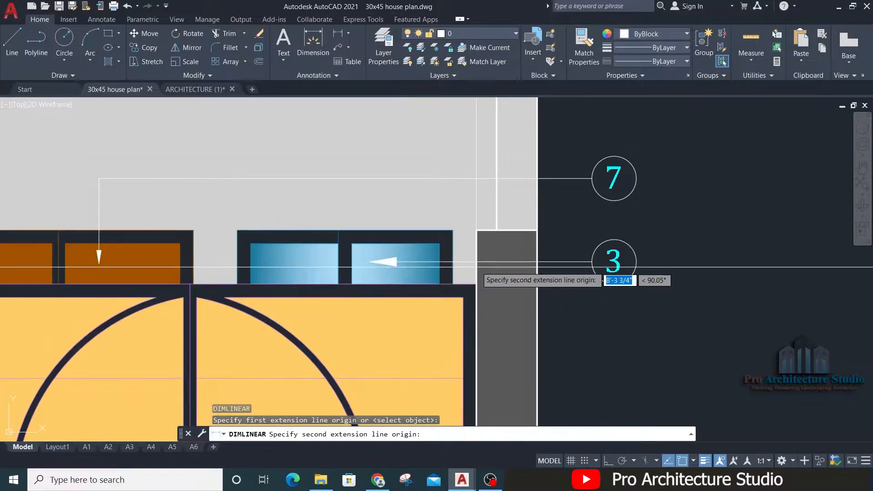
click(474, 277)
scroll(473, 276, down, 4)
click(536, 321)
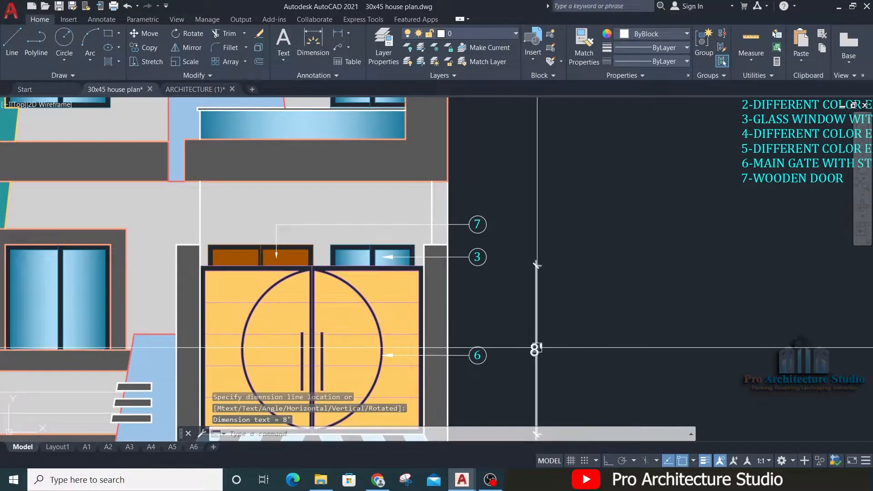
Step: Set the MG label's size line to 10'-6"X8' and centre MG above it with leading spaces
scroll(528, 325, down, 6)
middle_drag(264, 305, 740, 264)
middle_drag(226, 328, 781, 319)
scroll(781, 319, down, 2)
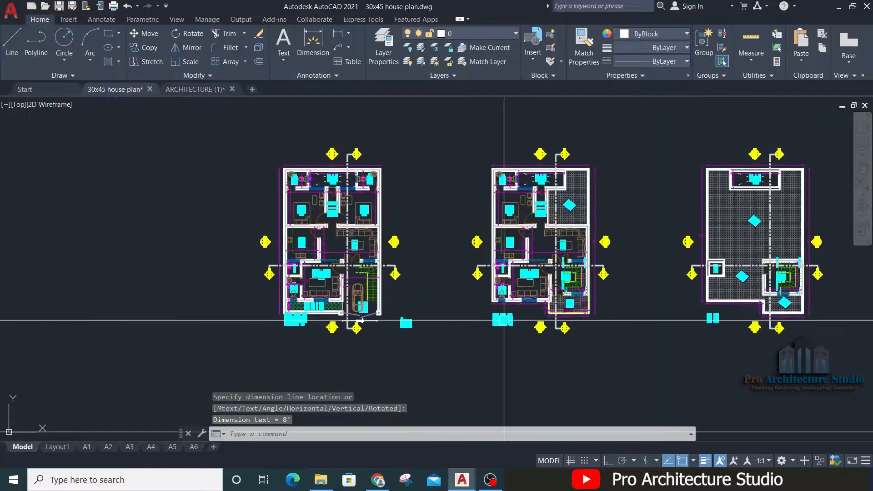
scroll(436, 341, up, 12)
click(339, 303)
double_click(338, 303)
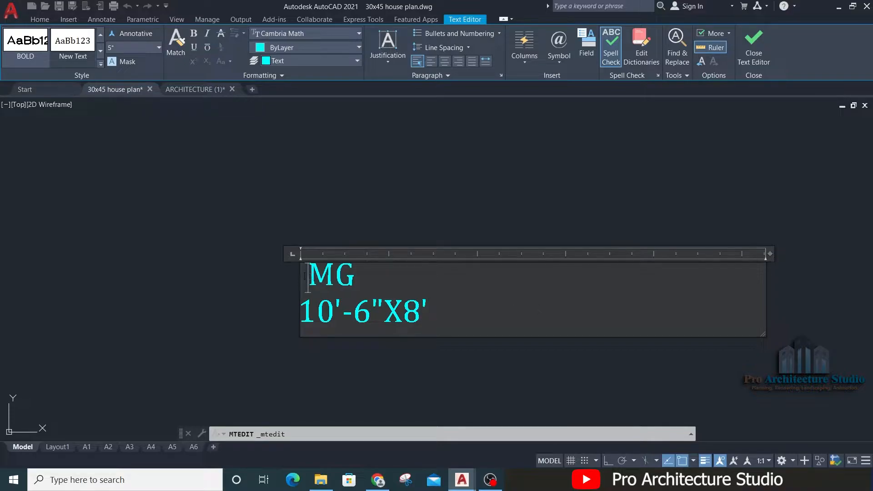
click(244, 313)
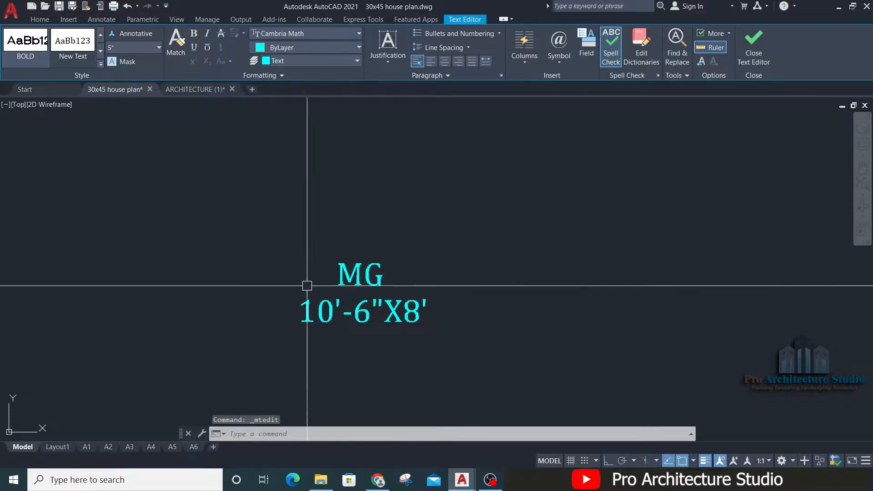
Step: Turn on the text frame for the MG 10'-6"X8' label
middle_drag(355, 291, 427, 298)
middle_drag(396, 256, 390, 250)
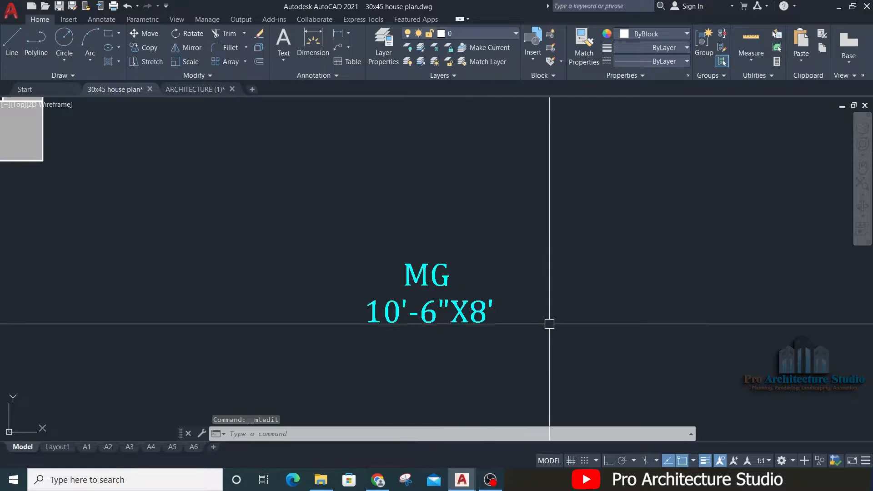
middle_drag(405, 277, 356, 252)
click(373, 246)
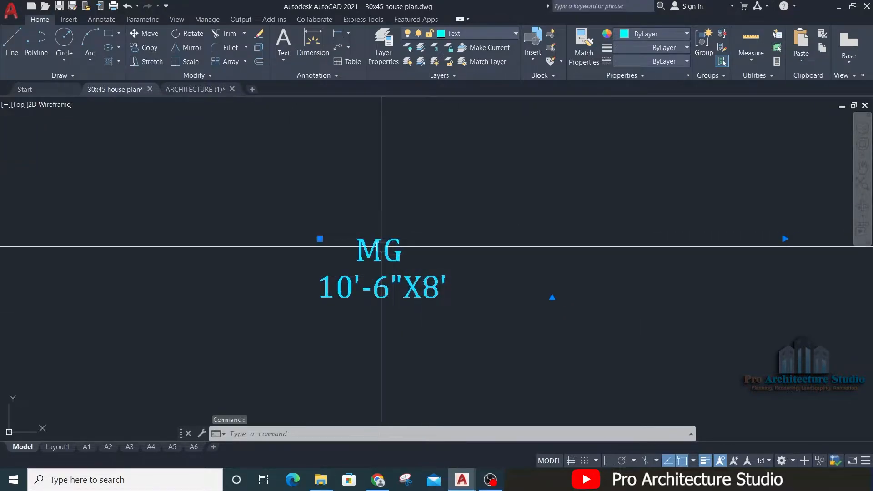
right_click(378, 249)
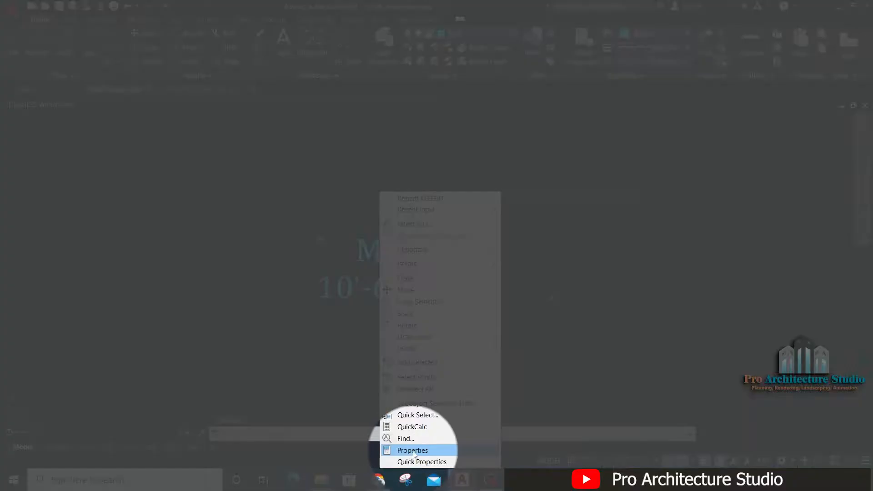
click(413, 450)
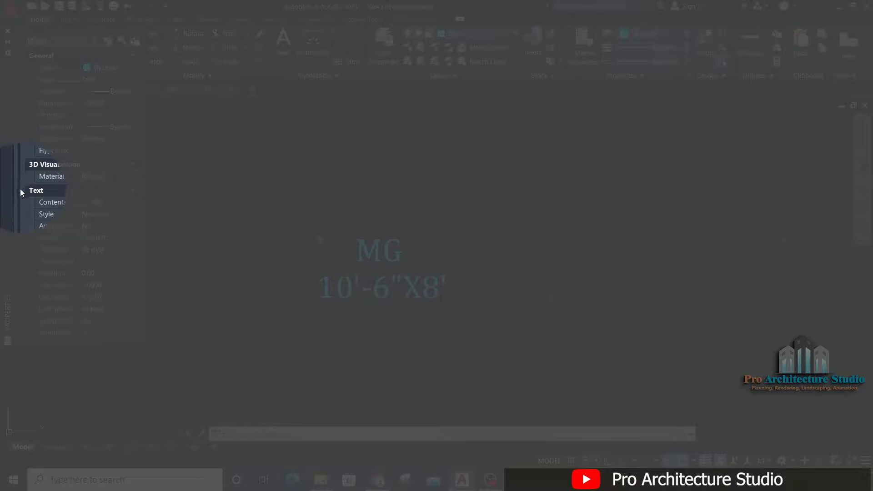
scroll(27, 248, down, 4)
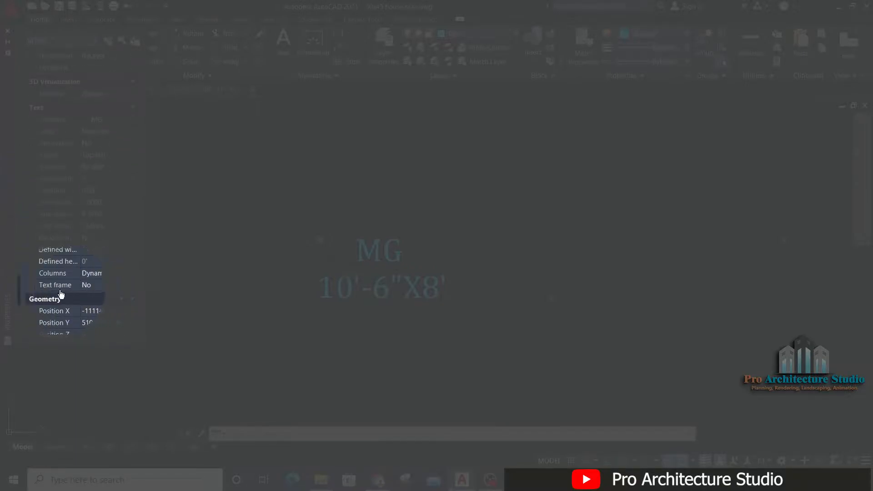
click(90, 286)
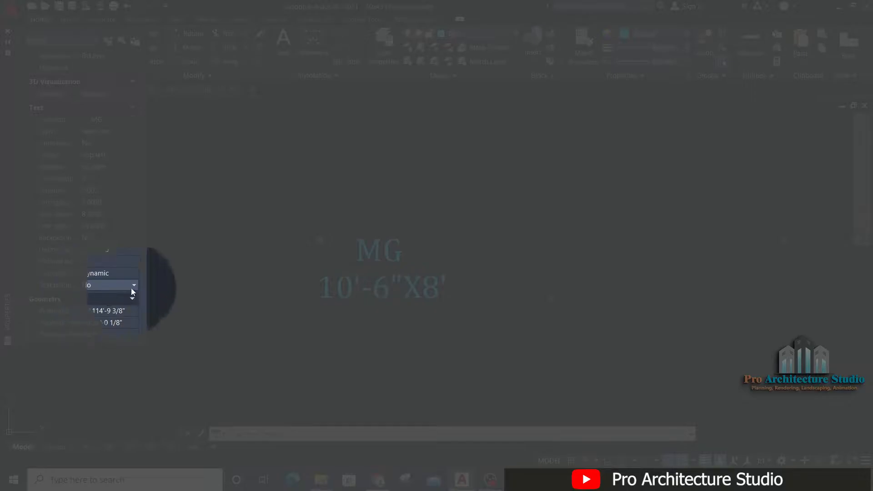
click(131, 287)
click(88, 296)
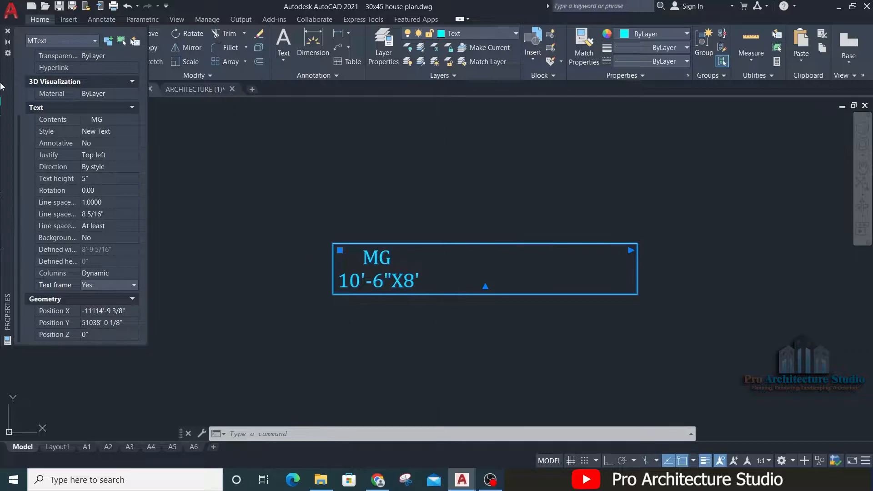
click(7, 34)
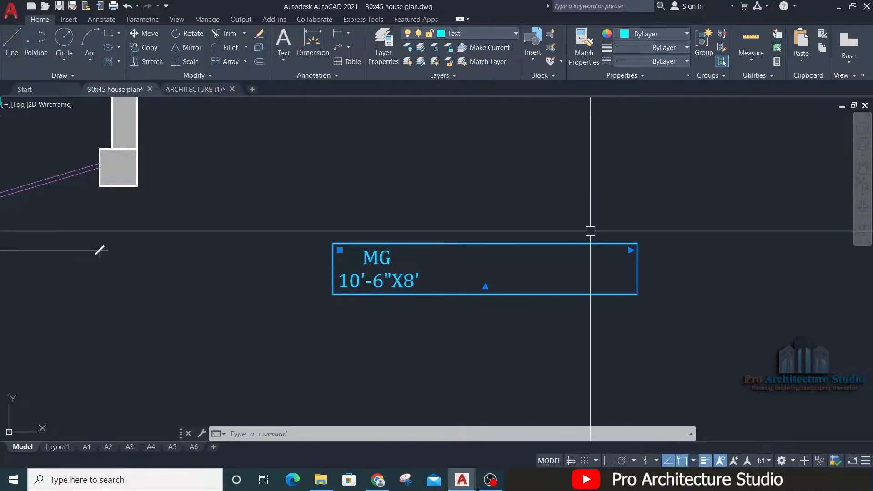
Step: Narrow the MG label's text width so its frame fits closely around the size line
click(630, 250)
click(433, 249)
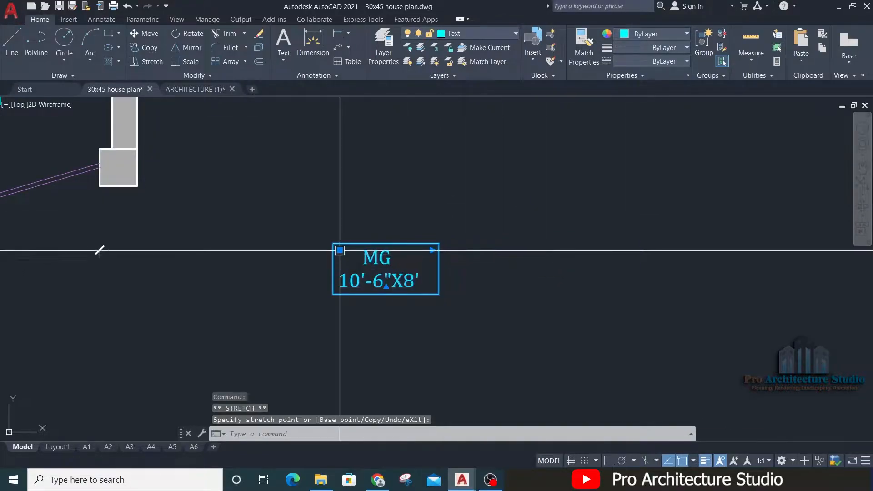
scroll(355, 250, up, 4)
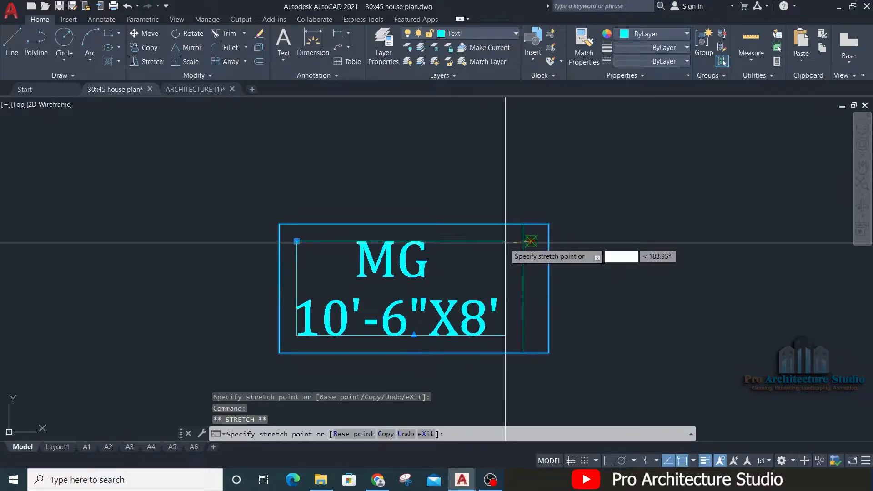
scroll(491, 247, up, 4)
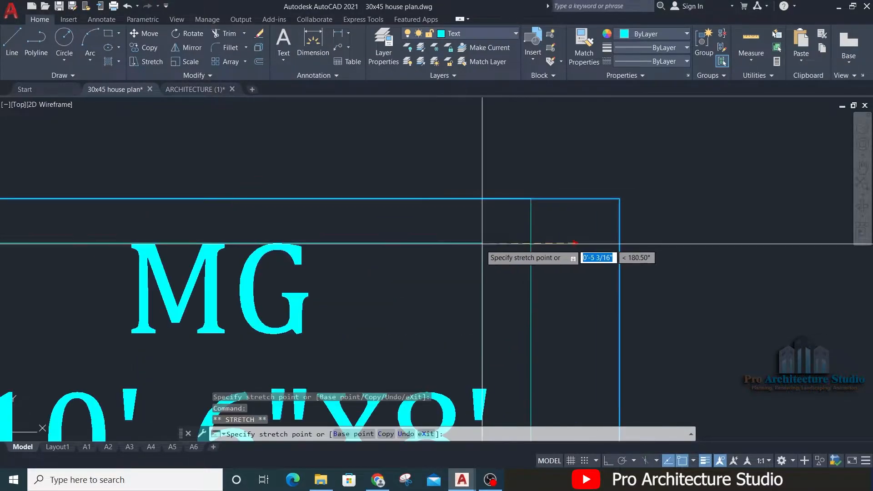
scroll(560, 181, down, 6)
key(Escape)
scroll(534, 236, down, 2)
Step: Move the framed MG label from beside the plan to the main gate, next to the right-hand gate leaf
click(559, 193)
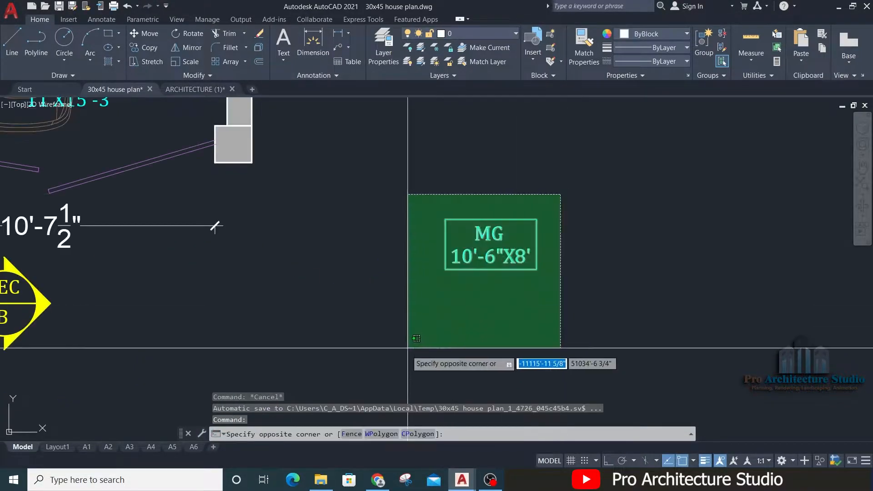
click(408, 347)
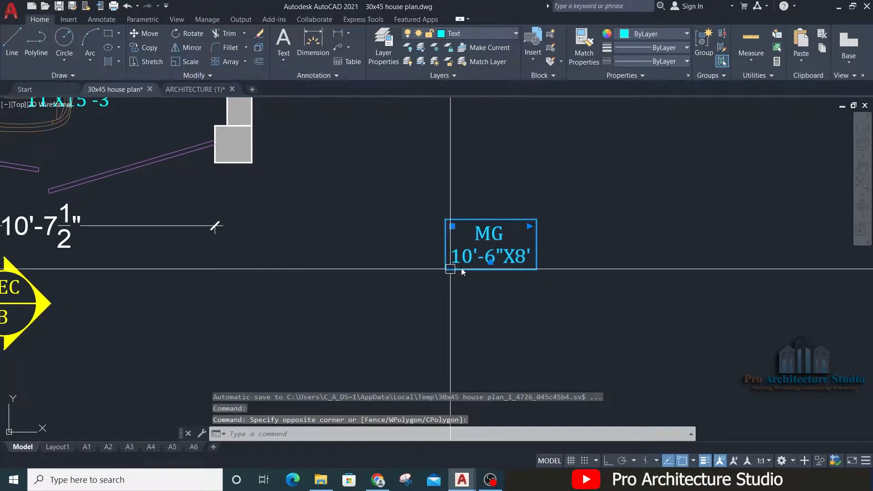
text(m)
key(space)
click(496, 244)
middle_drag(117, 217, 449, 358)
scroll(338, 307, up, 4)
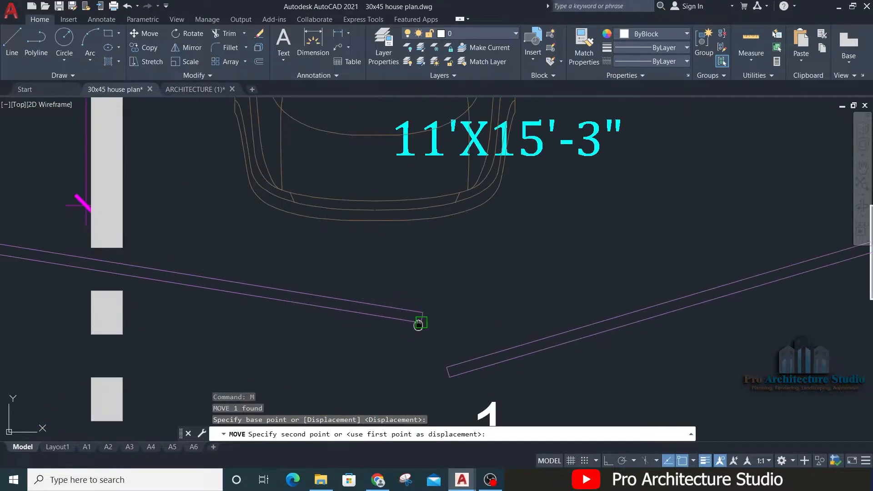
middle_drag(418, 324, 344, 192)
middle_drag(590, 256, 536, 272)
click(561, 273)
key(Escape)
Step: Delete the linear dimension below the main gate opening
click(351, 332)
key(Delete)
middle_drag(568, 242, 434, 240)
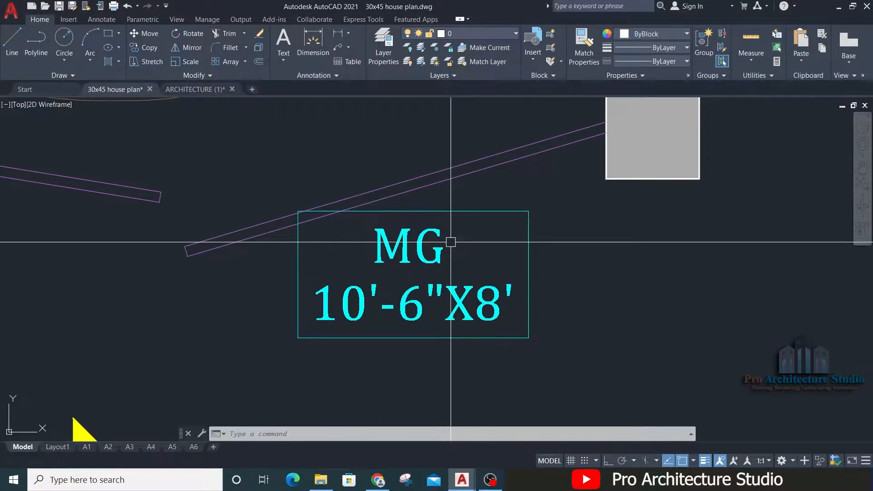
Step: Set the MG label's text height to 3"
click(420, 241)
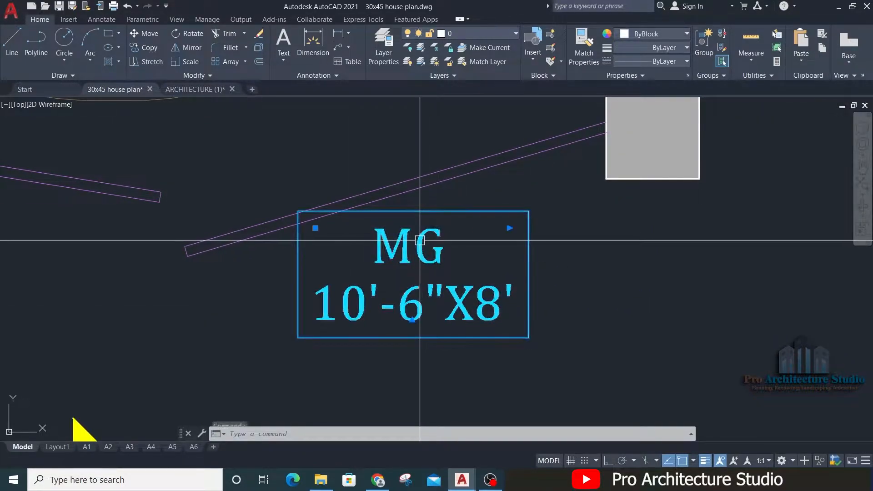
right_click(420, 241)
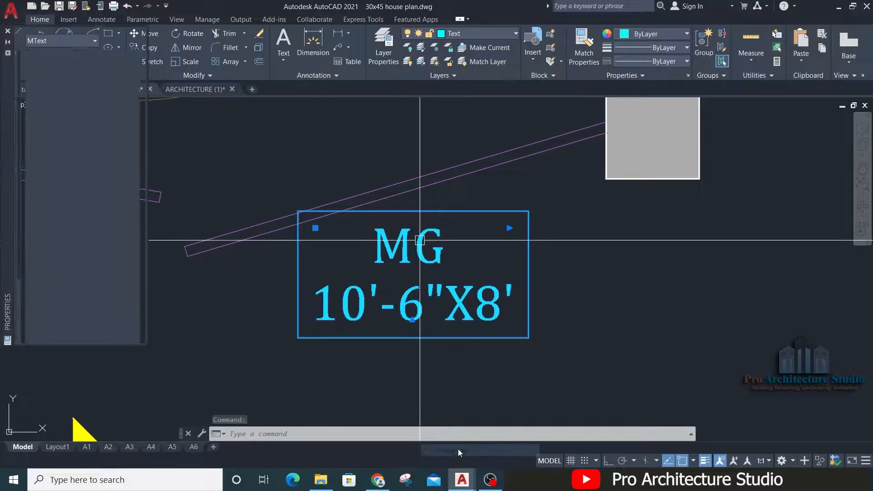
click(452, 450)
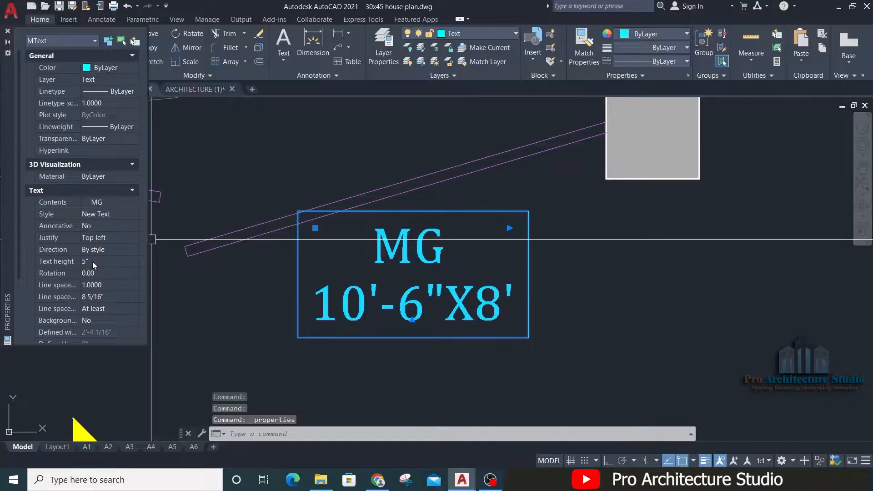
click(92, 261)
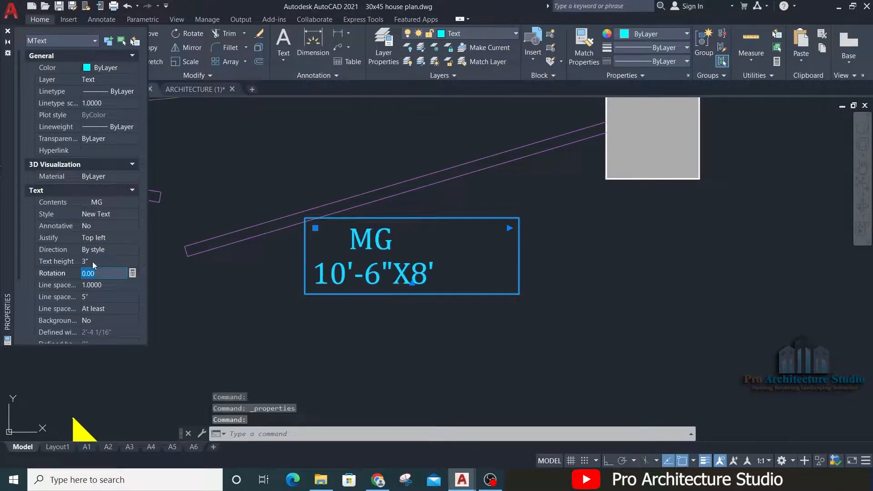
click(7, 32)
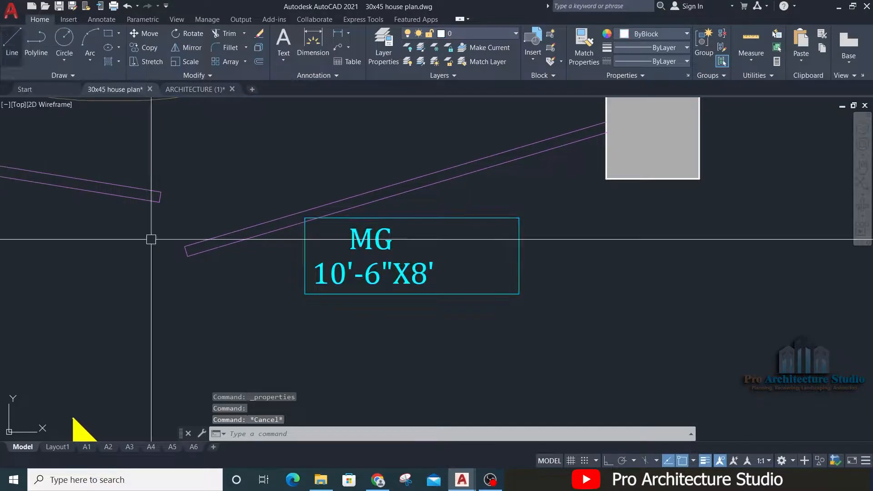
Step: Narrow the MG label's frame again to fit the 3" text
click(509, 228)
scroll(430, 228, up, 2)
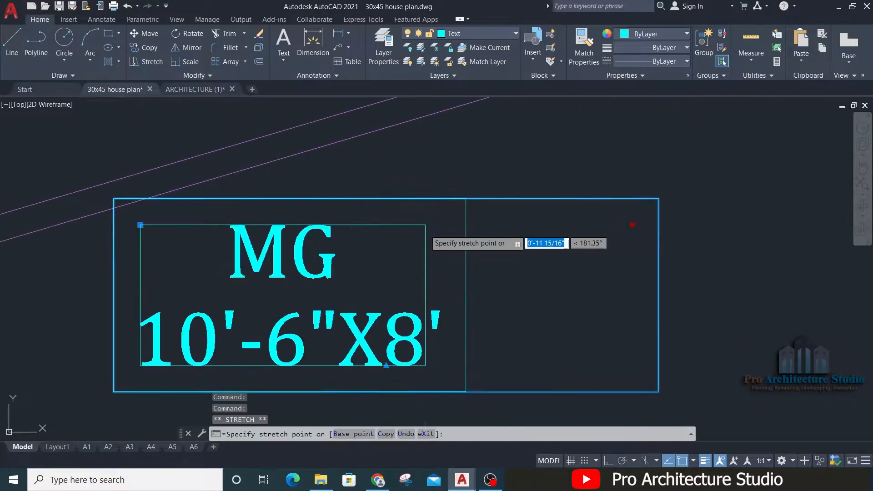
click(446, 228)
key(Escape)
key(Escape)
scroll(551, 223, down, 1)
Step: Change the MG label's colour to yellow 244,238,81
click(568, 242)
click(322, 349)
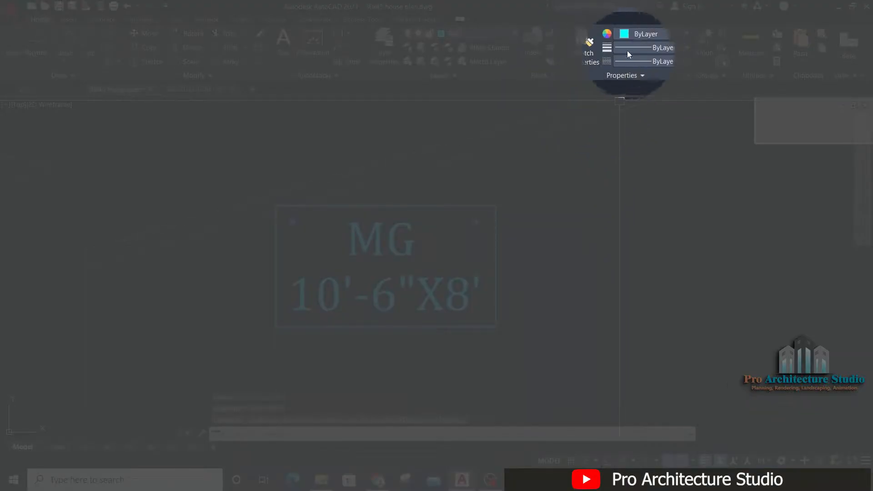
click(646, 34)
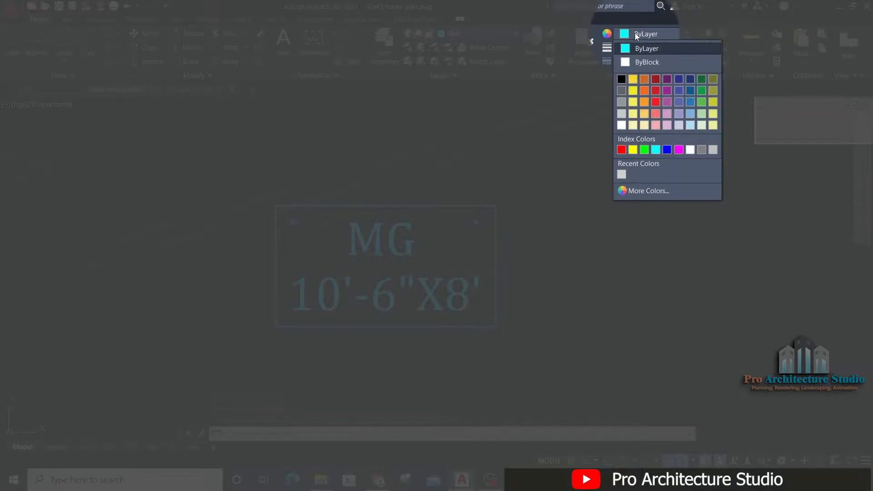
click(633, 103)
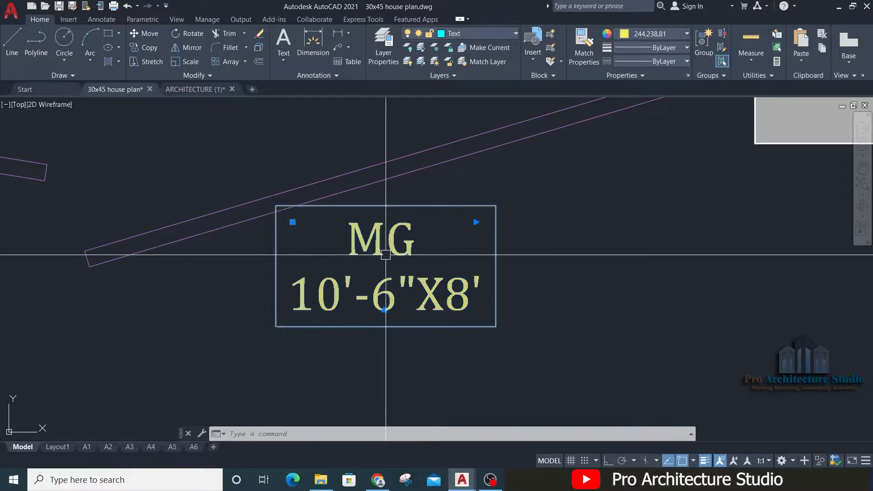
scroll(359, 236, down, 3)
key(Escape)
Step: Move the yellow MG label to the gap between the two gate leaves, just below the car
click(513, 244)
click(408, 312)
text(m)
mouse_move(408, 312)
middle_down()
mouse_move(525, 283)
mouse_move(542, 341)
middle_up()
key(space)
click(630, 277)
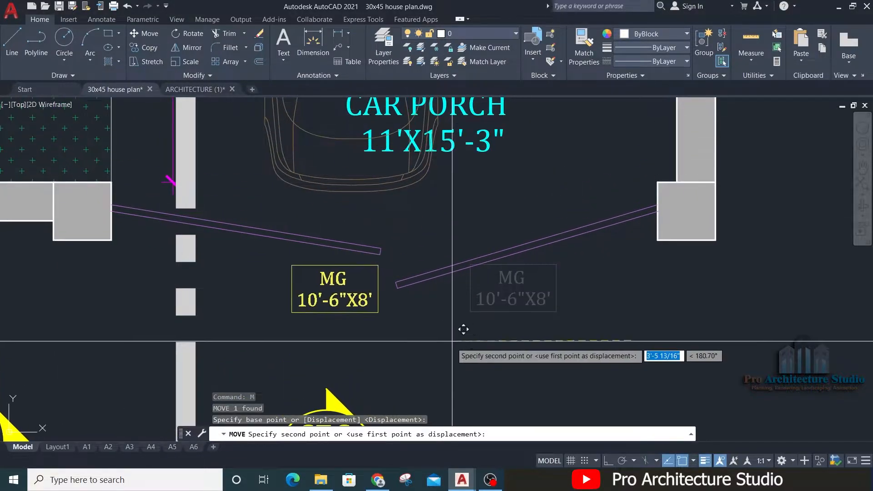
click(490, 192)
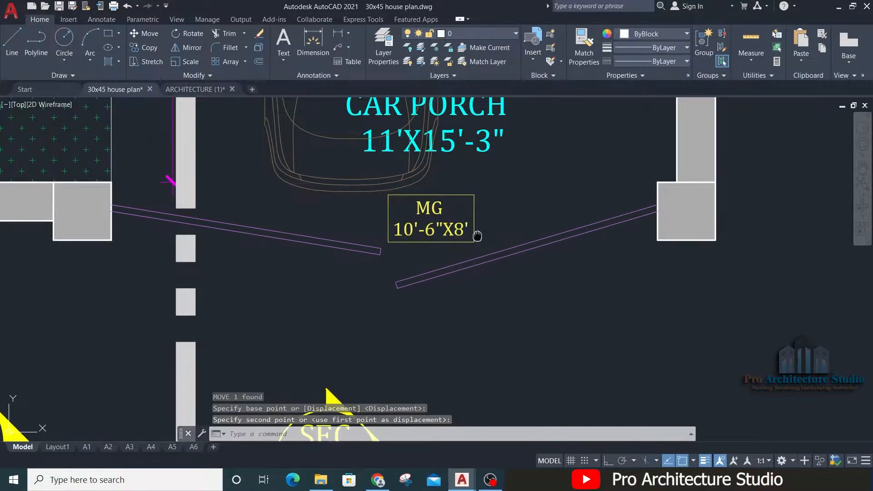
middle_drag(503, 219, 515, 304)
Step: Copy the MG label to the double door below the 18'X10' room, inside the right-hand door swing
click(423, 310)
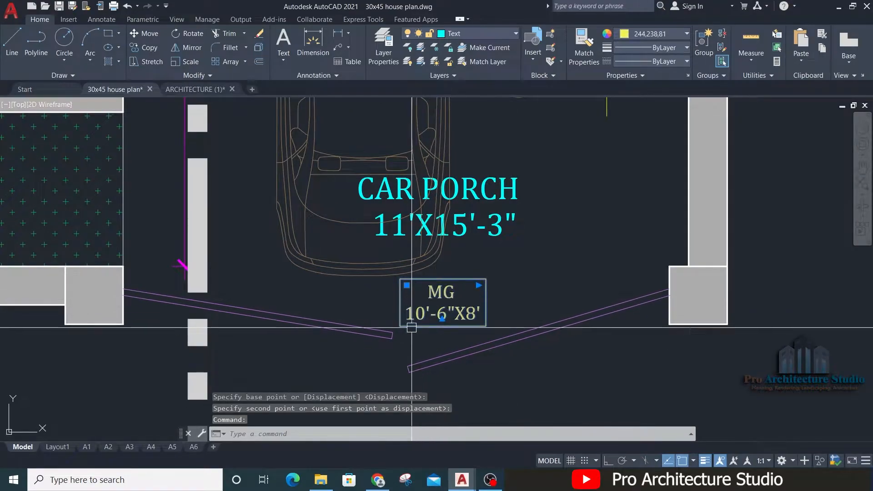
text(CO)
key(space)
click(441, 306)
scroll(448, 309, down, 4)
middle_drag(567, 152, 516, 363)
scroll(498, 280, up, 4)
scroll(503, 275, up, 2)
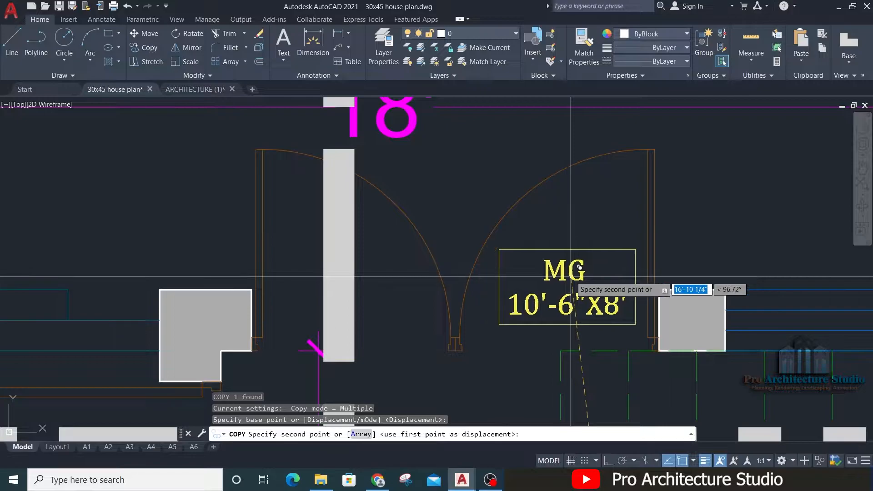
mouse_move(591, 275)
middle_down()
mouse_move(551, 272)
mouse_move(512, 248)
middle_up()
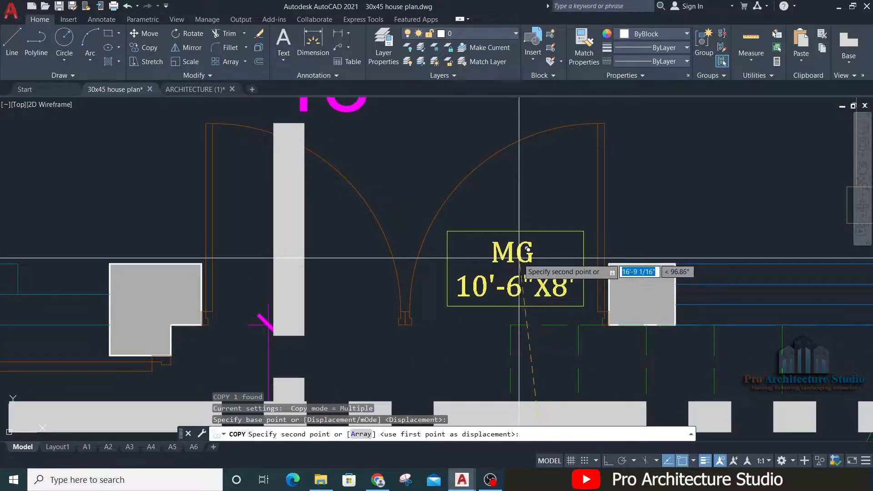
click(517, 259)
key(Escape)
scroll(433, 214, down, 8)
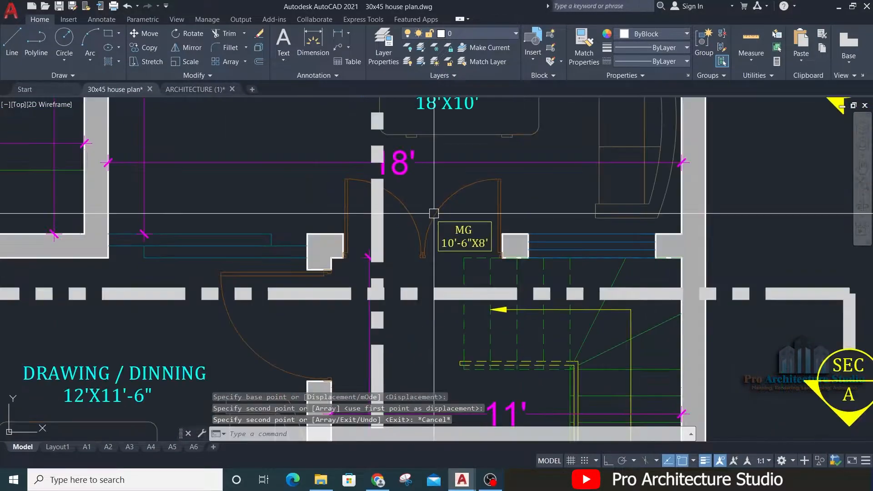
Step: Change the copied label's first line at the double door from MG to D1
middle_drag(504, 376, 470, 230)
middle_drag(427, 117, 430, 332)
scroll(424, 303, up, 6)
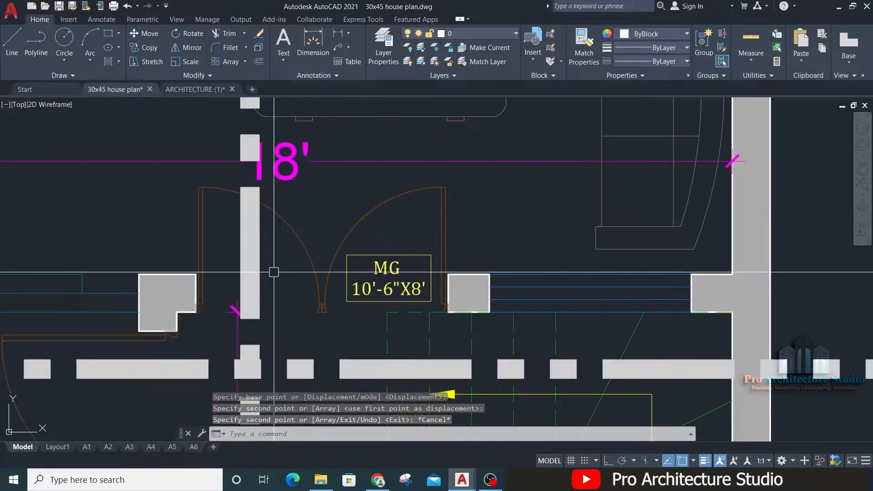
scroll(367, 265, up, 2)
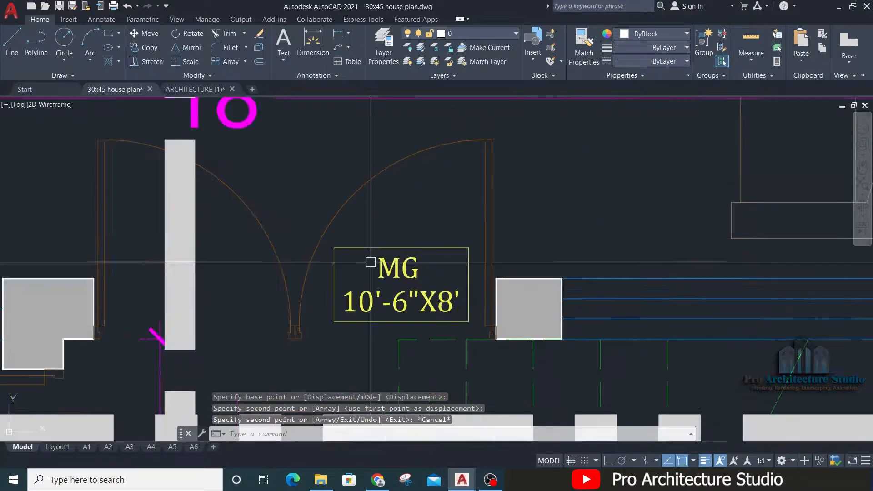
double_click(402, 278)
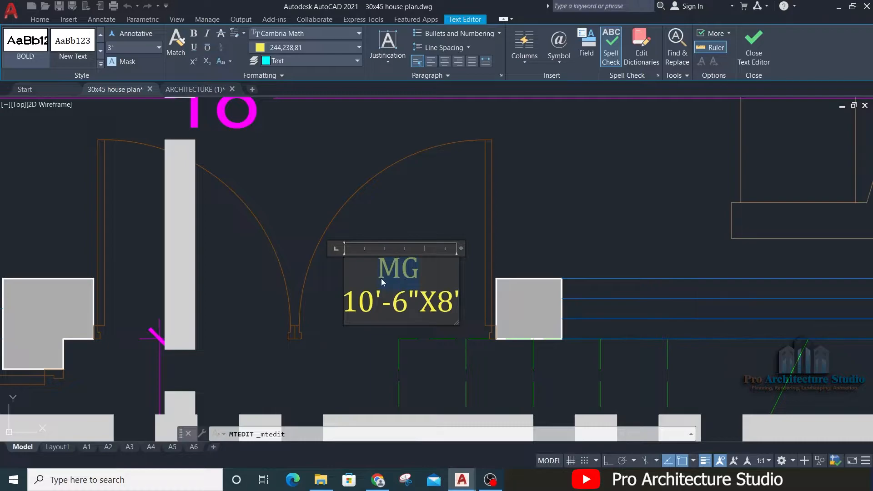
text(D1)
click(439, 210)
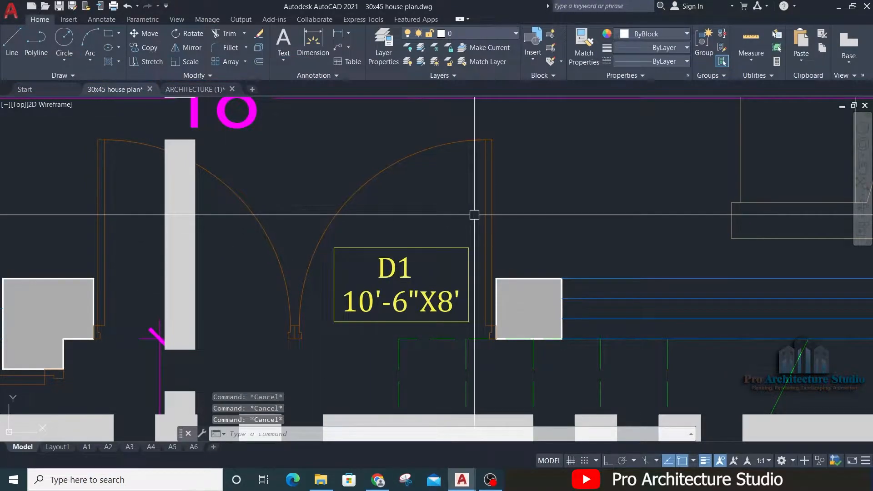
Step: Measure the double door's opening width between the two wall piers with a linear dimension, without placing it
text(DLI)
key(Return)
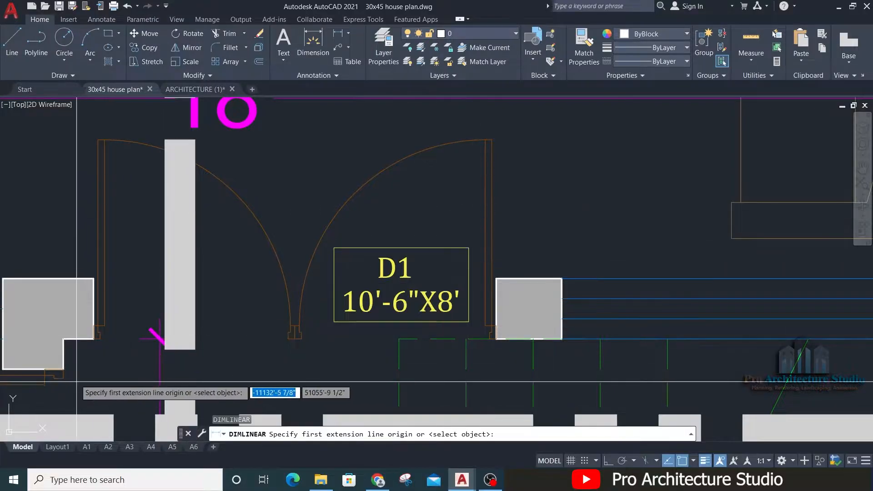
scroll(87, 335, up, 3)
click(98, 304)
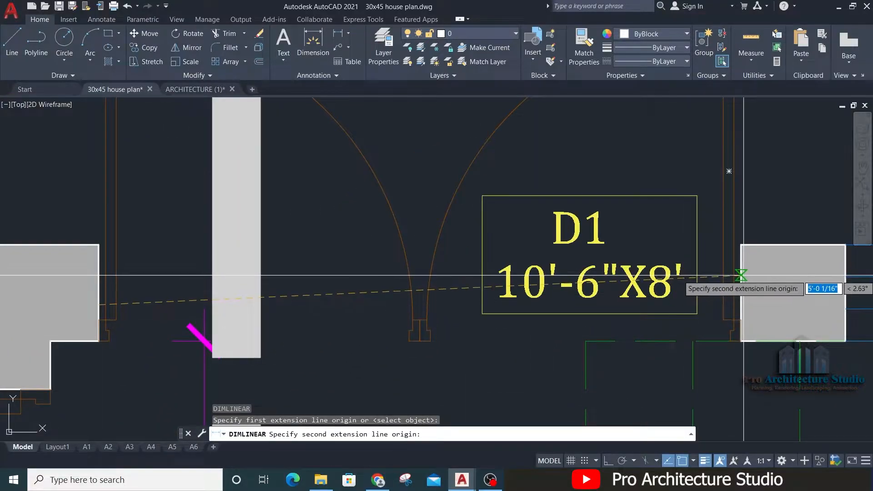
click(741, 273)
middle_drag(686, 249, 672, 244)
key(Escape)
Step: Change the size line of the D1 label at the double door to 5'X8'
double_click(531, 280)
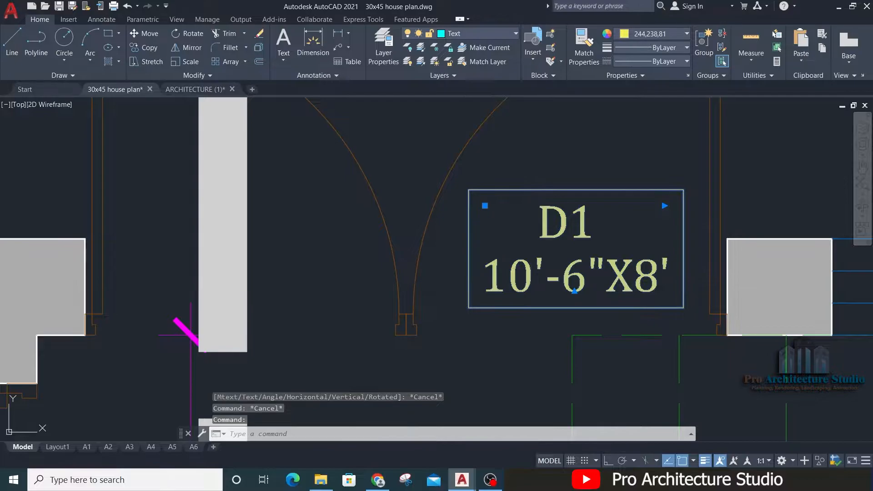
text(5')
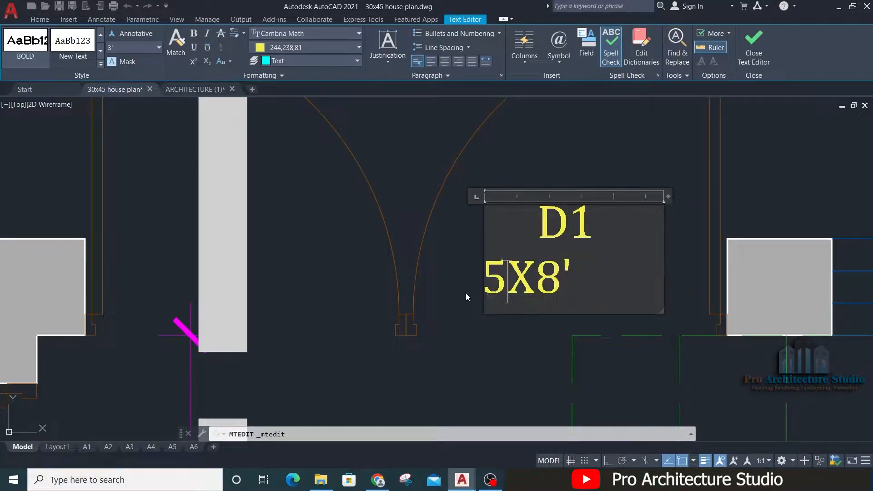
click(427, 302)
Step: Examine the ground floor door height and its dimensions in Section A-A, beside the front elevation
scroll(428, 302, down, 10)
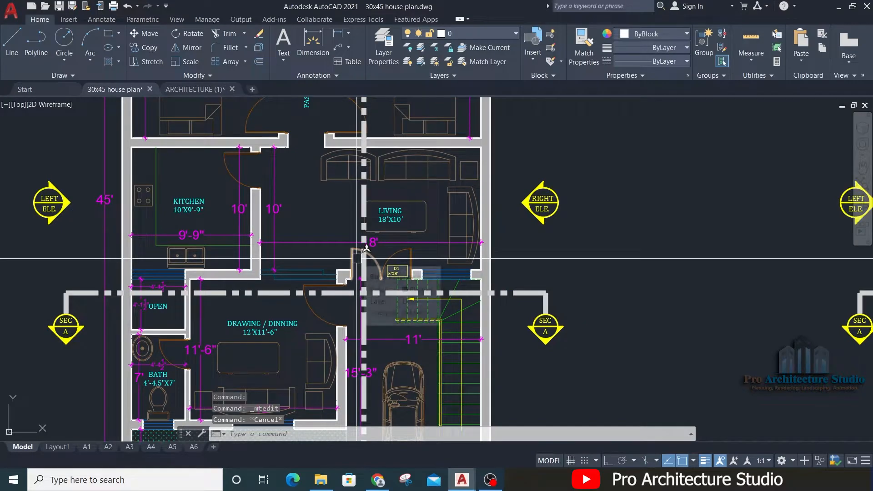
scroll(222, 250, down, 5)
middle_drag(398, 252, 38, 253)
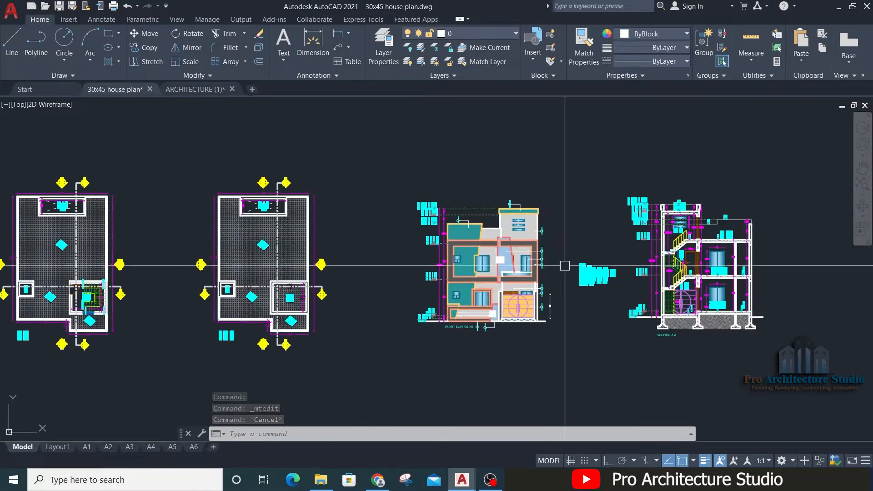
scroll(538, 283, up, 6)
scroll(316, 287, down, 2)
middle_drag(763, 312, 329, 312)
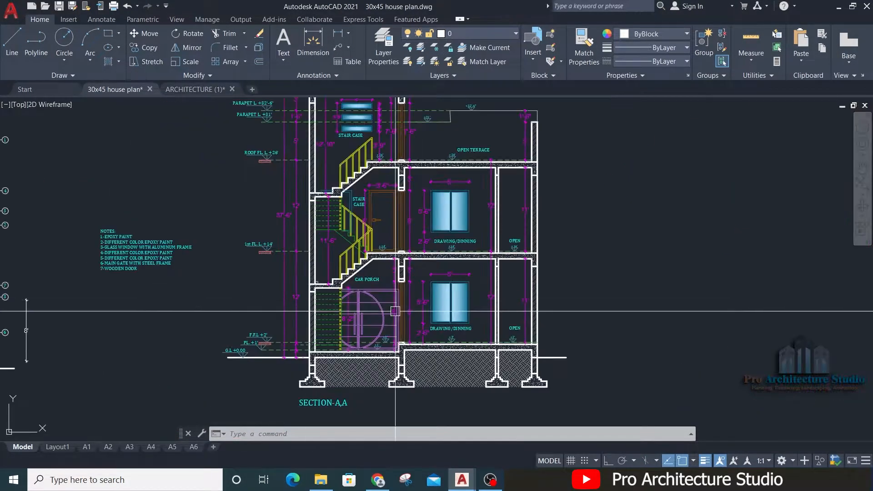
scroll(604, 333, up, 5)
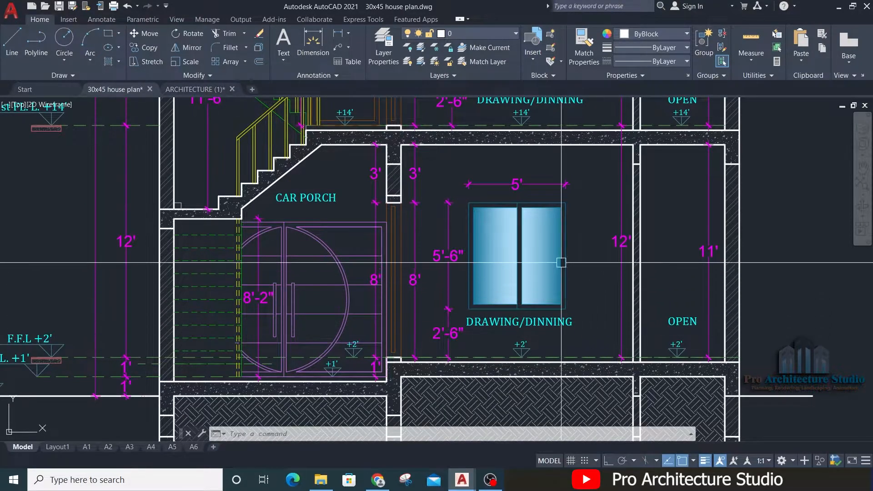
middle_drag(407, 248, 460, 279)
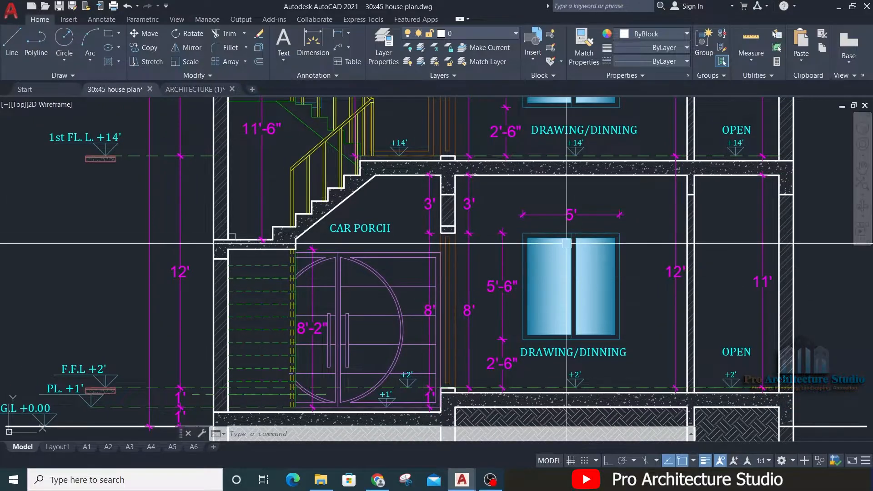
scroll(312, 224, down, 10)
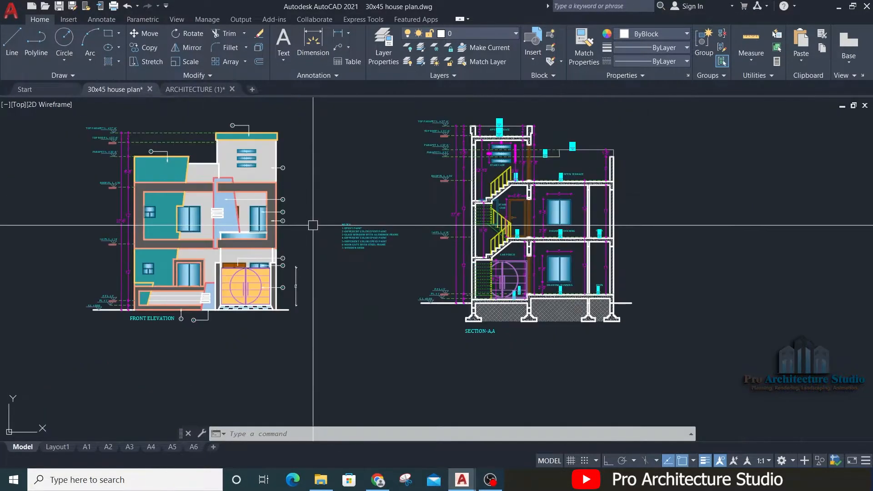
Step: Tidy the D1 label at the double door by narrowing its frame around 5'X8' and recentring D1
scroll(133, 266, up, 10)
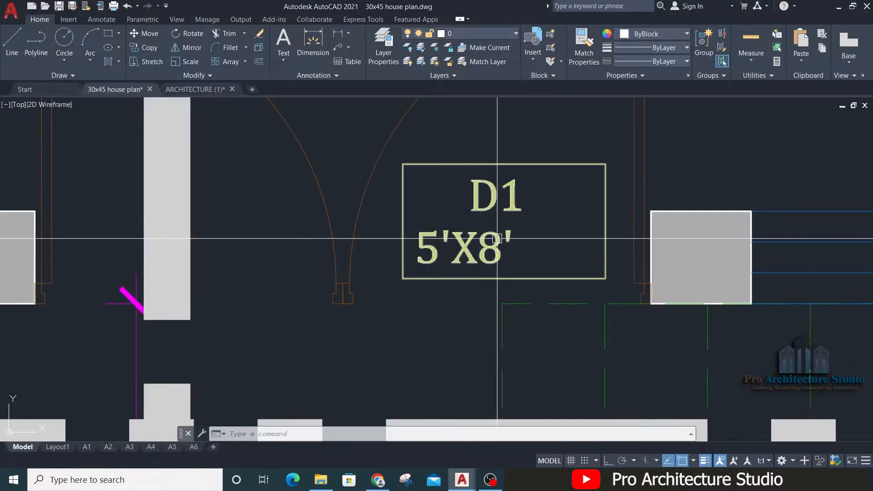
double_click(497, 238)
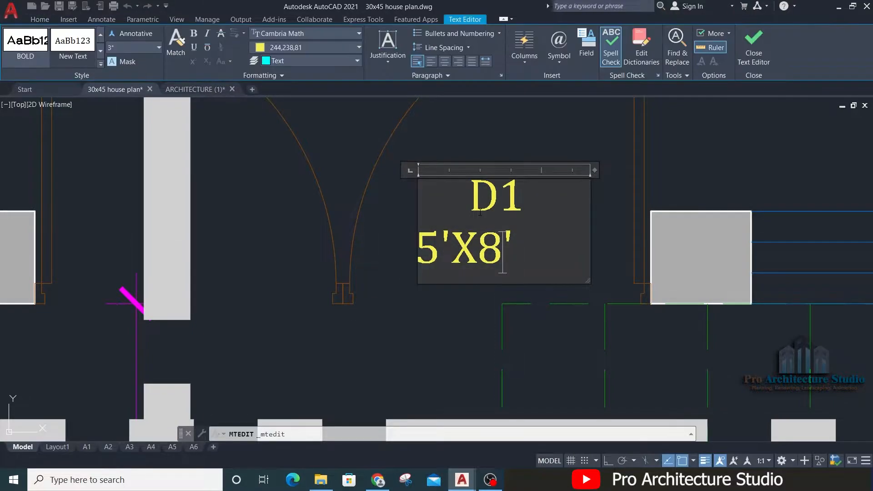
double_click(476, 198)
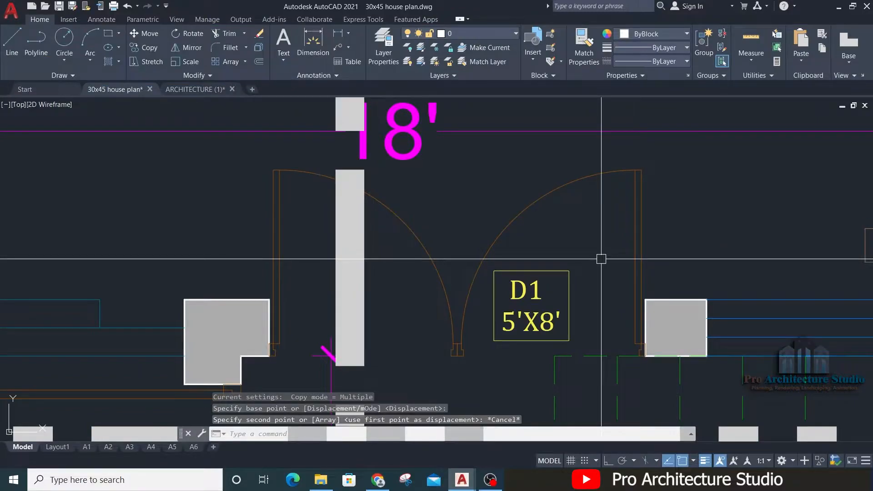
scroll(601, 259, down, 3)
key(Escape)
key(Escape)
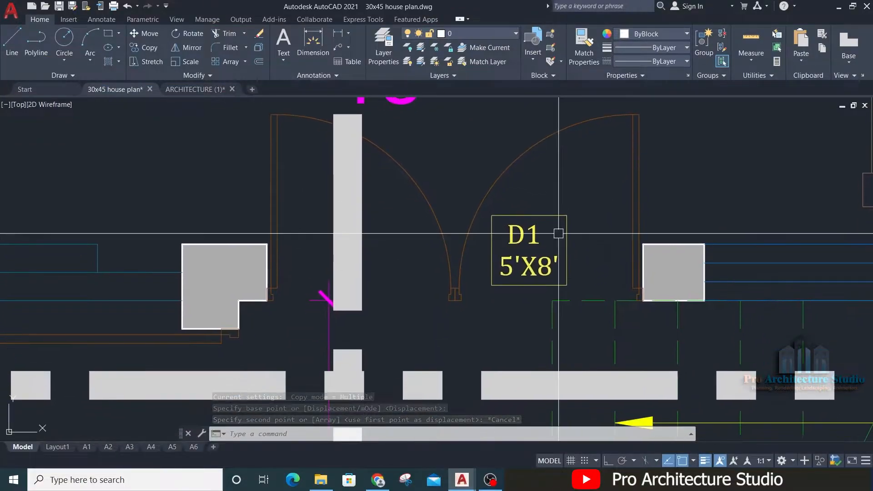
Step: Copy the D1 5'X8' label from the double door into the drawing/dinning room's door opening
click(553, 210)
text(CO)
key(space)
click(575, 203)
middle_drag(376, 303, 431, 178)
click(429, 231)
key(space)
key(Escape)
key(Escape)
Step: Measure the drawing/dinning door's opening width between its wall ends with a linear dimension, without placing it
text(DIML)
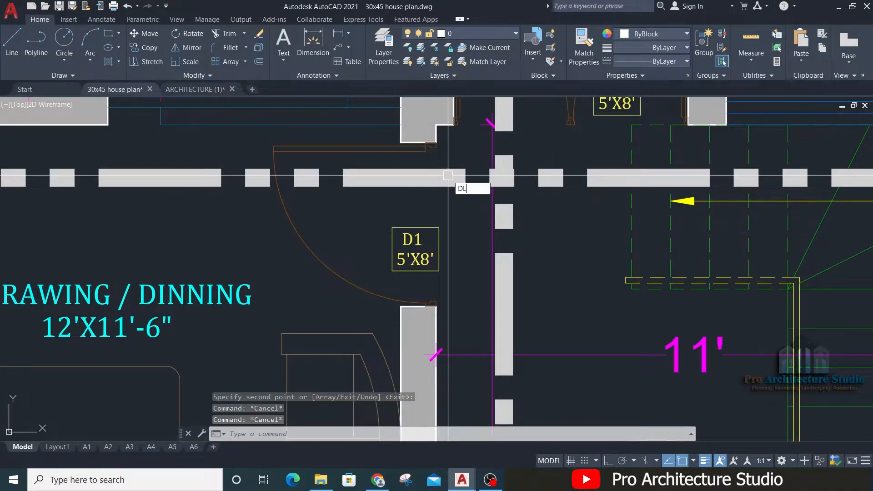
text(I)
key(space)
scroll(435, 135, up, 3)
click(435, 156)
middle_drag(438, 406, 430, 140)
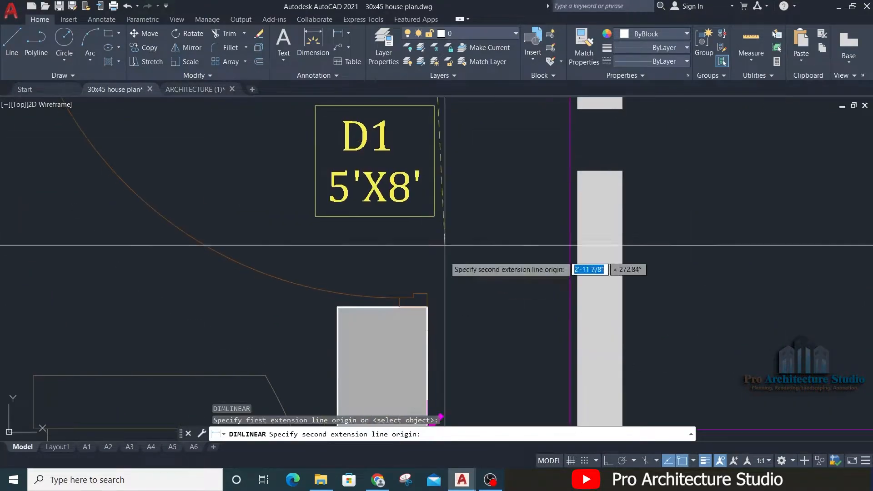
click(429, 307)
scroll(454, 414, down, 3)
key(Escape)
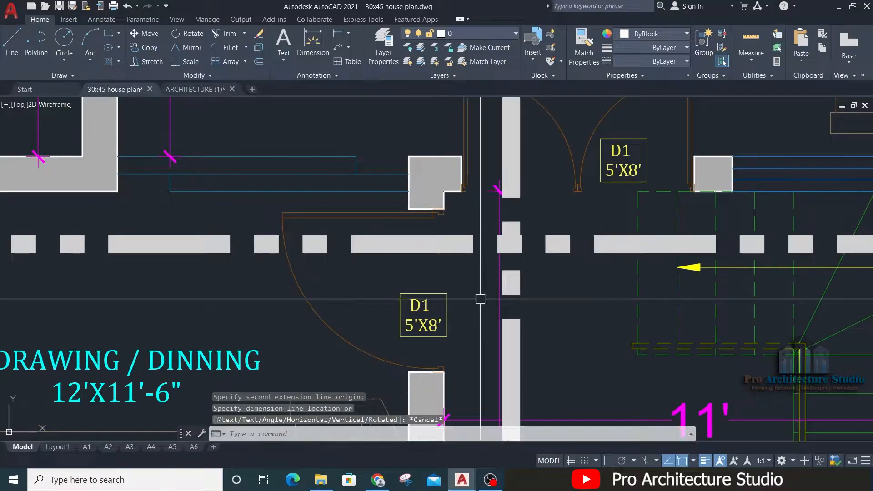
Step: Measure the kitchen door's opening width between its wall corners with a linear dimension, without placing it
scroll(561, 187, up, 4)
scroll(692, 147, down, 2)
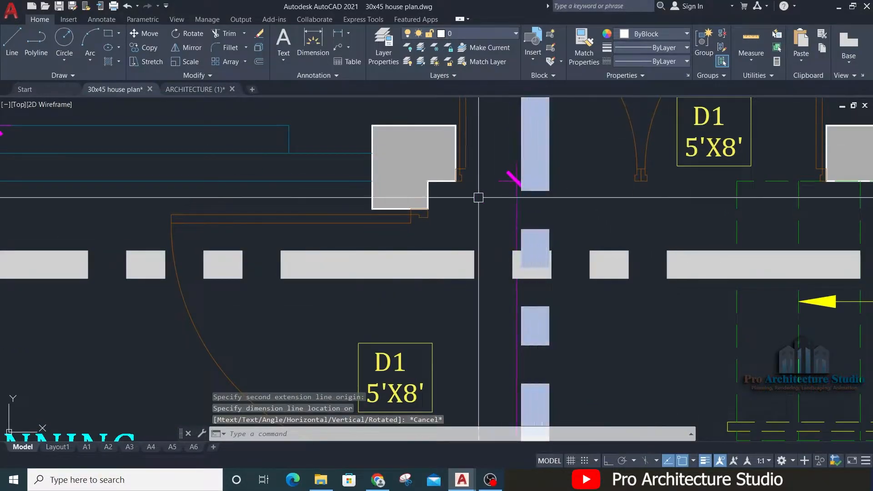
middle_drag(497, 197, 551, 122)
middle_drag(495, 243, 497, 322)
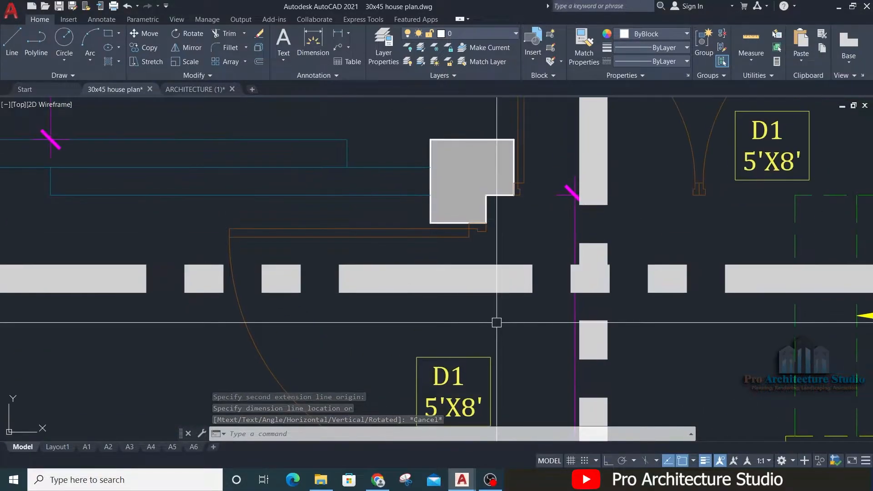
scroll(496, 322, down, 3)
middle_drag(423, 197, 429, 288)
scroll(331, 202, up, 2)
scroll(437, 175, up, 2)
key(Return)
click(436, 191)
middle_drag(437, 338, 423, 237)
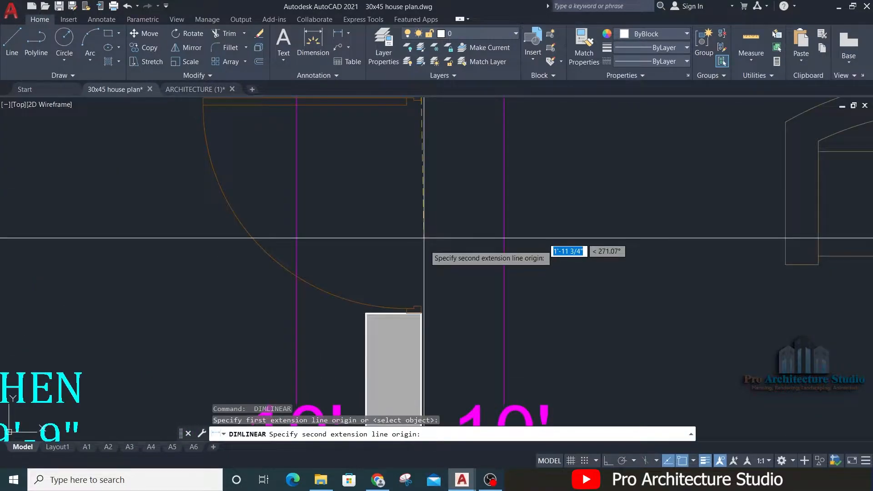
click(422, 311)
key(Escape)
Step: Measure the door opening width of the 6'-6"X5' bath with a linear dimension, without placing it
scroll(453, 252, down, 4)
middle_drag(316, 209, 316, 410)
middle_drag(236, 132, 312, 403)
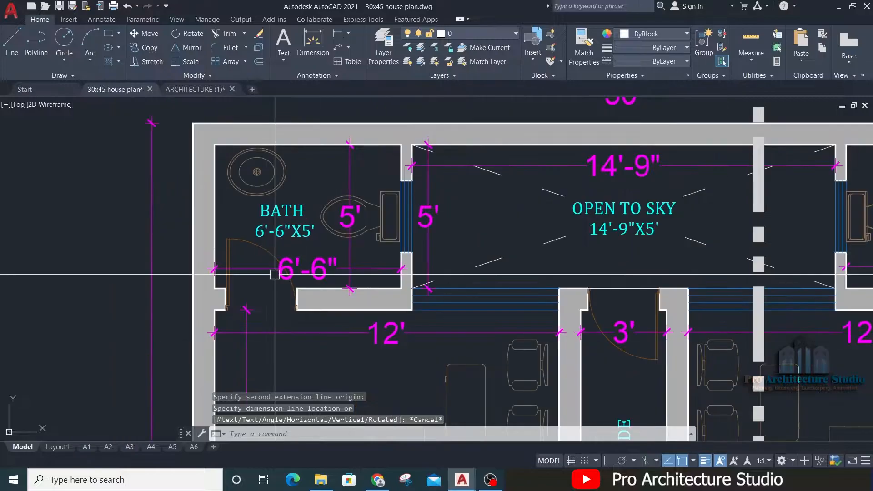
scroll(276, 266, up, 4)
key(Return)
click(145, 381)
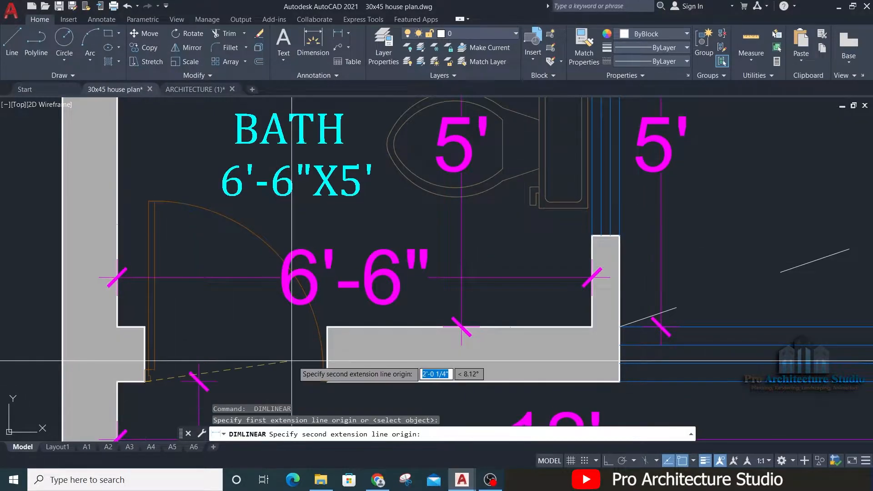
click(326, 382)
key(Escape)
Step: Change the first line of the label at the drawing/dinning door to D2
scroll(360, 163, down, 5)
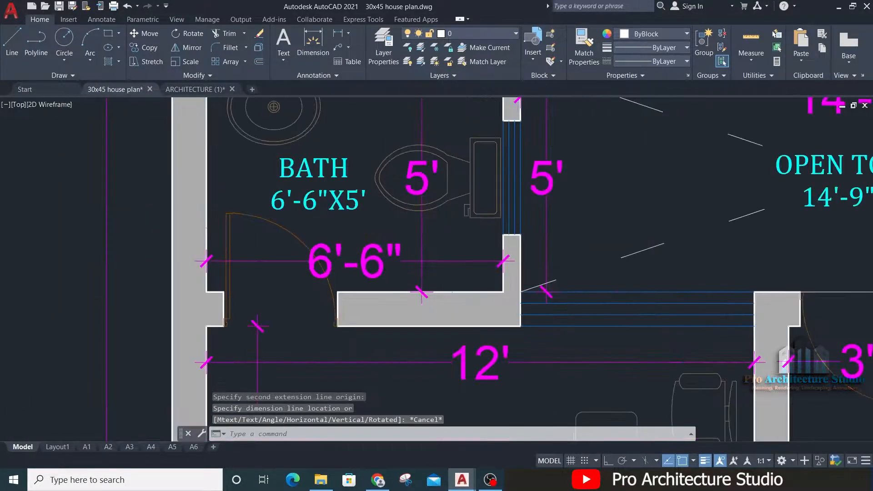
scroll(495, 292, up, 6)
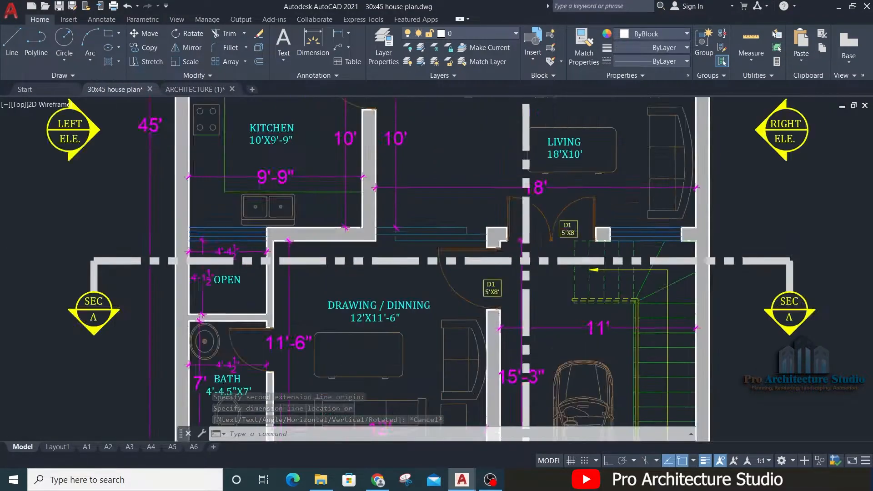
scroll(479, 222, up, 3)
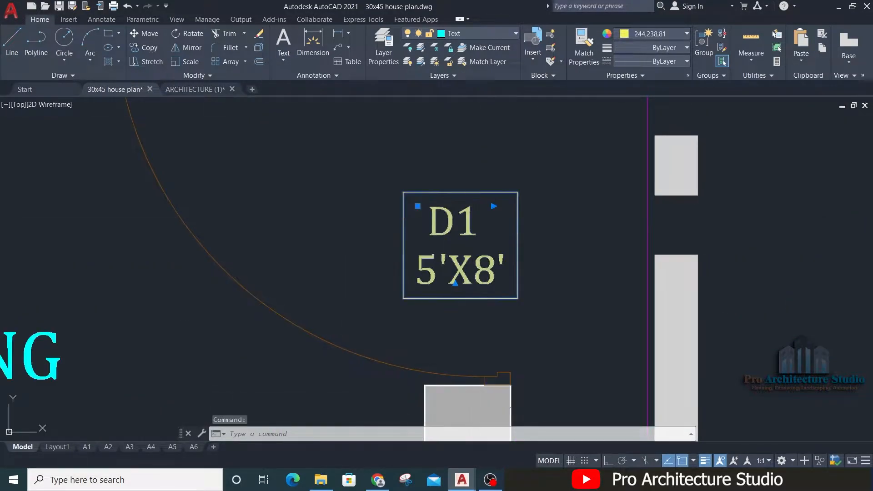
double_click(475, 218)
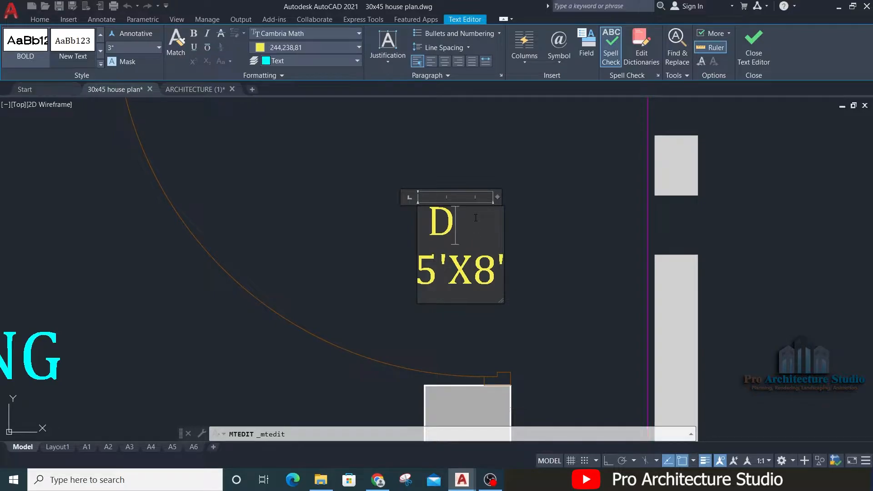
click(399, 221)
scroll(412, 328, down, 5)
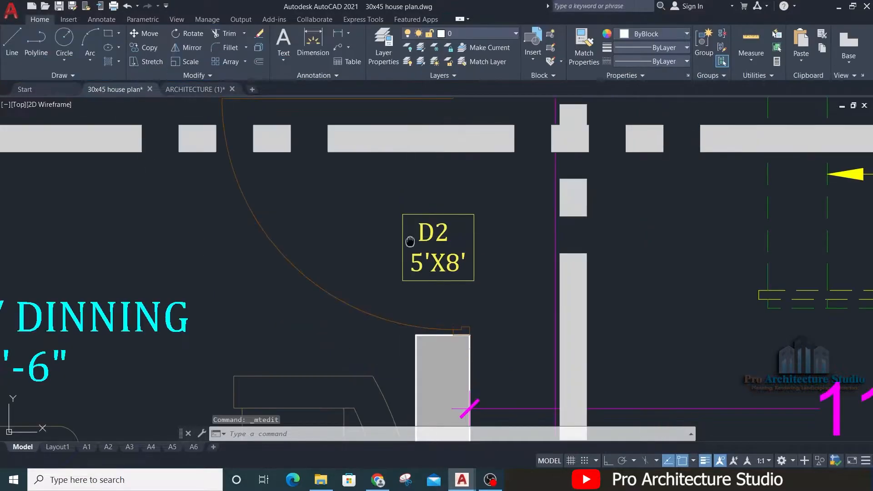
Step: Change the size line of the D2 label at the drawing/dinning door to 3'-6"X8'
scroll(411, 326, up, 2)
double_click(412, 327)
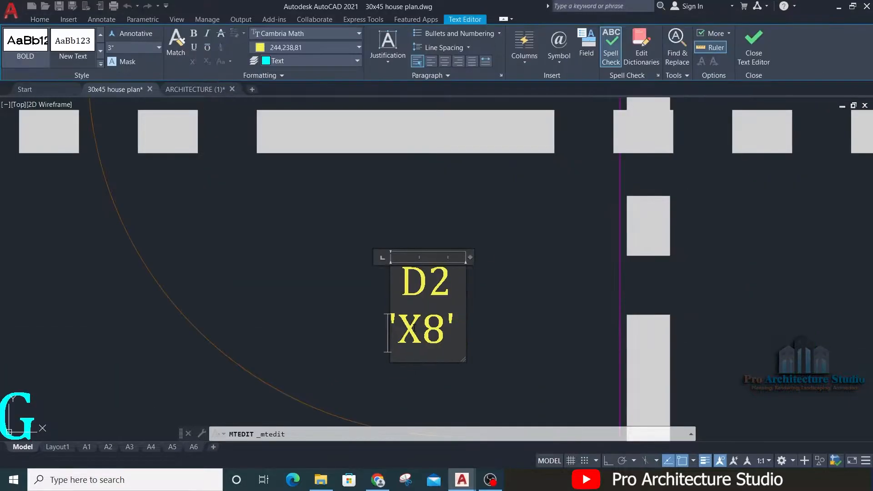
text(-6")
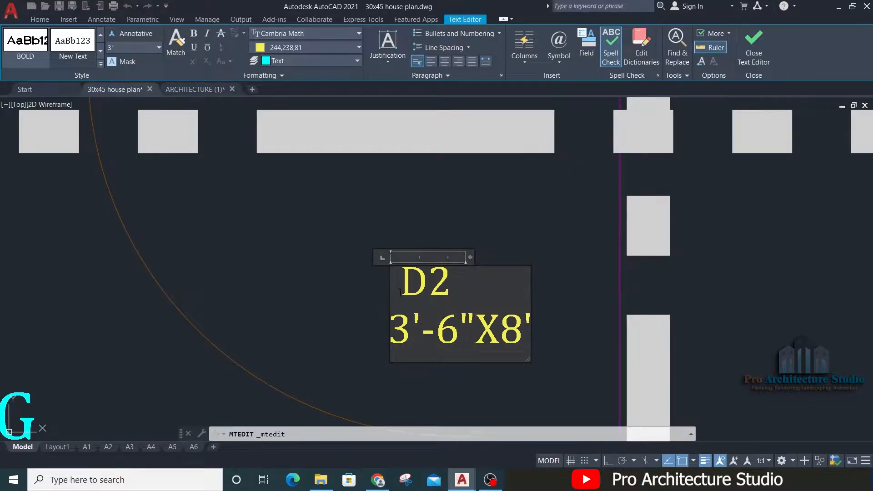
click(257, 306)
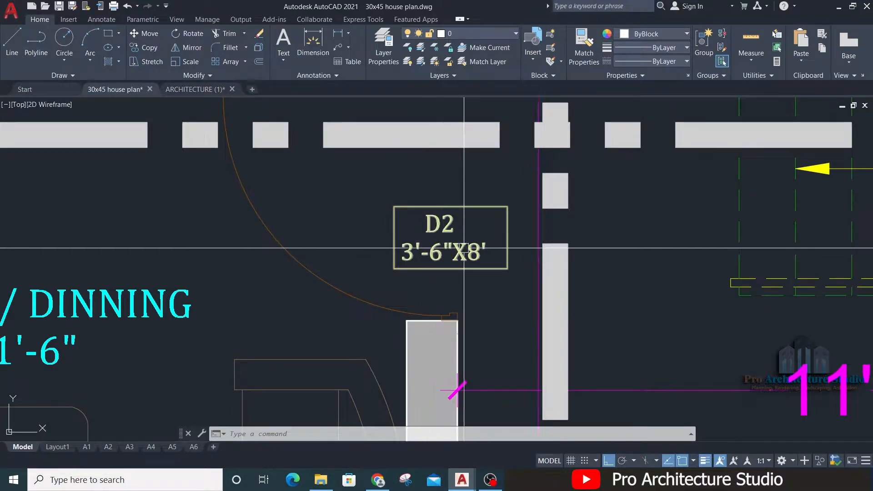
Step: Examine the unlabelled kitchen, bedroom and passage doors on the ground floor plan
scroll(463, 248, down, 4)
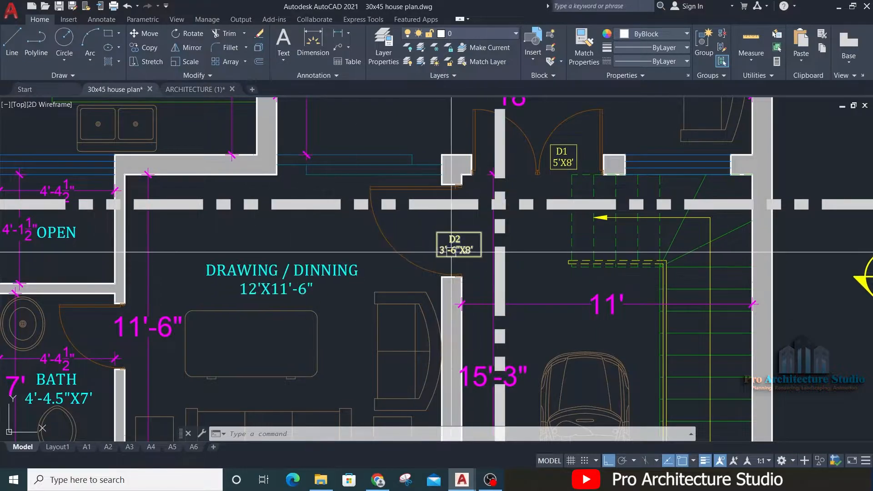
scroll(462, 244, up, 4)
scroll(426, 287, down, 2)
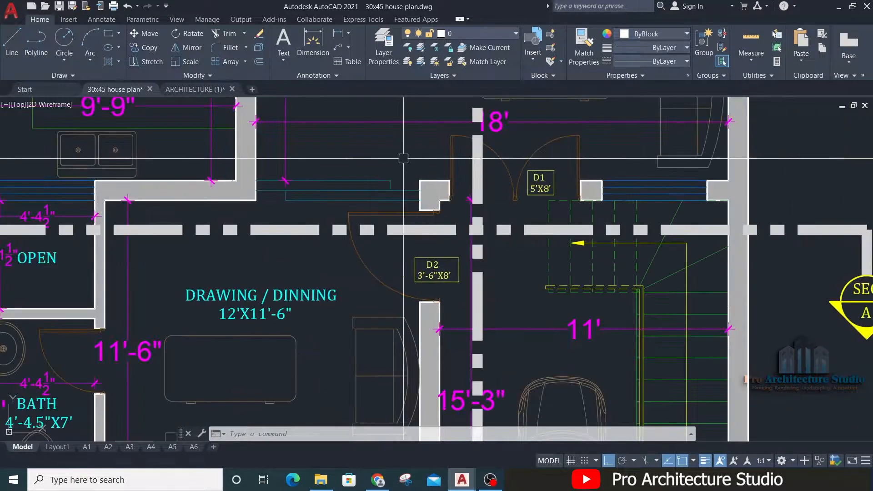
middle_drag(403, 158, 435, 335)
scroll(435, 335, down, 3)
scroll(397, 286, up, 4)
mouse_move(398, 287)
middle_down()
mouse_move(415, 326)
mouse_move(321, 229)
middle_up()
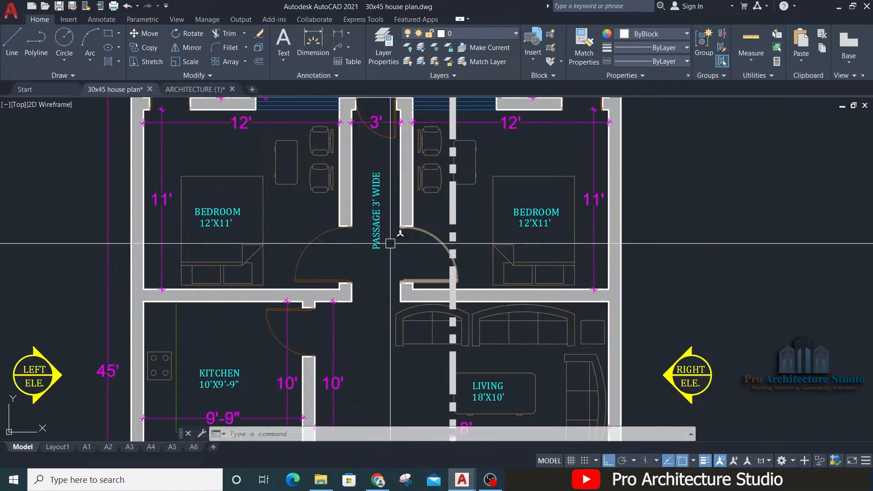
scroll(397, 261, down, 4)
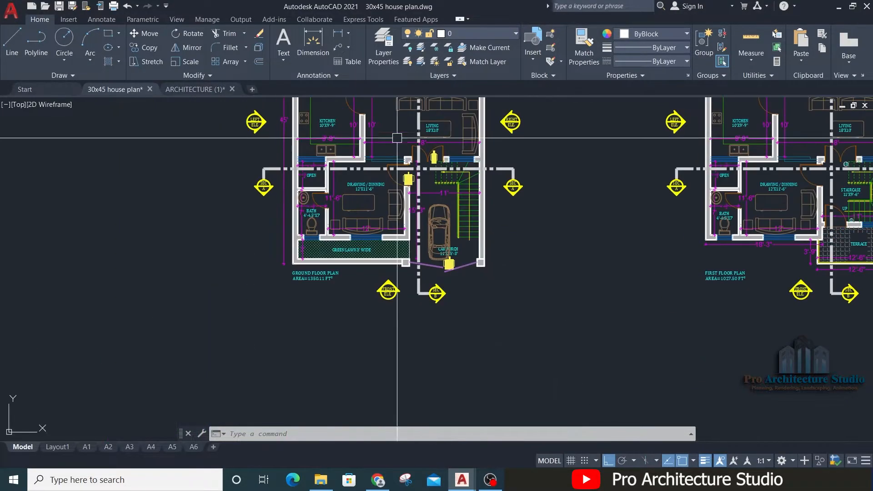
Step: Copy the D2 3'-6"X8' label from the drawing/dinning door to the two bedroom doors facing the passage
scroll(444, 271, up, 5)
click(419, 216)
scroll(418, 216, up, 4)
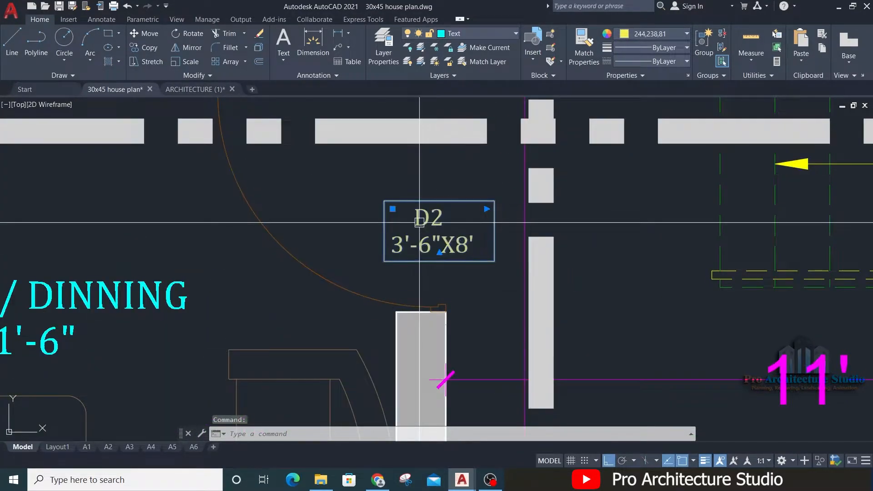
text(co)
key(Return)
click(419, 222)
scroll(419, 285, down, 6)
middle_drag(409, 189, 436, 325)
middle_drag(377, 194, 406, 359)
key(F8)
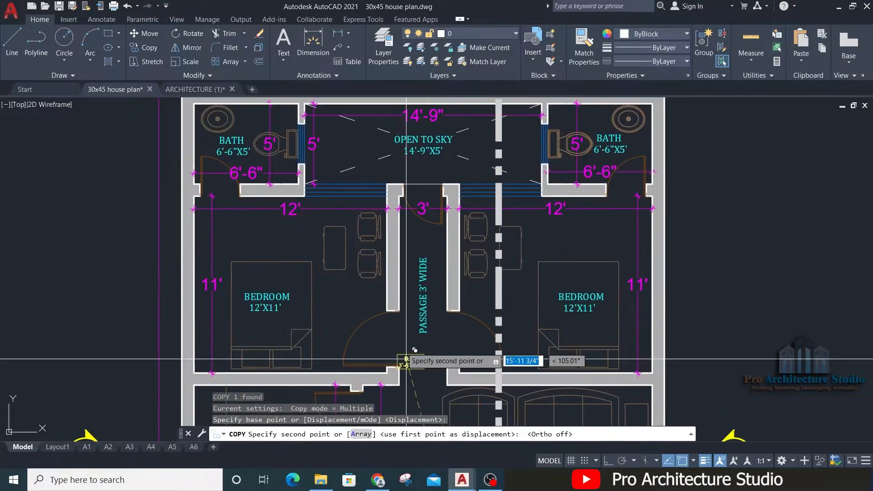
scroll(378, 391, up, 4)
click(394, 253)
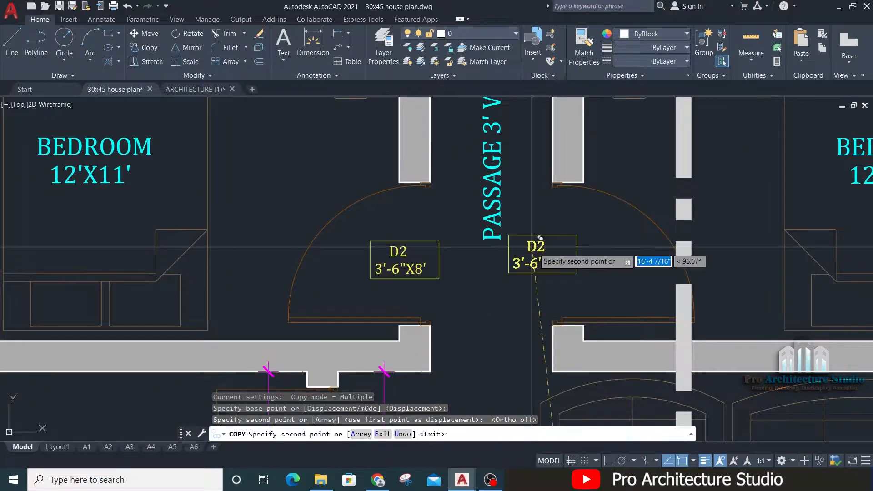
click(579, 247)
key(Escape)
Step: Move the D2 label at the right-hand bedroom door slightly so it sits better in the door opening
click(564, 263)
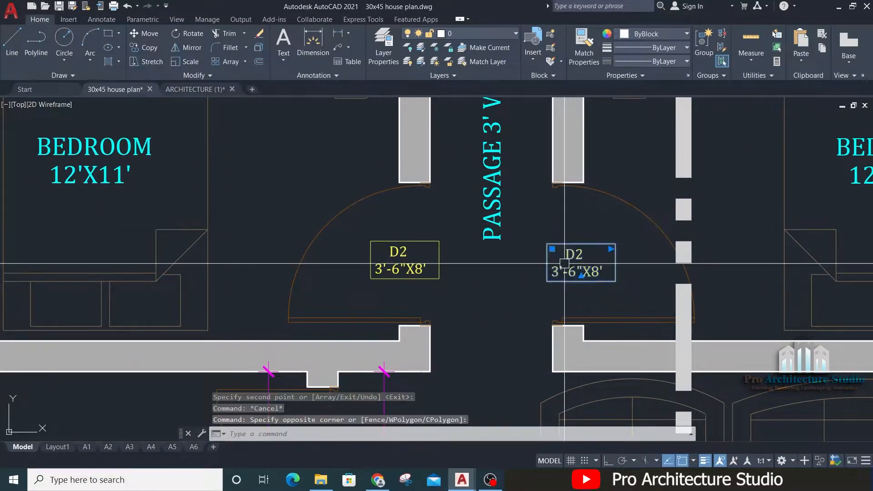
scroll(558, 261, up, 4)
text(m)
key(Return)
click(434, 326)
click(444, 322)
key(Escape)
scroll(578, 213, down, 4)
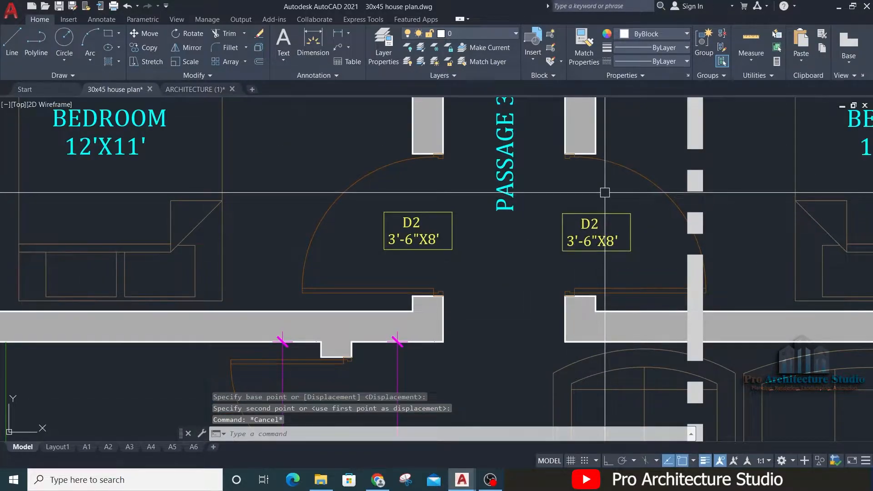
Step: Copy the D2 label from the left-hand bedroom door to the kitchen door
middle_drag(594, 208, 538, 231)
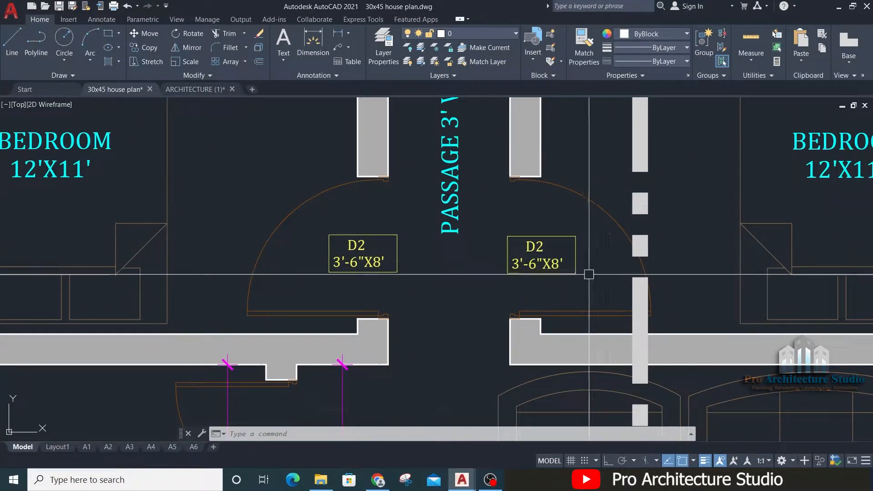
mouse_move(419, 300)
middle_down()
mouse_move(488, 264)
mouse_move(505, 232)
mouse_move(523, 132)
middle_up()
middle_drag(501, 176, 485, 257)
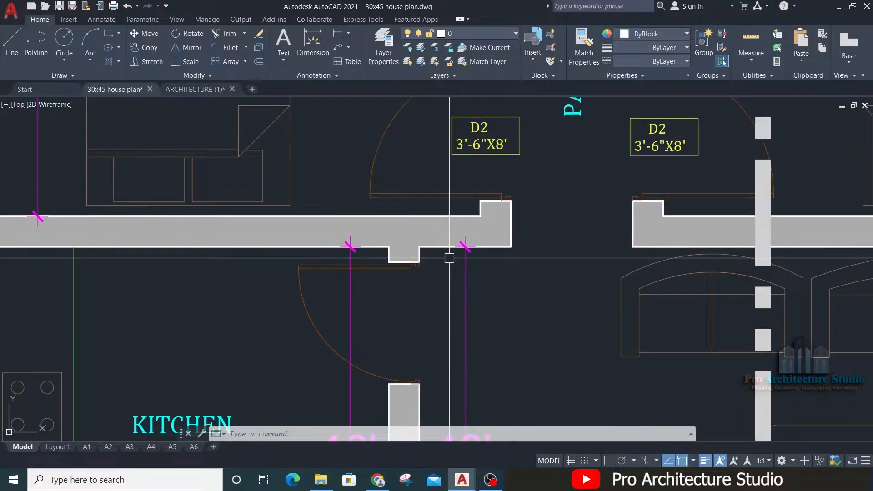
middle_drag(273, 348, 380, 214)
middle_drag(594, 238, 491, 437)
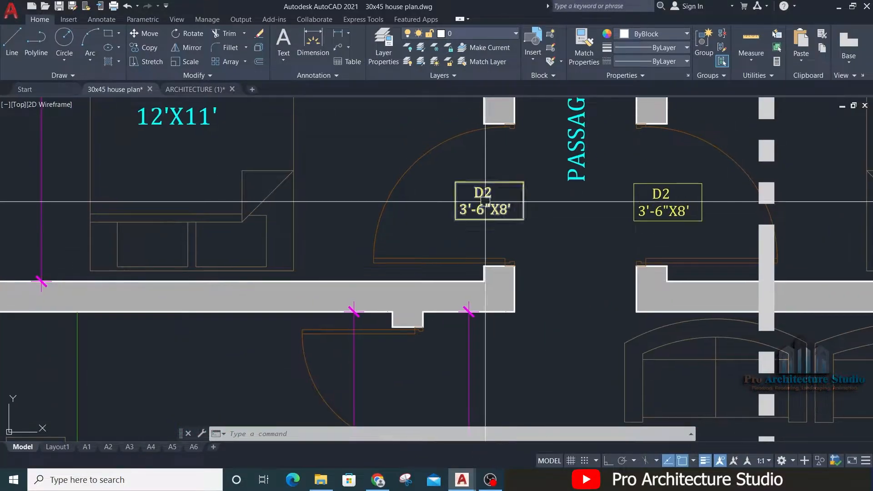
text(co)
key(Return)
click(485, 202)
middle_drag(421, 315, 488, 123)
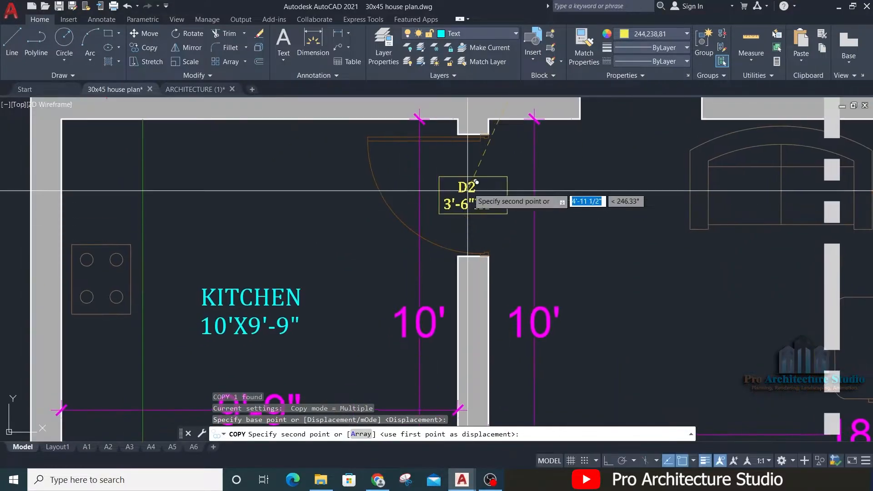
click(467, 193)
key(Return)
key(Escape)
Step: Change the kitchen door label's text to D3 with the size 3'X8'
scroll(474, 185, up, 5)
double_click(479, 185)
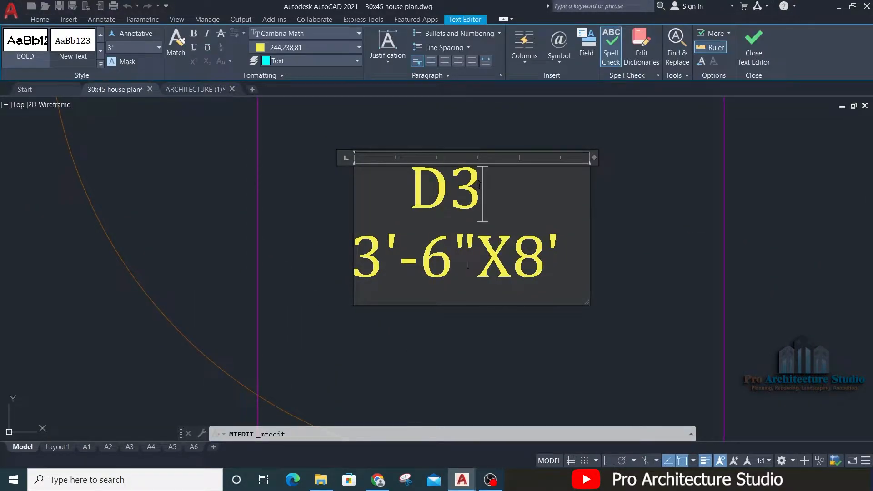
click(322, 241)
scroll(322, 241, up, 2)
double_click(391, 257)
key(Escape)
scroll(423, 223, down, 4)
key(Escape)
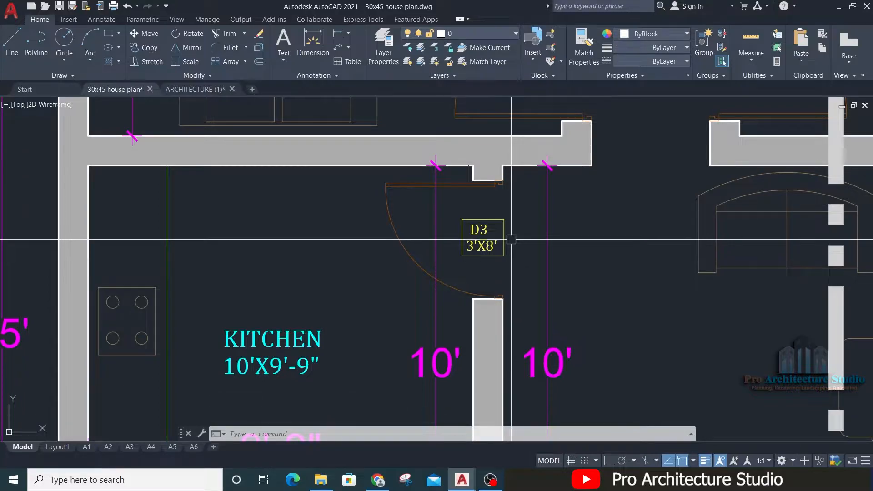
Step: Measure the opening width of the door between the passage and the open-to-sky area with a linear dimension, without placing it
scroll(513, 240, up, 3)
scroll(479, 269, down, 3)
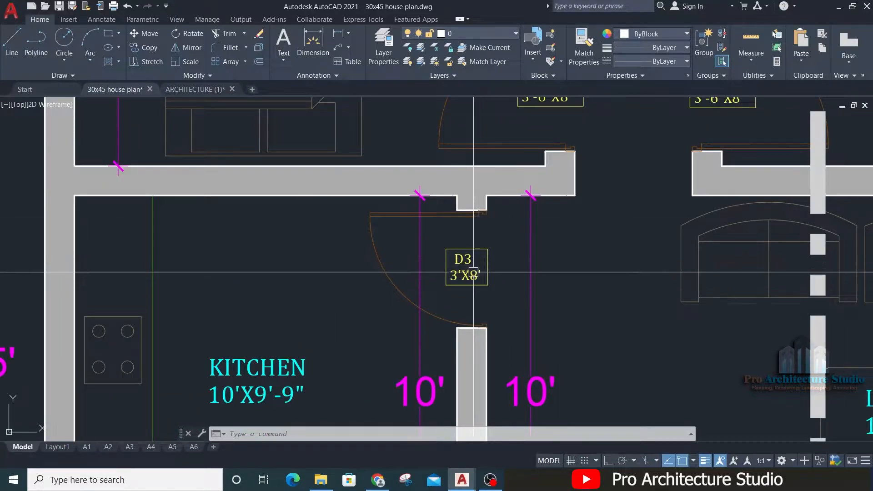
middle_drag(490, 222, 489, 290)
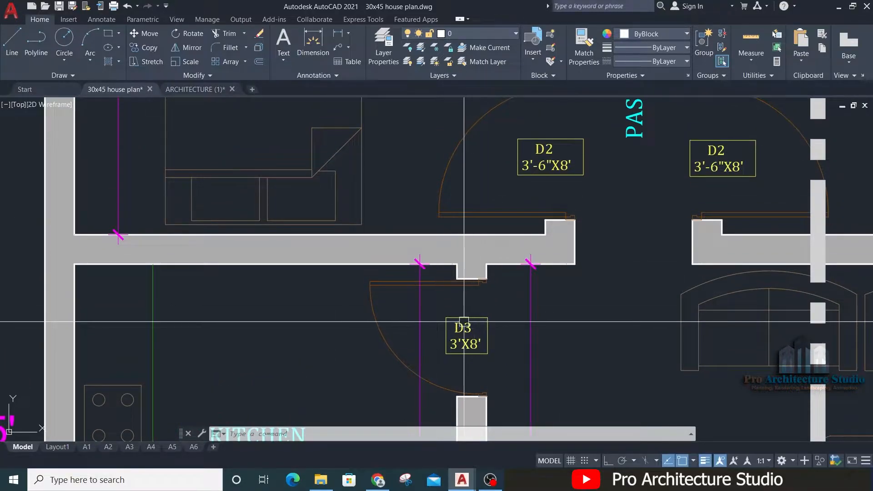
scroll(465, 322, down, 4)
middle_drag(333, 135, 361, 276)
middle_drag(340, 226, 305, 170)
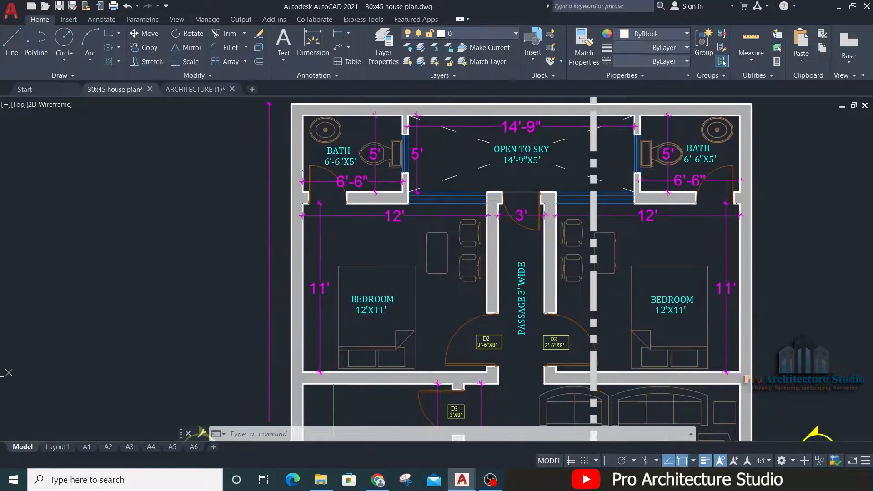
scroll(495, 187, up, 4)
text(D)
scroll(537, 189, up, 4)
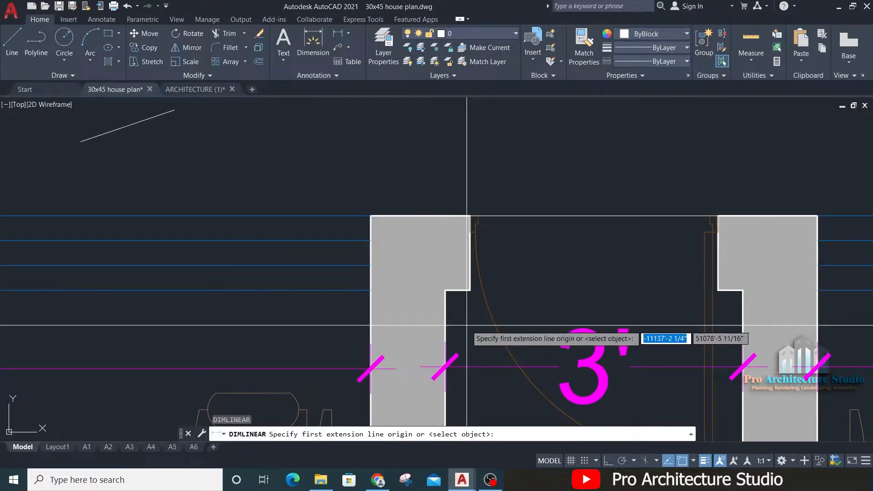
click(469, 290)
click(717, 290)
scroll(595, 230, down, 6)
key(Escape)
Step: Copy the D3 label from the kitchen door to the door of the left-hand 6'-6"X5' bath
middle_drag(478, 423, 478, 235)
scroll(478, 234, up, 5)
click(498, 258)
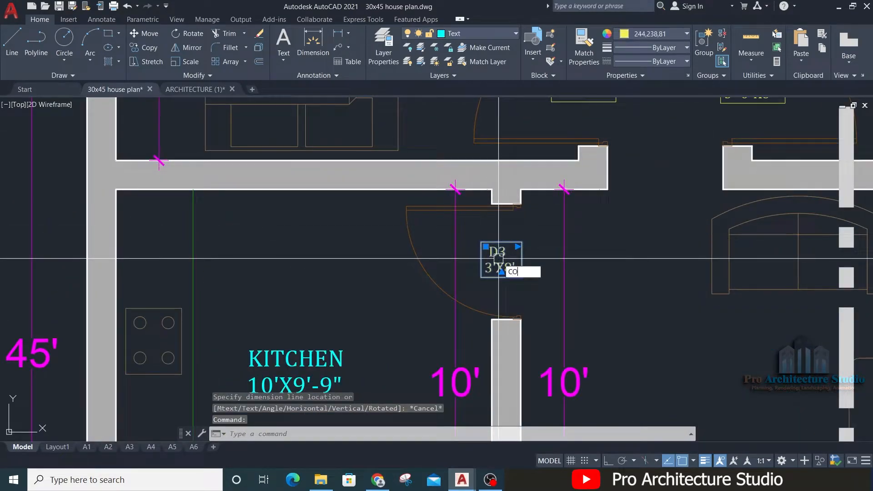
text(CO)
key(space)
click(488, 253)
scroll(497, 335, down, 5)
middle_drag(427, 132, 500, 338)
scroll(436, 280, up, 5)
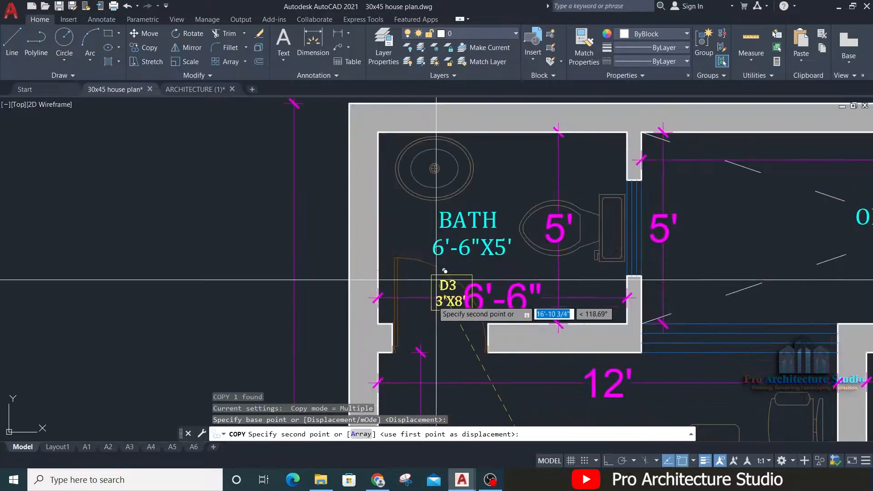
scroll(436, 279, up, 4)
click(427, 252)
key(Escape)
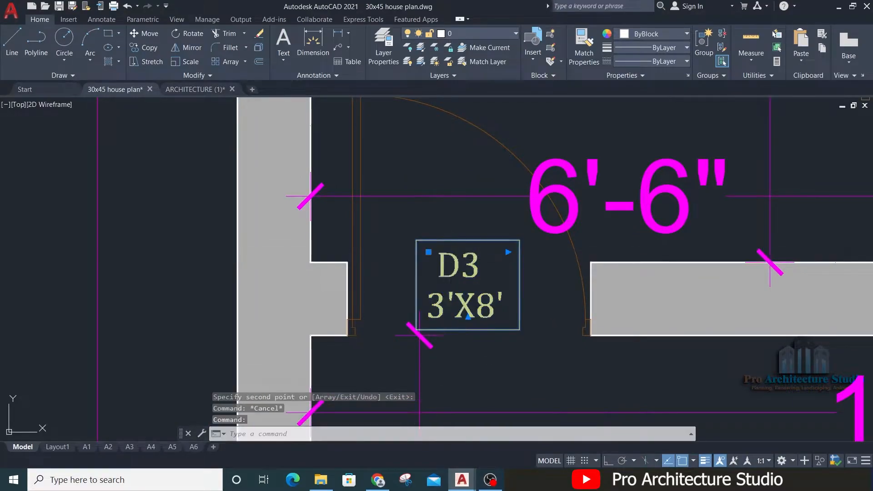
Step: Change the first line of the label at the left-hand 6'-6"X5' bath door to D4
double_click(471, 263)
scroll(472, 261, up, 2)
click(485, 271)
key(BackSpace)
text(4)
click(338, 271)
key(Escape)
Step: Measure the door opening width of the left-hand 6'-6"X5' bath with a linear dimension, without placing it
text(D)
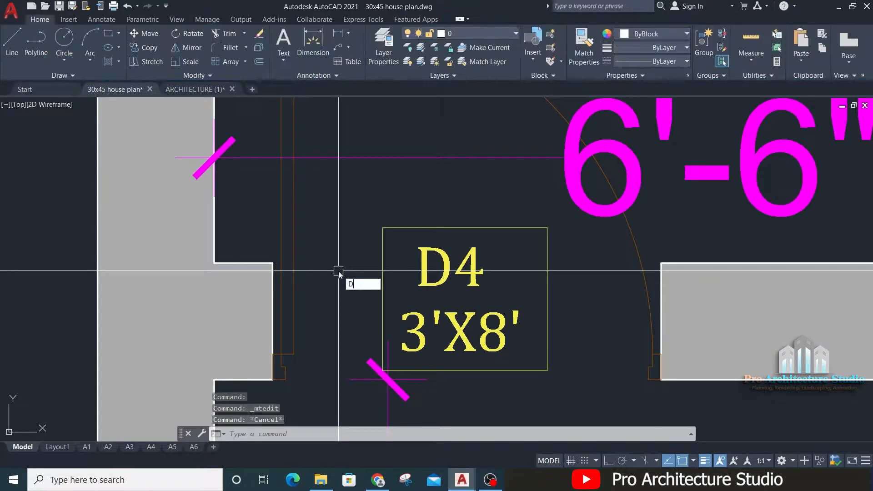
text(IMLI)
key(space)
click(273, 263)
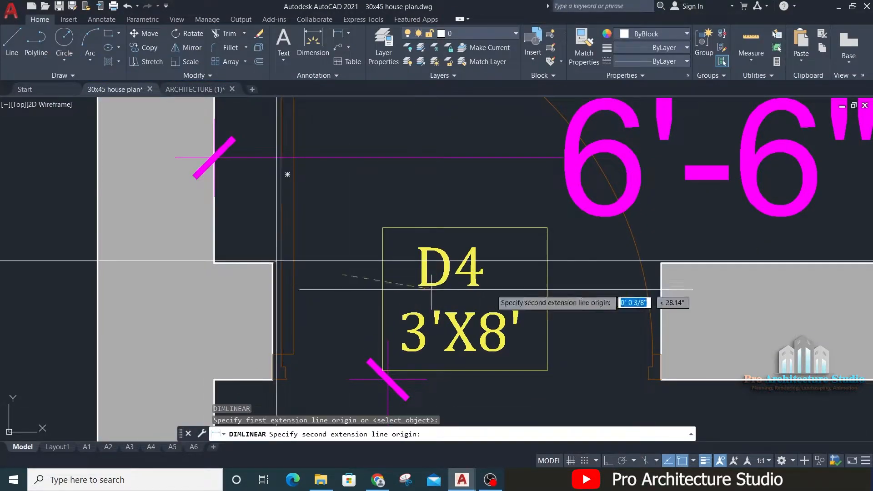
click(660, 262)
scroll(541, 233, down, 3)
key(Escape)
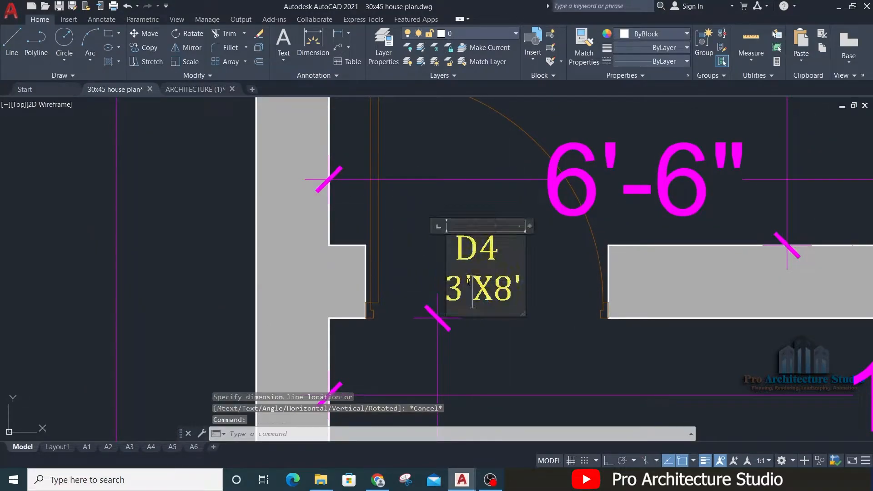
Step: Change the size line of the D4 label at the left-hand bath door to 2'-6"X8'
double_click(462, 282)
text(2)
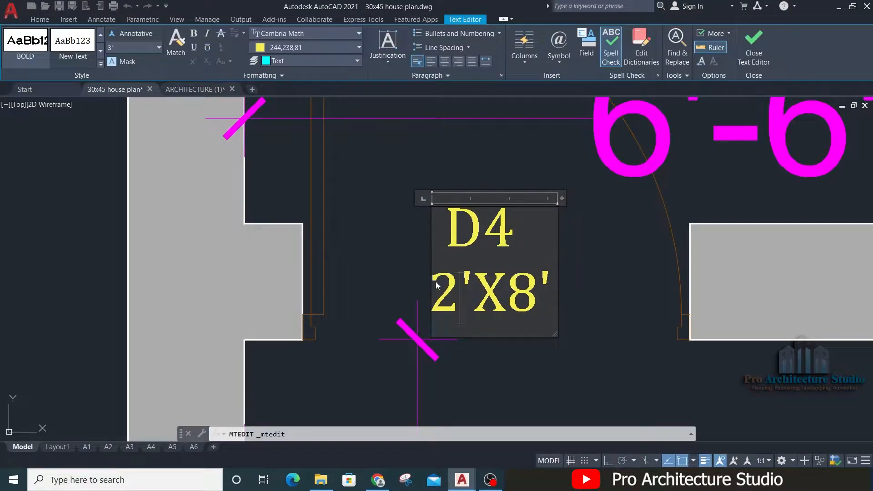
click(479, 288)
text(-6")
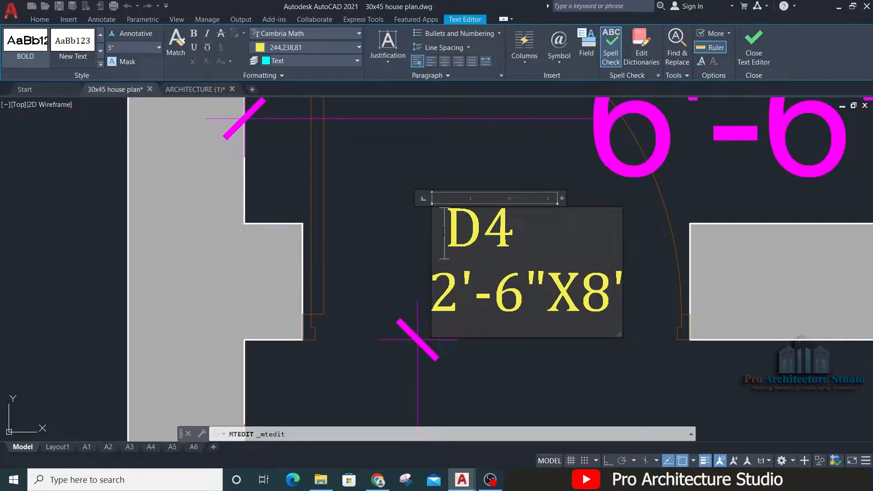
click(381, 226)
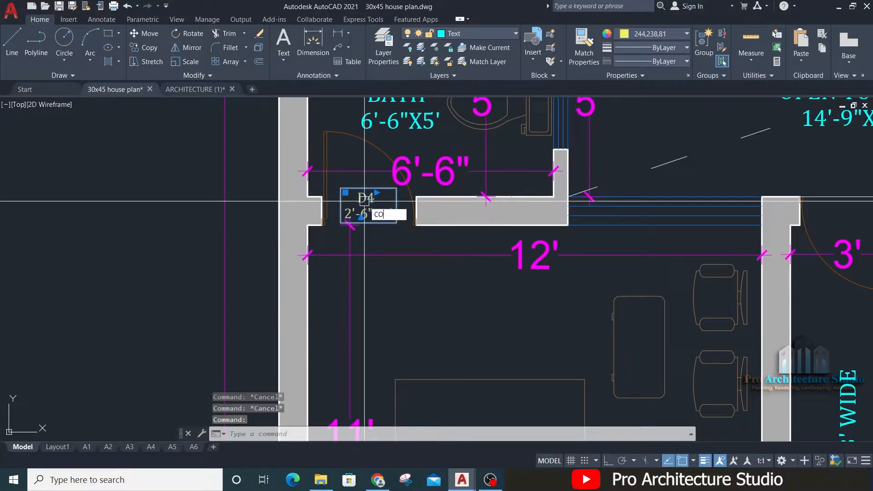
Step: Copy the D4 2'-6"X8' label to the passage's open-to-sky door and to the right-hand 6'-6"X5' bath door
key(Return)
click(364, 201)
middle_drag(805, 224, 442, 279)
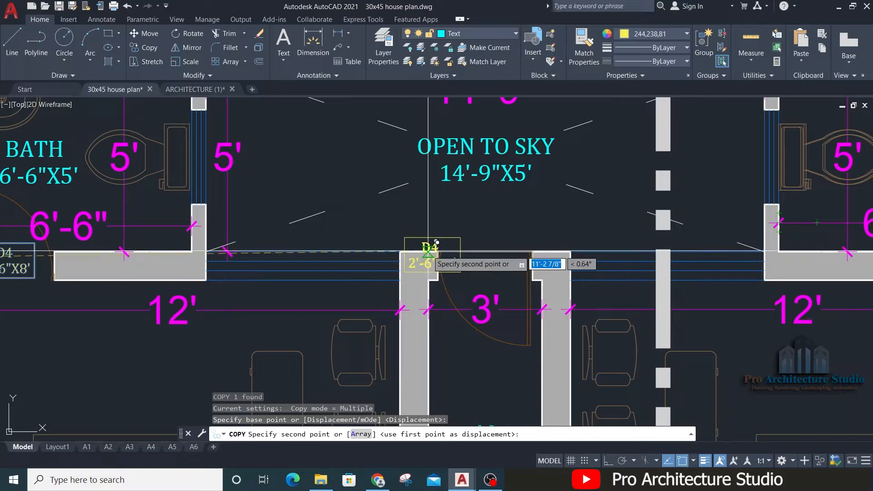
middle_drag(662, 228, 585, 200)
scroll(468, 273, up, 4)
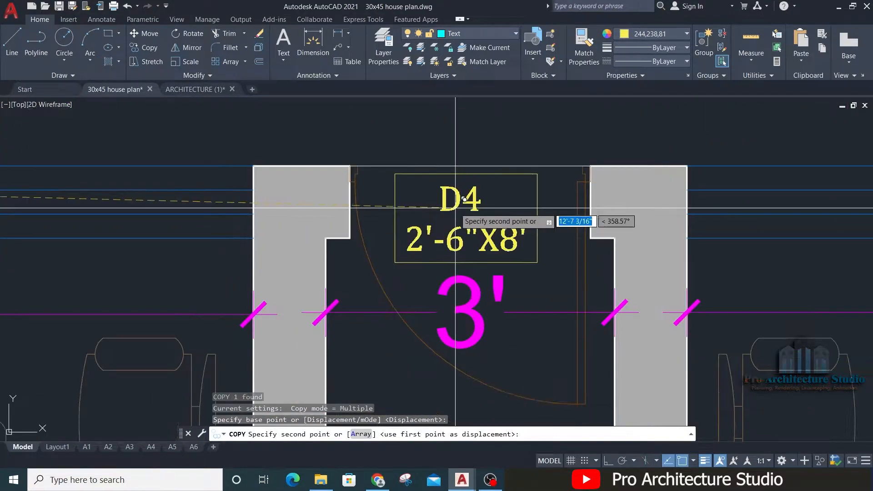
scroll(463, 203, up, 2)
click(457, 206)
scroll(337, 210, down, 3)
middle_drag(527, 169, 200, 261)
middle_drag(784, 277, 472, 268)
scroll(473, 268, up, 2)
click(485, 281)
key(Return)
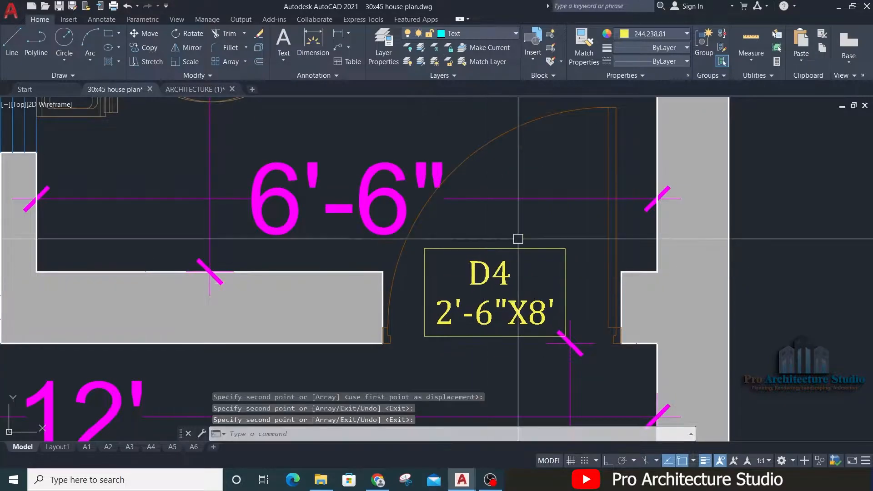
key(Escape)
Step: Copy the D4 label from the drawing/dinning bath door to just above the sliding door between the living and drawing/dinning rooms
scroll(560, 224, down, 3)
scroll(626, 203, down, 2)
middle_drag(414, 249, 407, 209)
scroll(409, 208, down, 1)
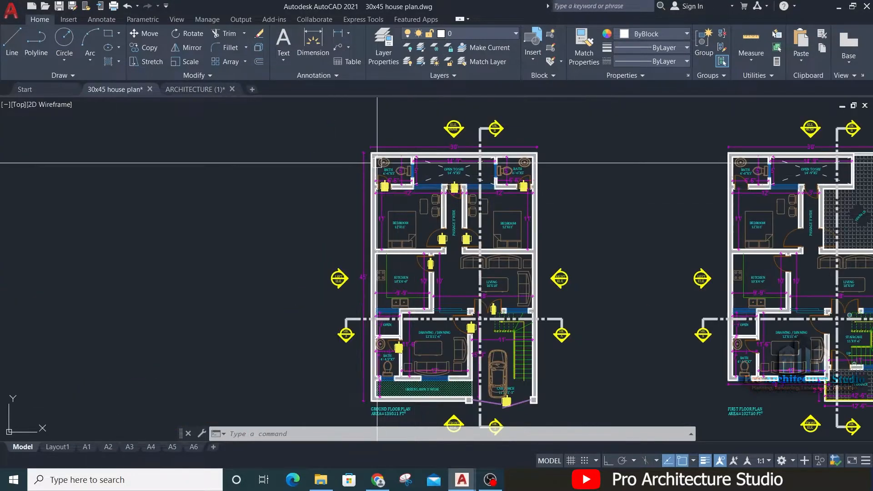
scroll(447, 315, up, 8)
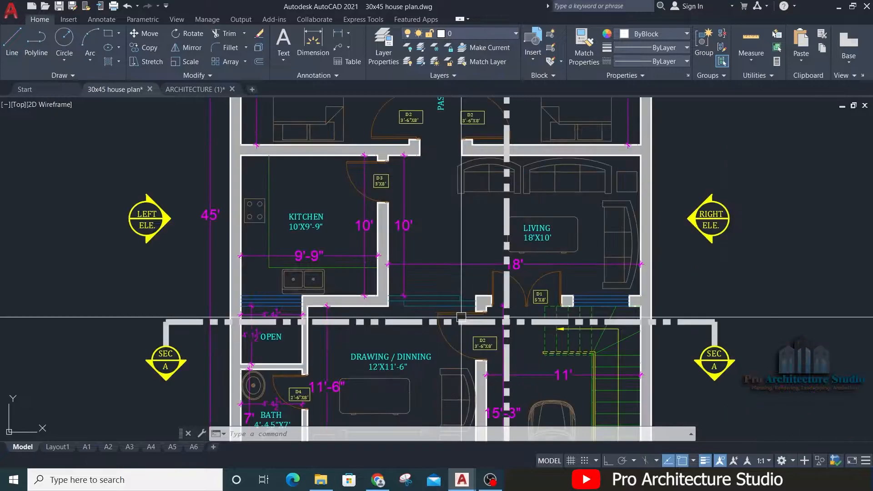
mouse_move(361, 301)
middle_down()
mouse_move(536, 251)
mouse_move(530, 186)
middle_up()
middle_drag(357, 261, 469, 125)
text(CO)
key(Return)
click(296, 289)
middle_drag(552, 212, 423, 438)
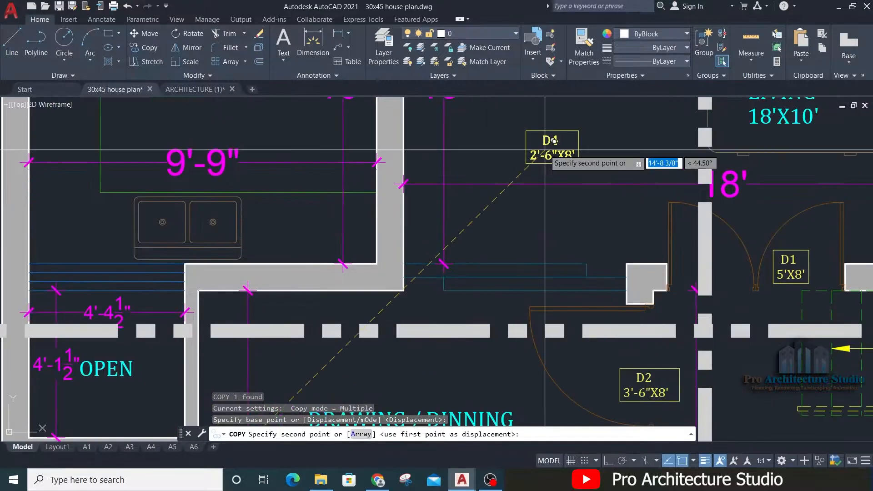
scroll(540, 201, up, 4)
middle_drag(503, 273, 499, 219)
key(Escape)
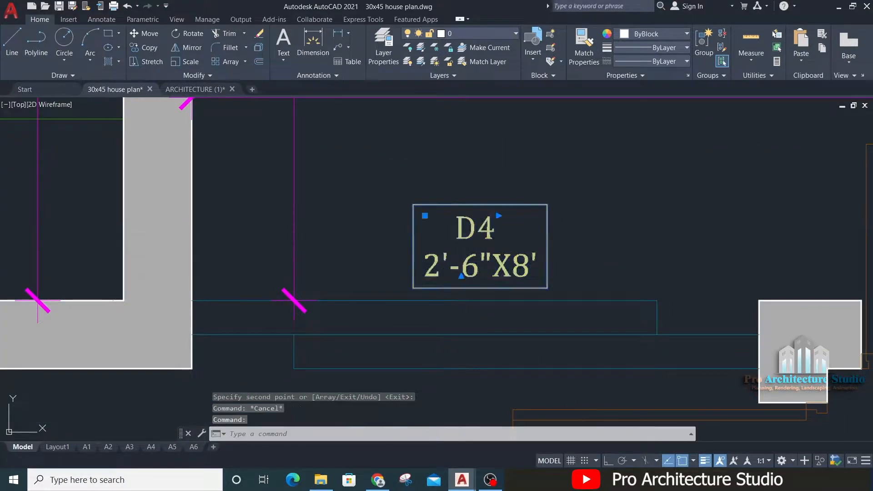
Step: Change the first line of the copied label above the sliding door to SD
double_click(459, 236)
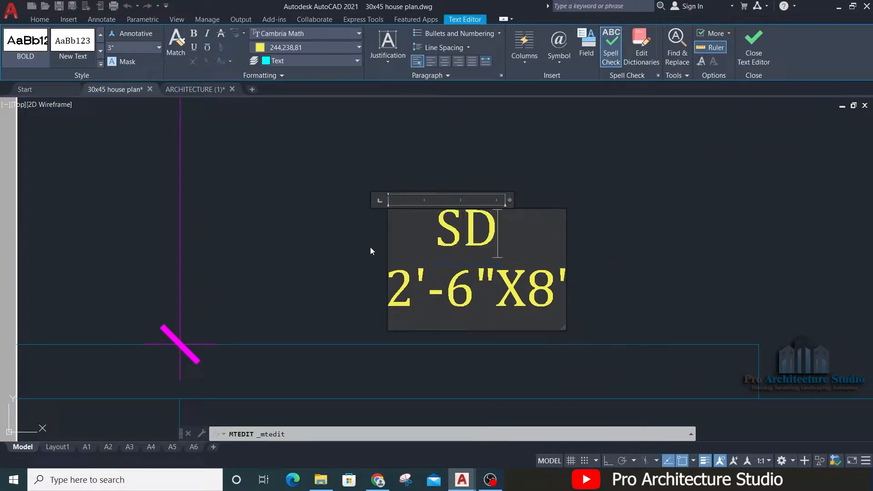
key(Escape)
key(Escape)
scroll(325, 212, down, 2)
Step: Measure the sliding door's opening width between the wall and the column with a linear dimension, without placing it
text(DIMLI)
key(Return)
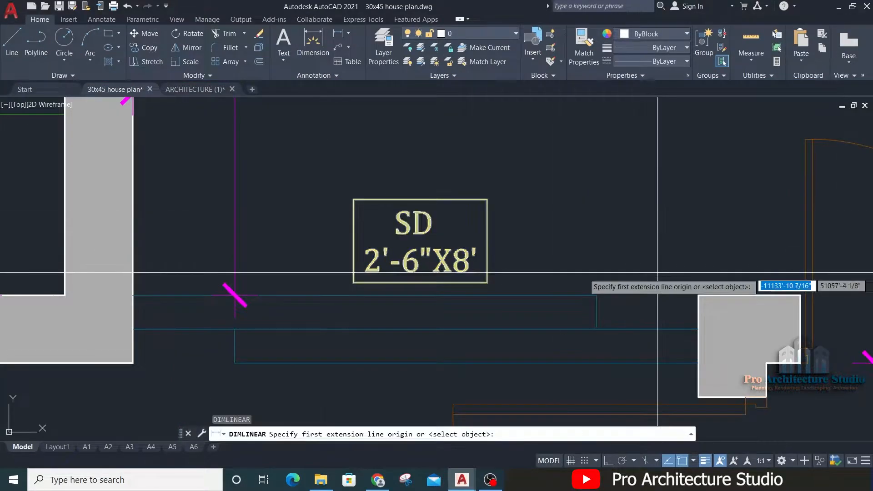
click(698, 295)
click(133, 288)
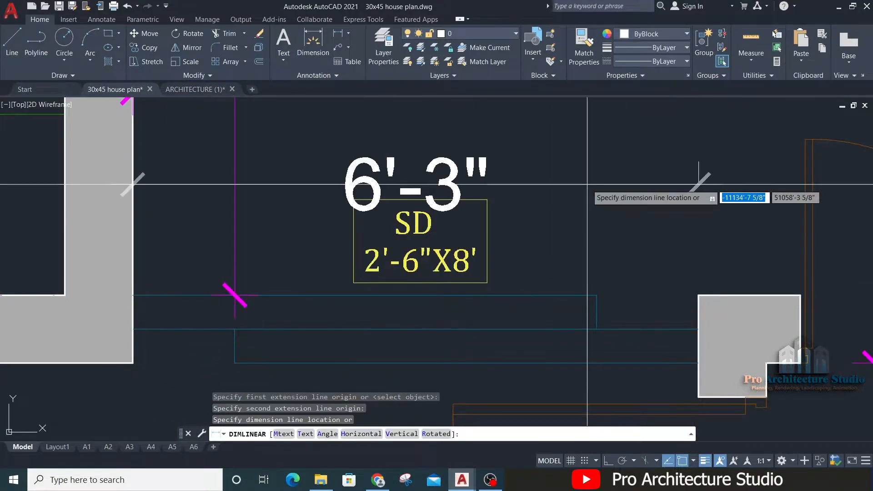
key(Escape)
Step: Change the size line of the sliding door's SD label to 6'-3"X8'
double_click(384, 284)
scroll(383, 284, up, 2)
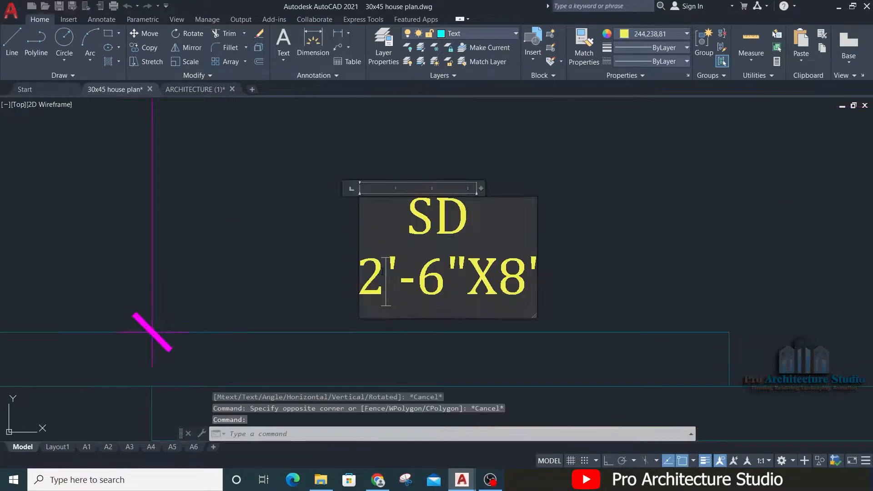
key(BackSpace)
text(6)
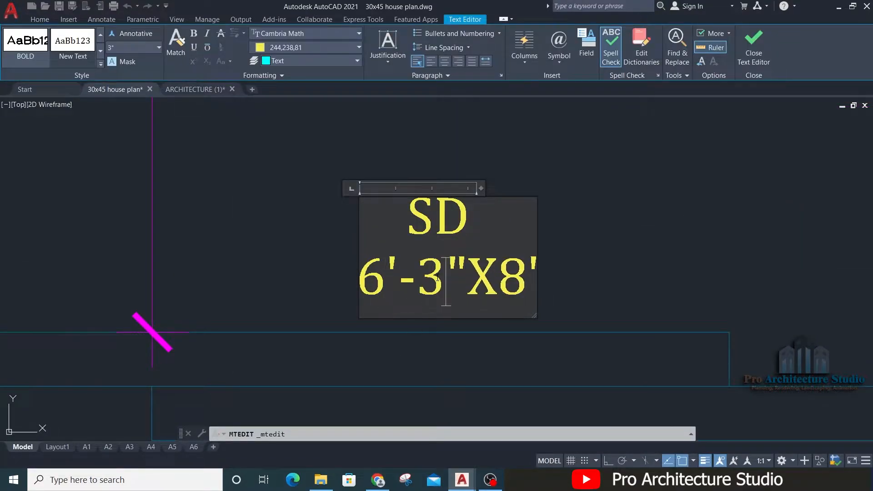
click(661, 216)
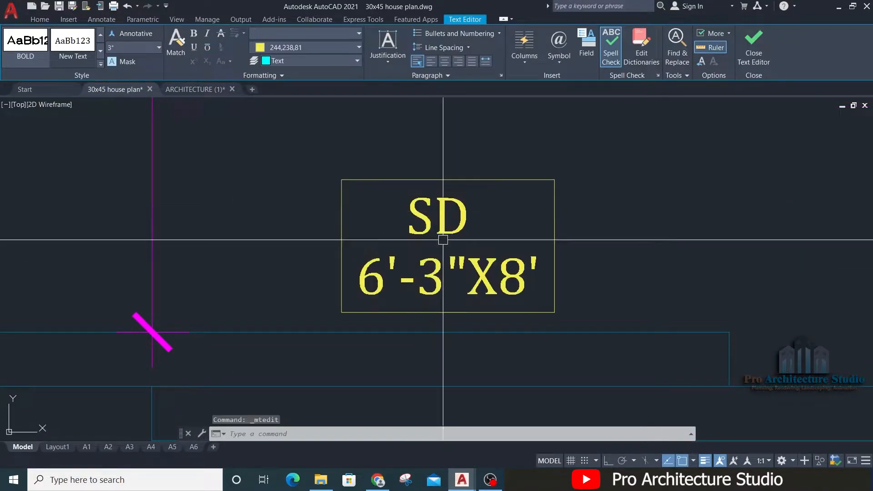
Step: Review the door and gate labels across the ground floor plan, from the rear baths to the car porch
scroll(662, 209, down, 6)
scroll(510, 208, up, 2)
middle_drag(481, 158, 493, 238)
scroll(402, 210, up, 2)
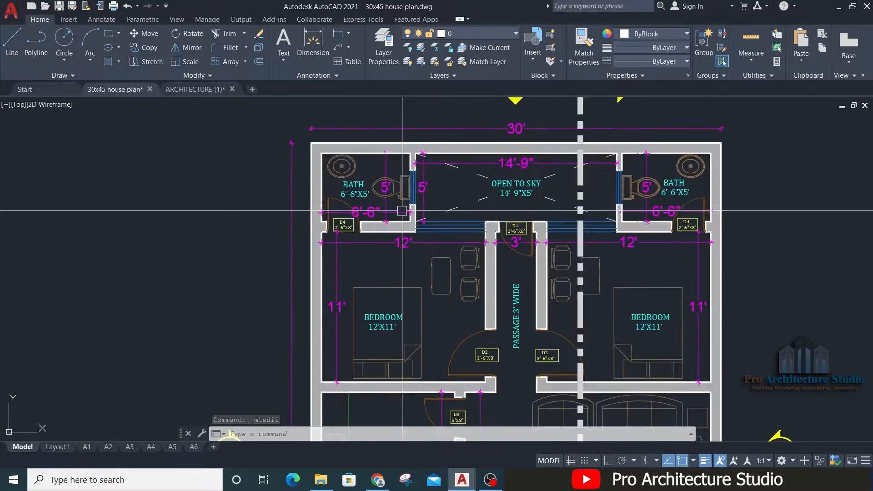
middle_drag(549, 400, 536, 259)
middle_drag(536, 355, 537, 132)
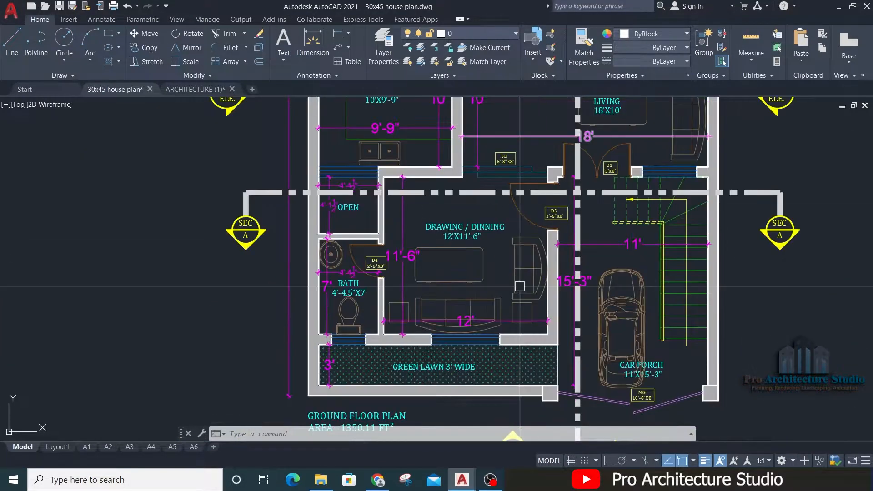
middle_drag(520, 287, 535, 412)
scroll(535, 411, down, 2)
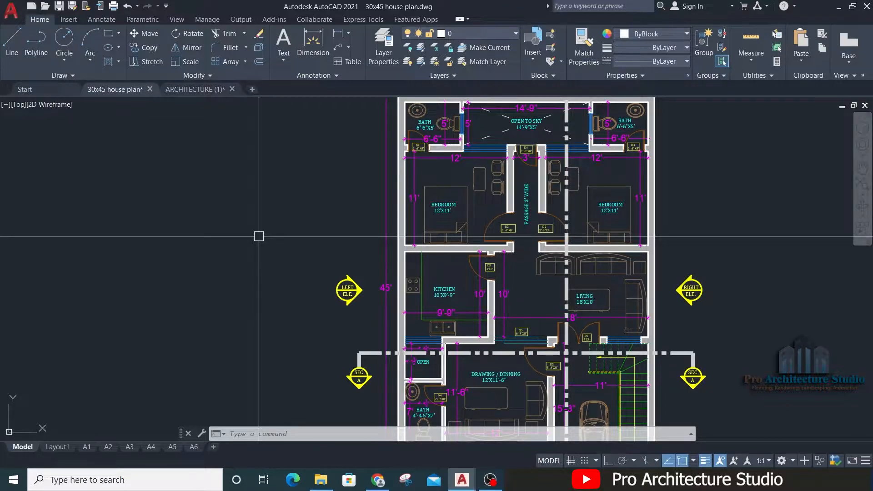
Step: Save the 30x45 house plan drawing
mouse_move(150, 277)
middle_down()
mouse_move(627, 277)
mouse_move(551, 267)
middle_up()
key(Escape)
key(Escape)
key(Escape)
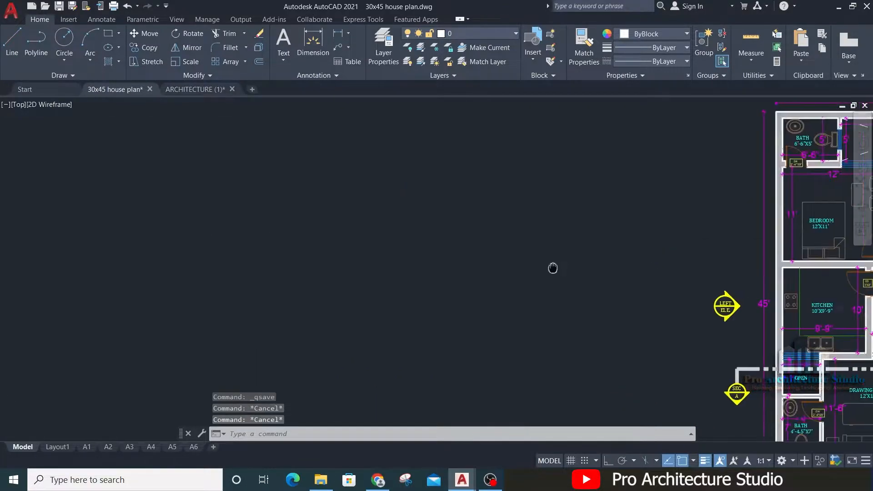
Step: Start the door schedule table's outline with a line in the empty area beside the ground floor plan
scroll(421, 188, up, 3)
text(l)
key(Return)
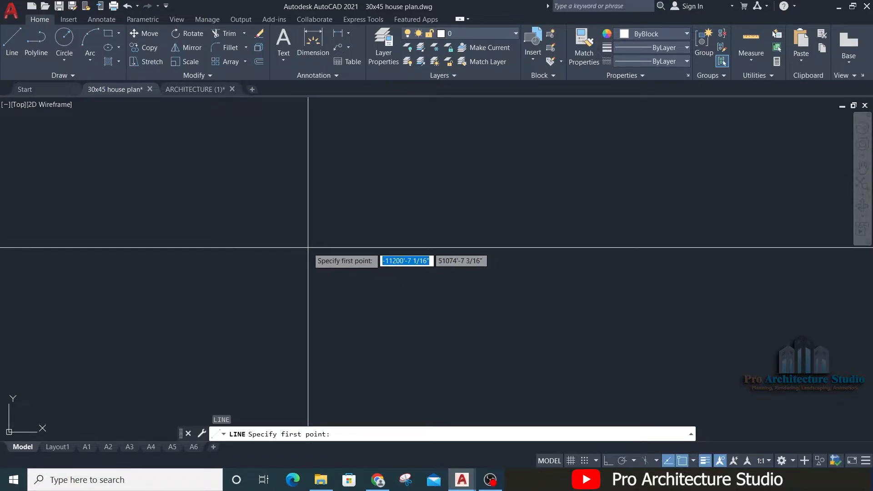
key(Escape)
text(L)
key(Return)
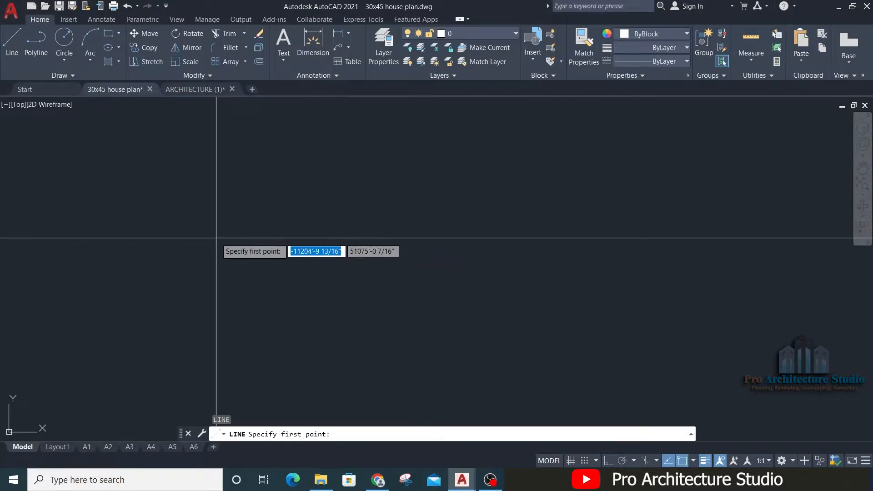
click(210, 199)
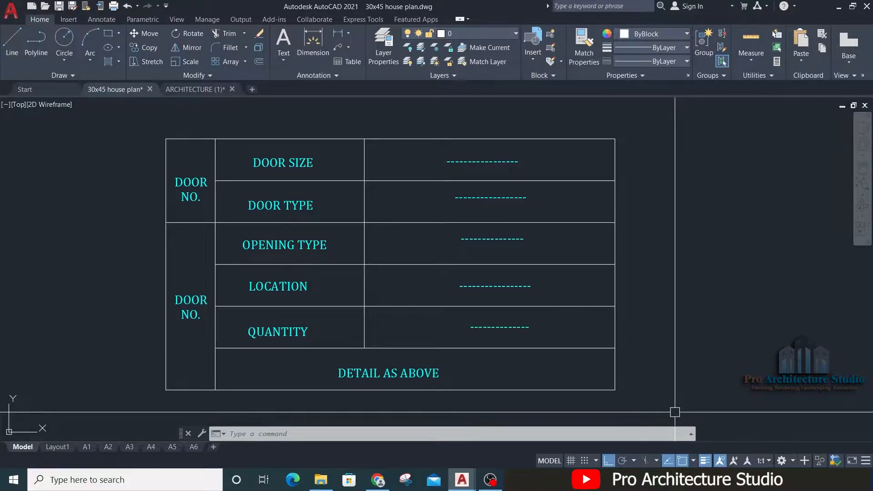
Step: Draw a horizontal polyline about 58' long in the empty space above the door schedule table
scroll(269, 209, down, 6)
middle_drag(269, 208, 346, 340)
scroll(315, 288, up, 2)
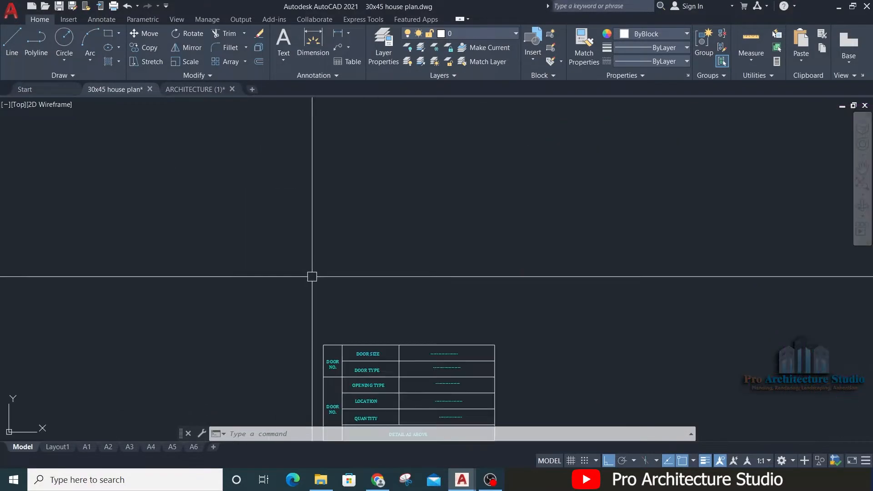
text(L)
key(Return)
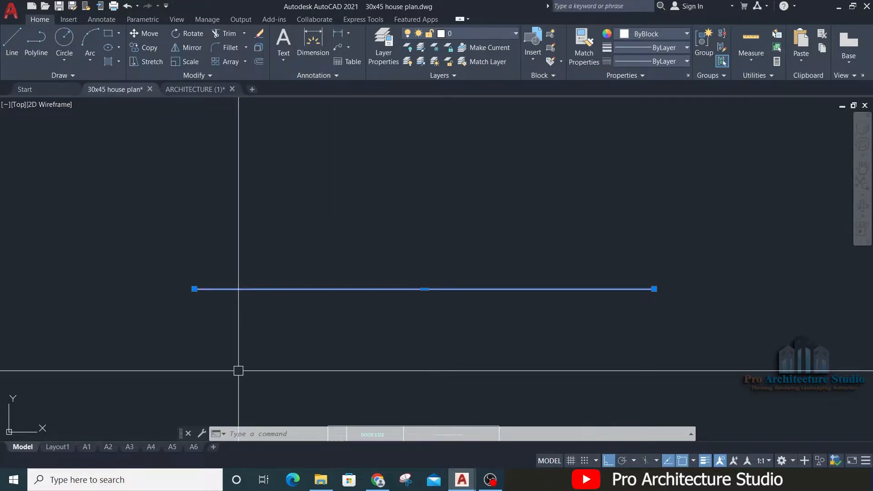
Step: Set the horizontal polyline's global width to 4 1/2" in its properties
right_click(242, 288)
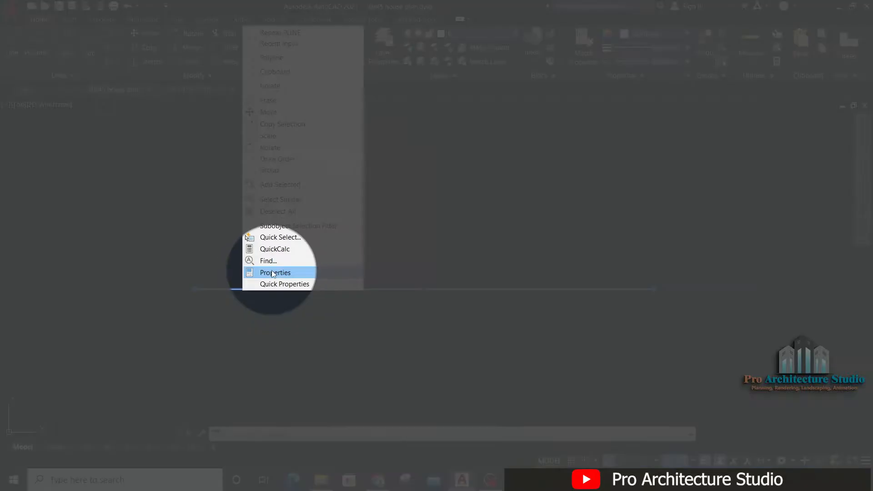
click(273, 273)
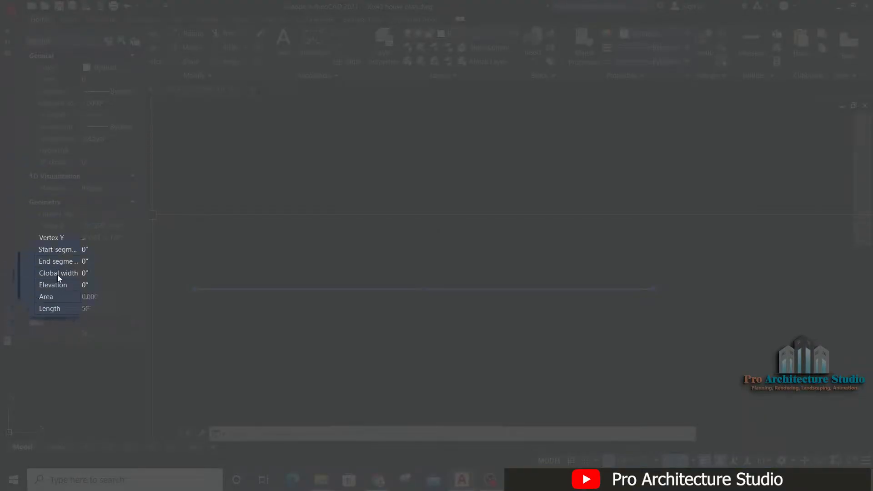
click(89, 274)
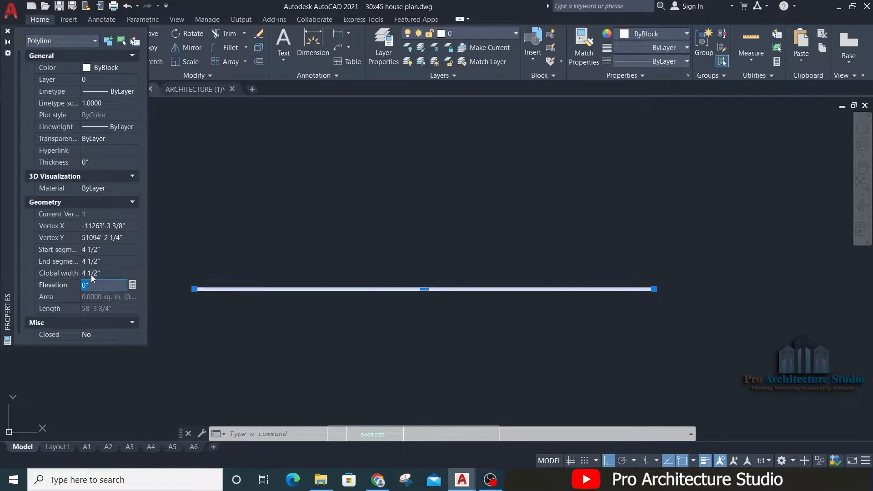
scroll(537, 260, up, 5)
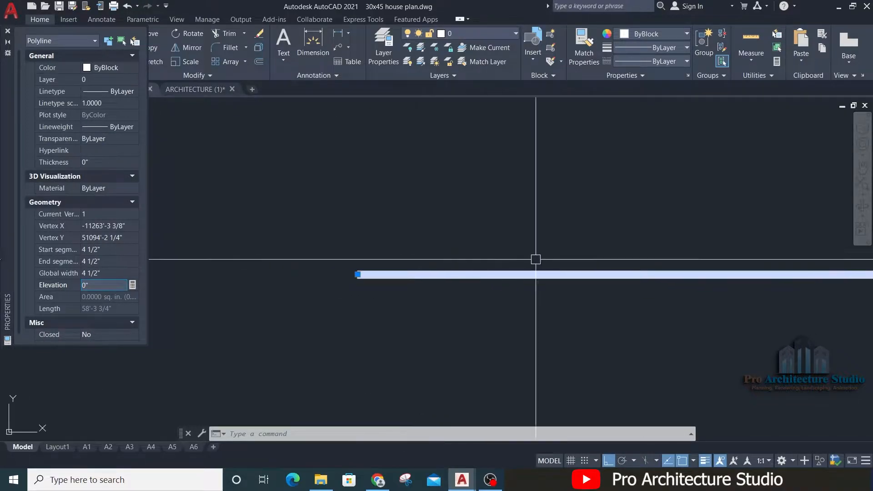
click(7, 30)
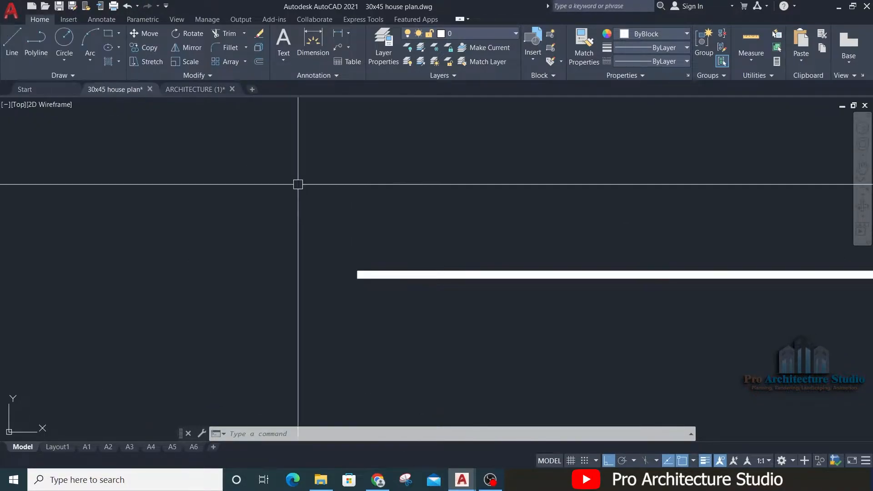
Step: Copy the thick horizontal polyline a short distance above the original
middle_drag(351, 238, 290, 236)
scroll(297, 252, up, 3)
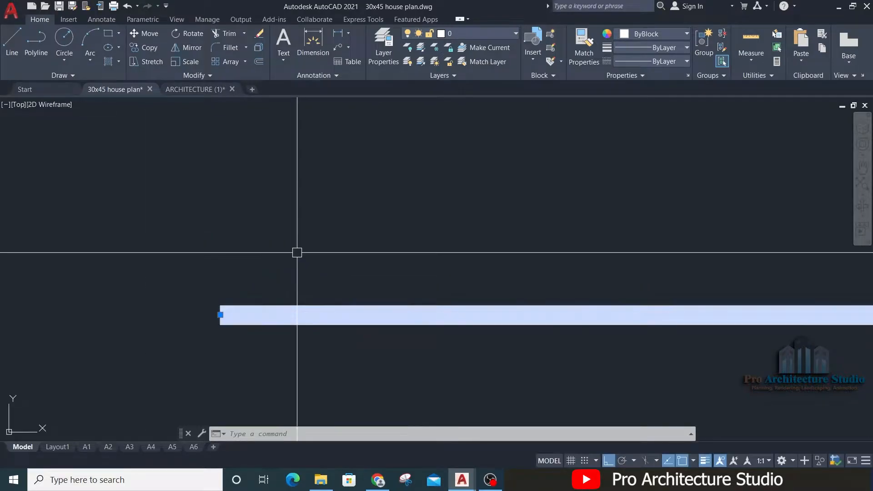
key(Return)
click(165, 275)
click(160, 244)
key(Escape)
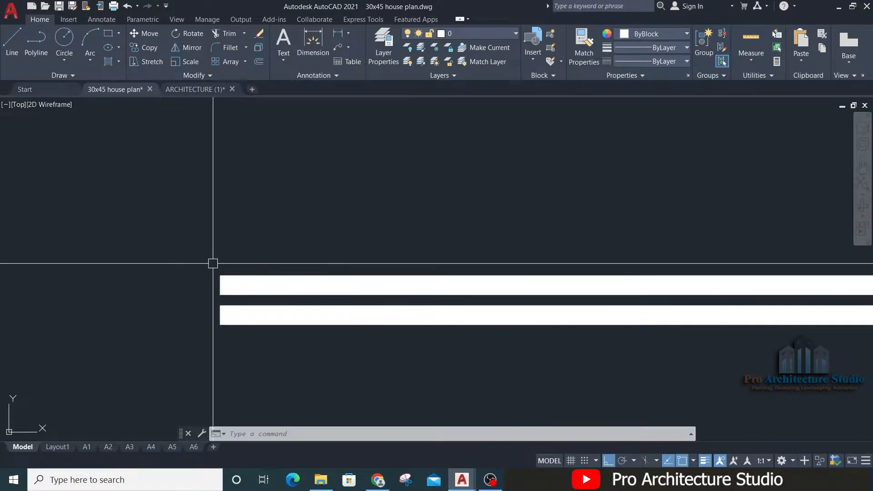
Step: Set the upper polyline copy's global width to 0"
click(221, 278)
key(ctrl+1)
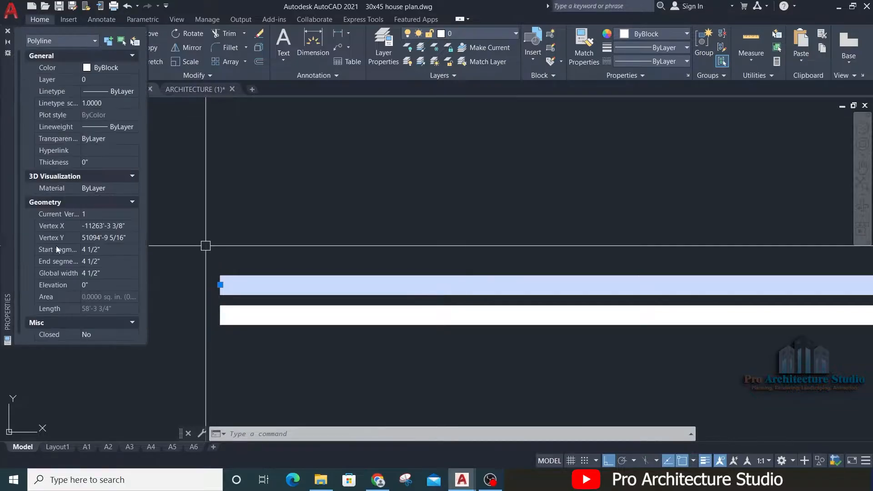
click(99, 273)
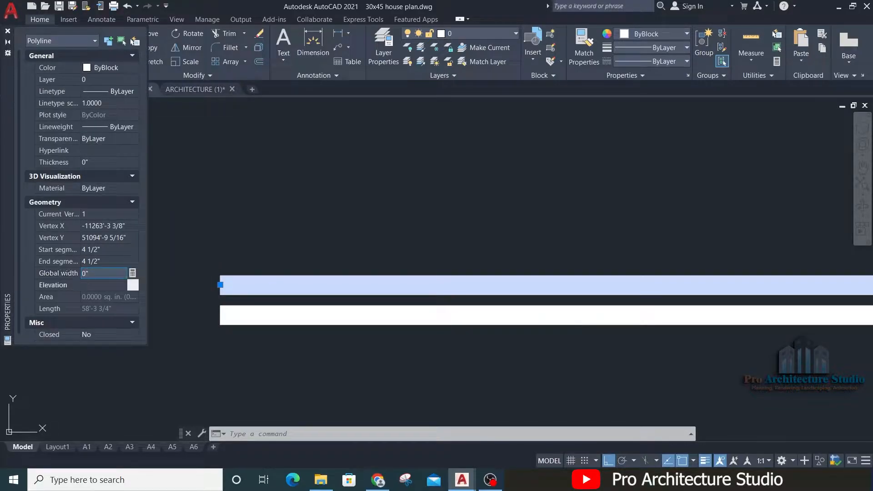
key(Return)
key(ctrl+1)
Step: Move the thin polyline down so that it sits close above the thick polyline
text(m)
key(Return)
click(161, 351)
click(162, 360)
scroll(245, 242, down, 5)
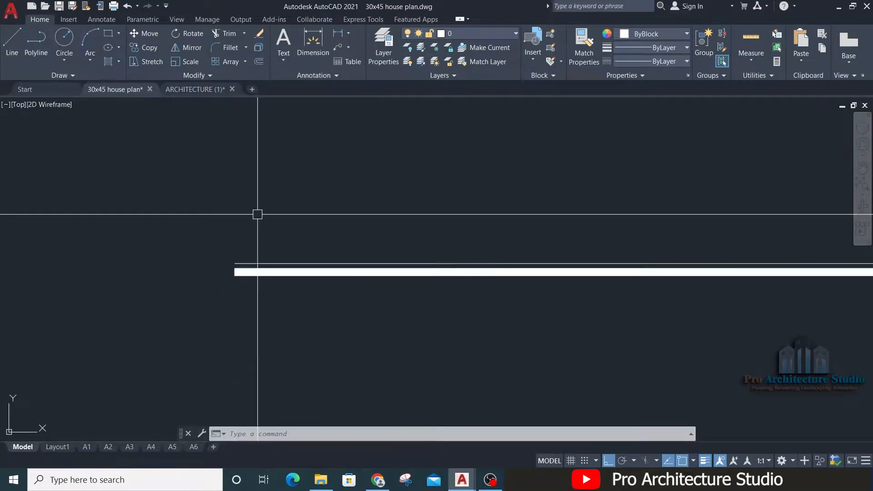
scroll(216, 254, up, 2)
click(260, 269)
scroll(233, 279, up, 4)
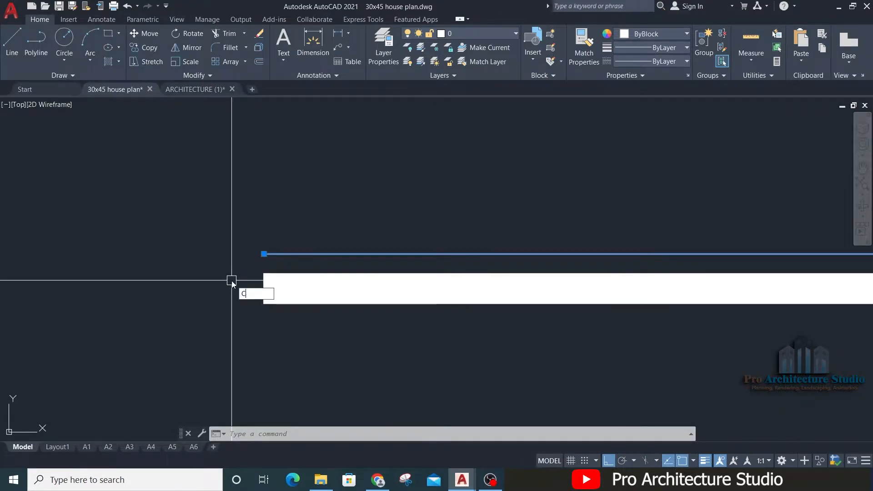
text(o)
key(Return)
click(264, 254)
key(Escape)
Step: Mirror the thin line to the underside of the thick polyline about its centerline, keeping the source line
text(mi)
key(Return)
click(263, 289)
click(164, 290)
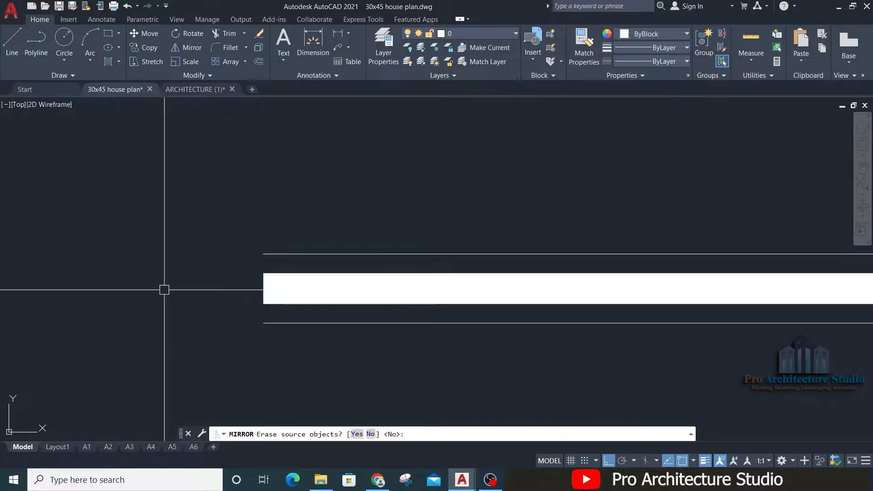
key(Return)
Step: Copy the existing sheet frame with its title block to the empty space beside the divider lines and door schedule table
scroll(165, 290, down, 6)
mouse_move(401, 222)
middle_down()
mouse_move(382, 310)
mouse_move(340, 261)
middle_up()
scroll(382, 310, down, 4)
scroll(362, 343, up, 2)
scroll(440, 260, down, 6)
mouse_move(251, 212)
middle_down()
mouse_move(299, 185)
mouse_move(657, 158)
middle_up()
scroll(441, 254, up, 2)
middle_drag(427, 218, 559, 183)
click(563, 150)
click(253, 332)
text(co)
key(Return)
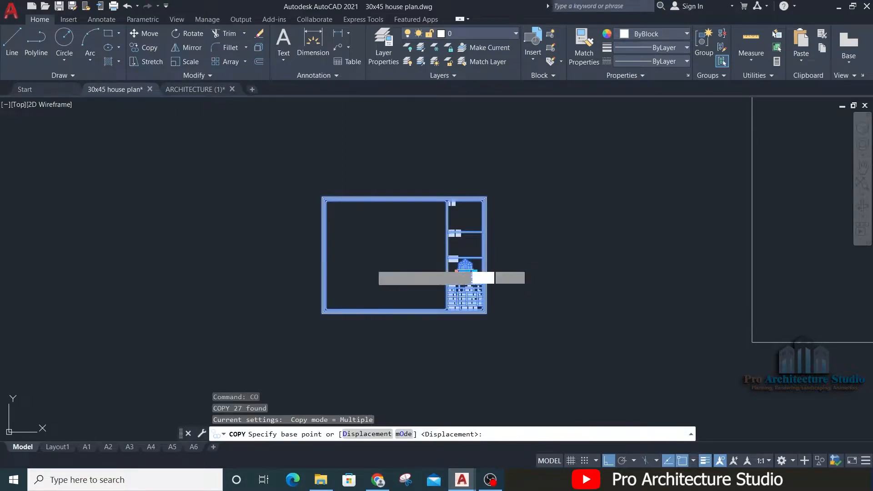
click(371, 264)
middle_drag(698, 275, 189, 312)
scroll(472, 239, up, 1)
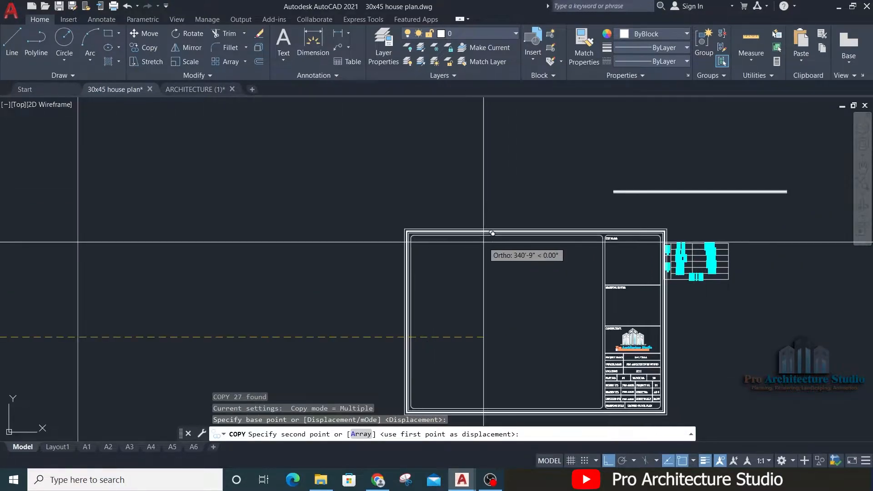
scroll(484, 240, up, 1)
key(F8)
click(363, 263)
key(Return)
key(Escape)
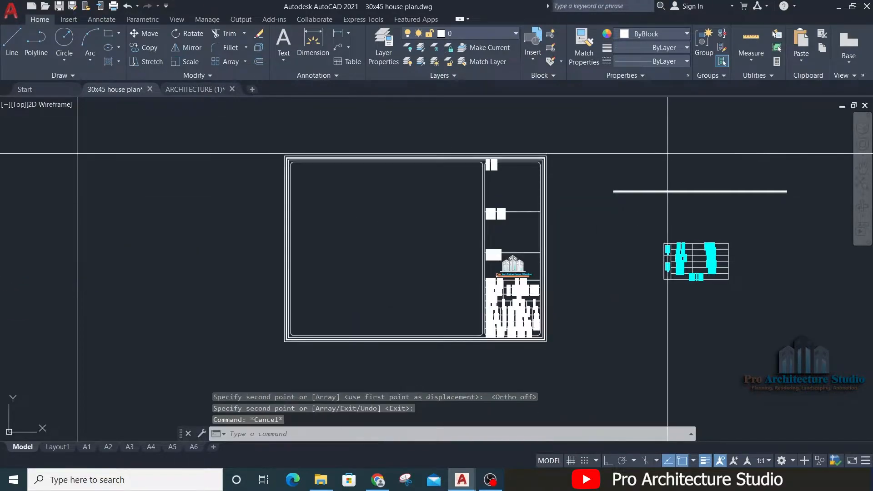
Step: Move the three divider lines into the copied sheet frame, across the middle of its drawing area
click(667, 152)
click(627, 201)
text(m)
key(Return)
click(656, 208)
scroll(314, 254, up, 2)
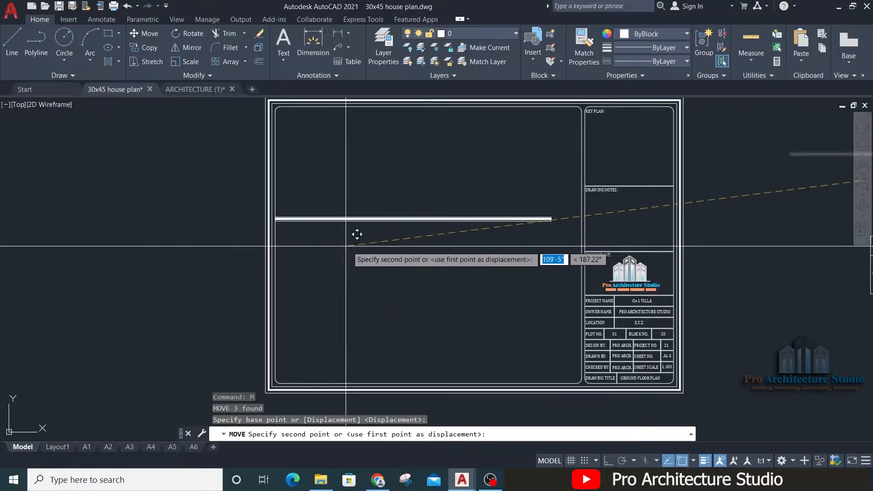
click(371, 228)
key(Escape)
Step: Extend the left ends of the divider lines to the drawing area's inner border
scroll(350, 185, up, 2)
key(Escape)
text(ex)
key(Return)
click(224, 218)
click(216, 276)
key(Return)
scroll(207, 259, down, 2)
key(Escape)
key(Escape)
Step: Extend the right ends of the divider lines to the drawing area's border beside the title block
text(ex)
key(Return)
click(621, 226)
click(616, 277)
key(Return)
key(Escape)
Step: Move the door schedule table into the sheet below the divider, with its left edge on the inner border
scroll(431, 248, down, 5)
scroll(646, 269, up, 3)
key(Escape)
click(716, 195)
click(495, 337)
text(m)
key(Return)
click(552, 248)
scroll(282, 254, down, 3)
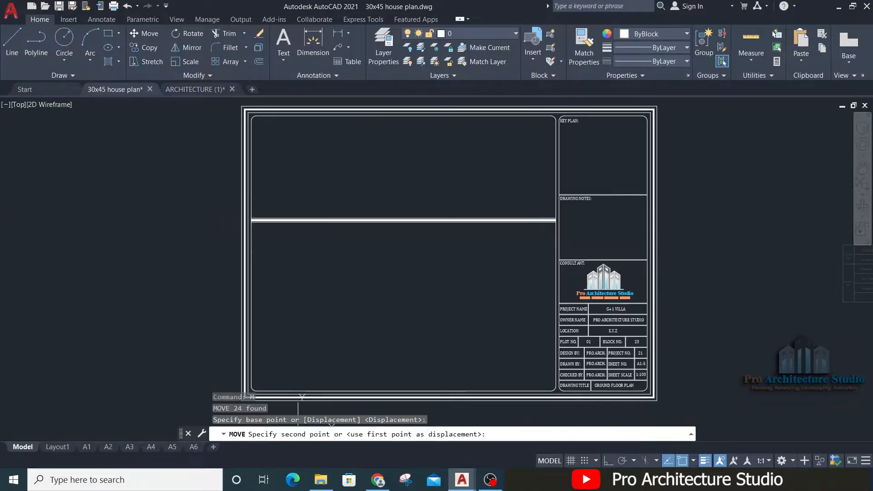
scroll(272, 241, up, 5)
click(233, 248)
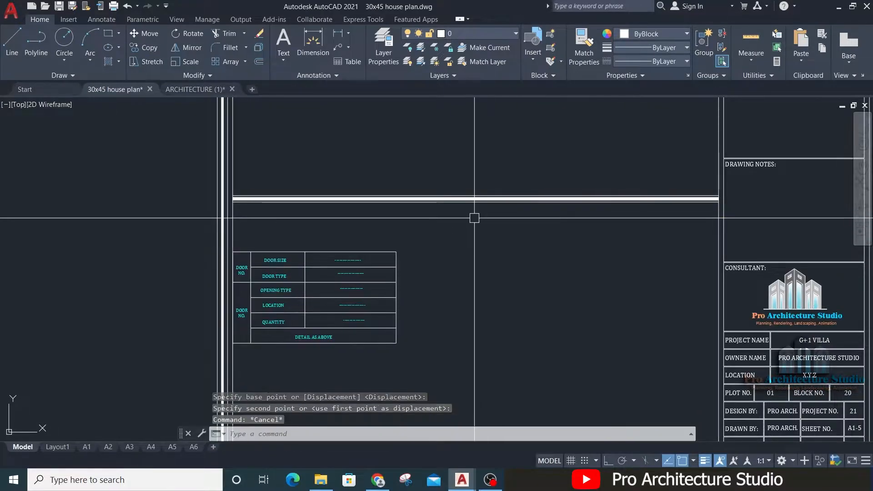
Step: Examine the door schedule sheet layout and the door and gate labels on the ground floor plan
scroll(473, 217, down, 4)
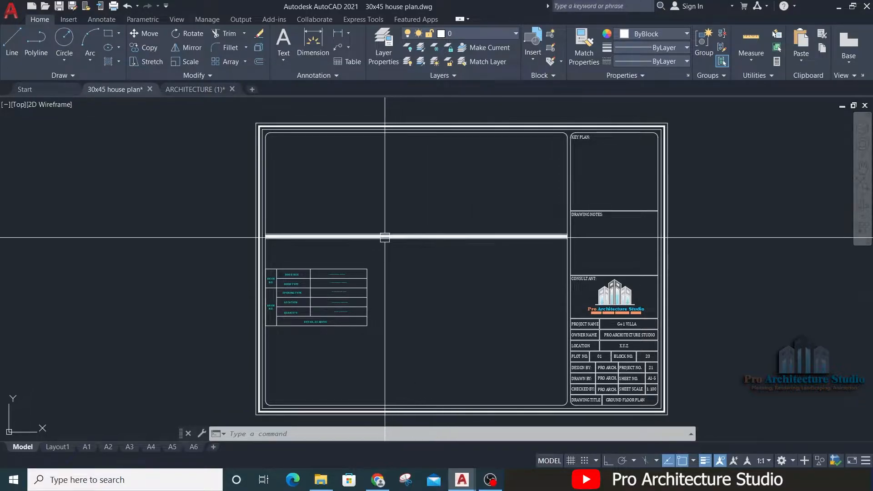
scroll(298, 173, up, 2)
scroll(308, 164, down, 6)
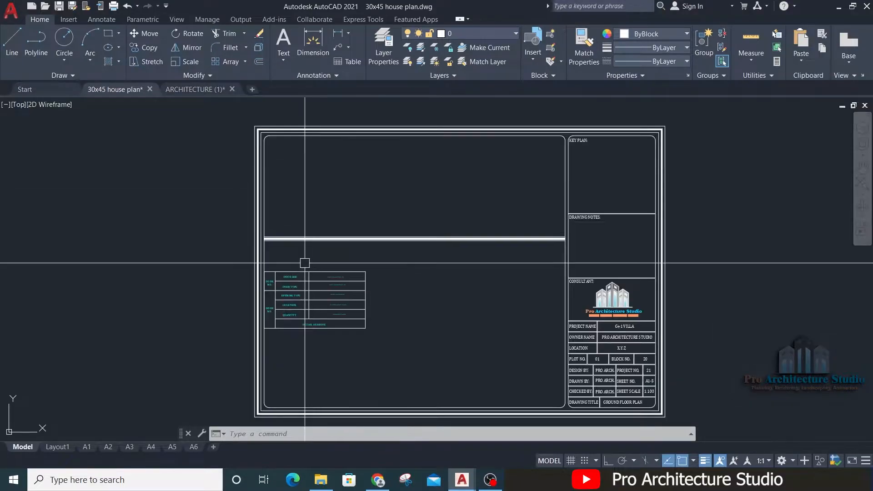
middle_drag(568, 267, 455, 236)
scroll(454, 236, up, 10)
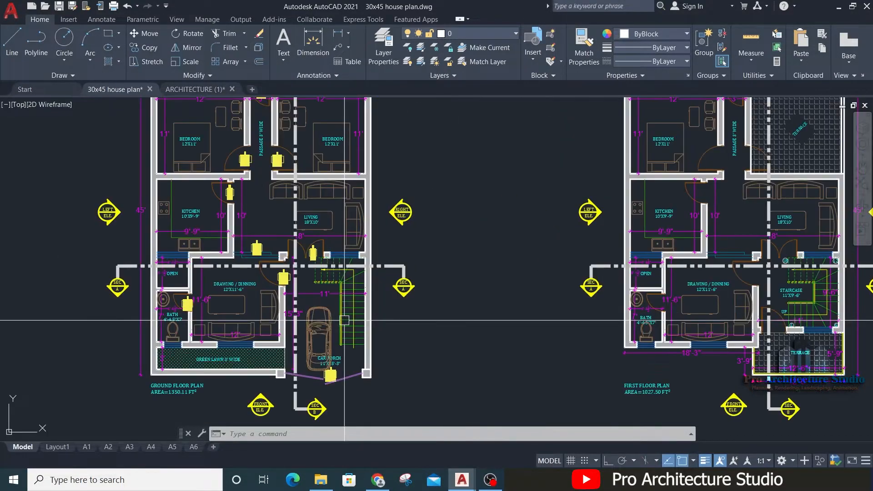
scroll(433, 344, down, 10)
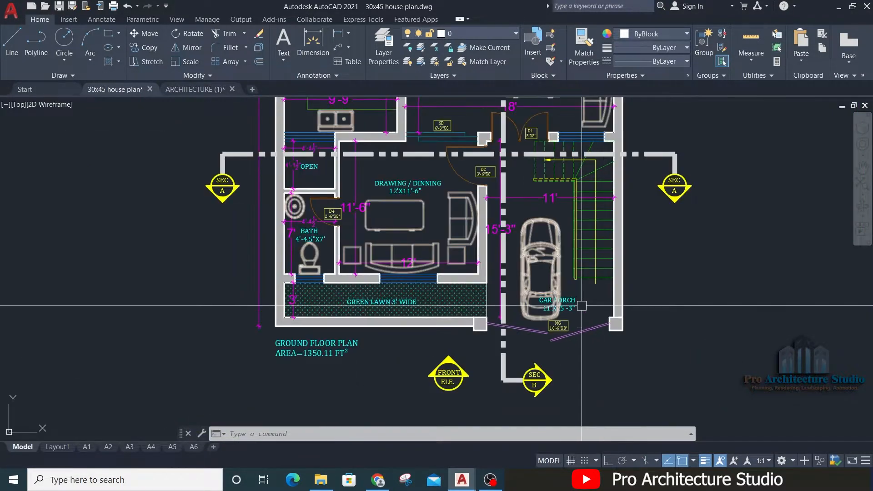
middle_drag(253, 200, 378, 208)
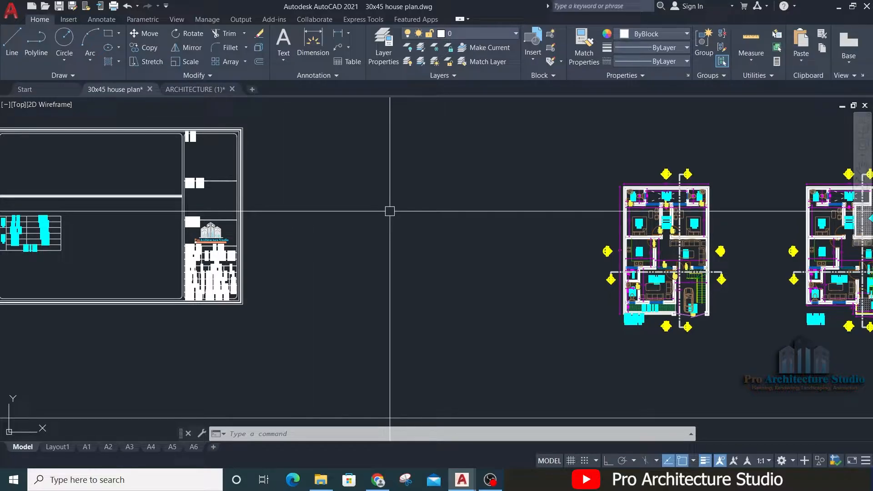
Step: Copy the main gate, including its tiled ramp, from the front elevation to the empty space beside the door schedule sheet
middle_drag(579, 213, 210, 232)
middle_drag(524, 288, 232, 292)
middle_drag(609, 322, 286, 307)
scroll(480, 312, up, 8)
click(357, 421)
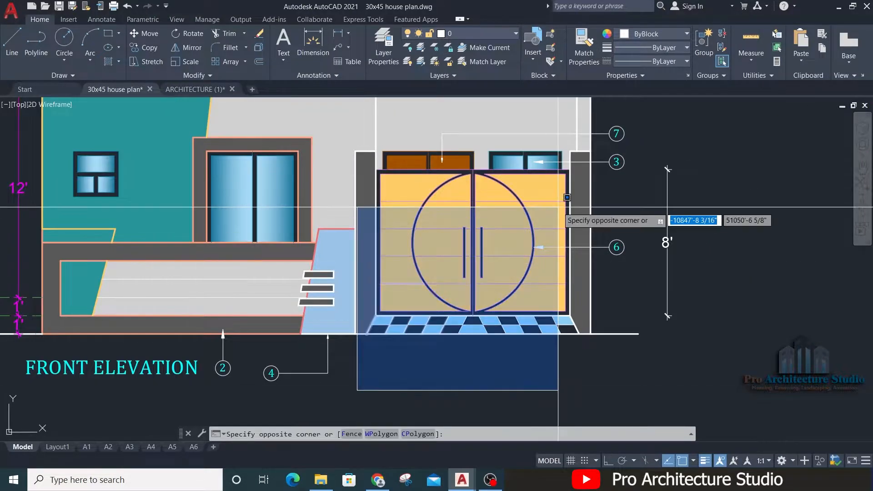
click(583, 156)
text(co)
key(space)
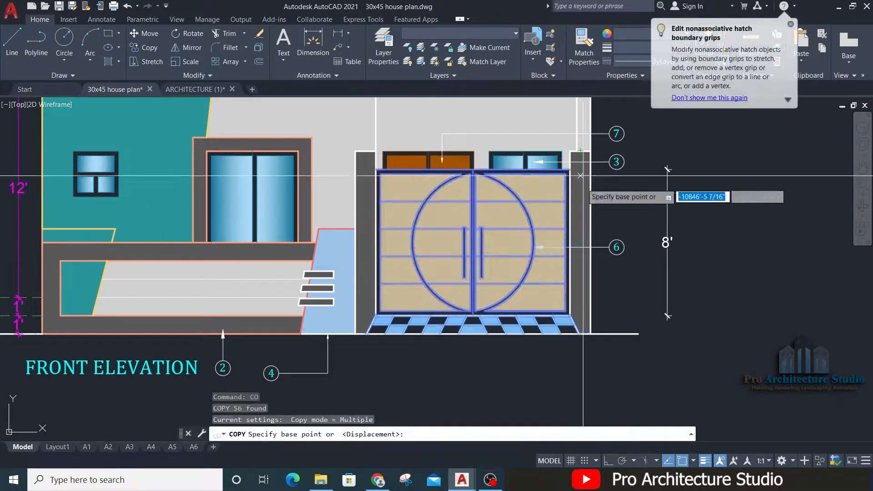
click(488, 223)
scroll(791, 238, down, 10)
middle_drag(141, 156, 632, 194)
scroll(358, 192, up, 6)
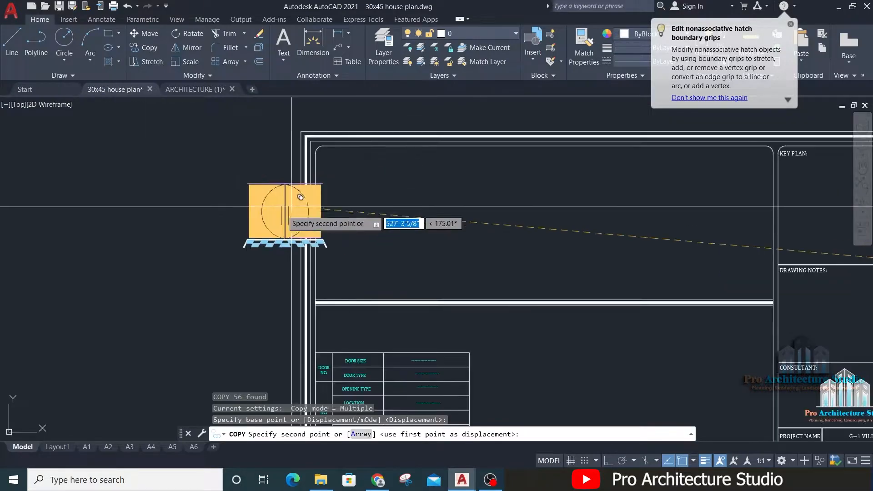
middle_drag(209, 218, 488, 211)
key(Escape)
key(Escape)
key(Escape)
Step: Erase the checkered tile ramp and its outlines below the copied gate
scroll(406, 230, up, 8)
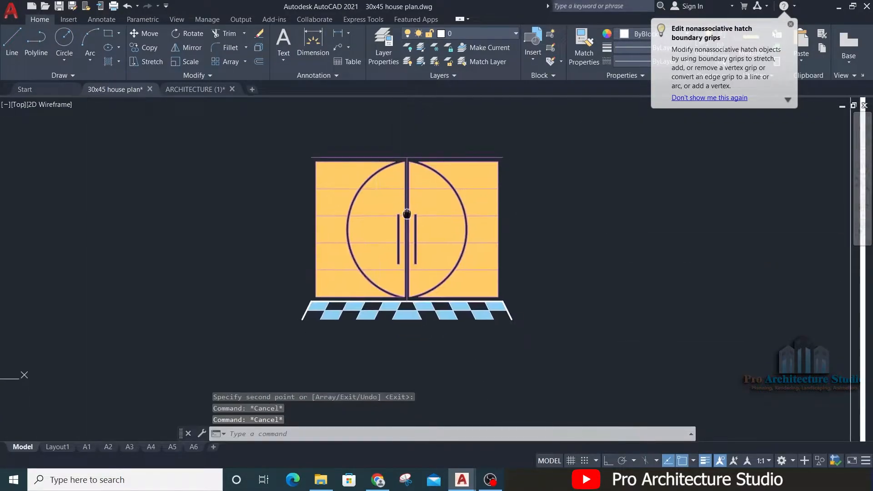
click(547, 280)
click(280, 347)
text(e)
middle_drag(241, 305, 547, 311)
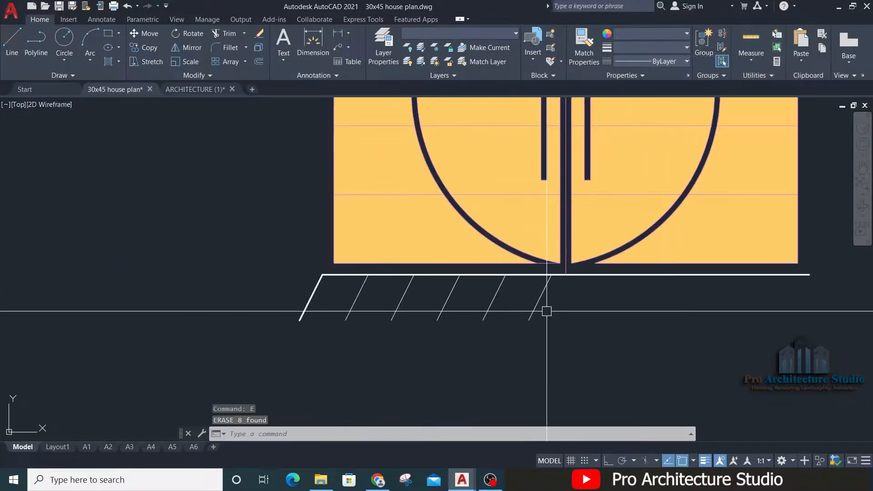
click(590, 284)
click(163, 329)
text(e)
middle_drag(378, 250, 372, 409)
key(Escape)
key(Escape)
key(Escape)
Step: Close the copied gate's outer frame with vertical lines on both sides, matched to the properties of the purple frame lines
middle_drag(360, 348, 378, 349)
text(l)
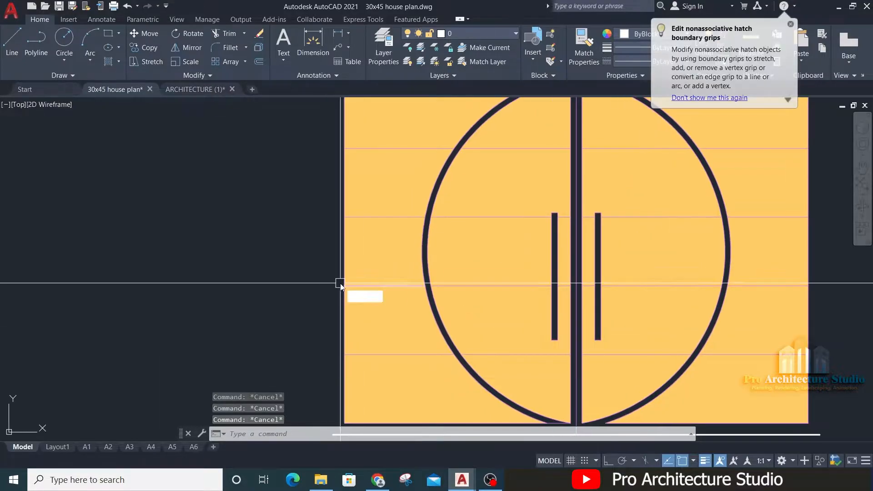
middle_drag(320, 236, 291, 229)
click(346, 183)
scroll(283, 353, down, 2)
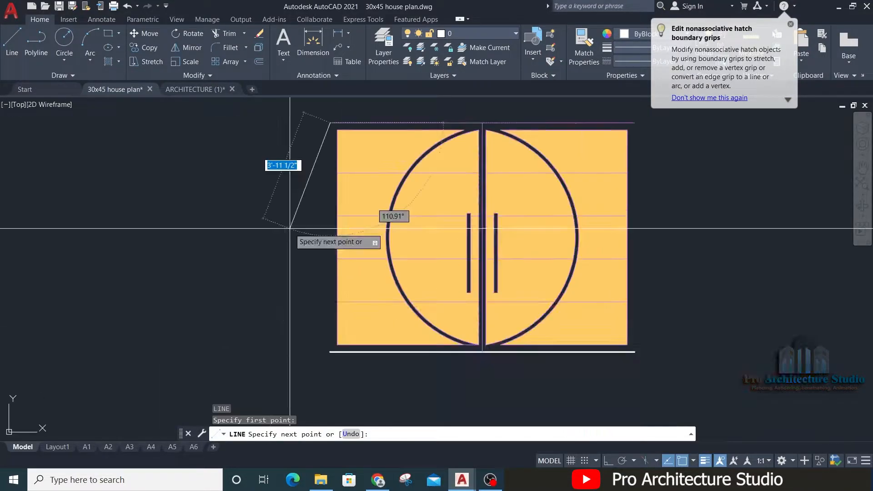
key(F8)
key(Escape)
key(space)
click(634, 123)
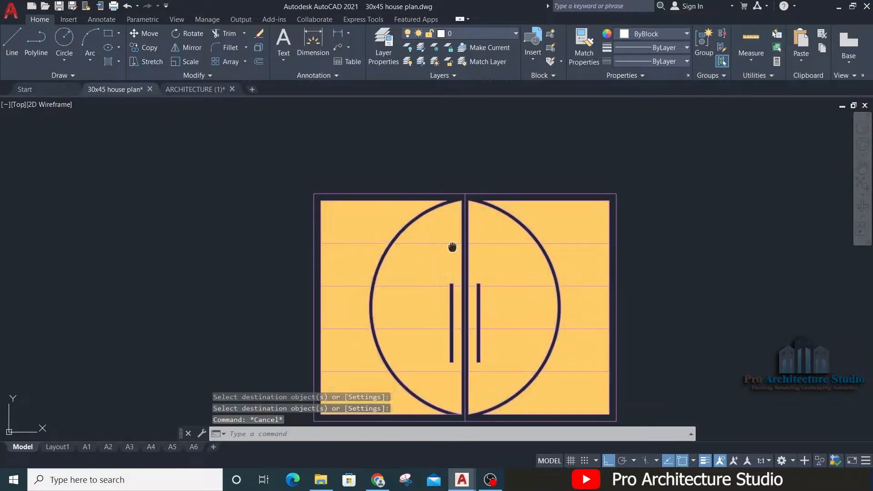
scroll(347, 203, up, 2)
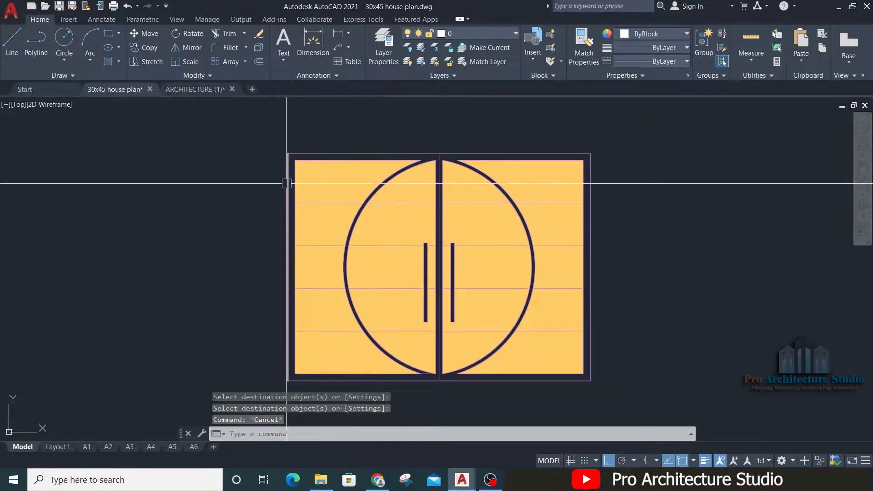
Step: Remove the solid orange hatch fill from the copied gate, leaving only its linework
scroll(343, 203, down, 3)
scroll(315, 203, down, 2)
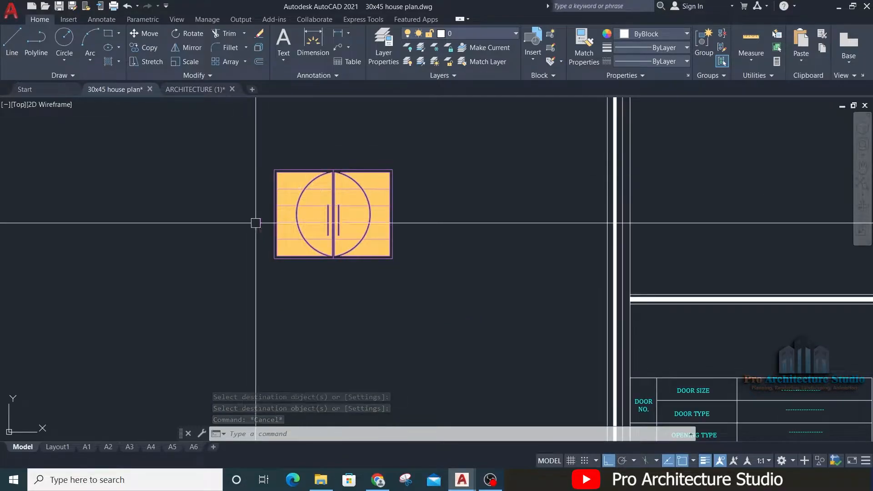
scroll(216, 182, up, 3)
click(276, 169)
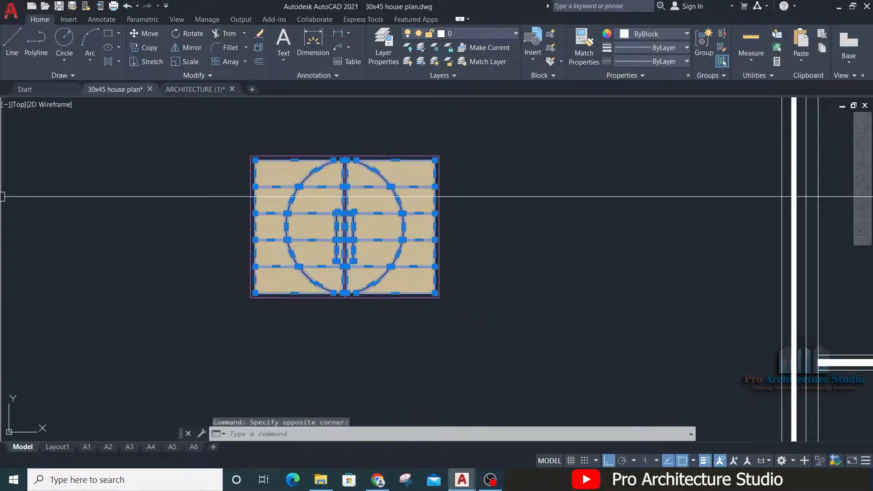
Step: Move the gate outline by its lower-left corner into the sheet, standing it on the divider's upper line above the schedule table
click(474, 131)
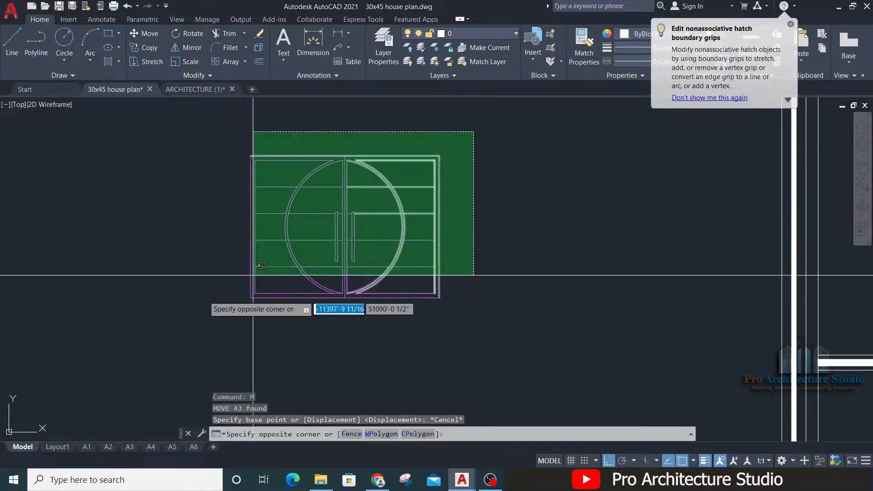
click(165, 320)
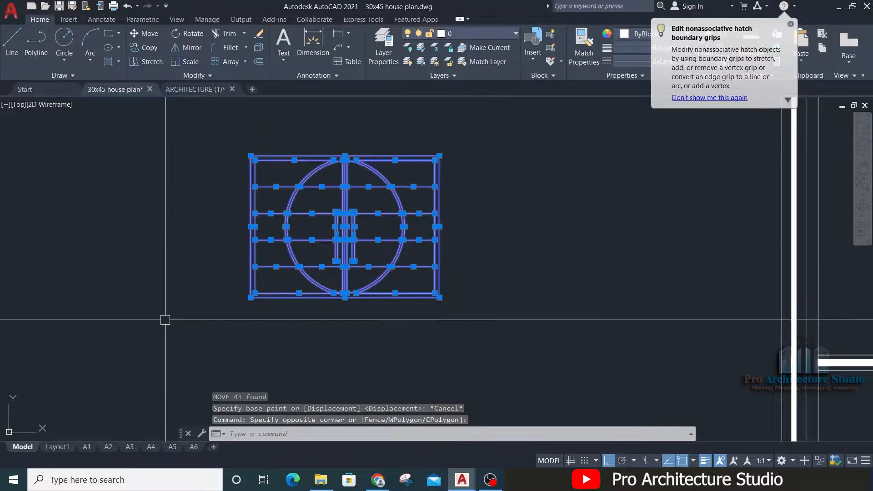
text(m)
key(Return)
click(250, 298)
middle_drag(650, 321, 140, 347)
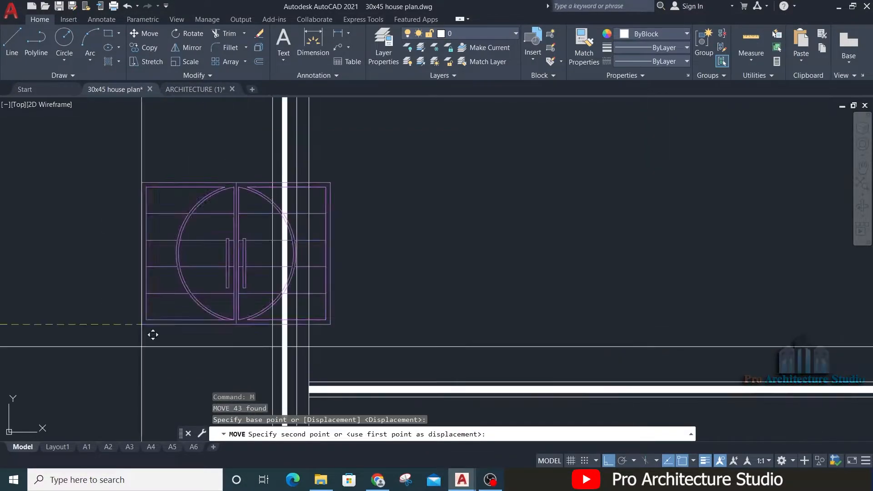
click(422, 380)
scroll(390, 230, down, 2)
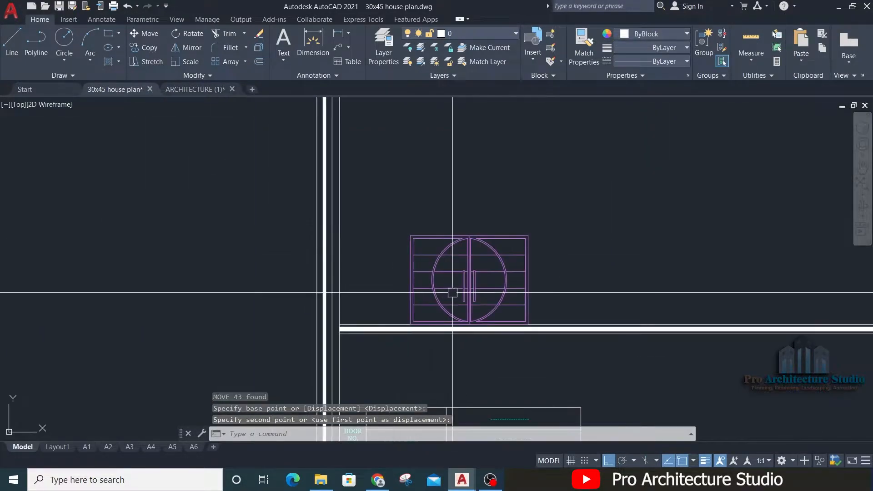
scroll(440, 288, up, 3)
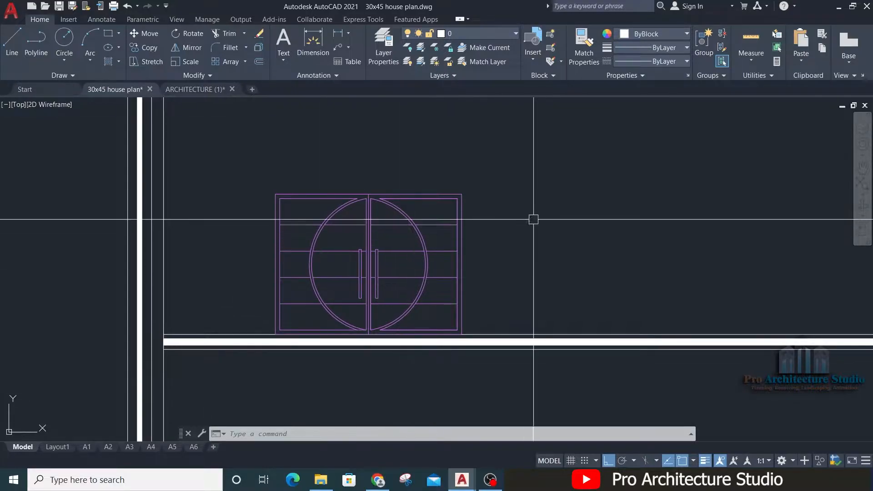
Step: Draw a downward-pointing triangular level symbol with a vertical centre line, between the sheet's inner border and the gate
scroll(257, 271, up, 5)
key(Escape)
key(Escape)
key(Escape)
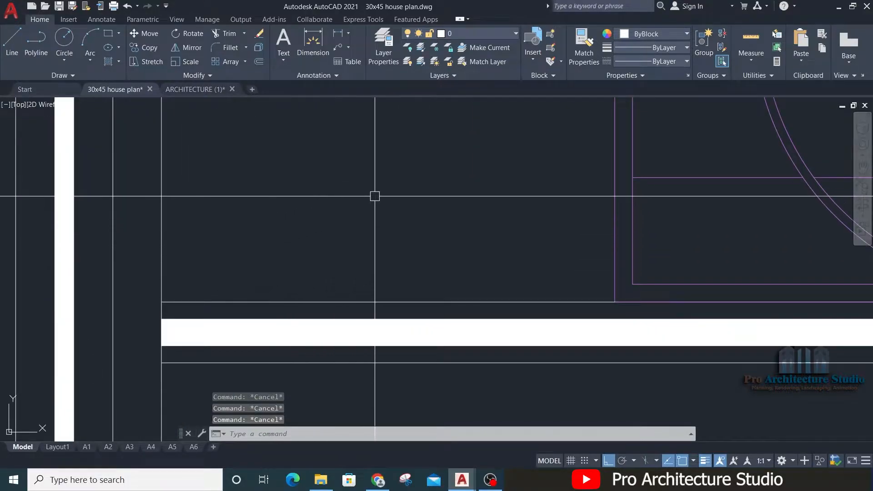
scroll(298, 224, down, 3)
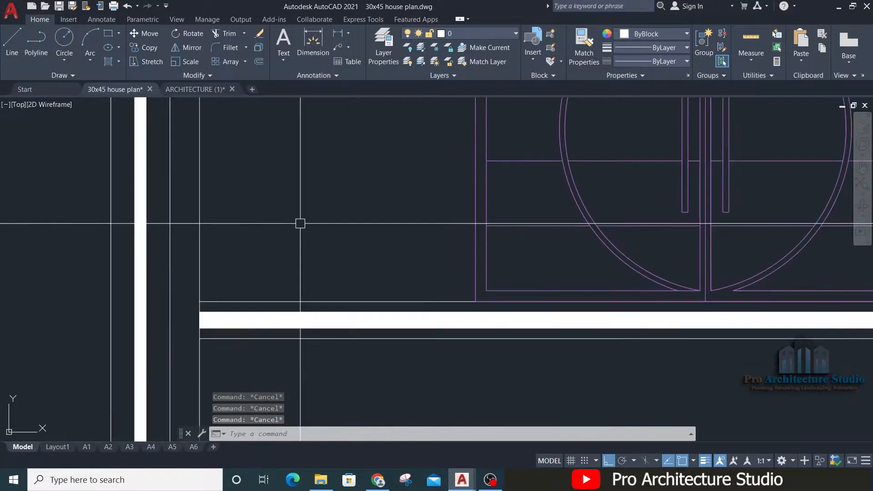
scroll(298, 251, up, 3)
text(l)
key(Return)
middle_drag(259, 196, 267, 234)
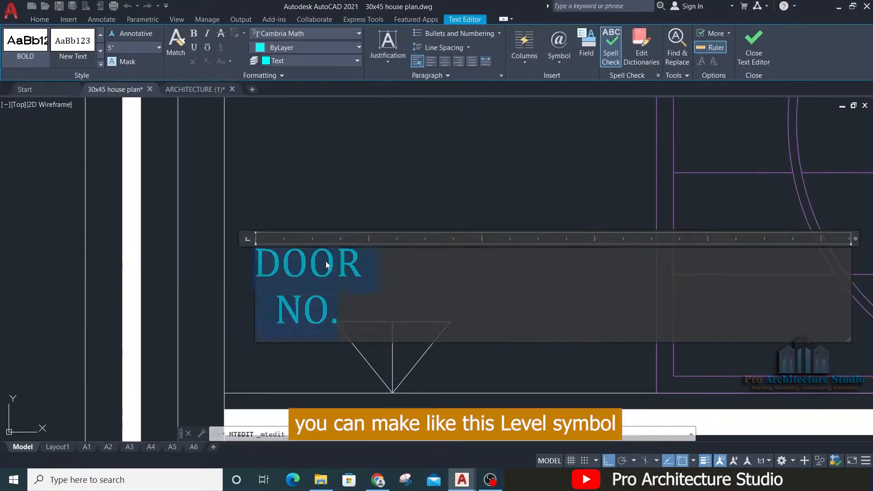
Step: Label the level symbol with the text F.F.L and move the label just above the triangle
text(F.F.L)
click(411, 220)
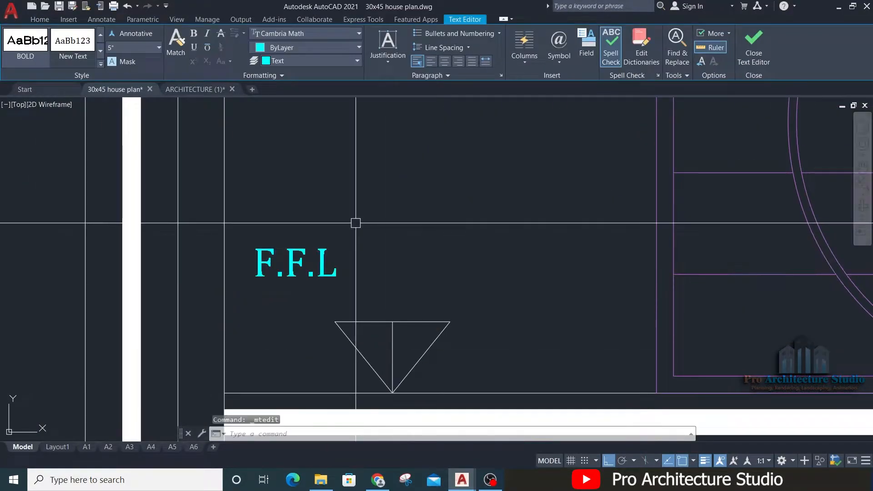
click(354, 223)
click(306, 275)
text(m)
key(Return)
click(404, 189)
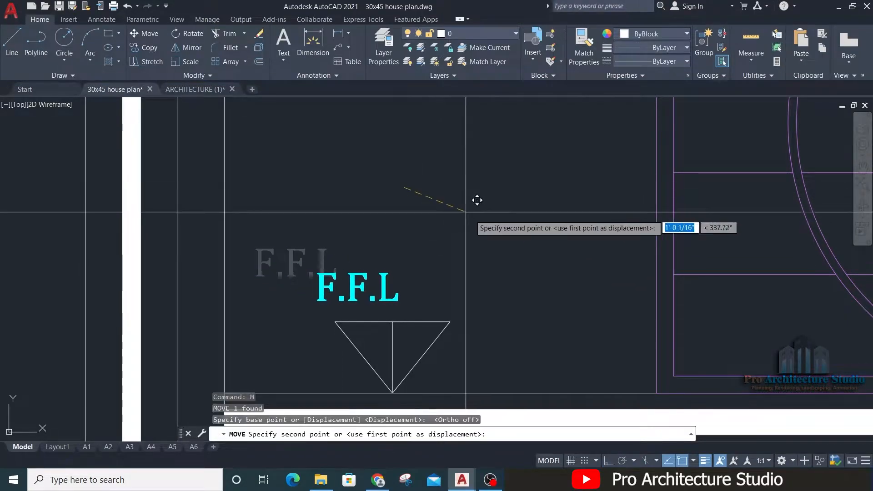
click(491, 223)
scroll(352, 250, down, 2)
scroll(370, 253, down, 2)
Step: Nudge the F.F.L label so it sits centred over the level triangle
click(369, 261)
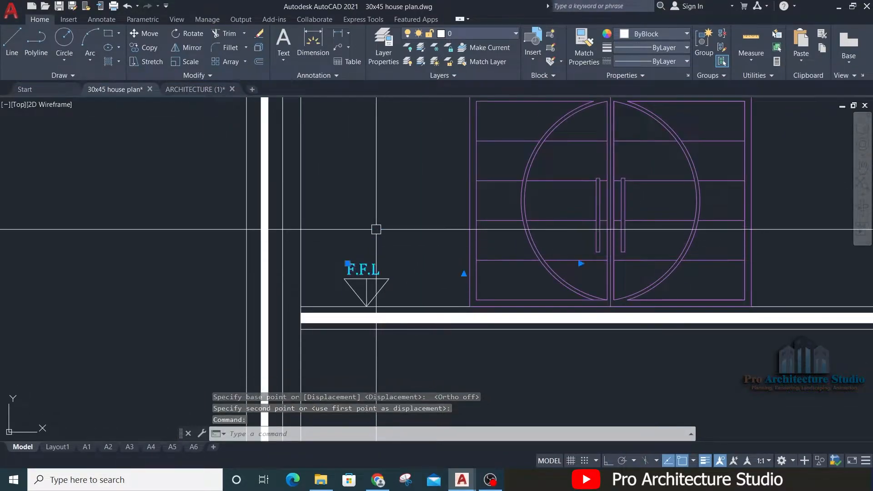
scroll(409, 220, up, 2)
text(m)
key(Return)
click(417, 219)
click(434, 207)
scroll(434, 207, down, 3)
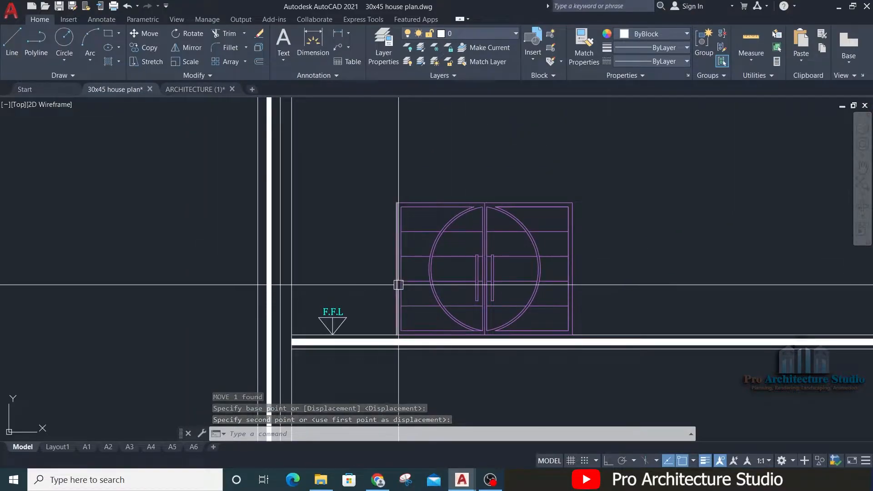
Step: Add a vertical linear dimension for the gate's full height, placed between the gate and the level symbol
scroll(391, 291, up, 2)
key(Escape)
key(Escape)
key(Escape)
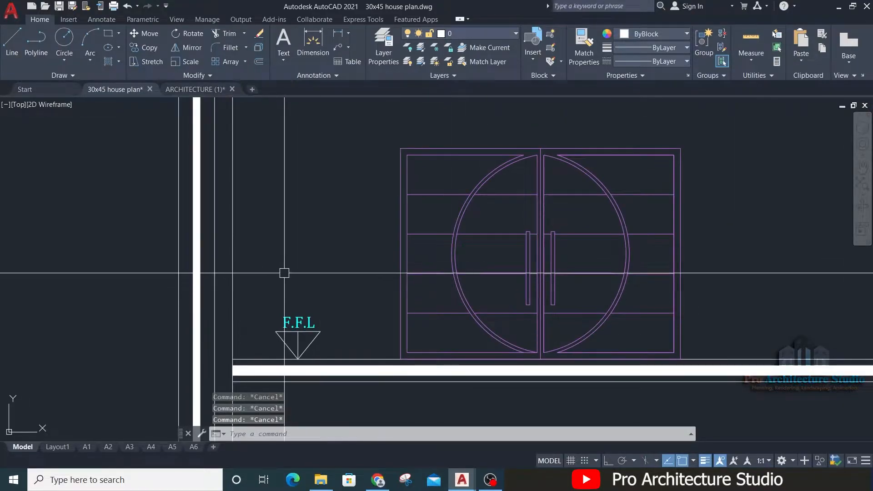
middle_drag(333, 236, 319, 269)
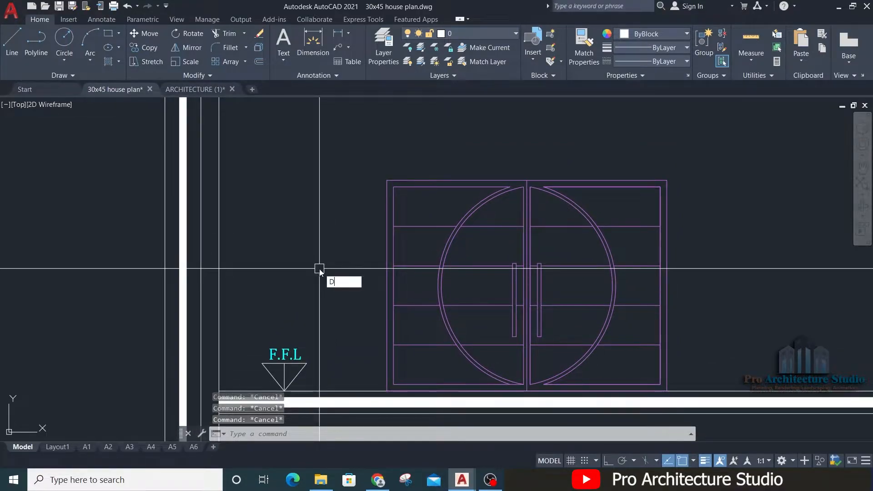
key(Return)
click(387, 391)
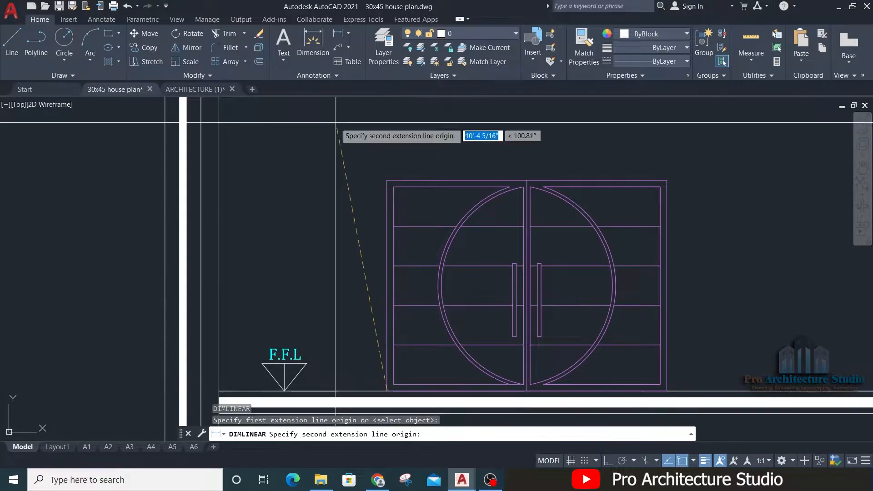
click(387, 180)
click(356, 180)
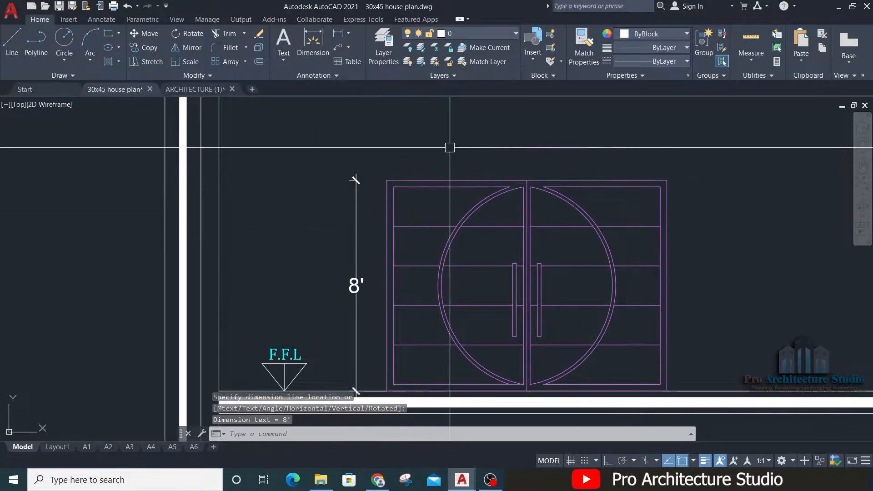
Step: Add a horizontal linear dimension for the gate's full width, placed above the gate
key(Return)
middle_drag(415, 151, 321, 205)
click(293, 234)
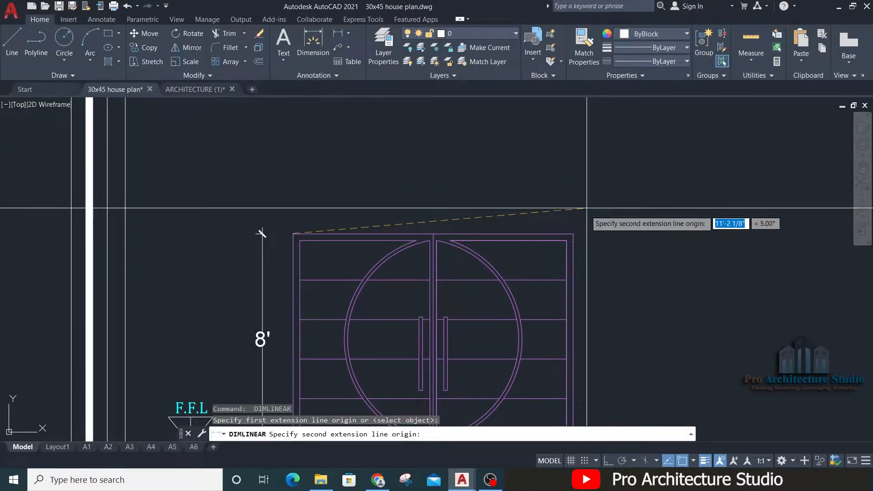
click(573, 234)
click(568, 196)
key(Escape)
key(Escape)
key(Escape)
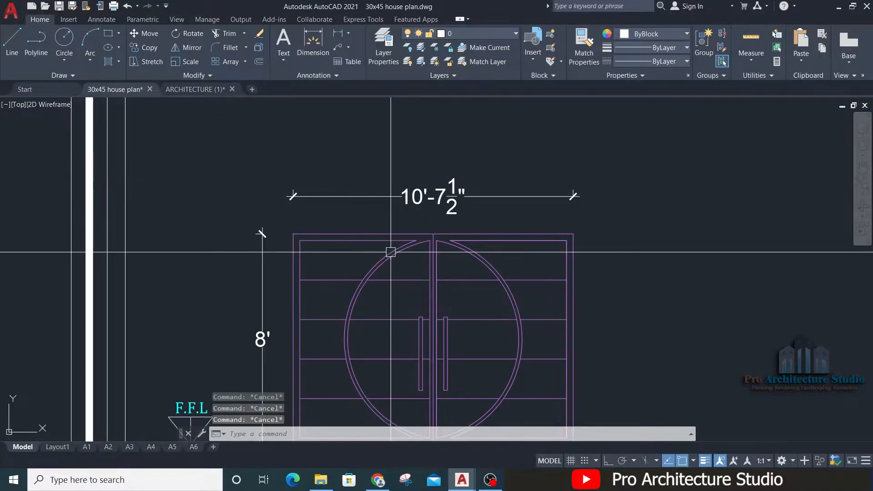
Step: Stretch the gate's right side and its width dimension inward by 1.5 with Ortho on, giving a width of 10'-6"
middle_drag(392, 249, 388, 209)
scroll(388, 208, down, 6)
scroll(385, 181, up, 4)
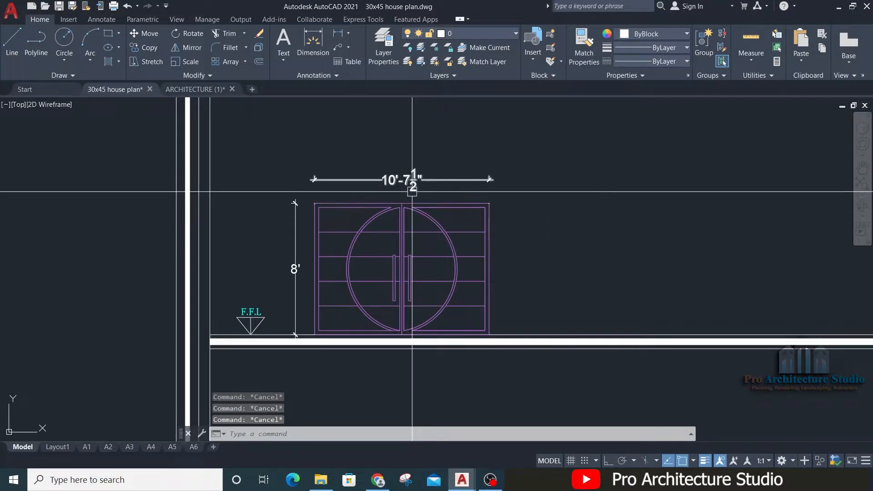
scroll(415, 169, up, 2)
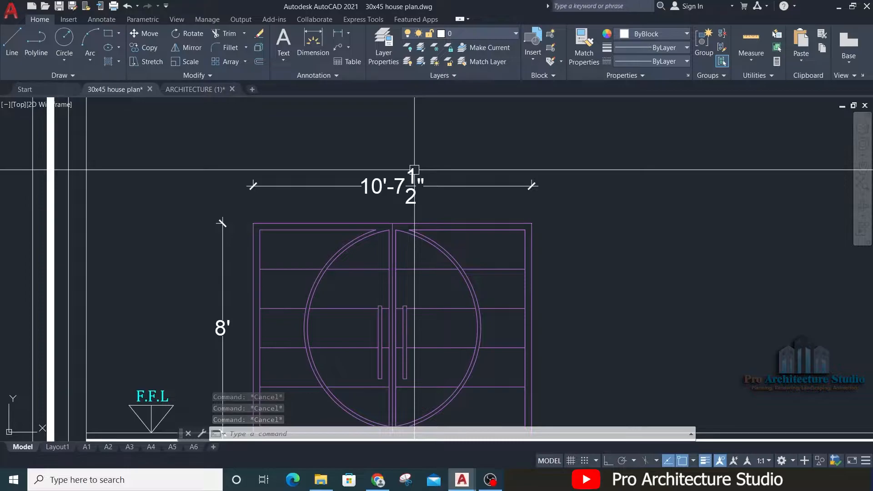
middle_drag(414, 170, 387, 143)
text(s)
key(Return)
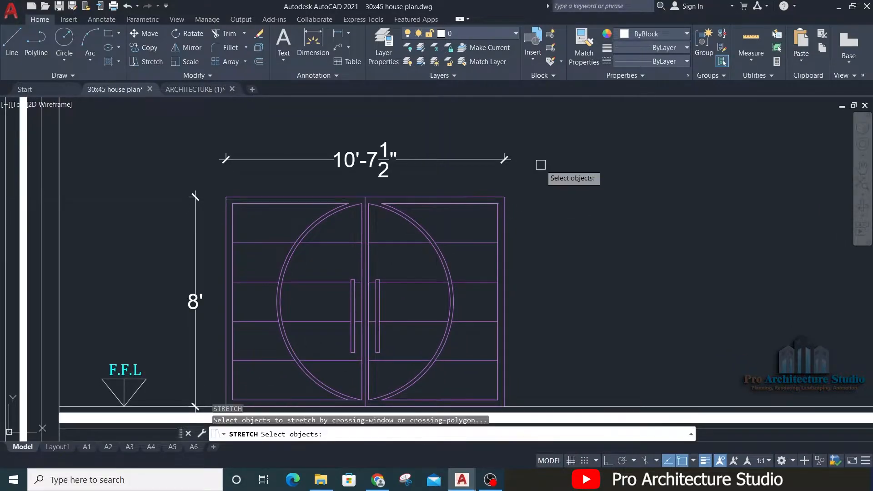
scroll(548, 123, down, 2)
click(547, 119)
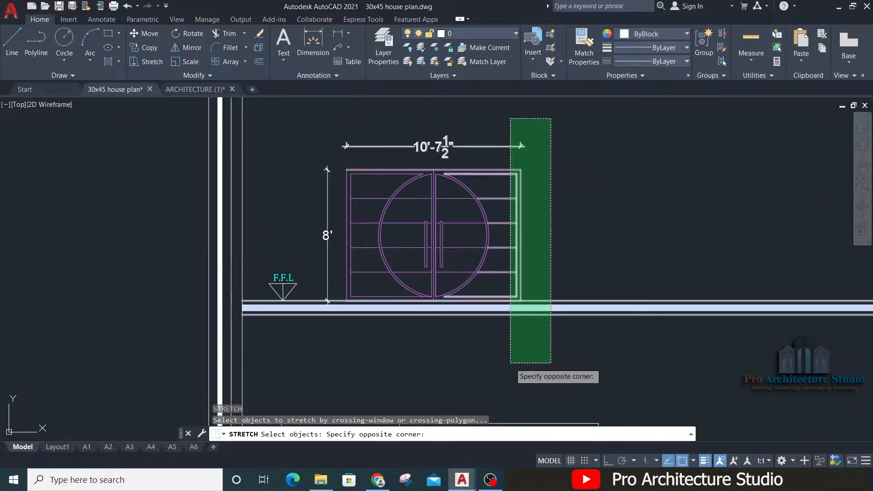
click(511, 382)
key(Return)
click(582, 226)
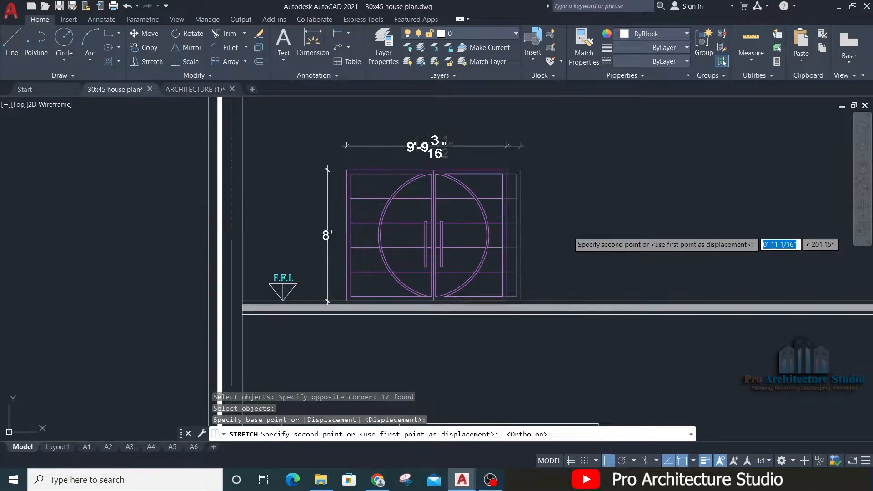
key(F8)
text(1.5)
key(Return)
key(Escape)
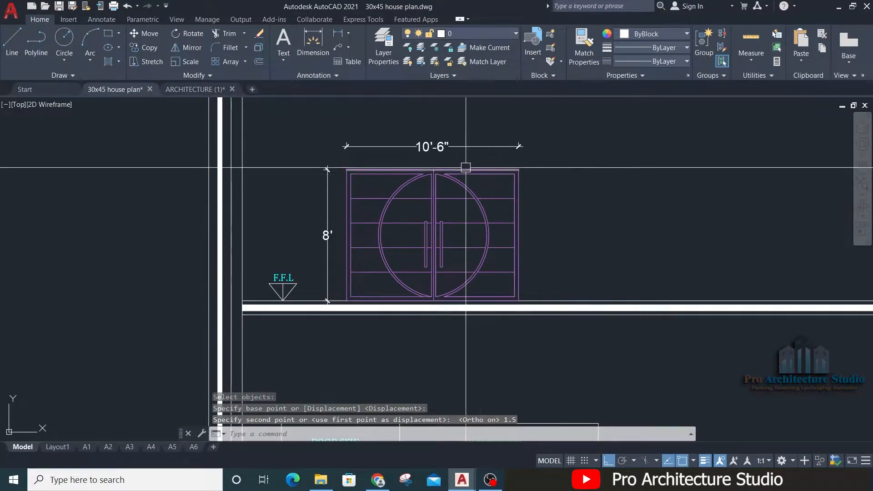
Step: Give the gate's width and height dimensions magenta dimension lines
scroll(513, 154, up, 3)
text(s)
scroll(514, 178, down, 2)
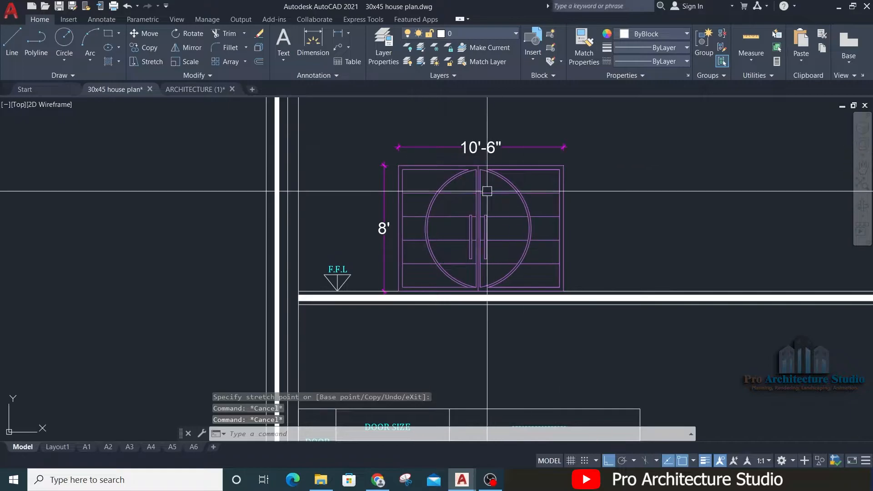
scroll(491, 159, down, 2)
middle_drag(459, 297, 446, 240)
scroll(473, 234, up, 1)
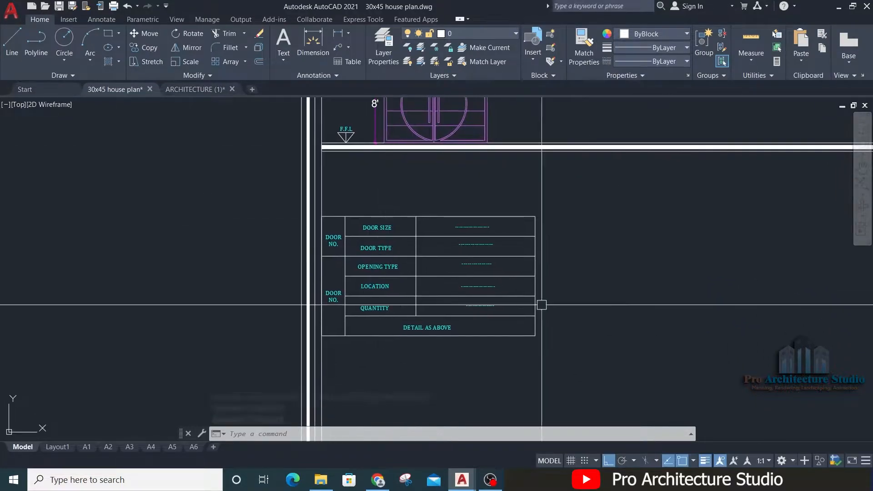
scroll(473, 234, up, 3)
click(302, 173)
middle_drag(258, 196, 347, 209)
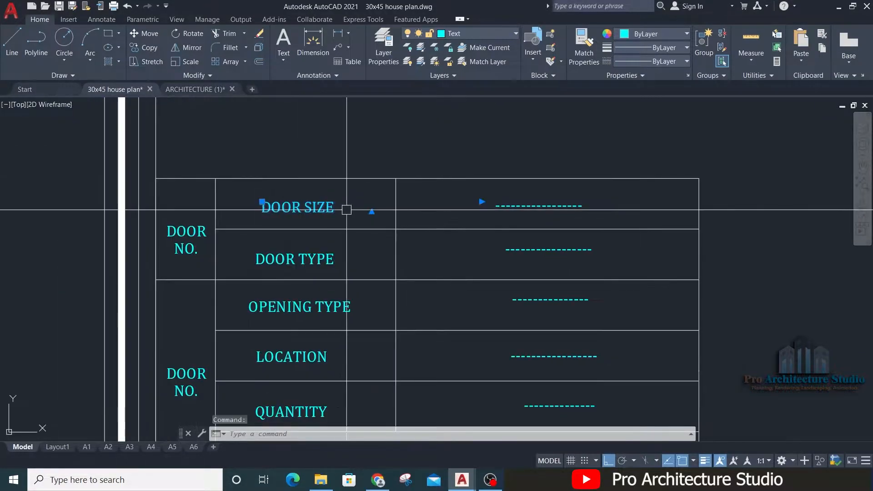
key(Escape)
key(Escape)
Step: Replace the door size placeholder in the table with 10'-6"X8', matching the gate elevation's dimensions
scroll(327, 209, down, 2)
middle_drag(320, 116, 320, 295)
scroll(317, 260, up, 4)
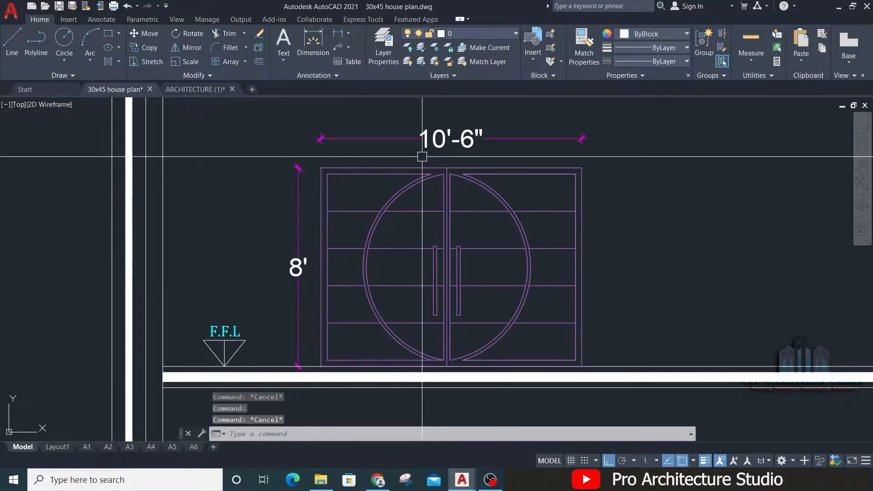
scroll(407, 138, down, 6)
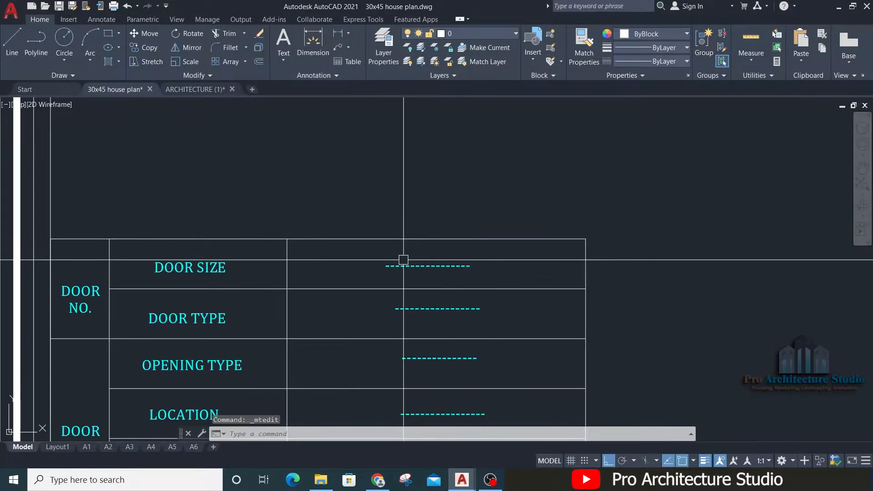
key(Escape)
click(401, 264)
double_click(401, 266)
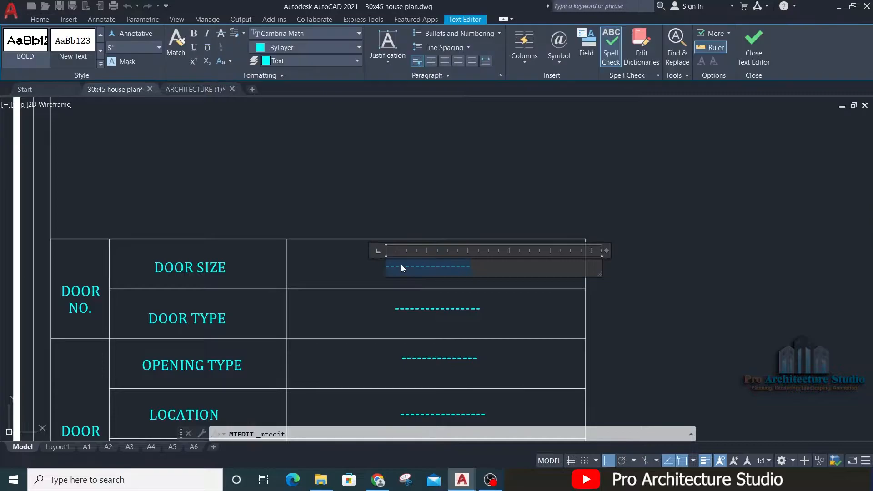
text(10'-6"X8)
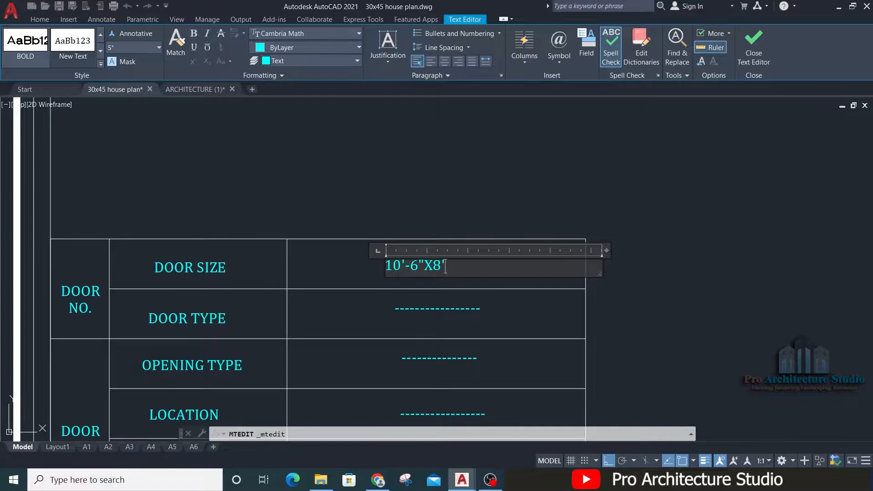
click(480, 223)
Step: Move the door size value horizontally to the right by about 8 inches to centre it in its cell
click(398, 273)
text(M)
key(space)
click(536, 160)
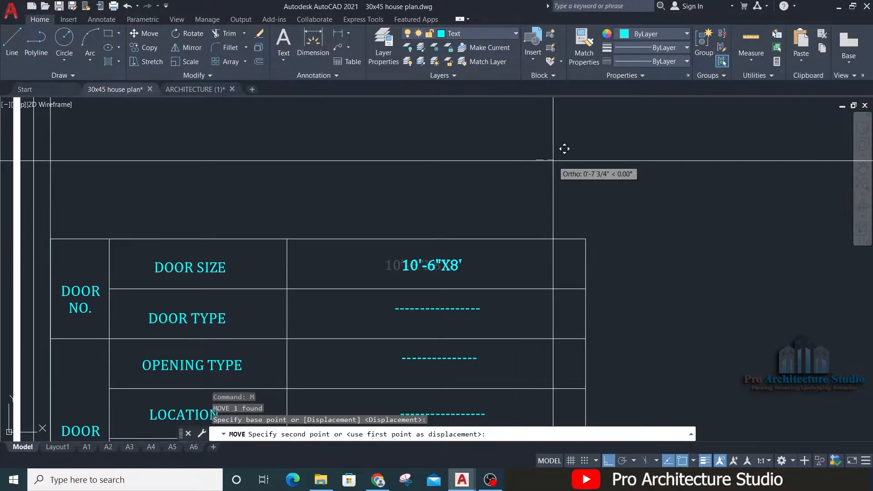
click(555, 160)
Step: Replace the door type placeholder in the gate's table with IRON DOOR
middle_drag(136, 338, 249, 243)
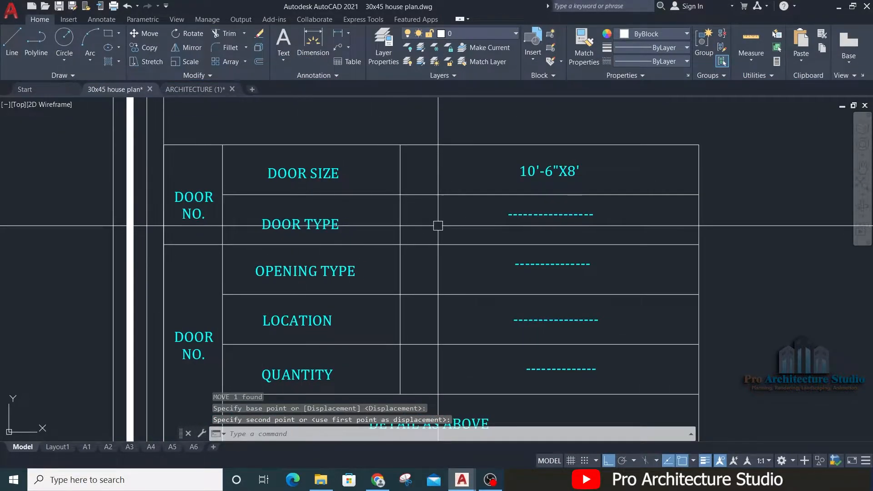
middle_drag(438, 225, 342, 299)
scroll(343, 298, down, 4)
scroll(314, 301, up, 4)
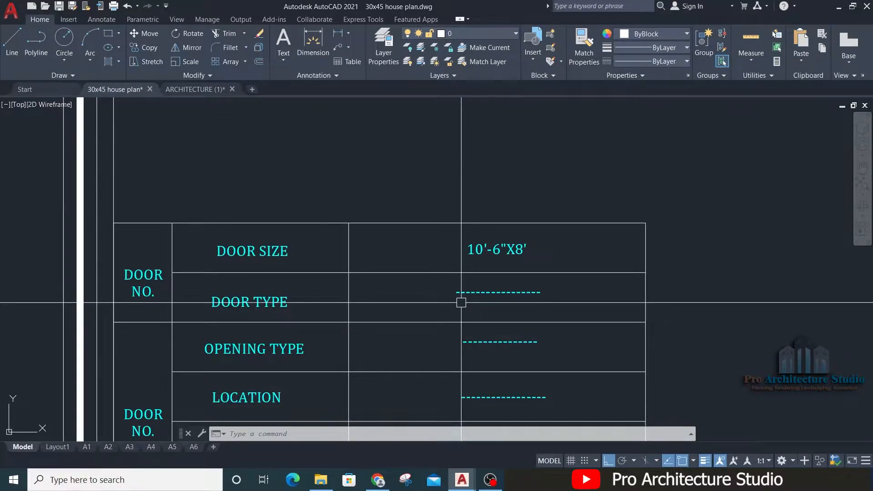
scroll(461, 303, down, 4)
middle_drag(457, 216, 456, 308)
scroll(401, 208, up, 4)
middle_drag(515, 348, 441, 218)
scroll(444, 230, down, 2)
middle_drag(446, 280, 424, 228)
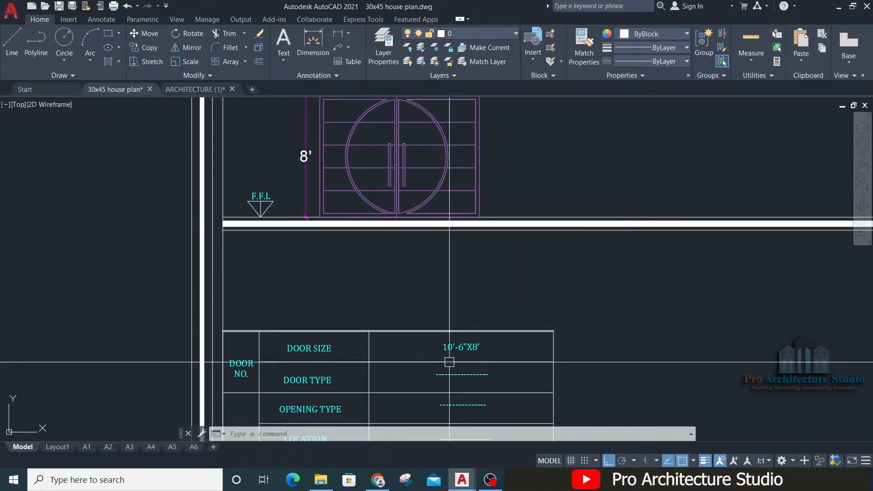
scroll(449, 362, up, 2)
middle_drag(449, 363, 418, 280)
double_click(421, 282)
text(IRON DOOR)
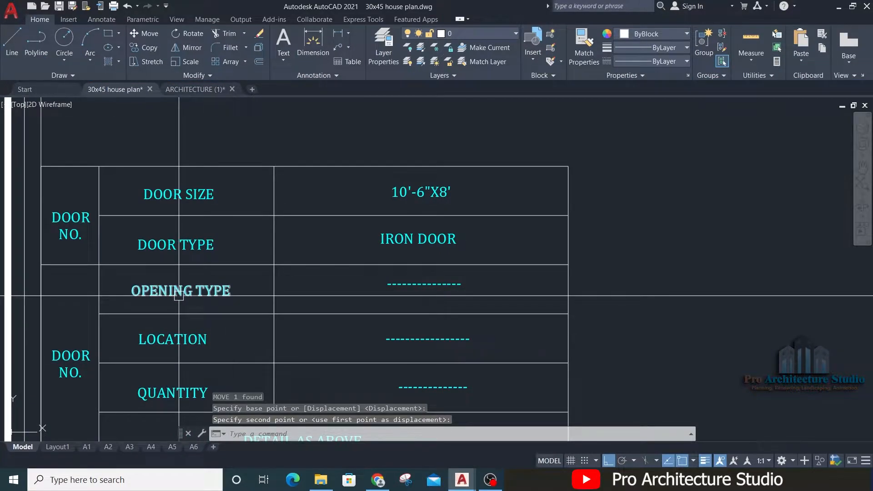
Step: Examine the gate elevation's two leaves and the table below to work out the gate's opening type
scroll(178, 295, down, 2)
mouse_move(187, 228)
middle_down()
mouse_move(202, 262)
mouse_move(200, 416)
middle_up()
scroll(288, 181, up, 2)
middle_drag(286, 194, 322, 230)
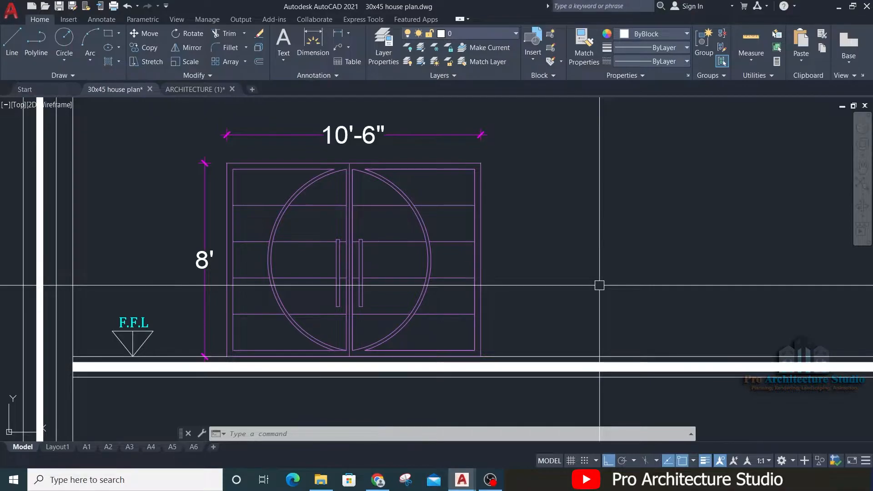
scroll(396, 189, down, 4)
middle_drag(399, 356, 348, 247)
scroll(349, 247, up, 4)
middle_drag(323, 132, 390, 403)
middle_drag(427, 146, 428, 282)
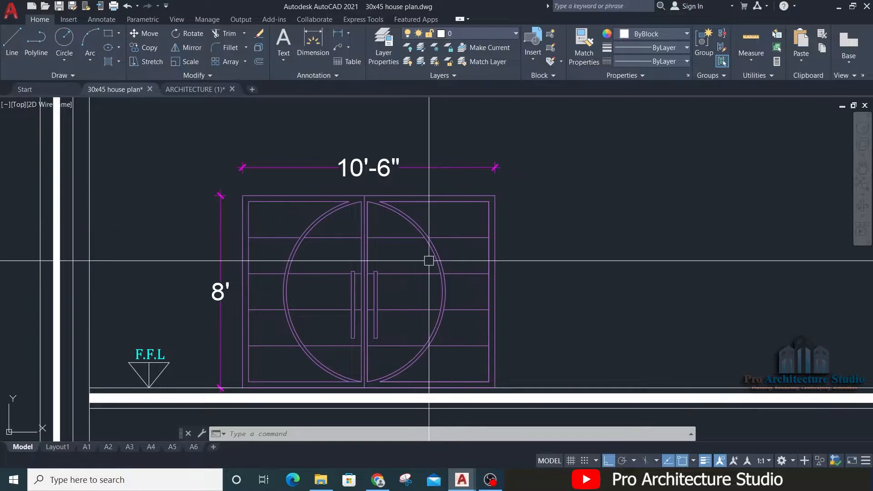
scroll(293, 205, down, 4)
middle_drag(296, 287, 281, 194)
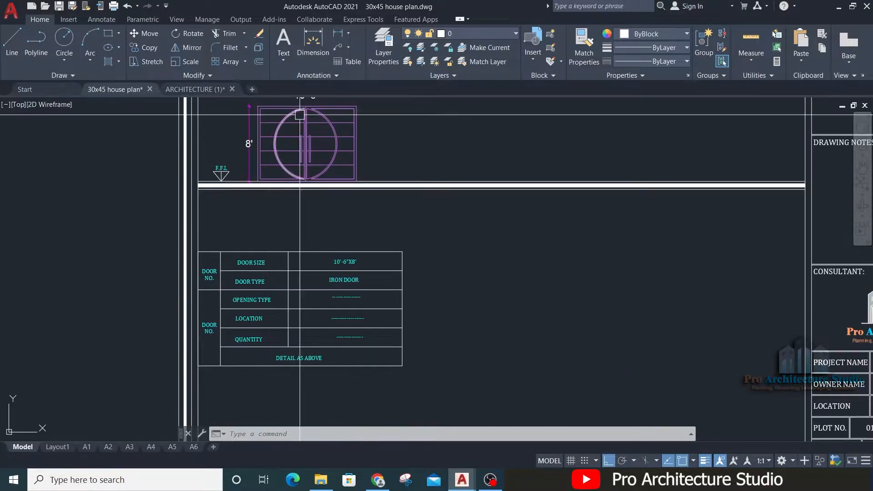
Step: Replace the opening type placeholder with DOUBLE LEAF and move the text to centre it in its cell
scroll(257, 312, up, 3)
double_click(476, 273)
text(DOUBLE LEAF DOOR)
key(BackSpace)
key(BackSpace)
key(BackSpace)
key(BackSpace)
key(BackSpace)
click(635, 330)
click(457, 275)
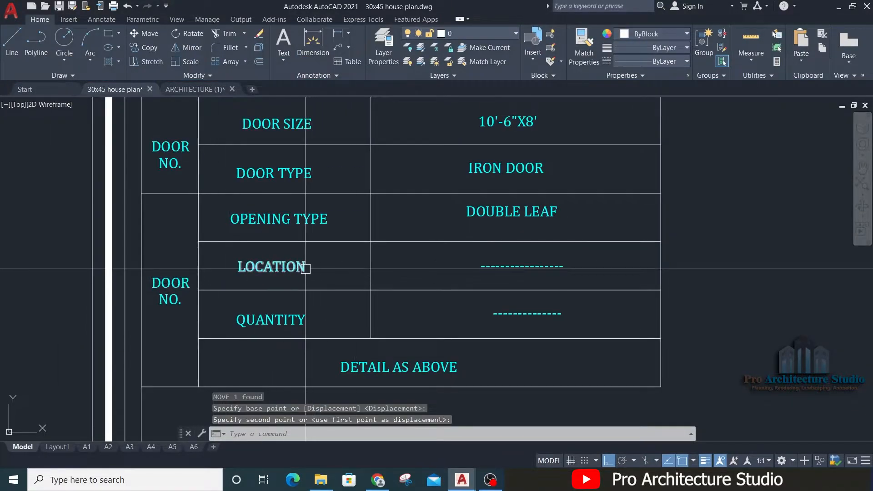
Step: Check the gate's place on the ground floor plan, enter HOUSE MAIN ENTRANCE as the location and shift the text left within its cell
scroll(300, 268, down, 4)
scroll(600, 331, up, 1)
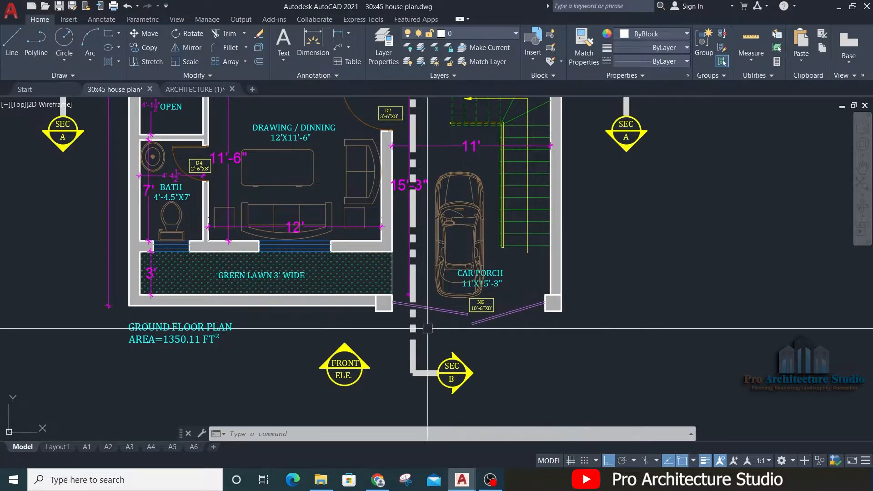
scroll(615, 320, down, 5)
middle_drag(550, 271, 864, 272)
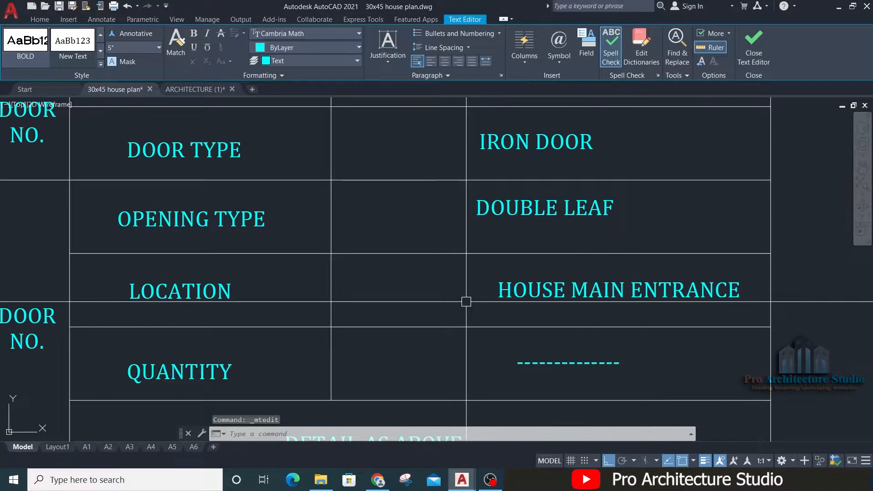
click(506, 292)
text(m)
key(Return)
scroll(665, 361, down, 5)
middle_drag(664, 361, 556, 304)
click(872, 382)
click(848, 380)
scroll(359, 289, up, 4)
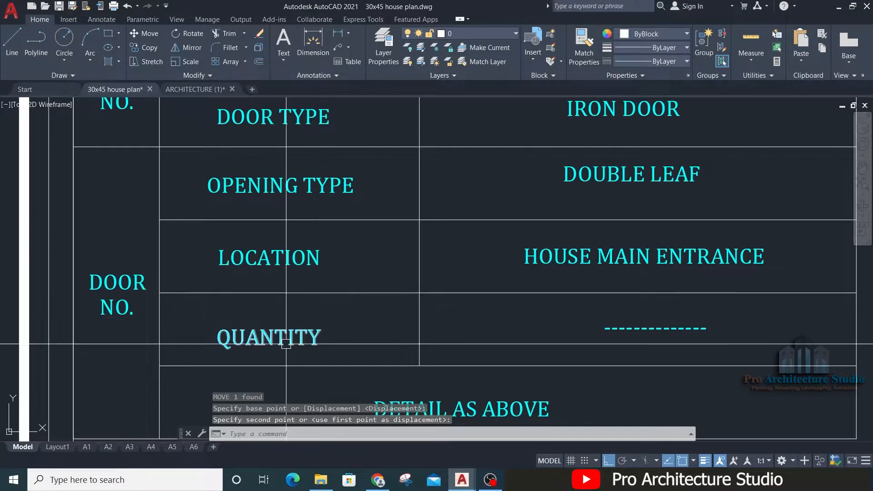
Step: Check the main gate on the ground floor plan and enter 1 as the quantity in the gate's table
scroll(350, 243, down, 5)
scroll(341, 253, up, 2)
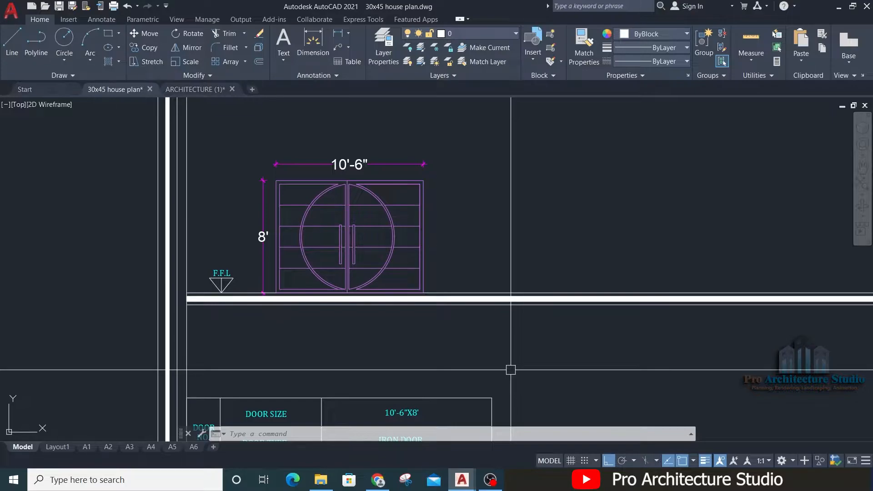
scroll(395, 210, down, 2)
middle_drag(372, 273, 213, 196)
scroll(355, 206, down, 6)
scroll(668, 250, up, 6)
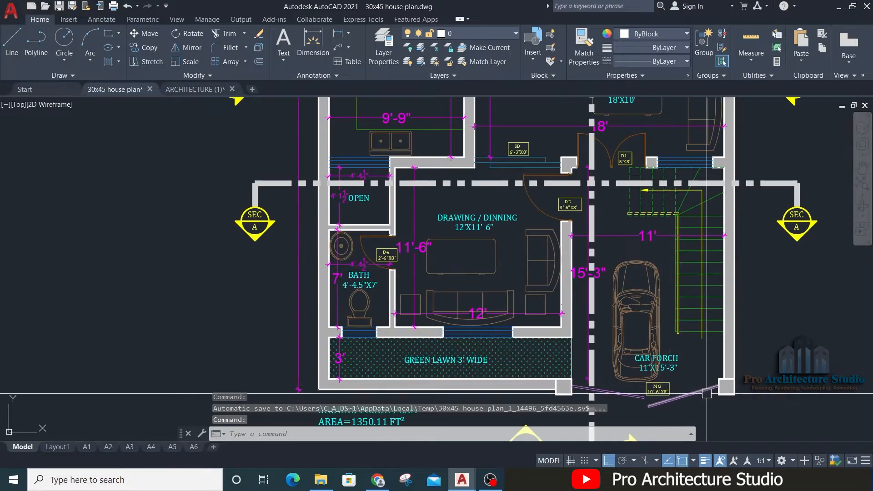
scroll(243, 166, down, 4)
scroll(306, 166, up, 6)
scroll(424, 191, up, 2)
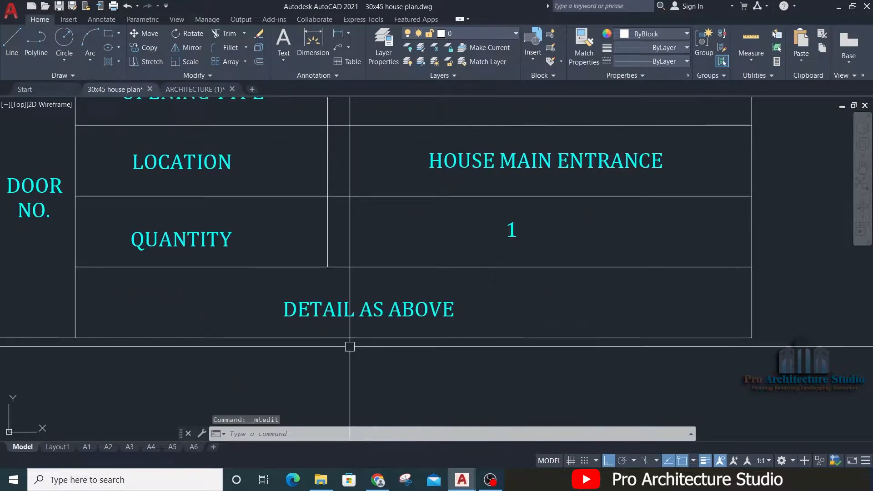
scroll(350, 346, down, 5)
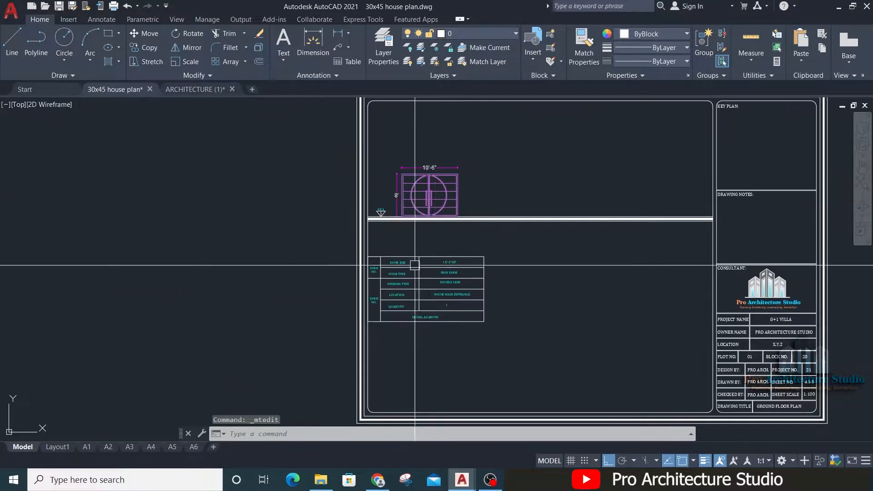
Step: Review the filled-in table rows against the gate elevation above them
scroll(546, 373, up, 3)
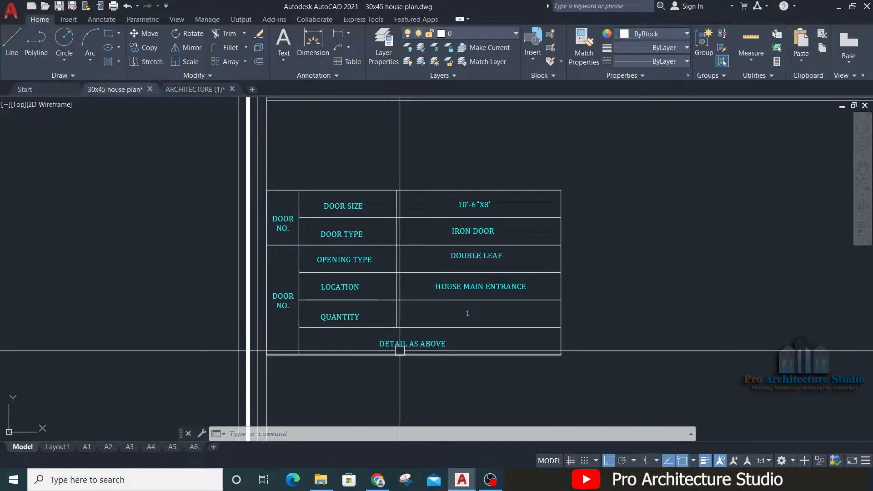
scroll(399, 349, up, 1)
scroll(399, 349, down, 4)
middle_drag(459, 213, 460, 235)
scroll(419, 293, up, 6)
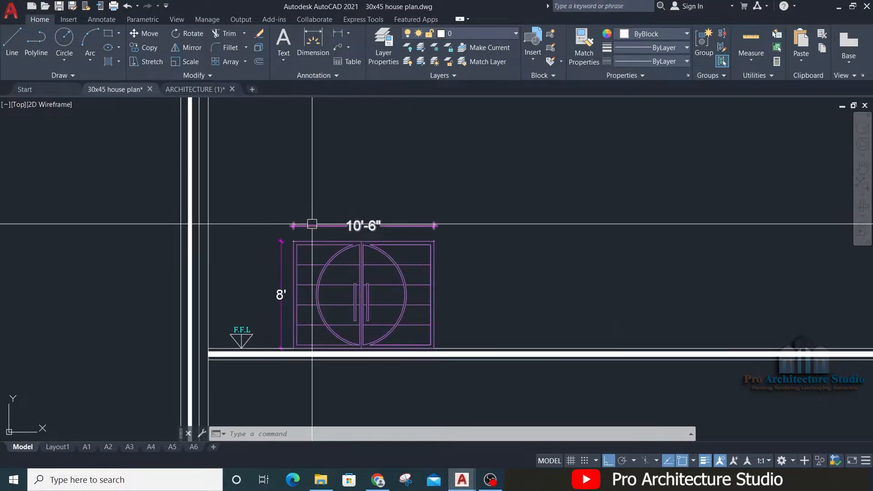
middle_drag(366, 274, 363, 114)
middle_drag(379, 238, 407, 128)
scroll(371, 261, up, 2)
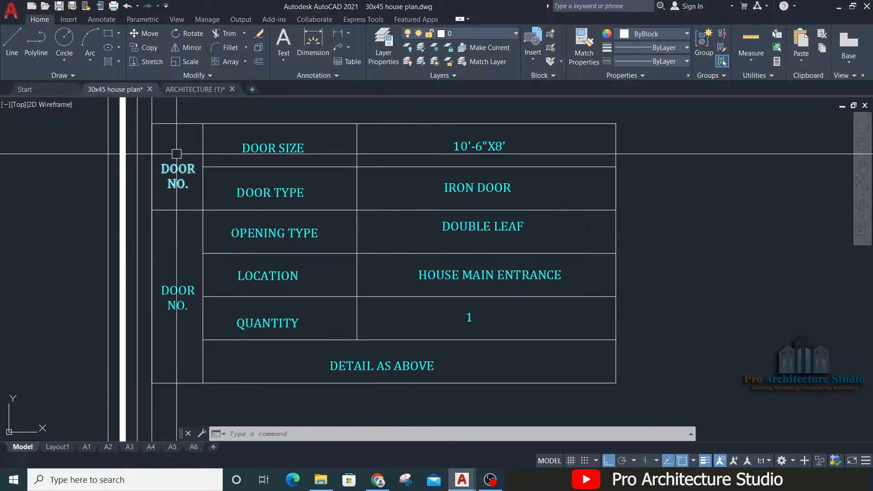
middle_drag(176, 182, 280, 195)
scroll(281, 195, up, 2)
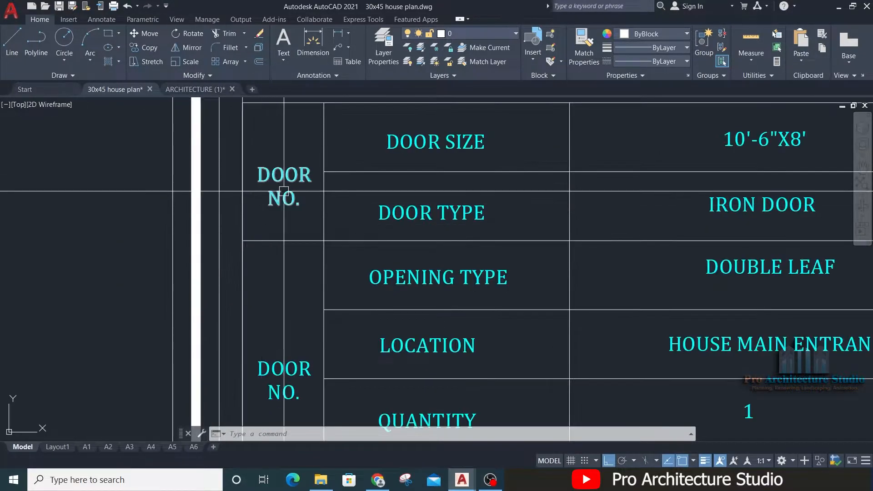
middle_drag(277, 323, 300, 205)
double_click(299, 264)
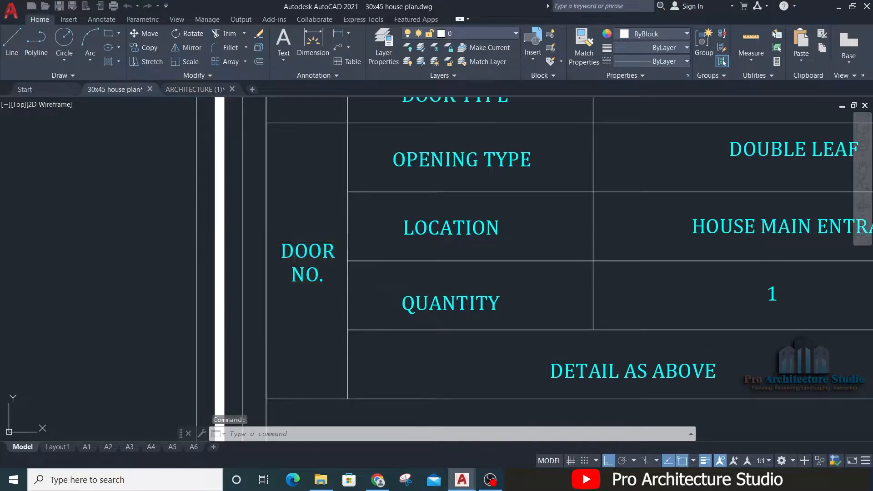
key(Escape)
Step: Look up the main gate's tag in the plan's car porch and replace the table's lower DOOR NO. text with MG
scroll(293, 311, down, 4)
scroll(295, 296, down, 4)
scroll(436, 250, down, 8)
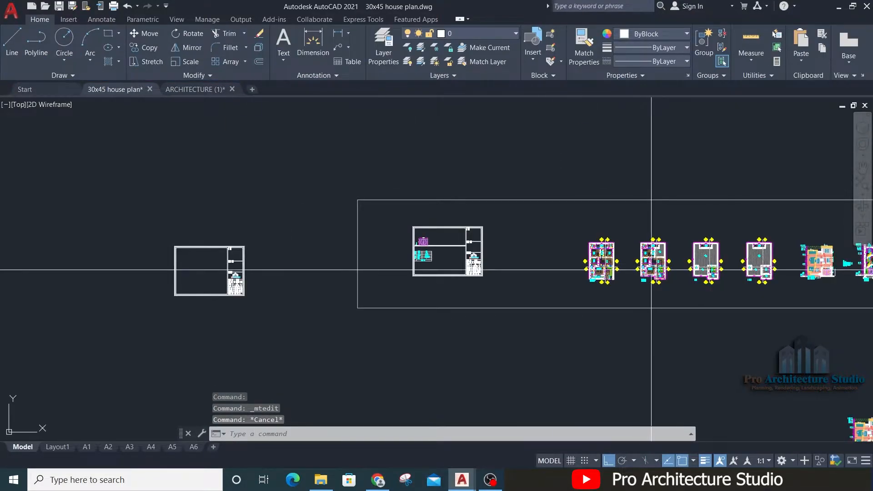
scroll(582, 296, up, 15)
scroll(473, 364, up, 4)
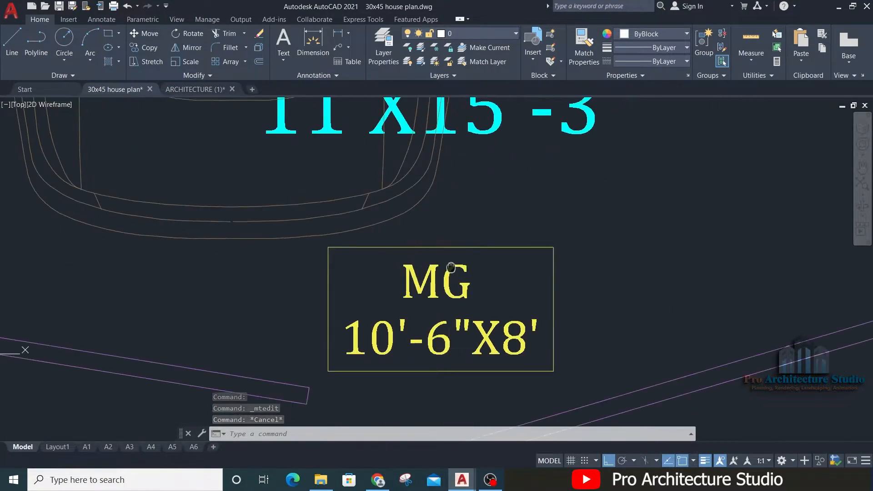
scroll(546, 276, down, 10)
scroll(546, 276, down, 4)
middle_drag(424, 239, 606, 362)
middle_drag(455, 136, 728, 337)
scroll(727, 337, down, 6)
scroll(309, 337, up, 12)
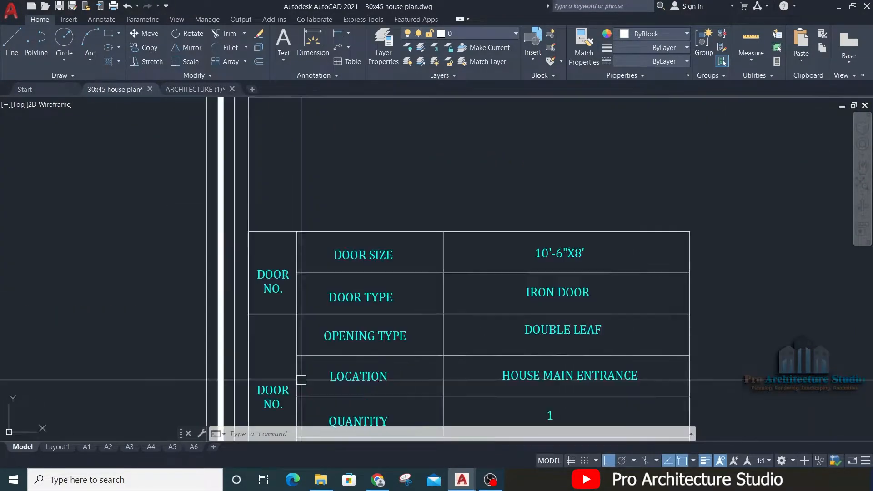
double_click(286, 298)
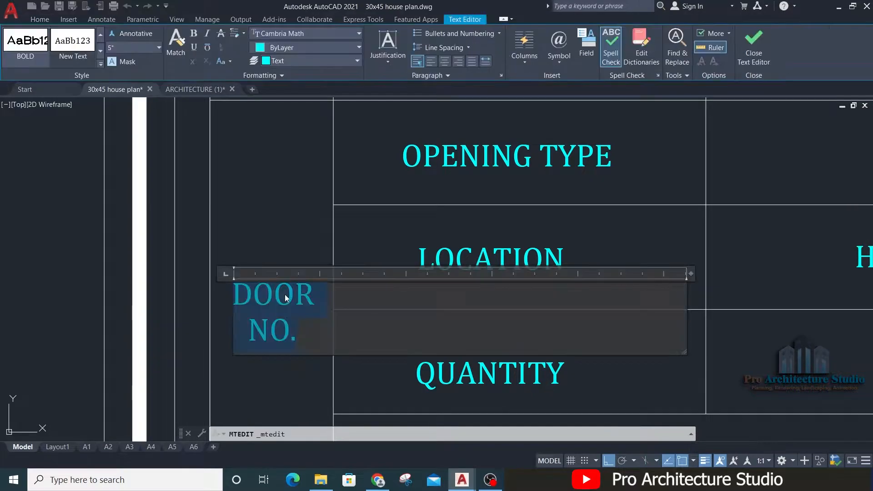
text(MG.)
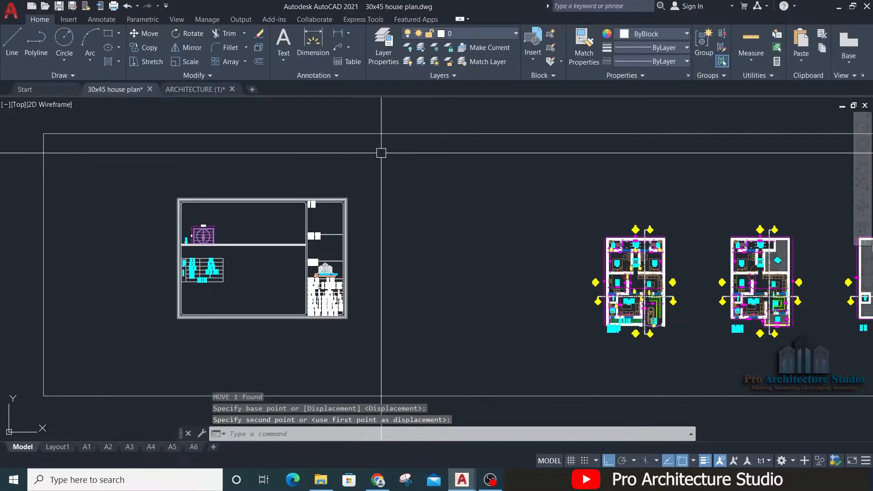
click(362, 195)
Step: Move the whole door schedule sheet with its elevation and table horizontally to the right, closer to the floor plans
click(171, 355)
text(m)
key(Return)
click(166, 351)
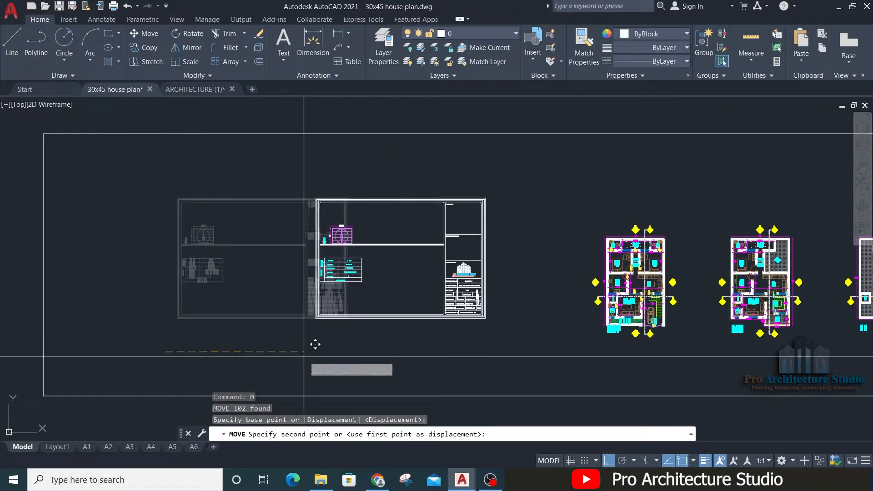
click(400, 346)
click(332, 321)
click(580, 189)
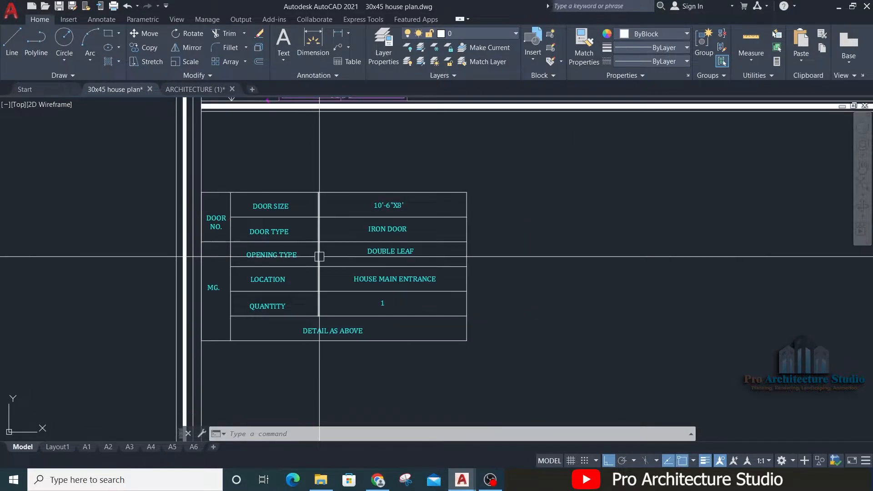
Step: Copy the main gate area of the ground floor plan into the empty space beside the door schedule sheet
scroll(319, 257, down, 2)
middle_drag(349, 179, 349, 288)
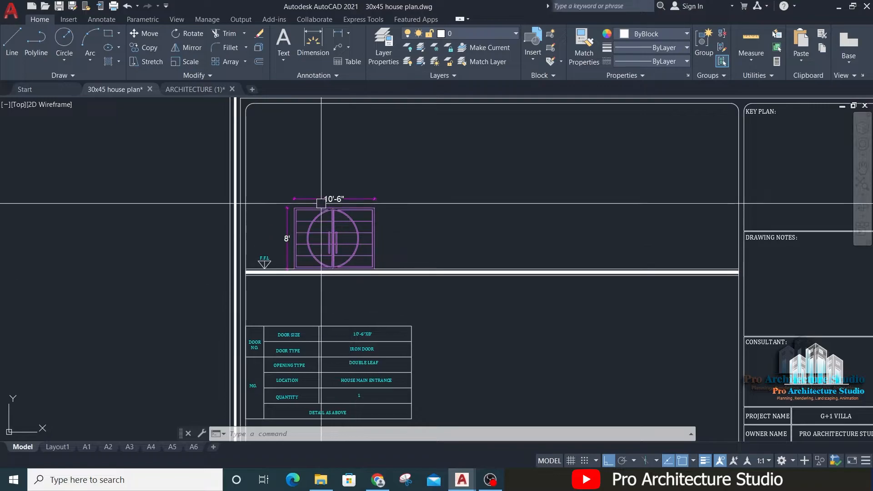
scroll(329, 175, up, 2)
middle_drag(314, 201, 318, 312)
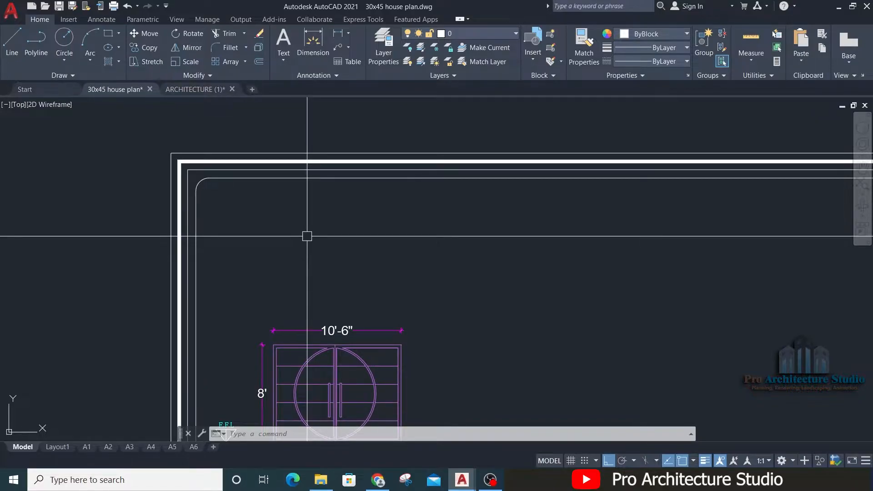
scroll(307, 236, down, 5)
scroll(587, 356, up, 8)
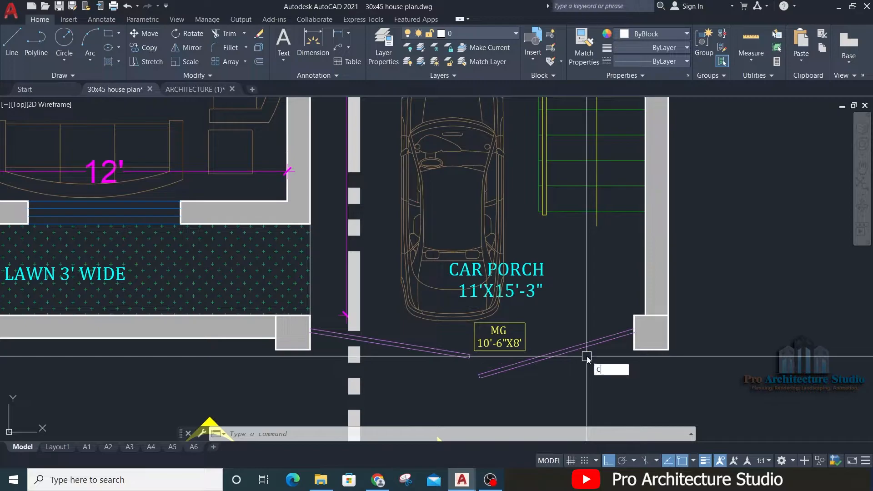
text(o)
key(Return)
click(207, 393)
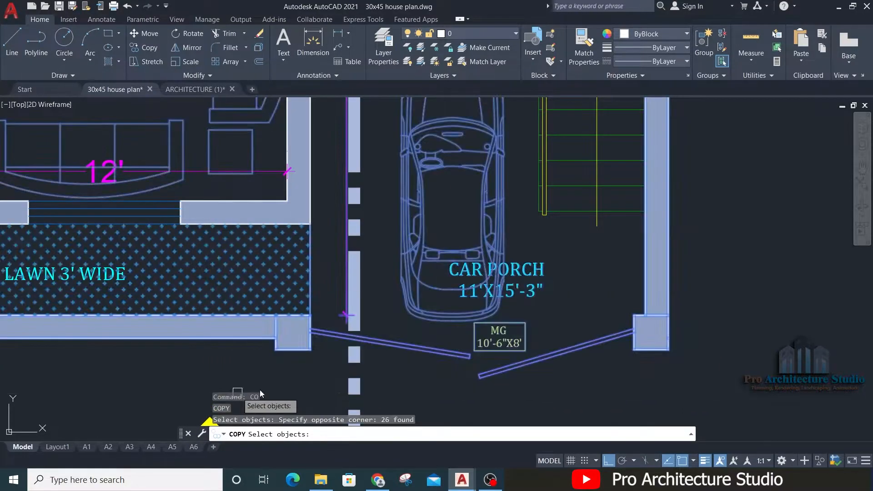
key(Return)
click(384, 292)
scroll(732, 209, down, 8)
middle_drag(323, 153, 868, 298)
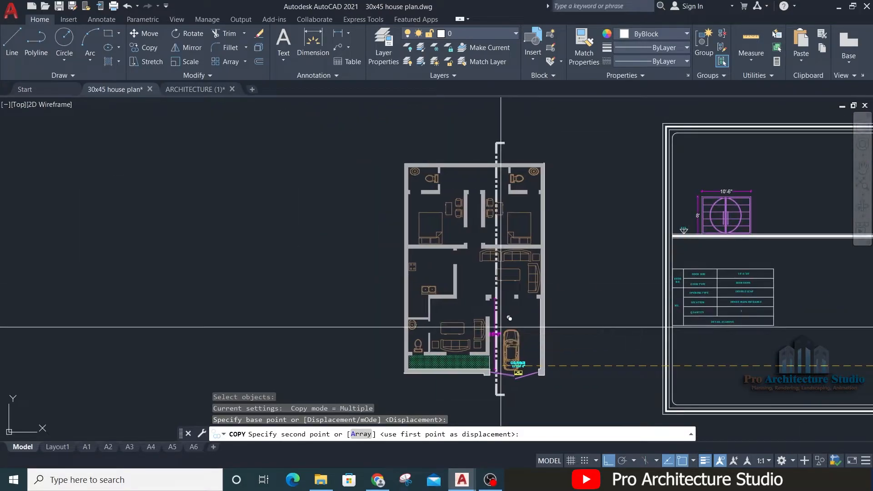
click(500, 325)
key(Return)
key(Escape)
key(Escape)
Step: Erase the surplus room, wall and furniture objects from the copied plan, keeping the area around the main gate
click(574, 171)
click(355, 336)
text(E)
key(Return)
scroll(449, 282, up, 9)
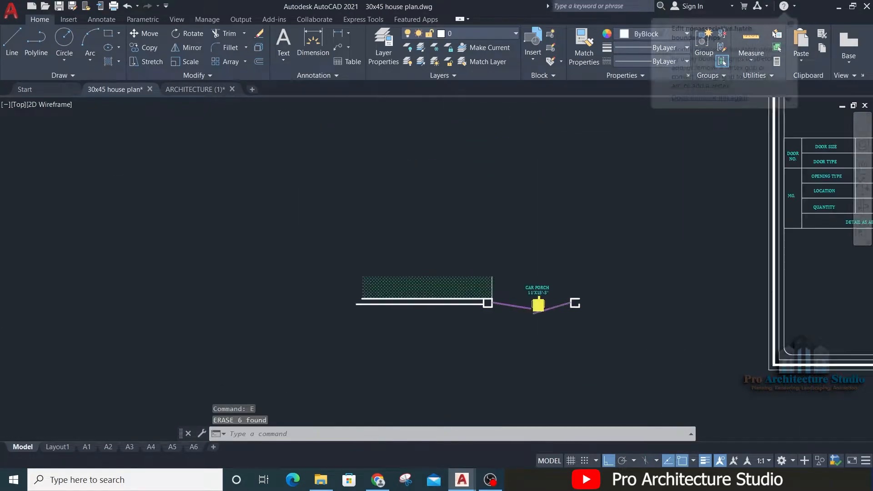
key(Escape)
key(Escape)
key(Escape)
Step: Extend the open outer edge of the gate's right-hand column to close its outline
scroll(607, 319, up, 2)
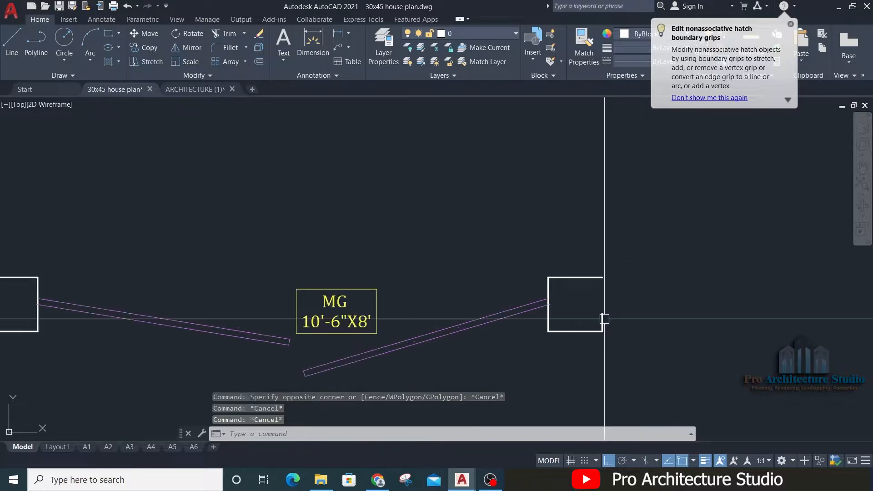
text(ex)
key(Return)
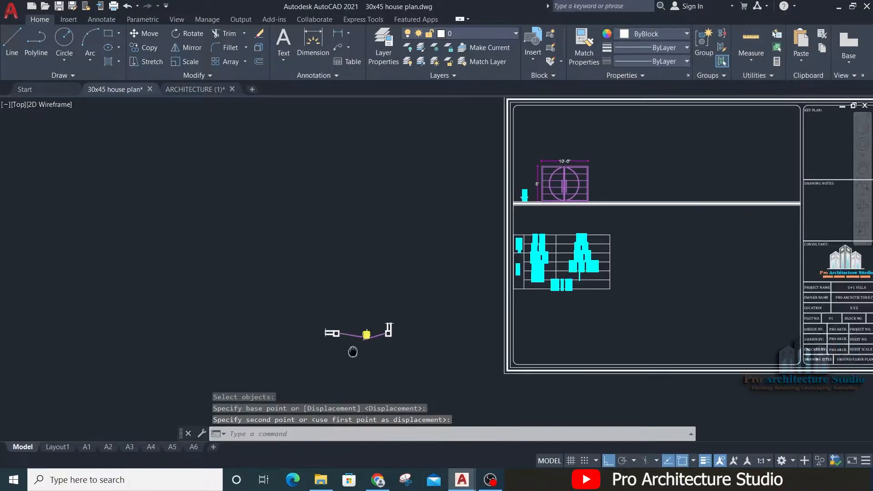
scroll(353, 352, up, 2)
Step: Move the cleaned-up gate plan into the door schedule sheet, above the gate elevation
click(226, 381)
click(509, 243)
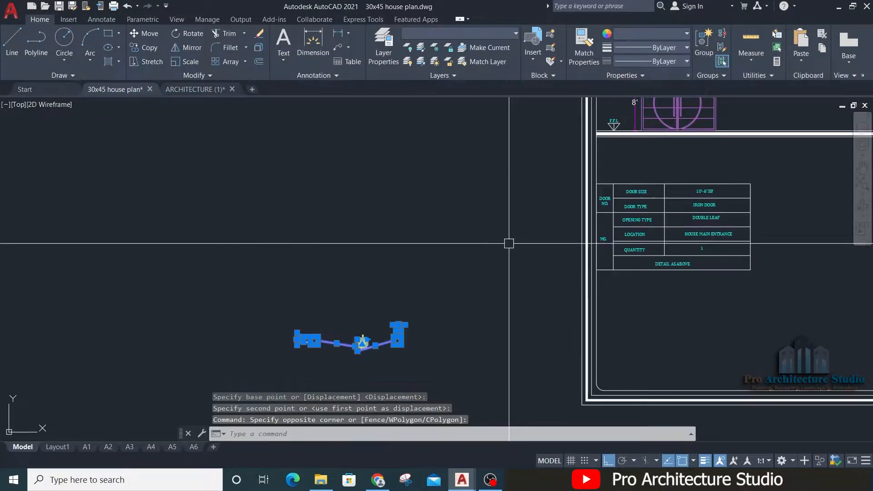
text(m)
key(Return)
click(349, 360)
middle_drag(513, 147, 357, 386)
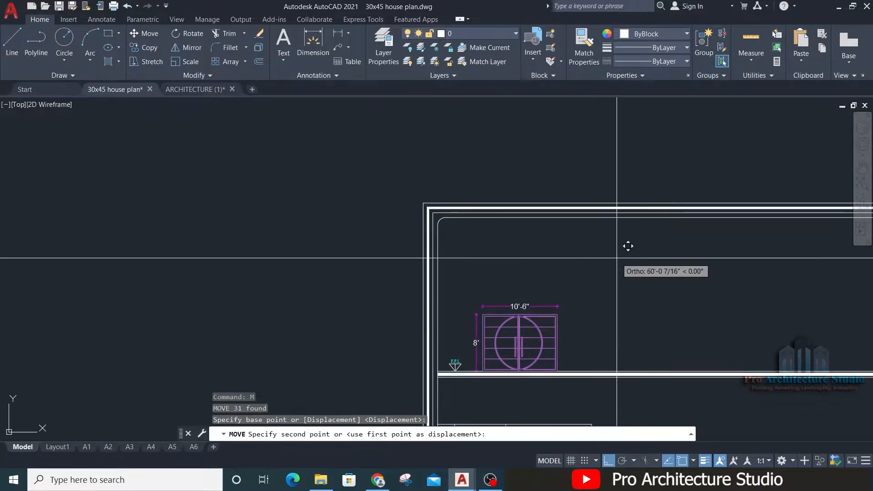
scroll(621, 261, up, 2)
key(F8)
key(Escape)
key(Escape)
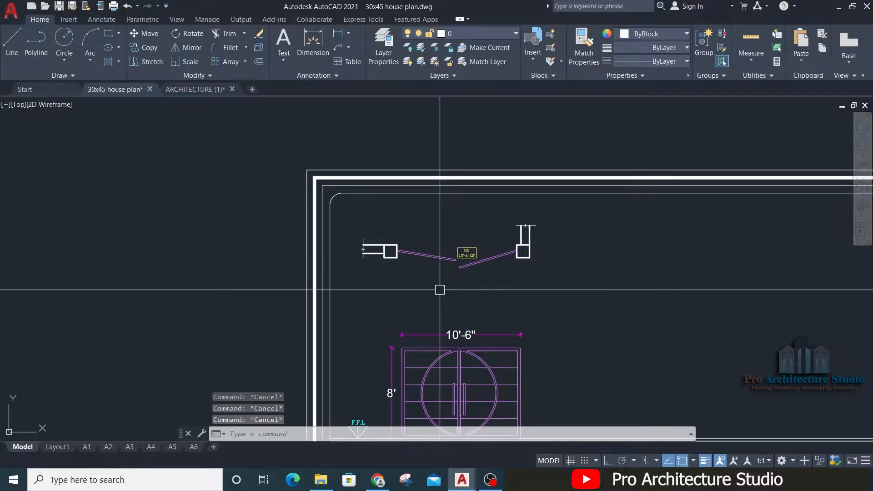
Step: Draw a vertical construction line through the upper-left corner of the gate elevation
key(Return)
scroll(400, 344, up, 3)
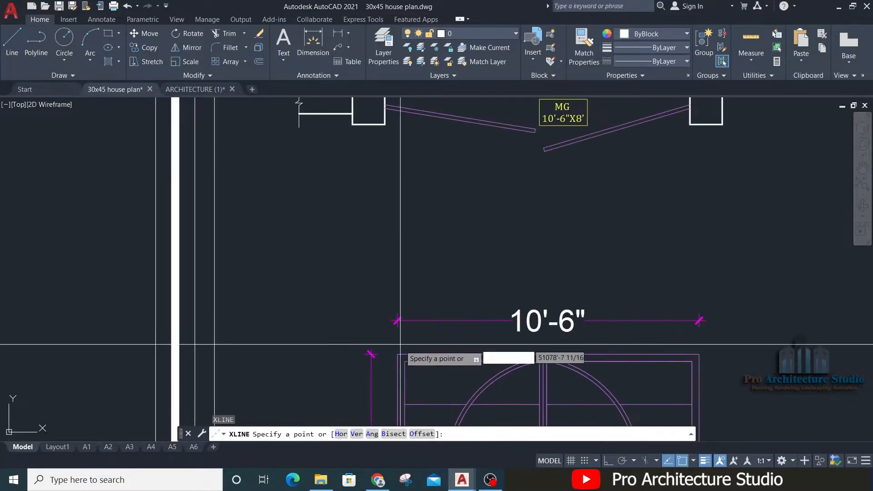
click(398, 354)
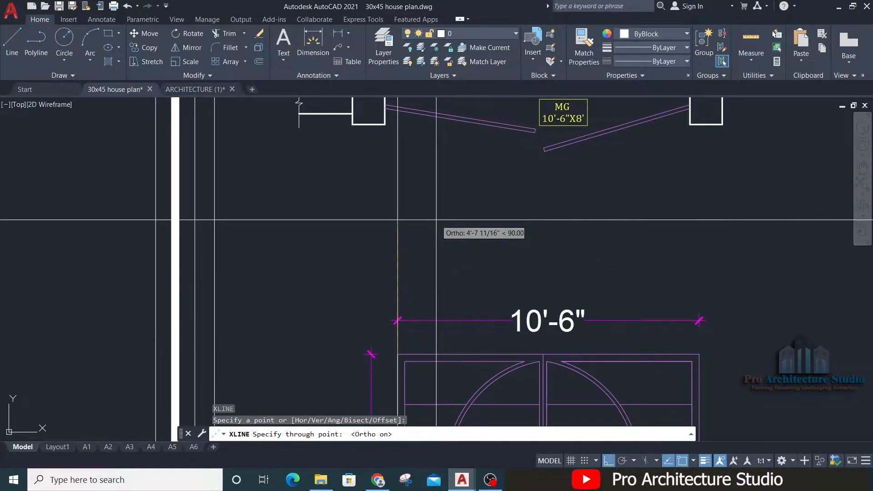
key(Escape)
key(Escape)
Step: Move the gate plan so the inner corner of its left column aligns with the vertical construction line
middle_drag(340, 172, 341, 343)
click(202, 349)
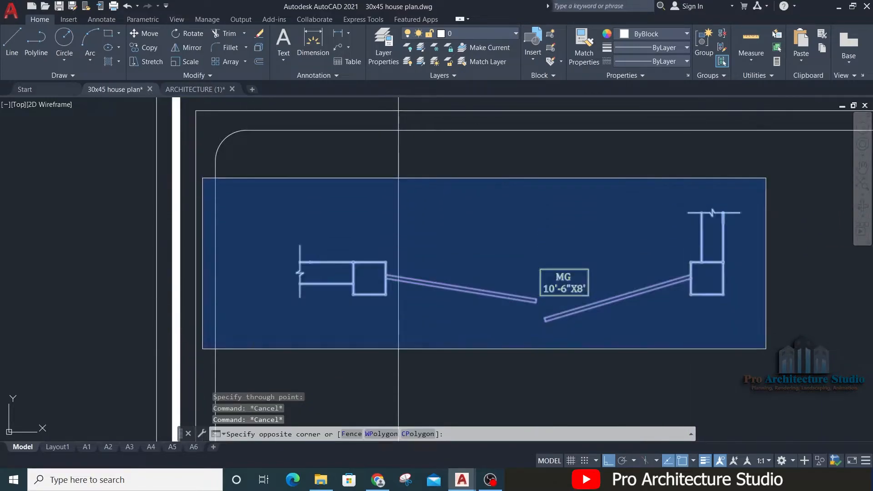
click(773, 178)
text(m)
key(Return)
click(385, 293)
click(398, 294)
key(Escape)
key(Escape)
Step: Erase the vertical construction line used to align the gate plan
click(432, 209)
click(359, 213)
text(e)
key(Return)
key(Escape)
Step: Move the gate plan closer to the elevation's width dimension and erase its MG size tag
scroll(358, 213, down, 5)
click(330, 263)
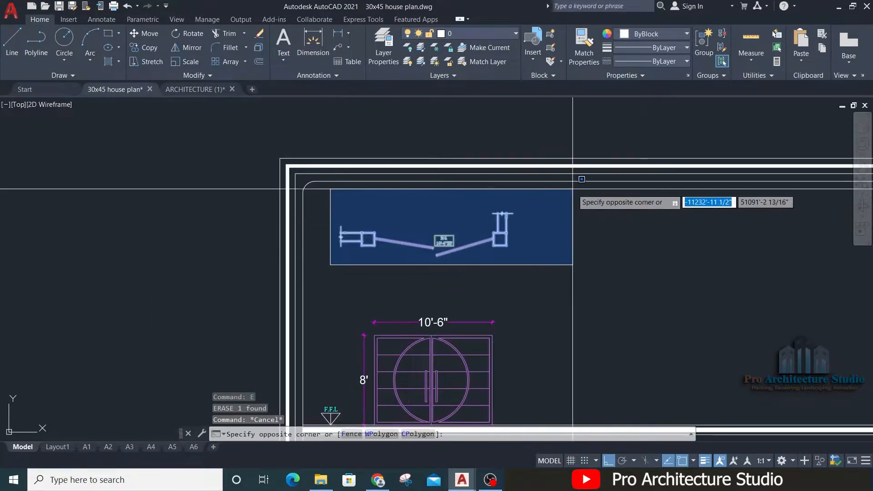
click(573, 190)
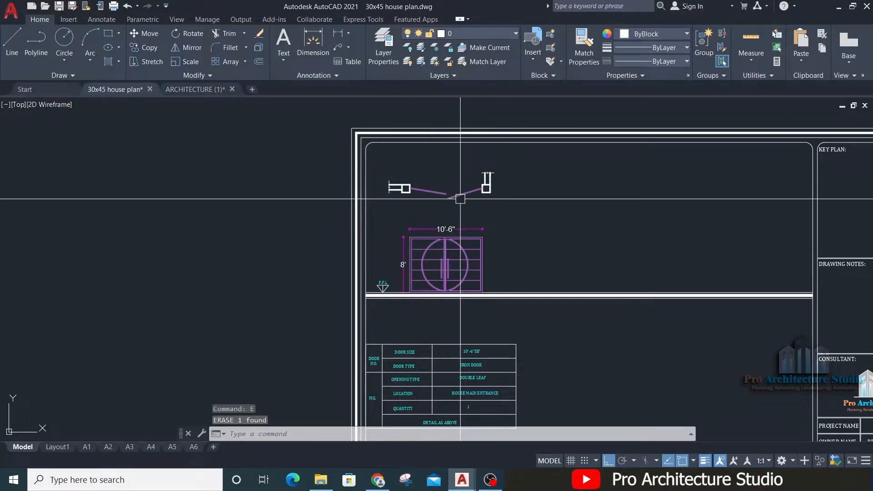
scroll(466, 193, up, 4)
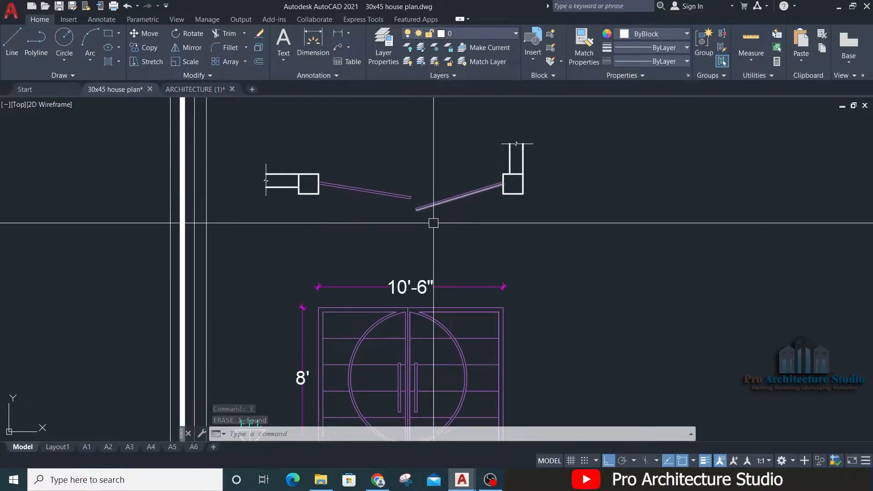
Step: Draw a vertical divider line upward from the upper-right corner of the gate's table, past the elevation
middle_drag(425, 243, 427, 151)
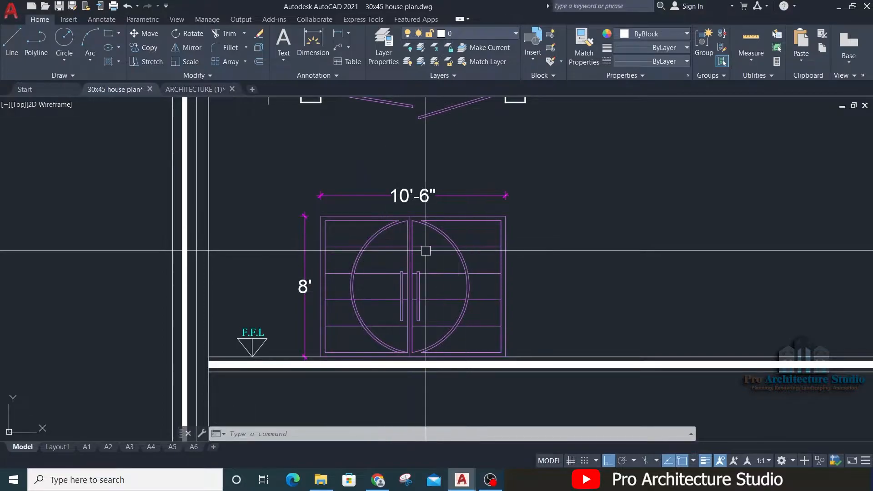
mouse_move(398, 368)
middle_down()
mouse_move(339, 304)
mouse_move(370, 247)
middle_up()
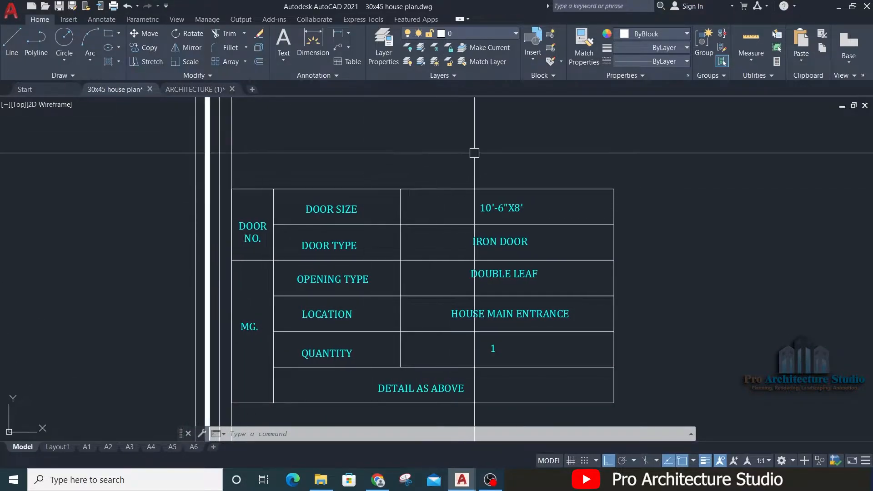
scroll(196, 255, down, 5)
scroll(213, 245, up, 4)
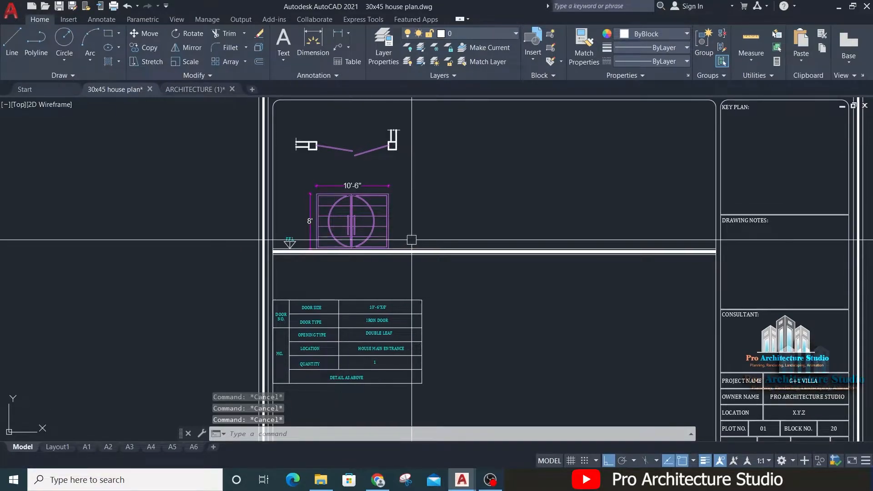
text(l)
key(Return)
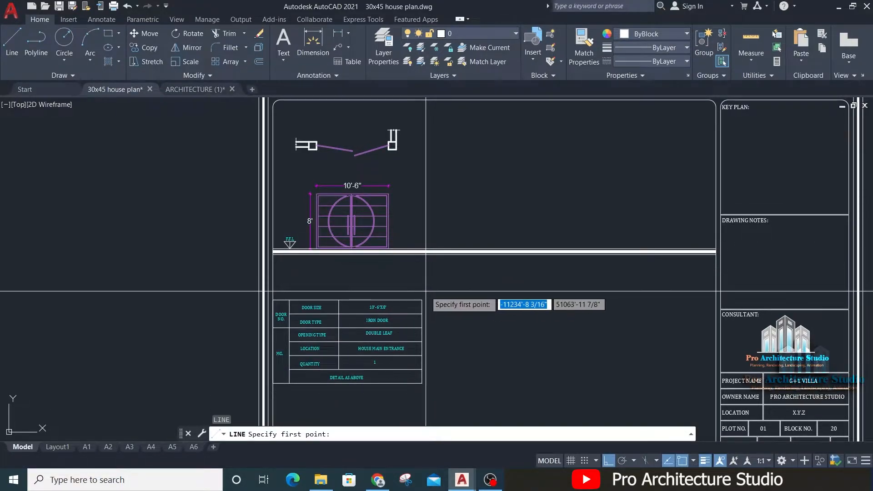
click(422, 300)
click(450, 181)
key(Return)
key(Escape)
Step: Extend the vertical divider line up to the sheet's inner border
text(ex)
key(Return)
click(419, 188)
key(Escape)
key(Escape)
key(Escape)
key(Escape)
Step: Trim off the floor level lines that run past the vertical divider
mouse_move(433, 303)
middle_down()
mouse_move(435, 208)
mouse_move(435, 294)
middle_up()
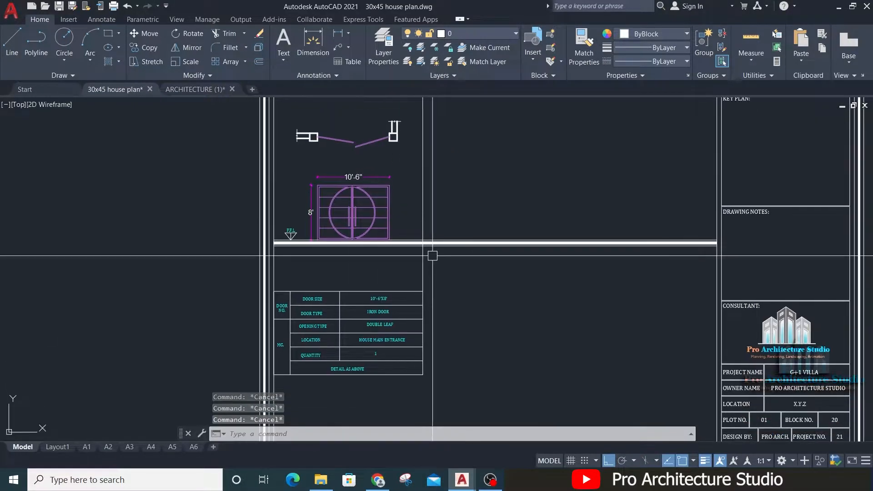
text(tr)
key(Return)
scroll(439, 232, up, 2)
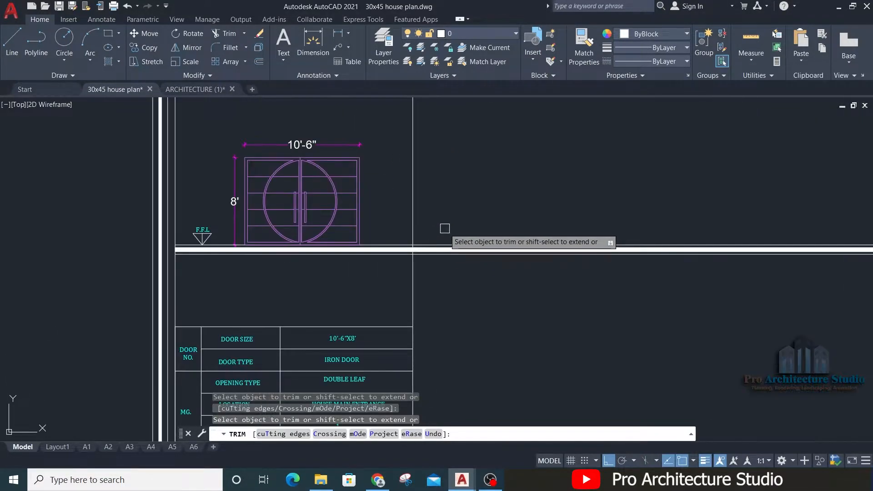
click(444, 230)
click(445, 284)
key(Escape)
key(Escape)
Step: Stretch the right end of the floor level lines about 1'-6" inward from the vertical divider
scroll(383, 250, up, 2)
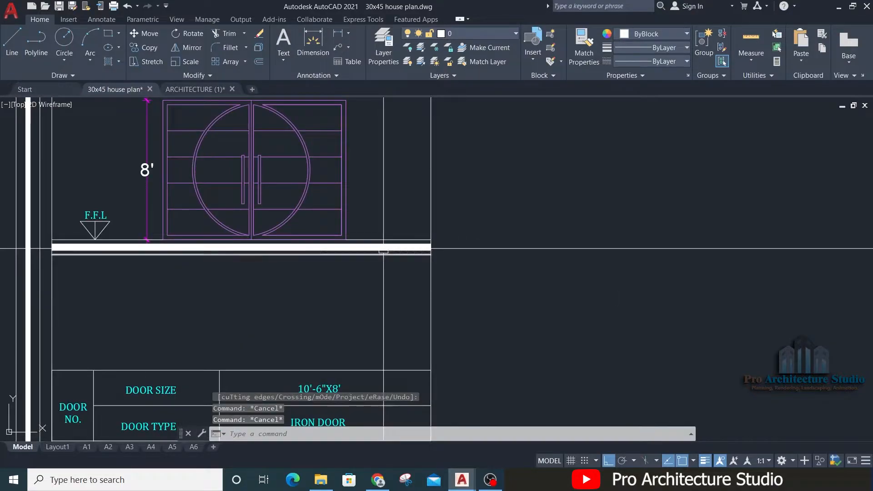
text(s)
key(Return)
click(461, 220)
click(419, 279)
shift+click(458, 269)
shift+click(390, 308)
key(Return)
click(577, 279)
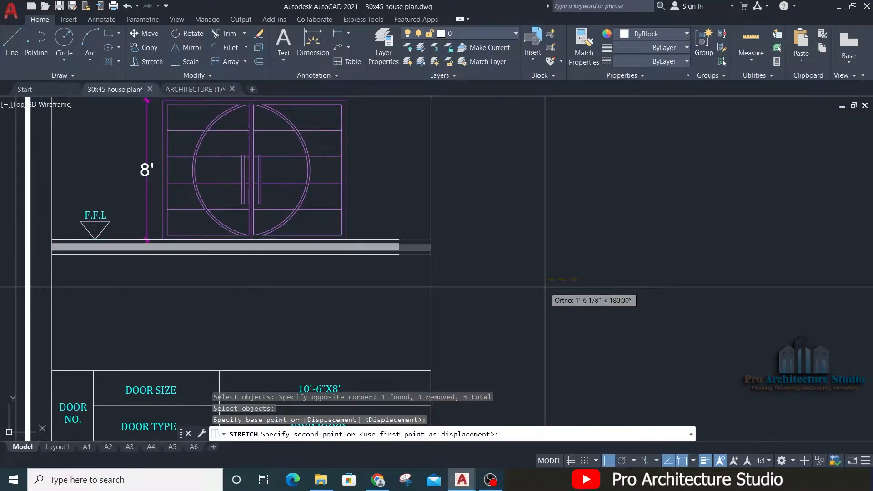
click(548, 287)
Step: Stretch the left end of the floor level lines inward, away from the sheet's inner border
middle_drag(88, 259, 339, 255)
scroll(335, 243, up, 3)
key(Return)
click(305, 200)
click(155, 317)
shift+click(365, 299)
shift+click(2, 375)
scroll(230, 265, down, 2)
key(Return)
click(361, 335)
click(388, 335)
Step: Move the gate elevation with its dimensions slightly to the left along the floor line
scroll(421, 261, down, 5)
middle_drag(559, 250, 496, 245)
scroll(409, 222, up, 2)
scroll(404, 223, down, 2)
scroll(357, 230, up, 2)
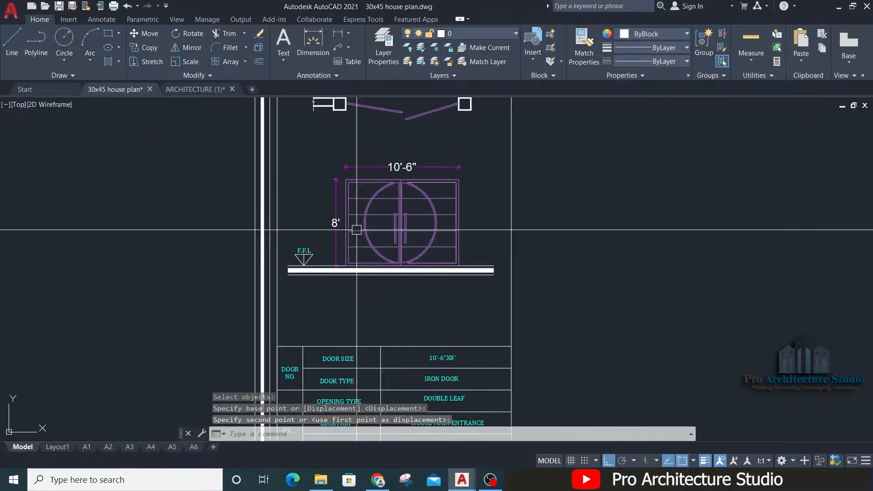
click(326, 304)
click(481, 156)
text(m)
key(Return)
click(634, 203)
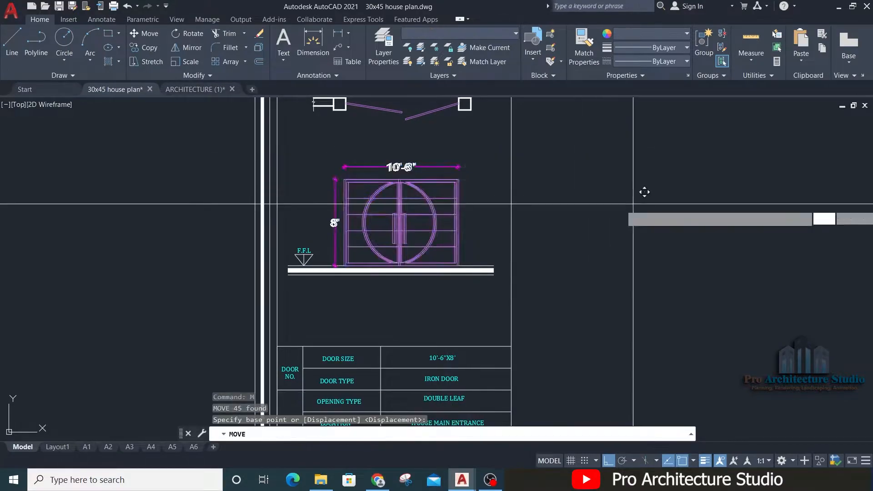
click(627, 203)
Step: Copy the gate's table with its text and vertical divider to the right, directly adjoining the original table
scroll(402, 222, down, 4)
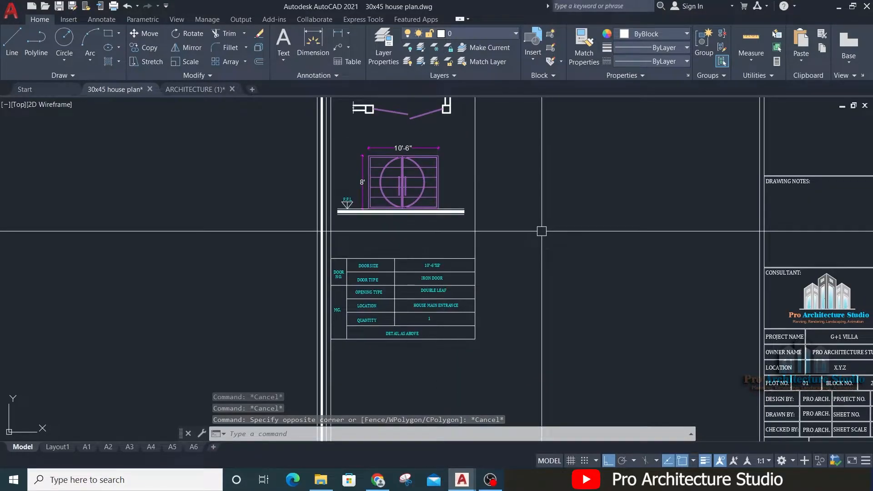
key(Escape)
click(517, 228)
click(396, 224)
click(231, 353)
click(532, 231)
text(CO)
key(Return)
scroll(292, 290, up, 3)
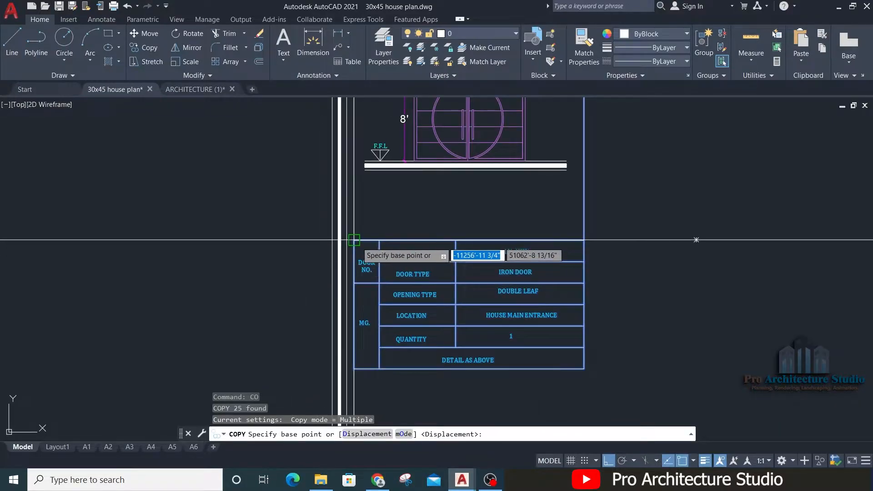
click(353, 240)
click(587, 241)
key(Escape)
Step: Copy the F.F.L marker and floor level lines about 23' to the right, into the bay above the second table
scroll(539, 232, down, 4)
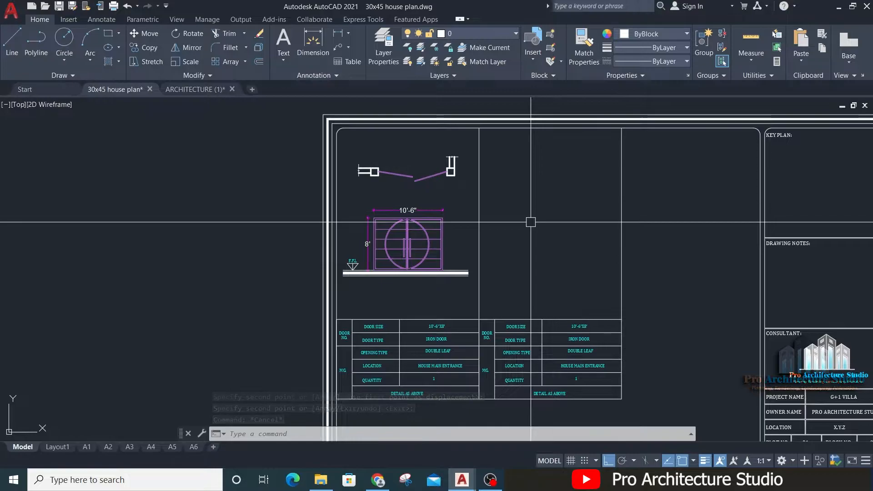
scroll(352, 261, up, 5)
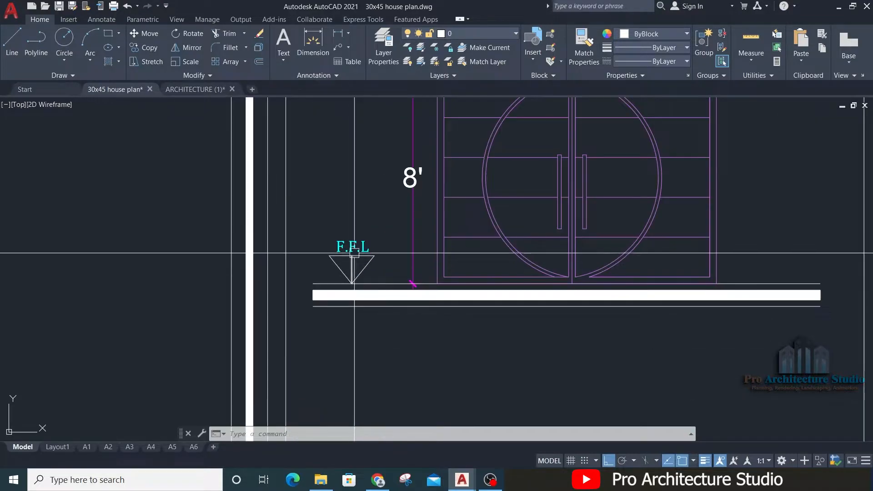
click(375, 202)
click(320, 350)
text(CO)
key(Return)
click(349, 352)
scroll(363, 353, down, 4)
middle_drag(591, 375, 386, 338)
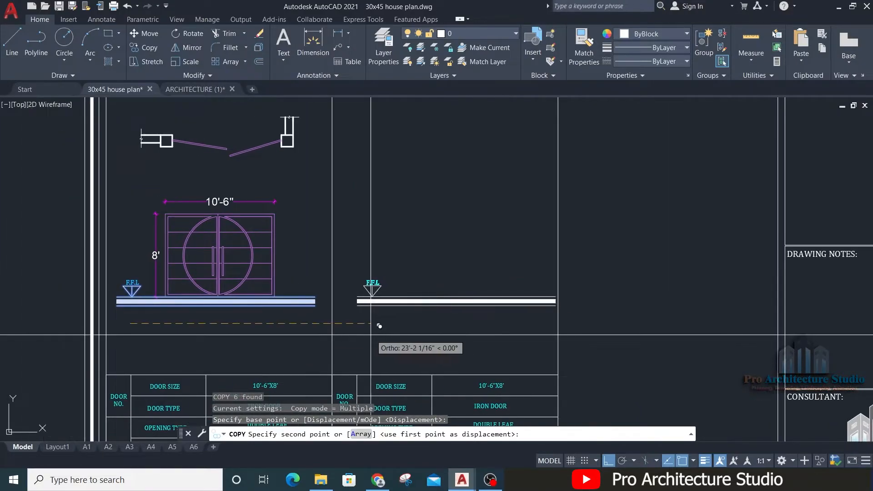
click(379, 332)
key(Escape)
key(Escape)
key(Escape)
Step: Stretch the right end of the copied floor level lines about 3'-8" inward from the second divider
scroll(538, 294, up, 5)
text(s)
key(Return)
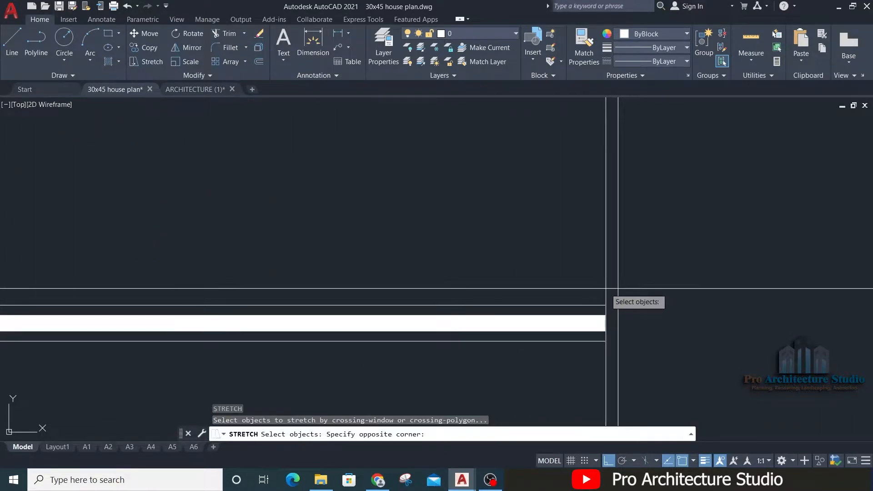
click(574, 363)
scroll(626, 206, down, 3)
key(Return)
click(751, 273)
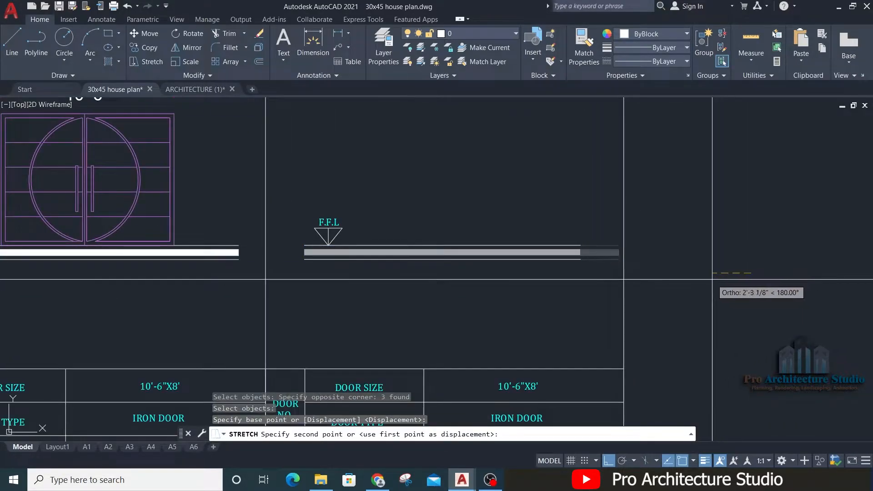
click(689, 287)
Step: Examine the door tags and openings around the drawing / dining room on the floor plan for the next schedule entry
scroll(427, 202, down, 4)
scroll(408, 308, up, 5)
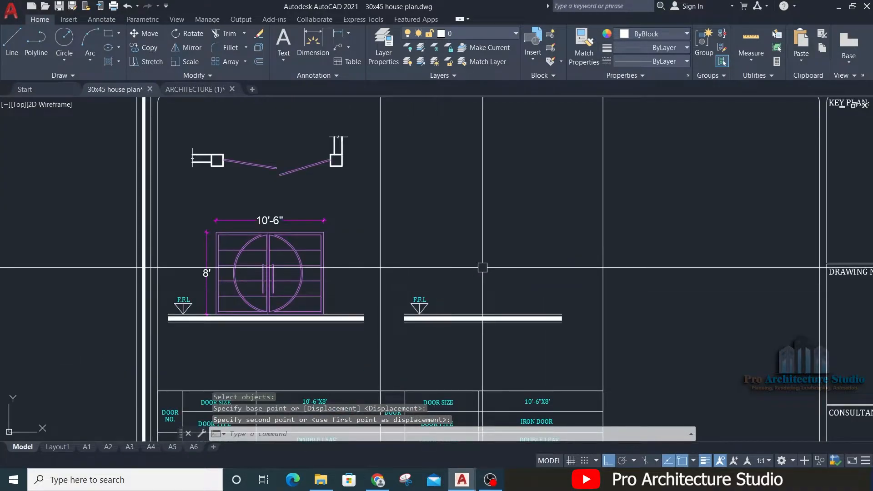
middle_drag(474, 287, 434, 233)
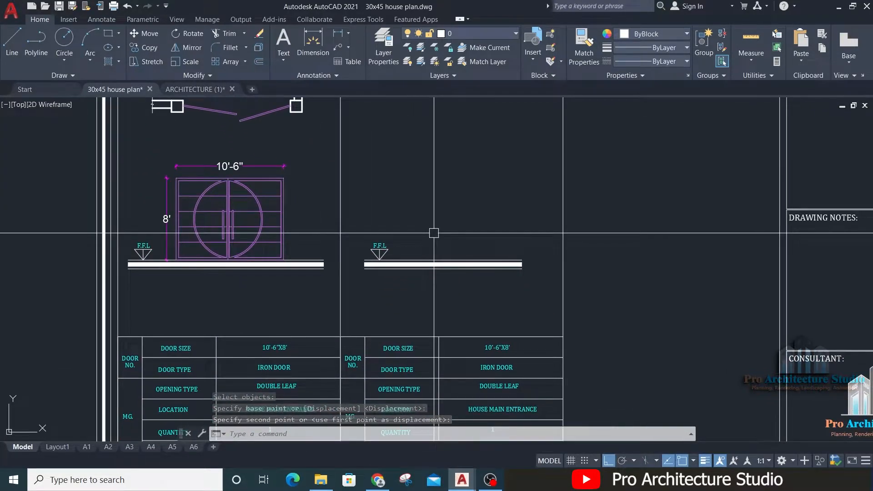
scroll(366, 187, down, 5)
scroll(607, 204, up, 7)
middle_drag(696, 403, 477, 196)
scroll(507, 233, up, 5)
scroll(510, 204, down, 5)
scroll(492, 201, up, 5)
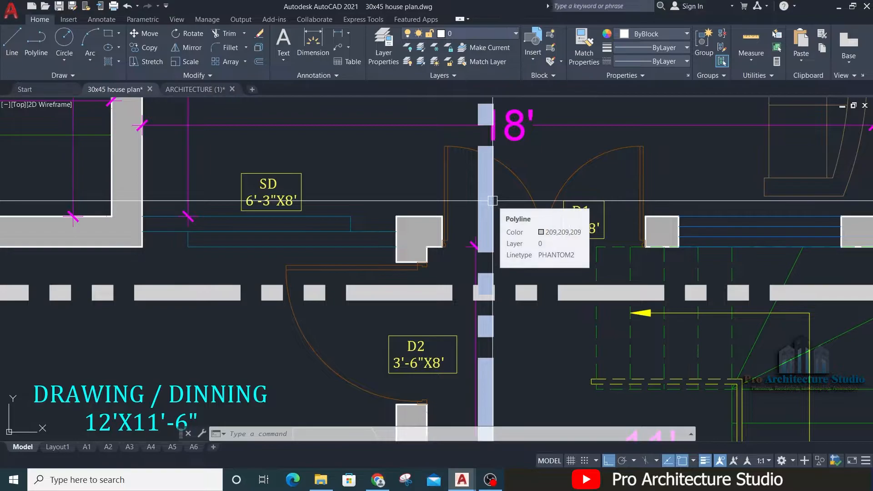
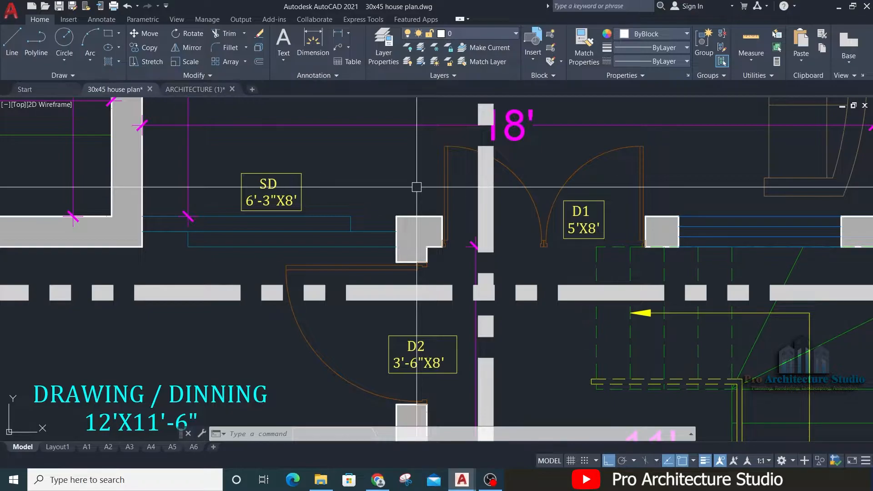
Step: Copy the SD sliding door opening with its tag and adjoining walls from the floor plan into the empty space beside the schedule sheet
middle_drag(243, 201, 407, 234)
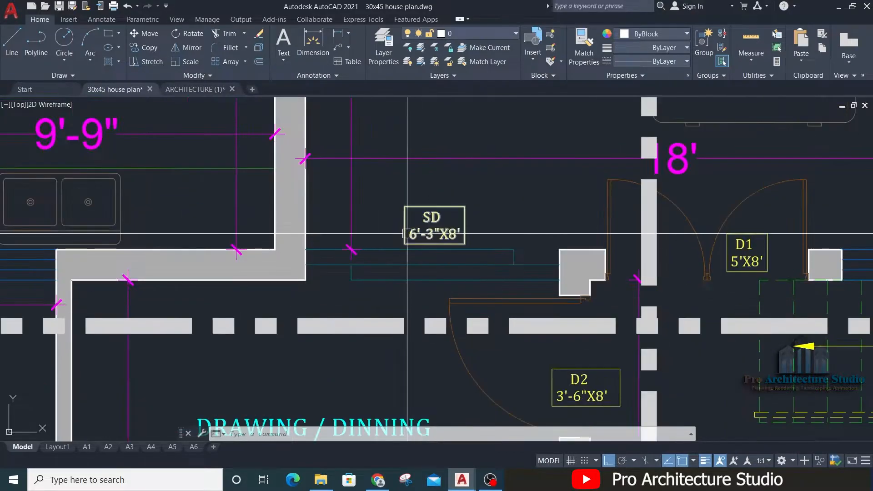
scroll(453, 203, up, 4)
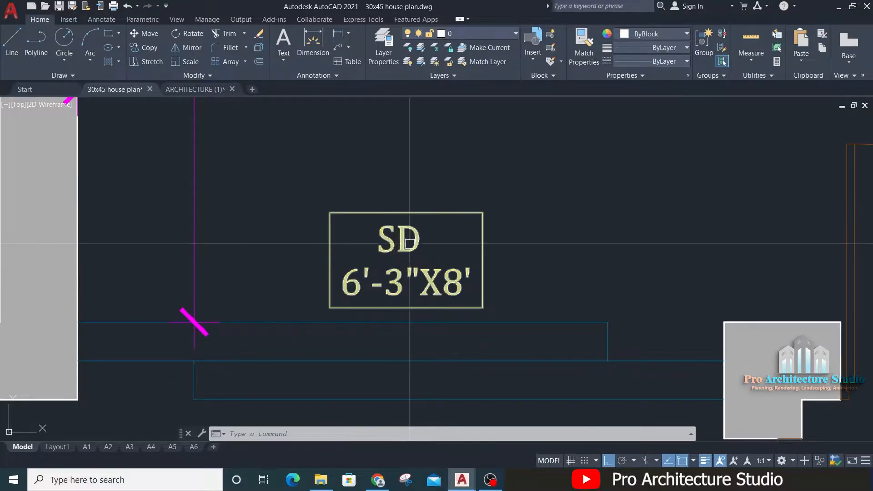
scroll(443, 234, down, 11)
middle_drag(228, 146, 571, 218)
middle_drag(273, 151, 411, 210)
middle_drag(411, 210, 418, 211)
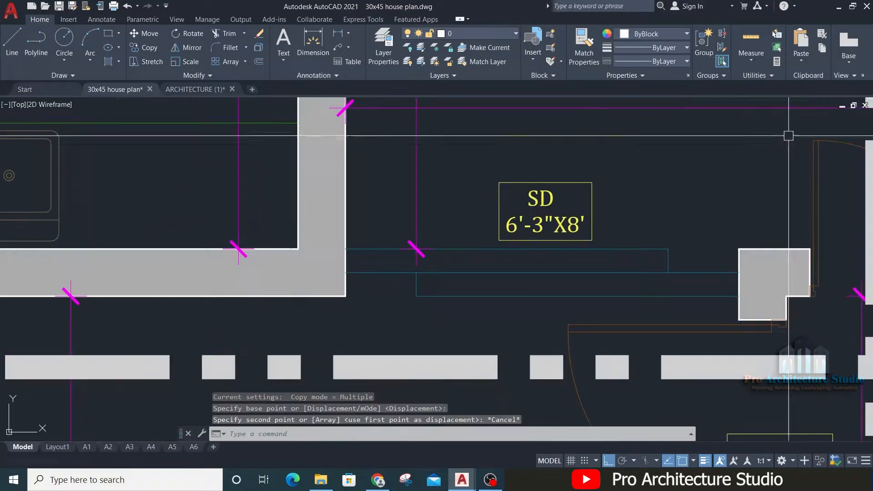
click(788, 135)
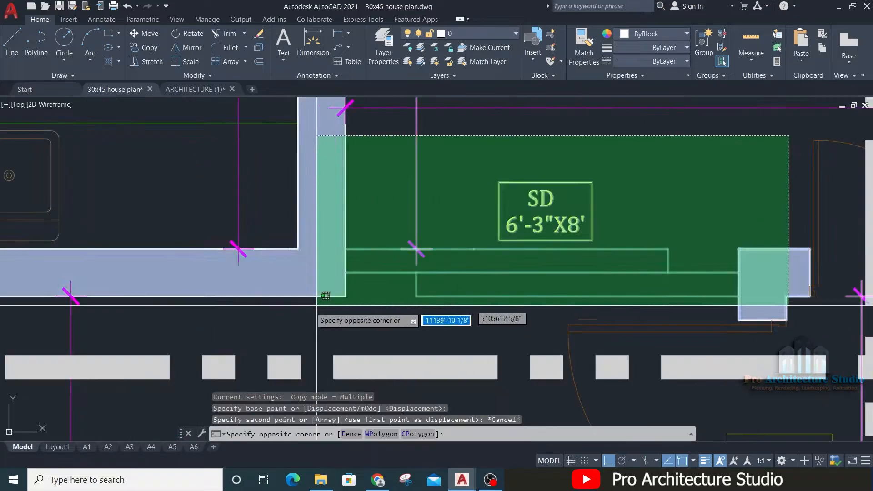
click(322, 311)
text(co)
key(Return)
click(552, 269)
scroll(605, 304, down, 8)
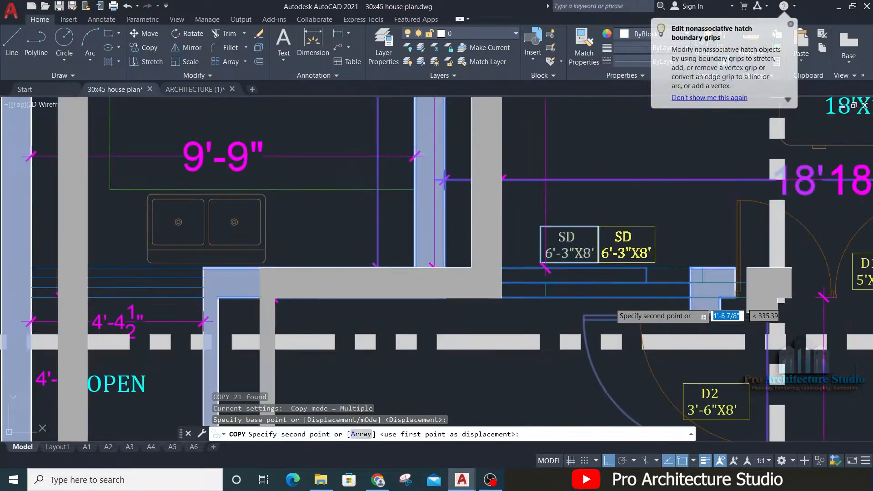
drag(196, 113, 404, 365)
middle_drag(191, 203, 203, 265)
scroll(383, 278, down, 4)
key(F6)
middle_drag(382, 278, 864, 364)
middle_drag(471, 283, 448, 70)
click(361, 236)
key(Return)
key(Escape)
Step: Erase the surplus plan walls and dimensions around the copied sliding door, keeping the door, its tag and short jamb walls
click(425, 142)
click(383, 205)
text(e)
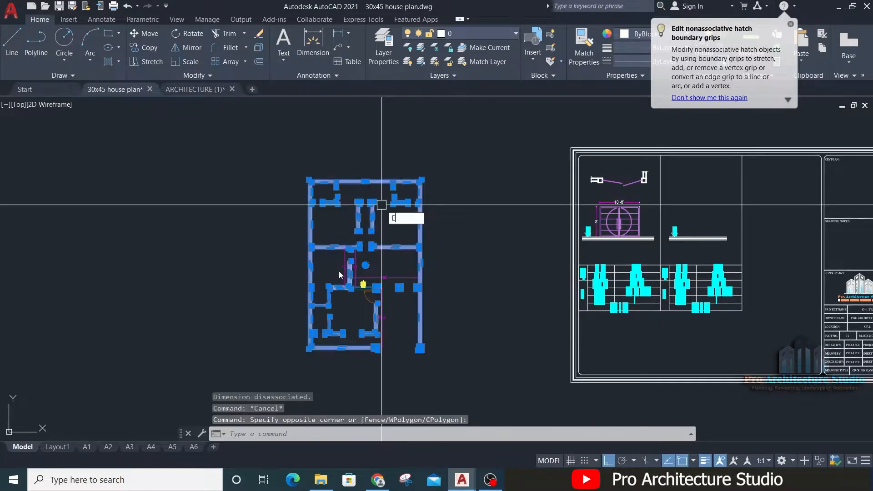
key(Return)
scroll(341, 271, up, 4)
middle_drag(350, 284, 379, 224)
scroll(415, 191, up, 4)
click(463, 129)
scroll(341, 232, down, 6)
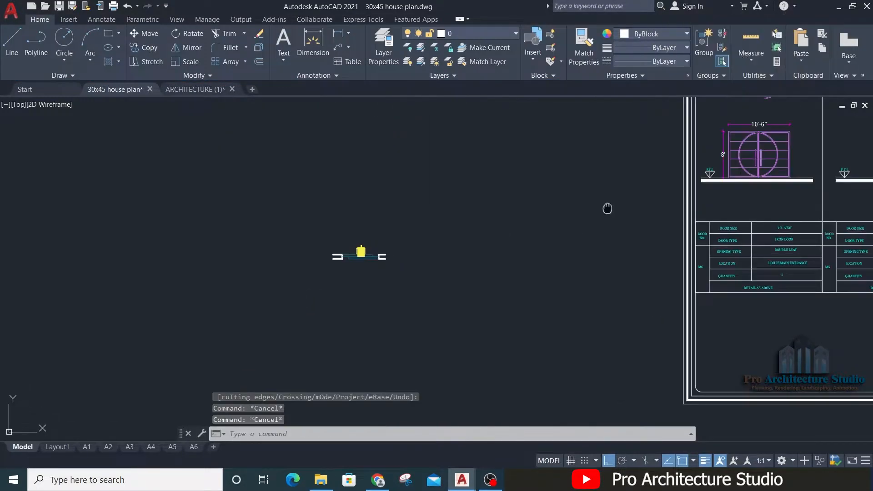
Step: Move the sliding door plan with its jamb walls and SD tag into the upper part of the schedule sheet's second bay
middle_drag(606, 209, 402, 314)
middle_drag(254, 343, 454, 210)
click(454, 207)
click(164, 301)
text(m)
key(Return)
click(354, 222)
middle_drag(538, 160, 132, 426)
middle_drag(425, 357, 408, 325)
scroll(413, 316, up, 2)
key(F8)
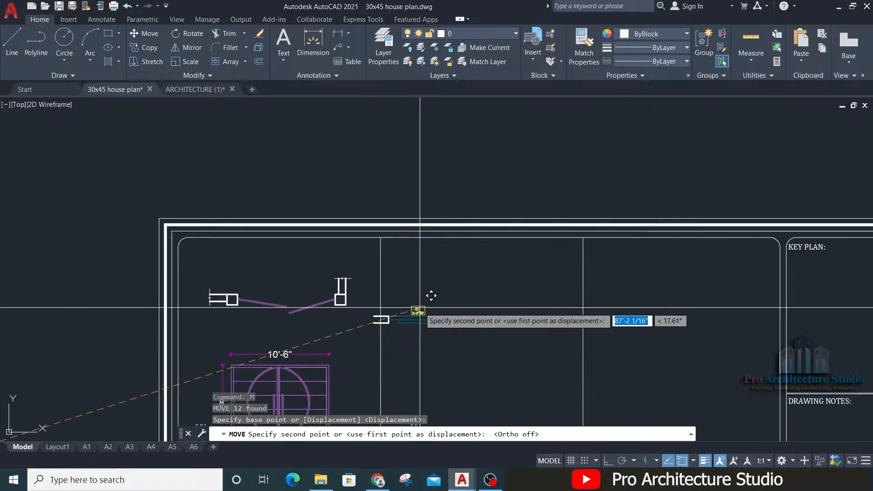
key(Escape)
key(Escape)
scroll(345, 294, up, 2)
Step: Draw a horizontal construction line through the lower edge of the gate plan's wall, across into the second bay
text(X)
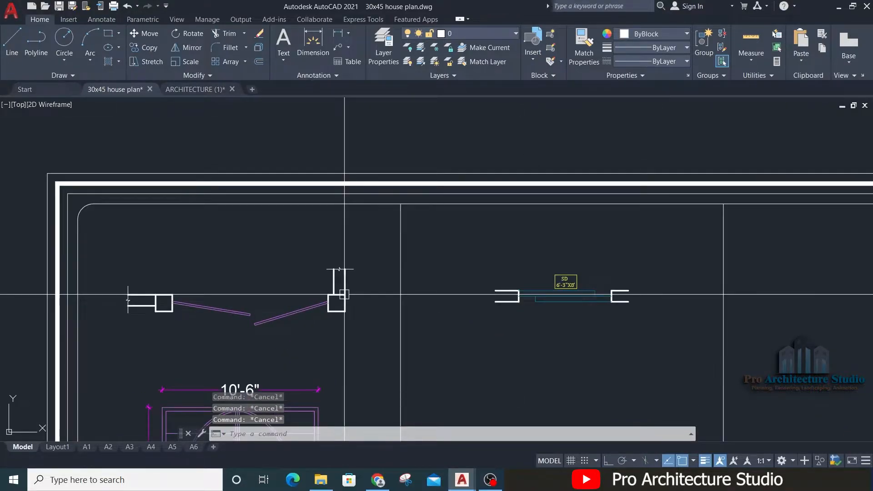
text(L)
key(Return)
scroll(91, 300, up, 3)
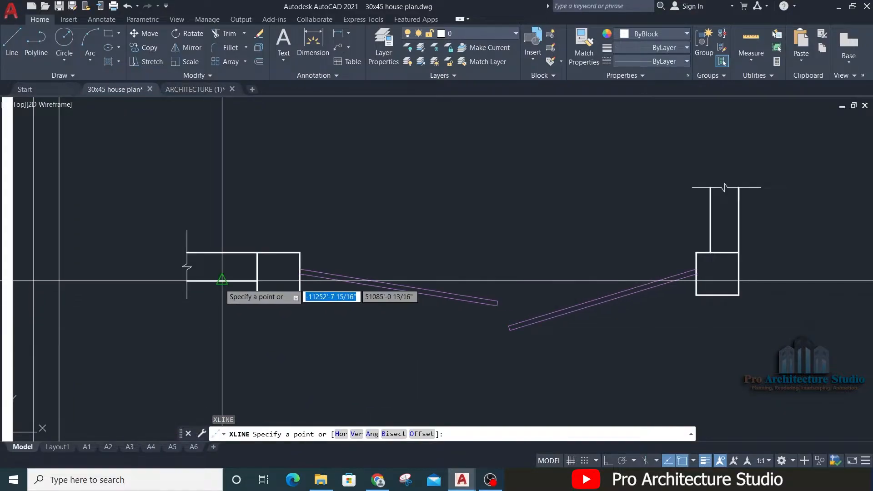
click(222, 280)
middle_drag(695, 327, 215, 347)
key(F6)
key(F8)
middle_drag(444, 358, 297, 358)
click(293, 356)
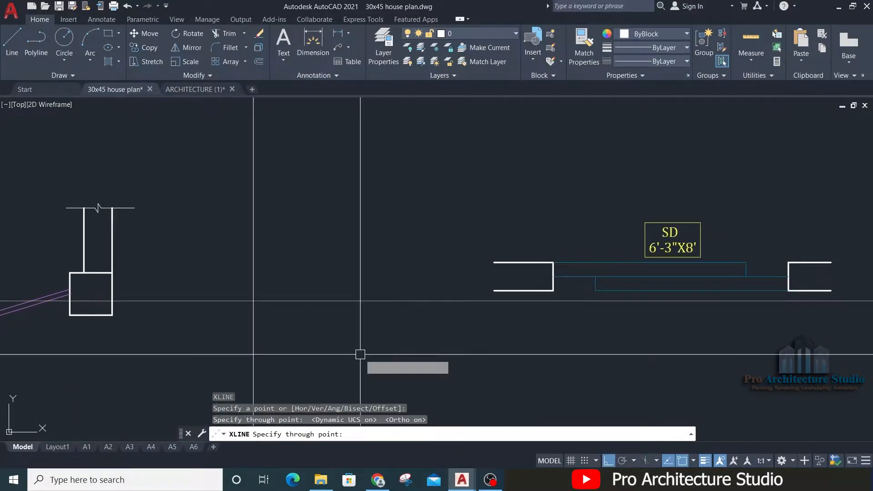
click(293, 356)
key(Escape)
Step: Move the sliding door plan down so its jamb walls' lower edge meets the horizontal construction line
click(353, 331)
middle_drag(673, 237, 447, 265)
click(665, 213)
middle_drag(846, 329, 840, 305)
text(m)
key(Return)
scroll(610, 287, up, 2)
click(591, 301)
click(590, 318)
Step: Erase the horizontal construction line and the SD tag above the sliding door plan
key(Escape)
key(Escape)
scroll(586, 273, down, 3)
click(733, 239)
key(Escape)
click(666, 275)
click(645, 300)
text(e)
key(Return)
scroll(441, 257, up, 2)
drag(590, 202, 466, 260)
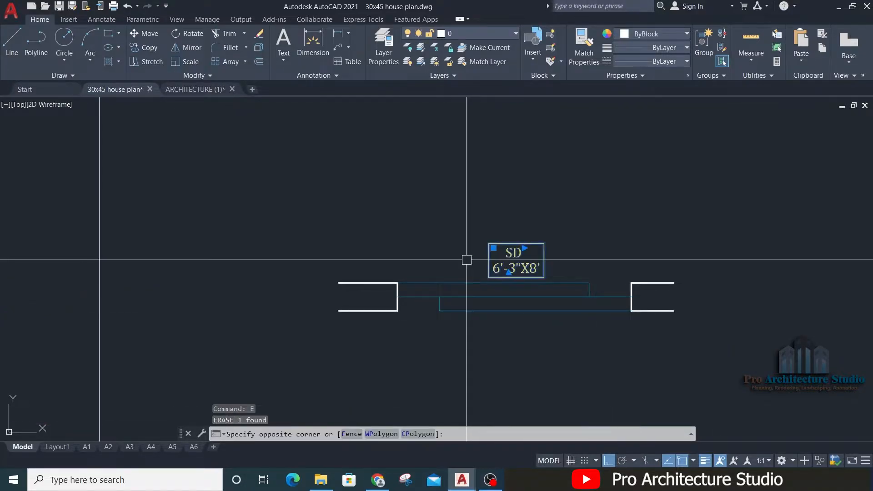
key(Escape)
Step: Copy the break line at the gate plan's wall end onto both outer wall ends of the sliding door plan
scroll(526, 212, down, 2)
scroll(76, 227, up, 4)
middle_drag(149, 238, 673, 190)
middle_drag(96, 296, 620, 236)
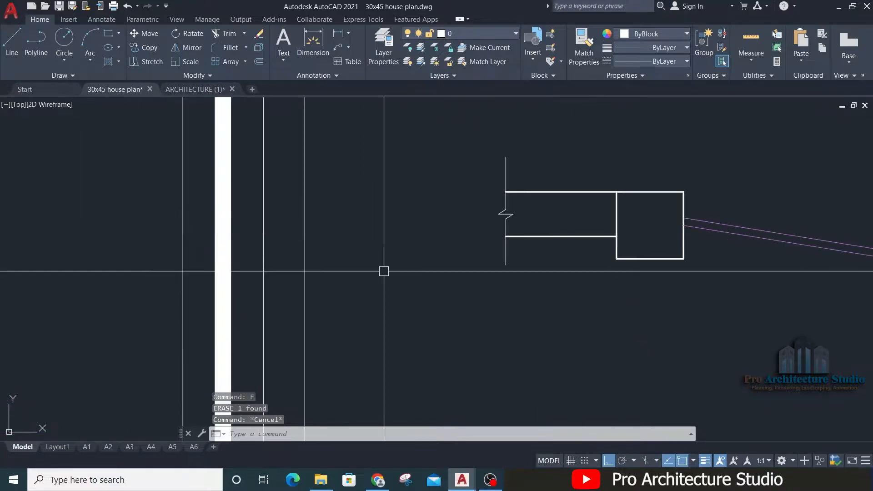
click(343, 290)
click(550, 113)
text(co)
key(Return)
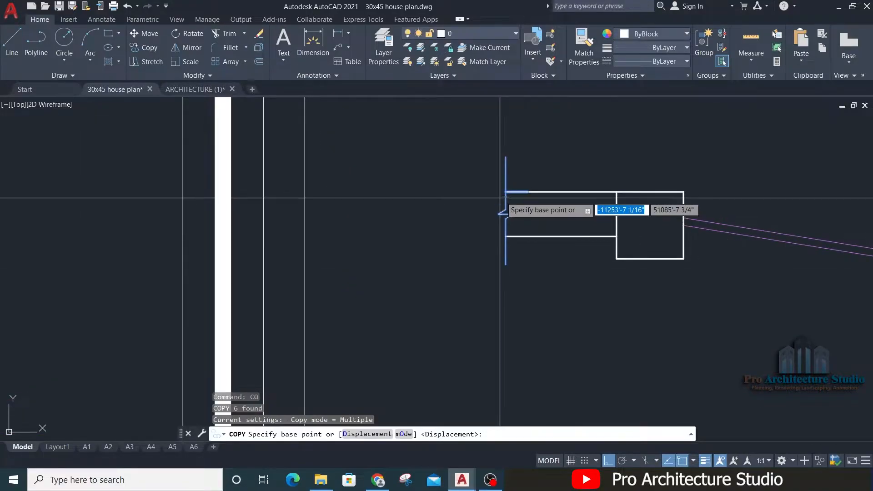
click(505, 191)
scroll(568, 213, down, 4)
middle_drag(756, 198, 395, 246)
scroll(726, 246, up, 2)
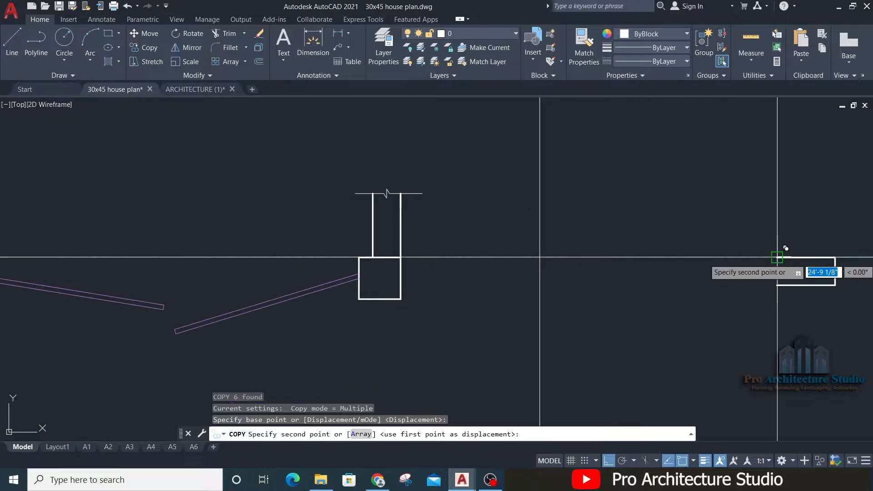
click(777, 257)
middle_drag(848, 240, 343, 241)
click(605, 258)
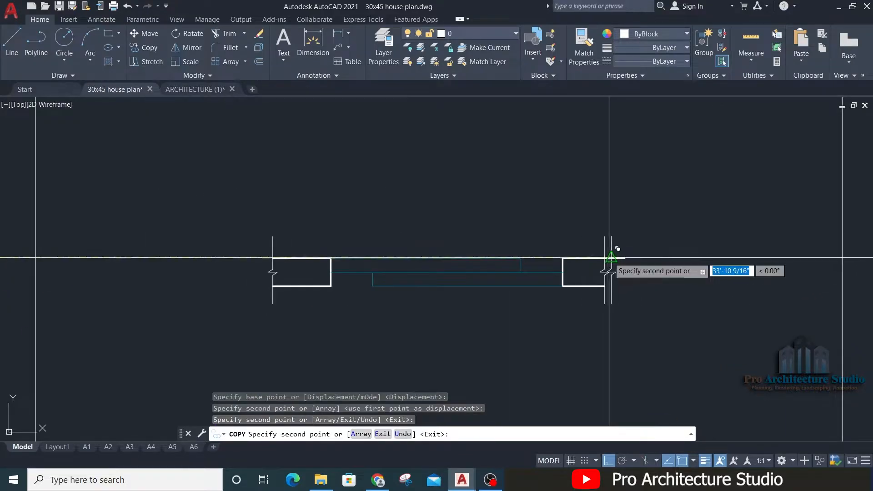
key(Escape)
key(Return)
key(Escape)
scroll(488, 216, down, 2)
Step: Move the whole sliding door plan slightly to the right within the second bay
key(Escape)
middle_drag(427, 264, 448, 205)
scroll(449, 204, down, 4)
key(Escape)
click(378, 232)
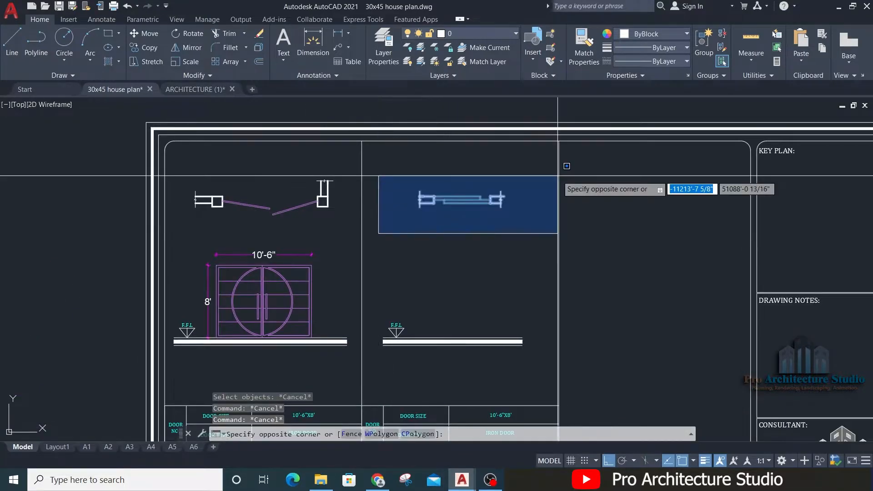
click(557, 176)
text(m)
key(Return)
click(607, 204)
key(Escape)
key(Escape)
scroll(479, 207, up, 4)
text(xl)
key(Return)
Step: Draw vertical construction lines through both jamb faces of the sliding door plan down across the floor level lines
key(Escape)
text(xl)
key(Return)
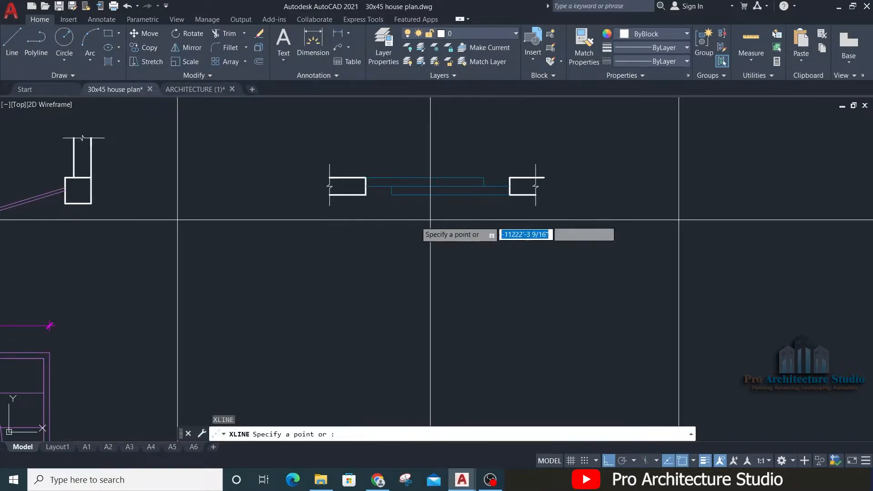
click(365, 195)
click(365, 214)
key(Escape)
key(Return)
click(511, 199)
click(512, 245)
key(Return)
Step: Examine the projected jamb lines against the sliding door plan, the F.F.L line and the neighbouring gate elevation
key(Escape)
middle_drag(402, 347, 341, 173)
key(Escape)
key(Escape)
middle_drag(415, 235, 489, 171)
mouse_move(397, 202)
middle_down()
mouse_move(396, 302)
mouse_move(390, 287)
middle_up()
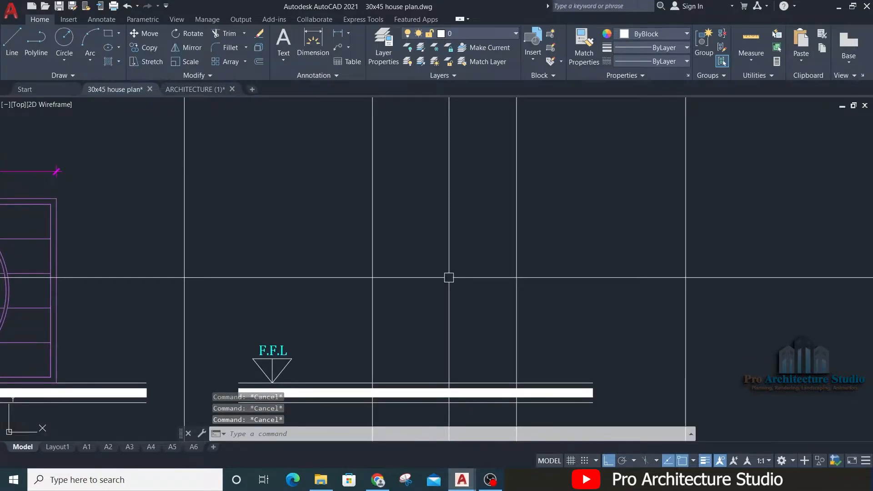
scroll(448, 278, down, 2)
middle_drag(444, 209, 445, 320)
middle_drag(270, 263, 268, 202)
middle_drag(268, 203, 639, 402)
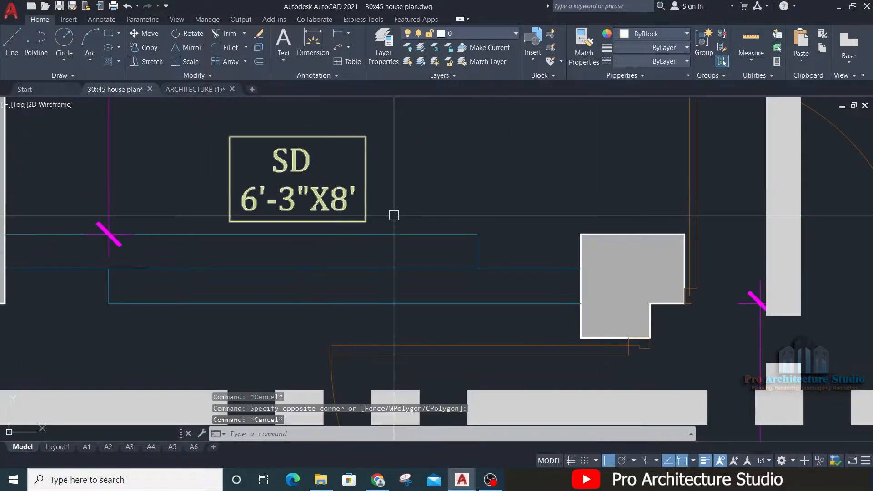
scroll(393, 216, down, 4)
scroll(411, 275, down, 3)
scroll(175, 261, up, 2)
scroll(249, 346, up, 2)
key(Escape)
middle_drag(302, 349, 385, 362)
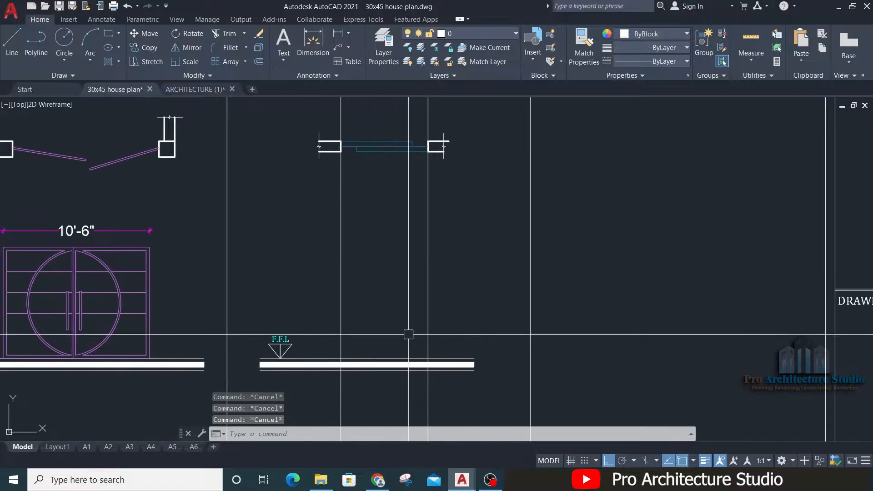
Step: Offset the second bay's upper floor level line 8' upward to mark the sliding door's height
text(o)
key(Return)
text(8')
key(Return)
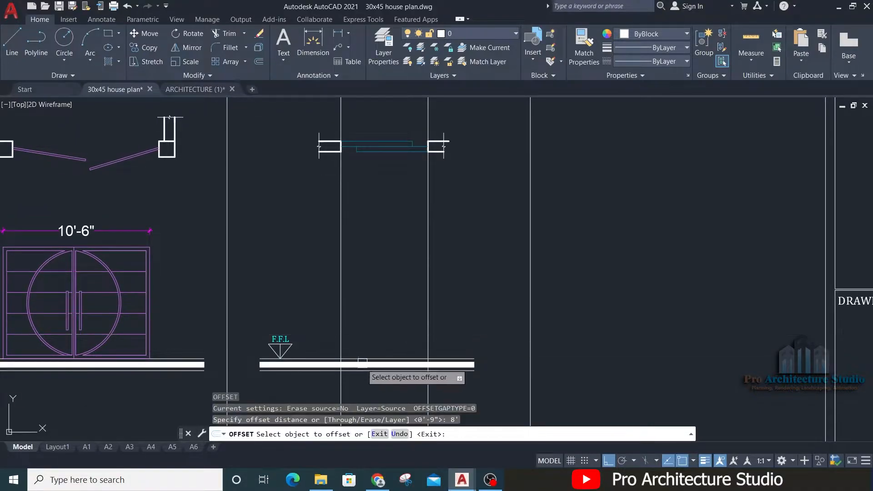
scroll(362, 359, up, 2)
click(362, 358)
click(353, 257)
key(Return)
key(Return)
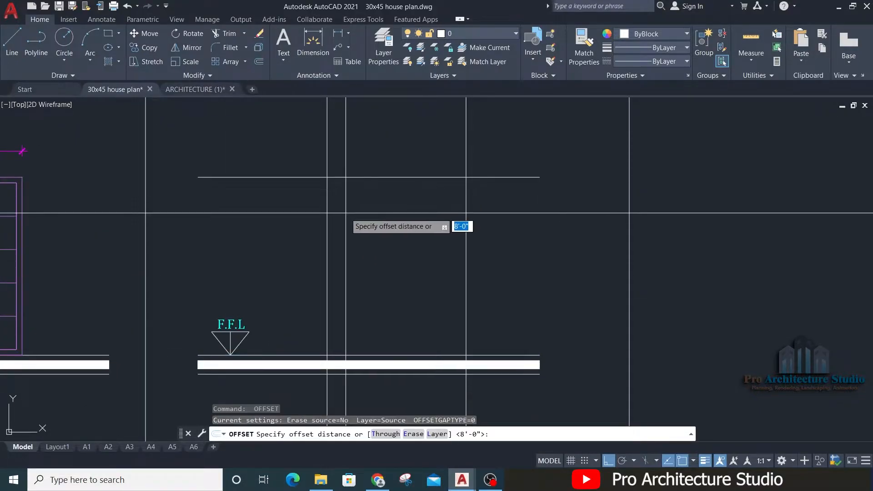
text(f)
key(Return)
key(Escape)
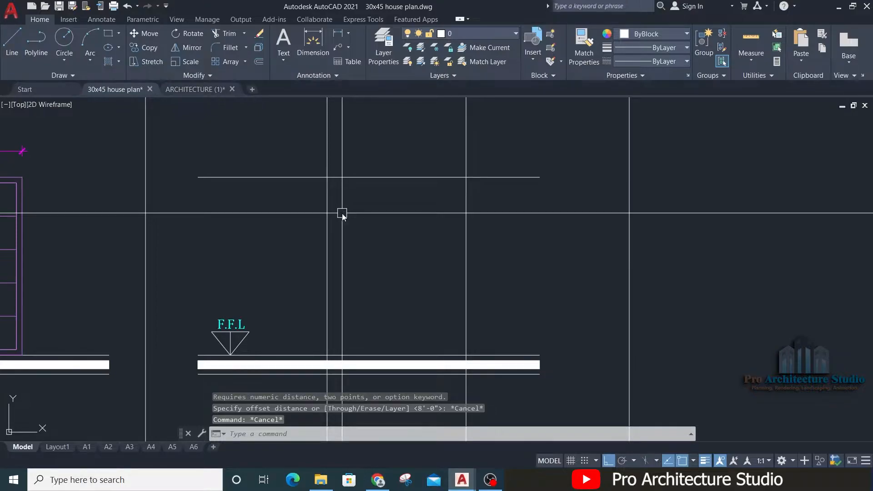
Step: Try to fillet the left vertical construction line with the 8' height line into a corner
text(f)
key(Return)
click(329, 195)
click(341, 177)
key(Return)
key(Escape)
Step: Trim the two jamb lines above the 8' height line and cut that line's ends back to the jambs
text(tr)
key(Return)
click(333, 148)
click(288, 169)
click(281, 177)
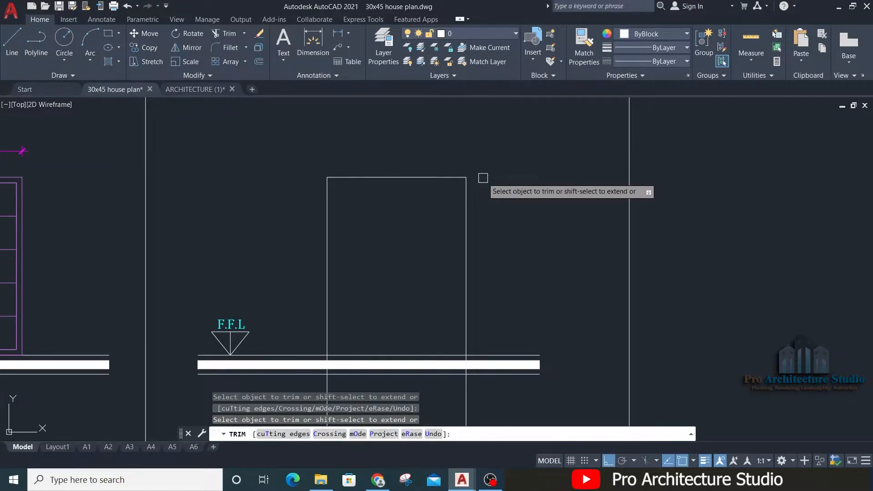
Step: Trim both jamb lines of the sliding door elevation where they pass below the upper floor level line
scroll(473, 357, up, 5)
scroll(719, 231, down, 2)
scroll(263, 248, up, 4)
click(273, 228)
key(Return)
scroll(277, 230, down, 4)
key(Escape)
Step: Erase the leftover pieces of both jamb lines below the floor slab
click(375, 310)
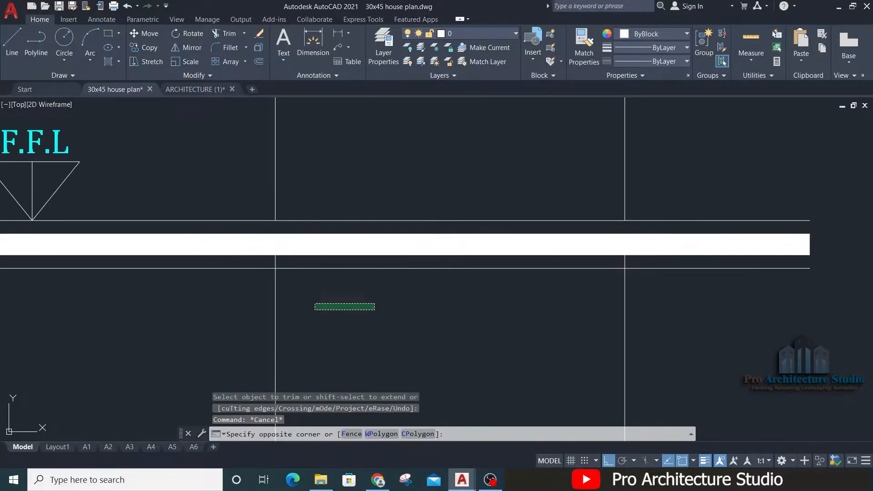
click(256, 298)
text(e)
click(662, 307)
click(591, 325)
text(e)
scroll(520, 331, down, 4)
key(Escape)
middle_drag(532, 170, 505, 239)
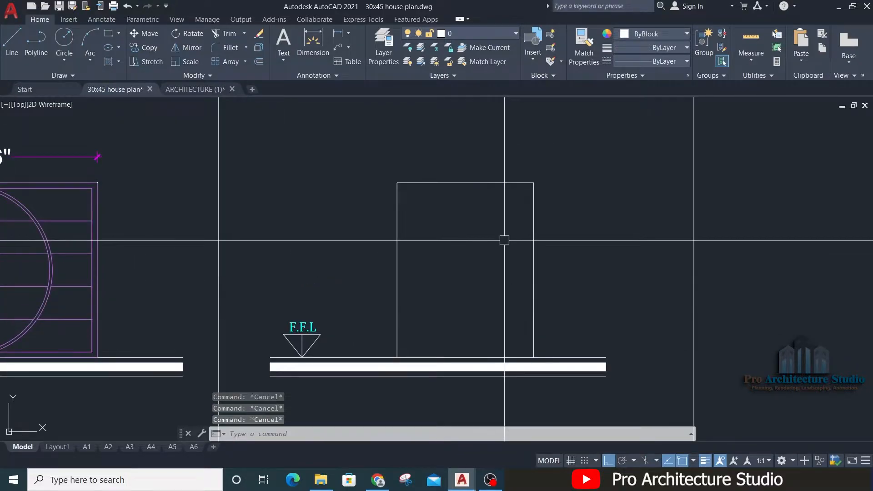
Step: Offset both jamb lines and the head line of the sliding door elevation 1.5" inward to form the frame
text(o )
text(1.5)
key(Return)
click(397, 200)
click(403, 200)
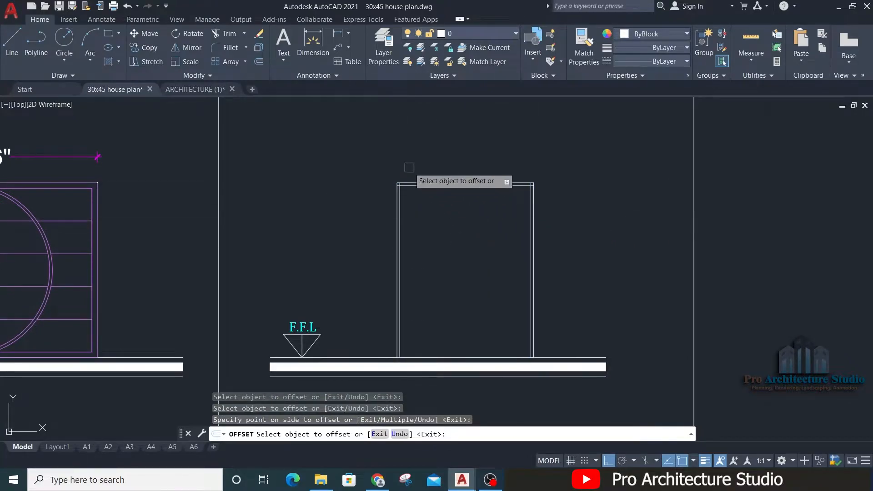
Step: Fillet the two upper inner corners of the sliding door frame into sharp corners
key(Escape)
scroll(395, 218, up, 5)
text(f)
click(373, 218)
click(388, 200)
scroll(396, 198, down, 4)
key(space)
click(414, 197)
scroll(601, 215, up, 4)
click(586, 207)
key(Escape)
key(Escape)
scroll(481, 166, down, 5)
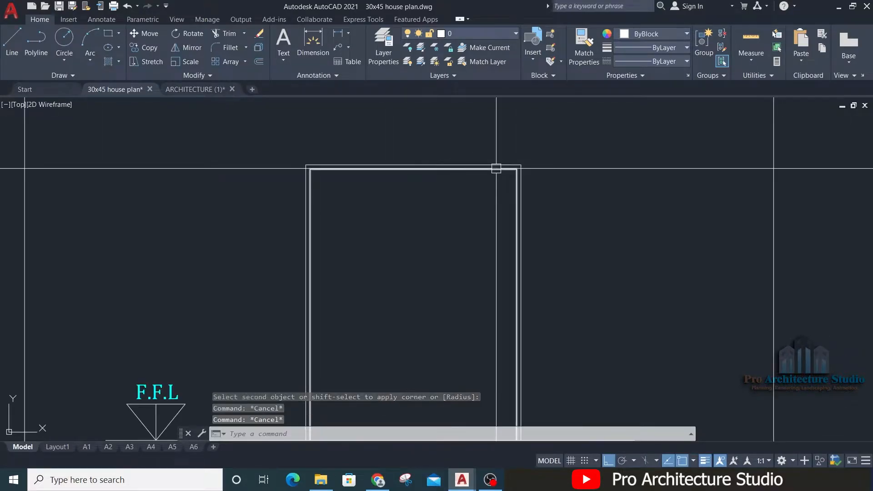
Step: Offset the upper floor level line 1.5" upward to form the bottom rail of the sliding door frame
middle_drag(487, 288, 516, 150)
key(Escape)
text(o)
key(space)
text(1.5)
key(Return)
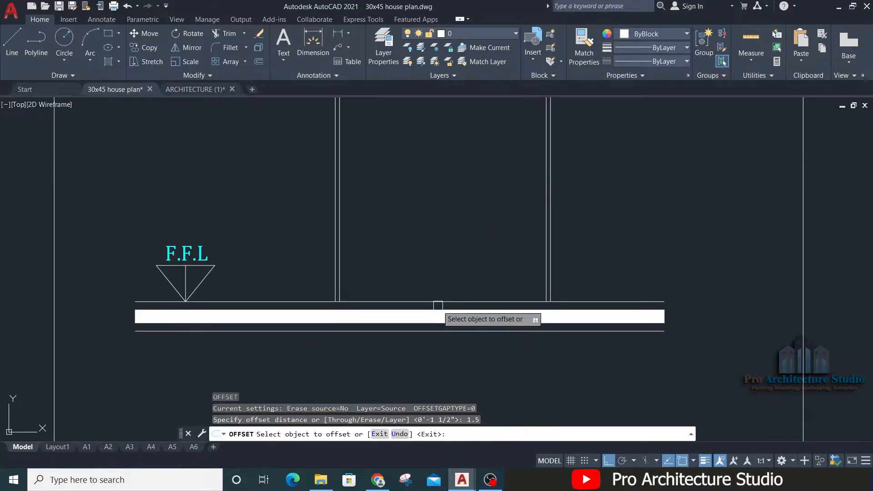
scroll(436, 295, up, 4)
click(342, 296)
click(338, 276)
key(Escape)
key(Escape)
Step: Fillet the bottom rail line with both inner jamb lines to close the lower inner corners of the frame
text(f)
key(space)
scroll(183, 276, up, 2)
click(189, 275)
click(243, 292)
key(space)
click(248, 293)
middle_drag(759, 267, 462, 249)
click(583, 237)
scroll(530, 183, down, 3)
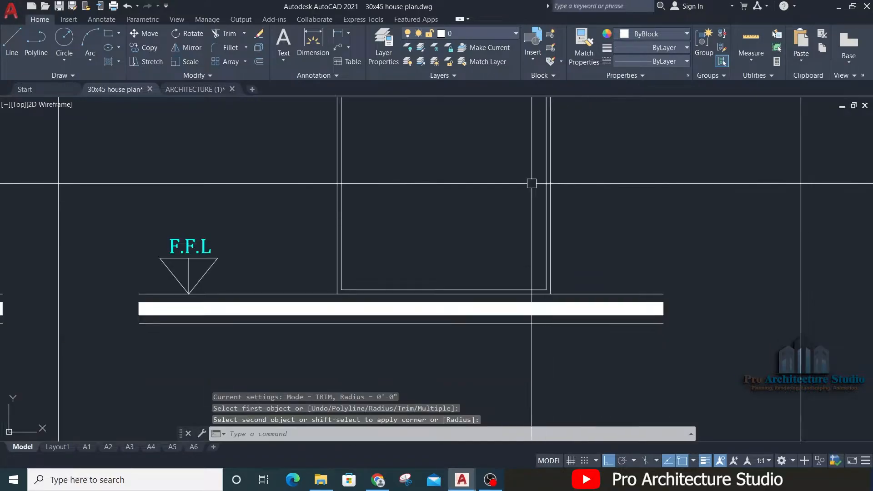
key(Escape)
scroll(380, 195, down, 4)
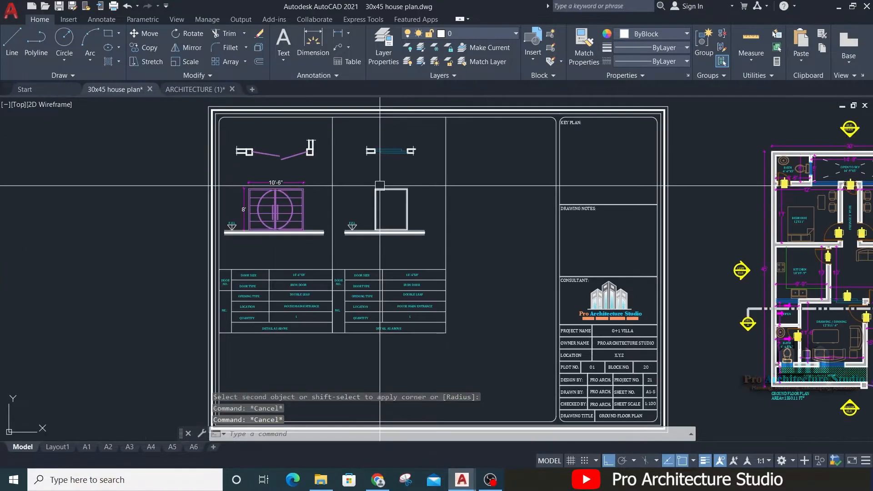
Step: Explode the sliding door panels in the plan above the elevation
scroll(379, 185, up, 1)
text(x)
key(space)
click(401, 159)
scroll(395, 144, up, 5)
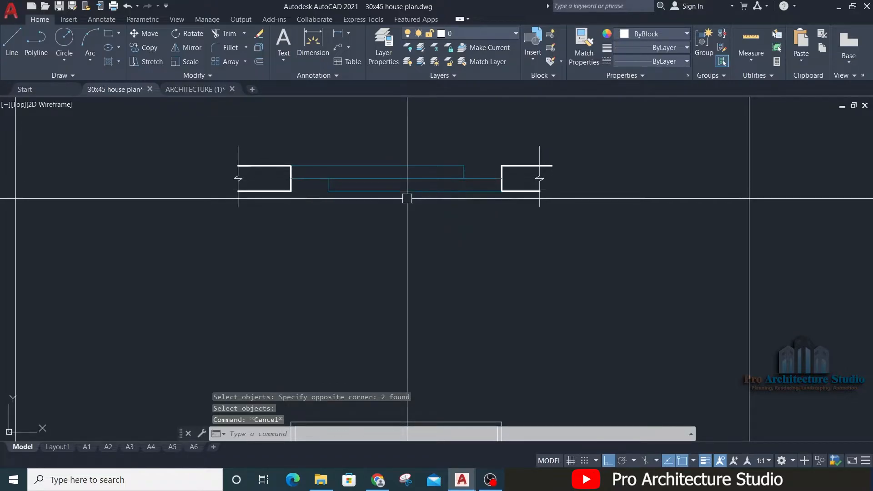
scroll(365, 156, down, 5)
middle_drag(379, 283, 384, 226)
scroll(383, 226, up, 5)
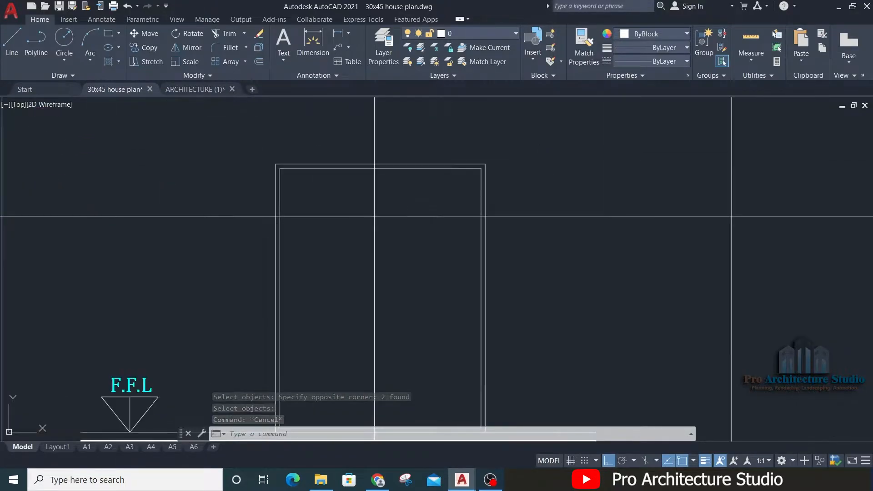
Step: Copy the frame's left pair of vertical lines to the midpoint of the opening as the meeting stile
click(296, 241)
click(245, 195)
text(CO)
key(Return)
scroll(250, 187, up, 4)
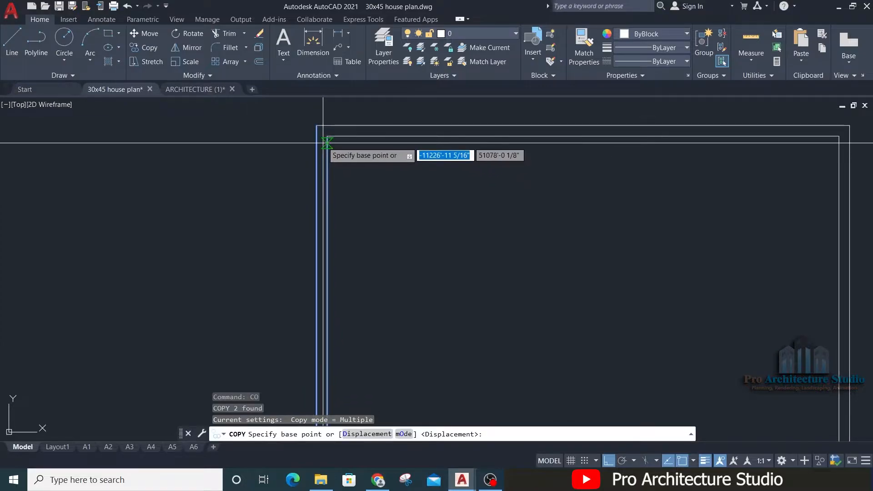
click(327, 138)
middle_drag(556, 152, 499, 175)
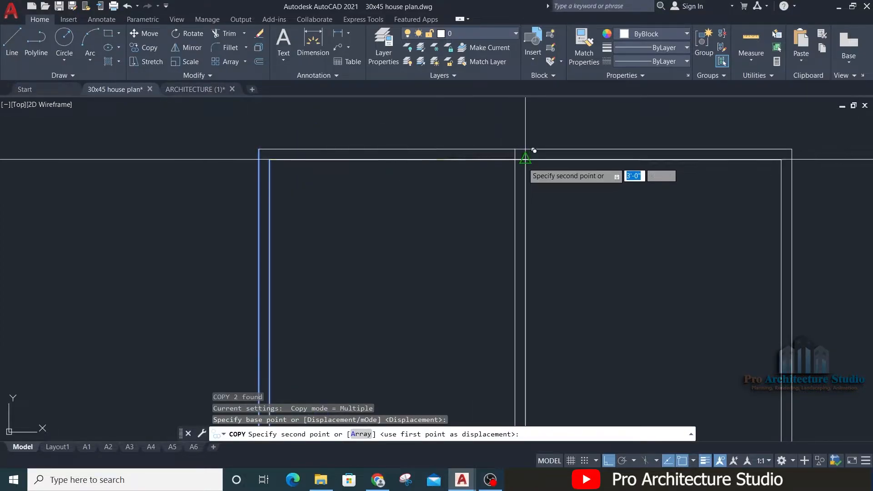
click(525, 159)
key(Escape)
Step: Trim the overlapping lines where the middle stile meets the top and bottom rails of the door frame
text(T)
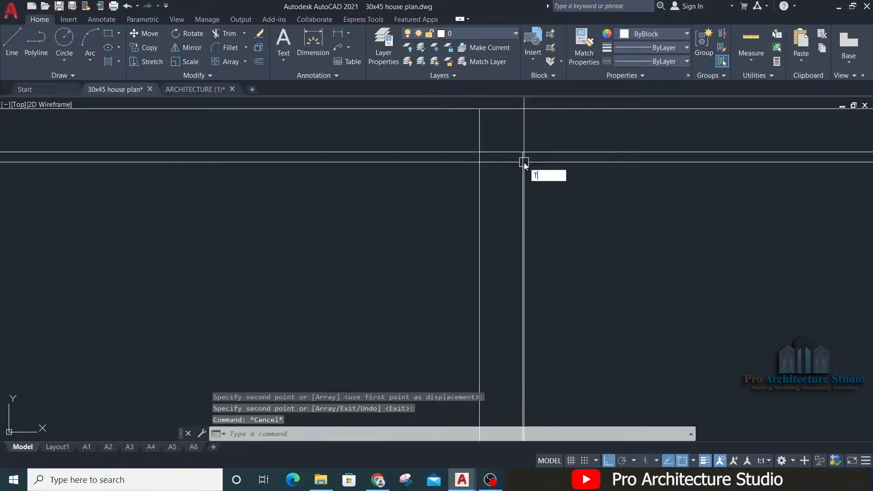
text(R)
key(Return)
scroll(498, 151, down, 5)
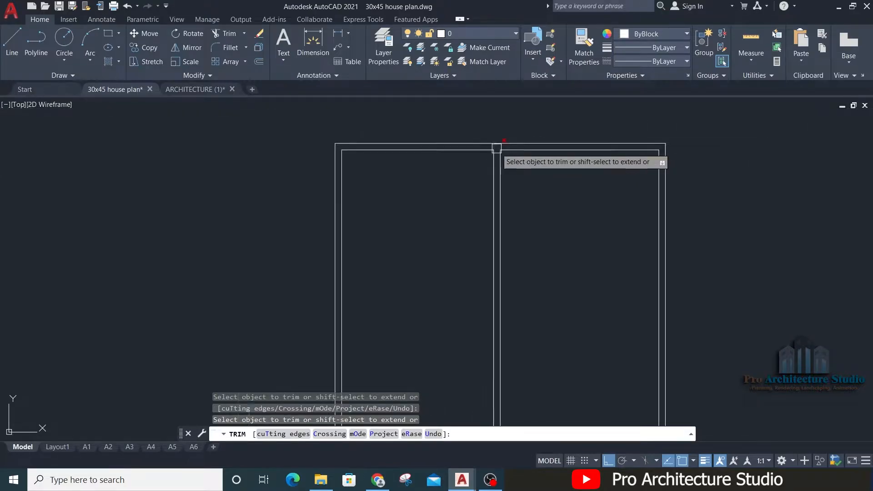
scroll(497, 149, up, 8)
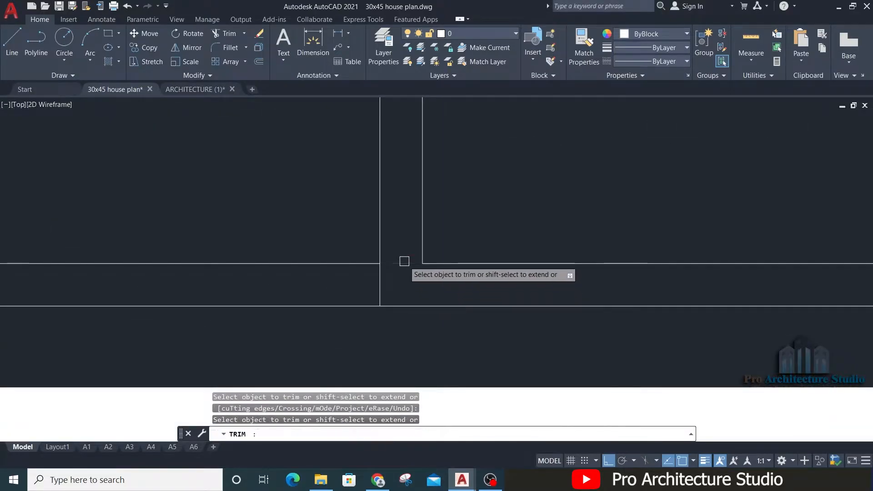
scroll(404, 261, down, 6)
key(Escape)
key(Escape)
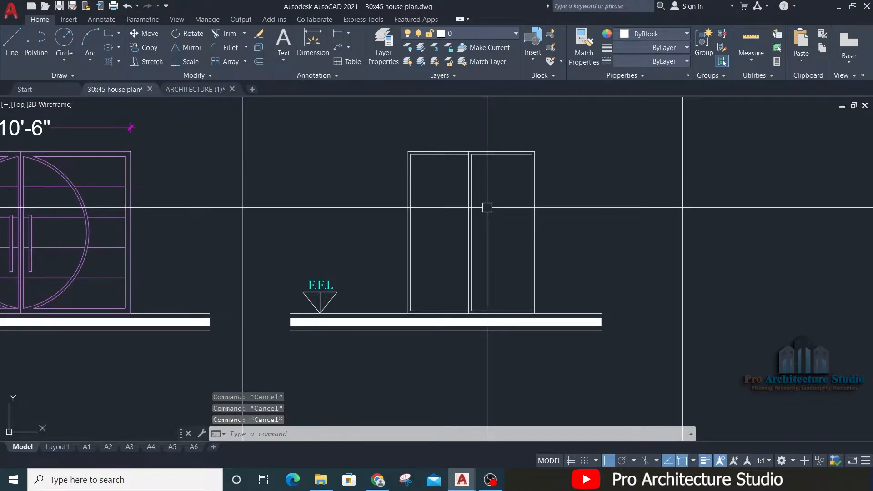
Step: Draw a horizontal leader arrow without text in the left door panel, pointing left
scroll(521, 243, up, 3)
text(le)
key(Return)
scroll(477, 264, up, 4)
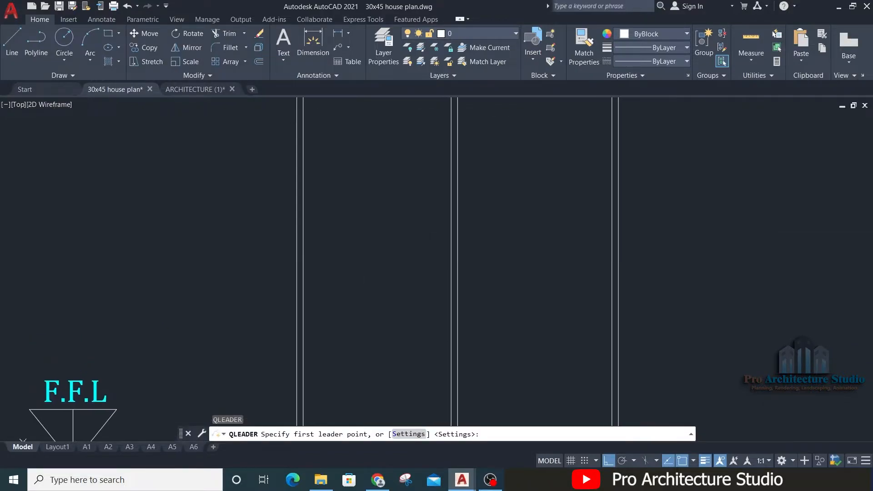
click(340, 291)
click(419, 291)
key(Escape)
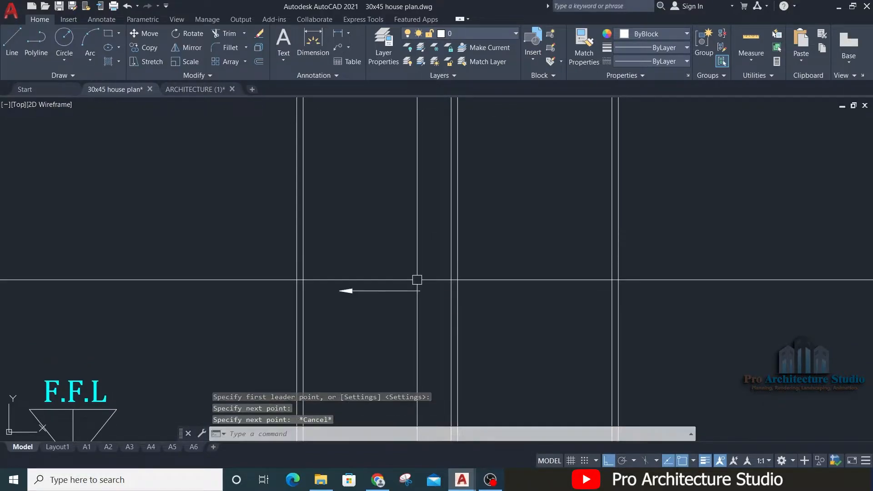
Step: Mirror the arrow into the right door panel and move both arrows slightly upward
click(419, 258)
click(384, 329)
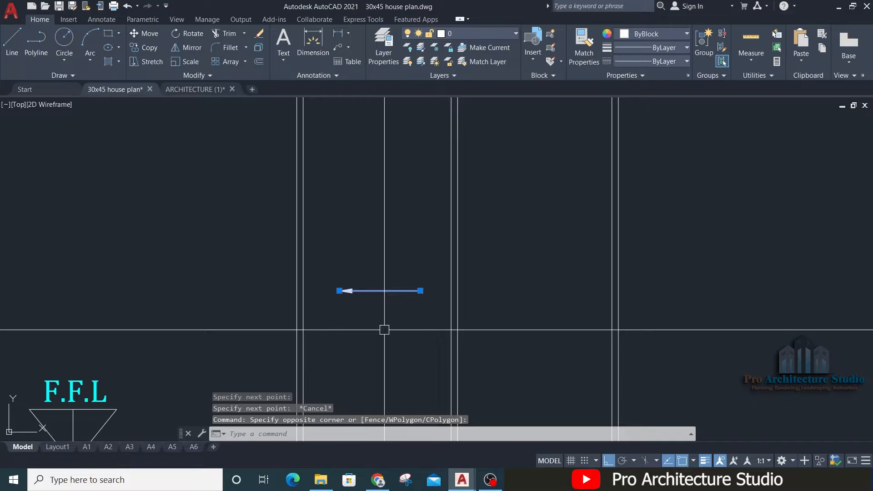
key(Return)
click(378, 266)
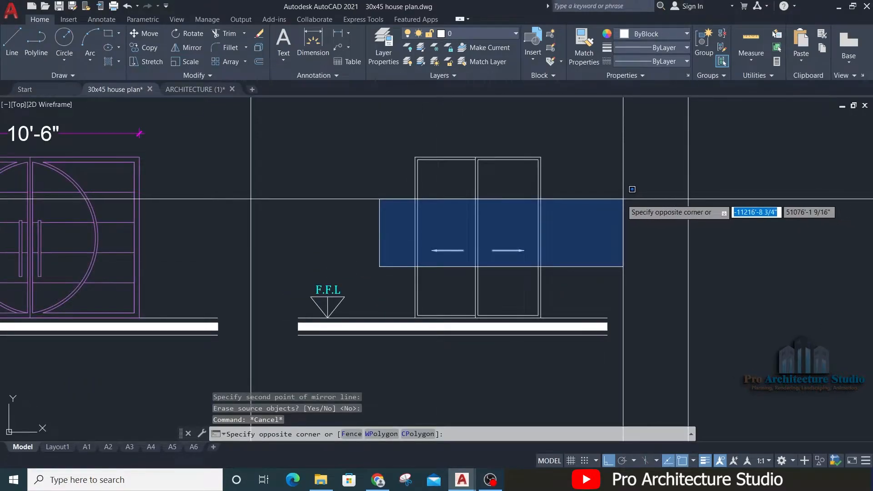
click(619, 200)
text(m)
key(Return)
click(608, 239)
click(609, 231)
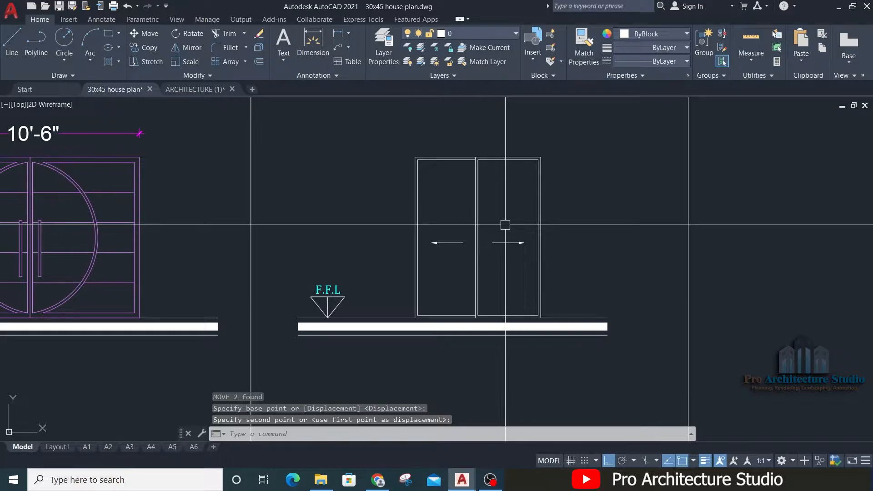
key(Escape)
key(Escape)
key(Escape)
Step: Match the properties of the sliding door panels in the plan onto the elevation's frame lines
middle_drag(486, 164, 507, 228)
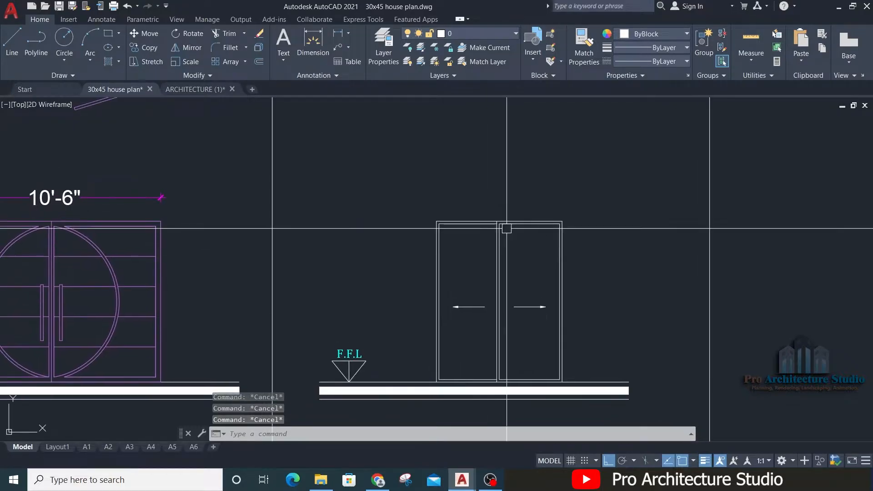
scroll(509, 224, down, 4)
text(ma)
key(Return)
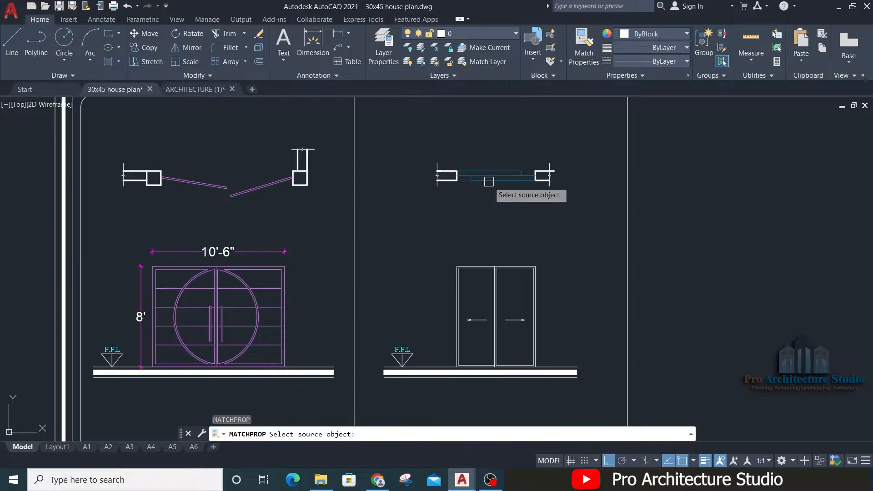
click(493, 179)
scroll(540, 250, up, 2)
click(550, 240)
click(346, 299)
key(Return)
key(Escape)
key(Escape)
key(Escape)
Step: Add a linear dimension for the sliding door's width above the elevation, level with the gate's width dimension
text(dli)
key(Return)
scroll(493, 271, up, 4)
click(593, 286)
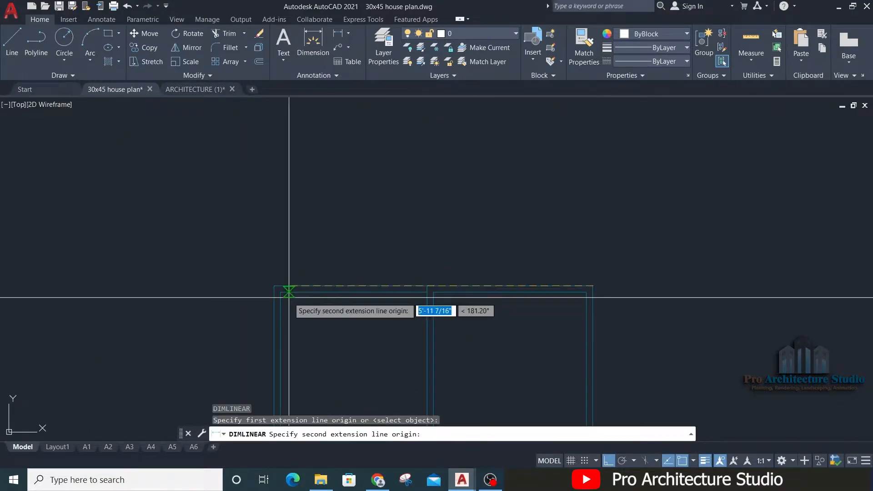
click(281, 291)
scroll(318, 273, down, 4)
scroll(450, 273, up, 4)
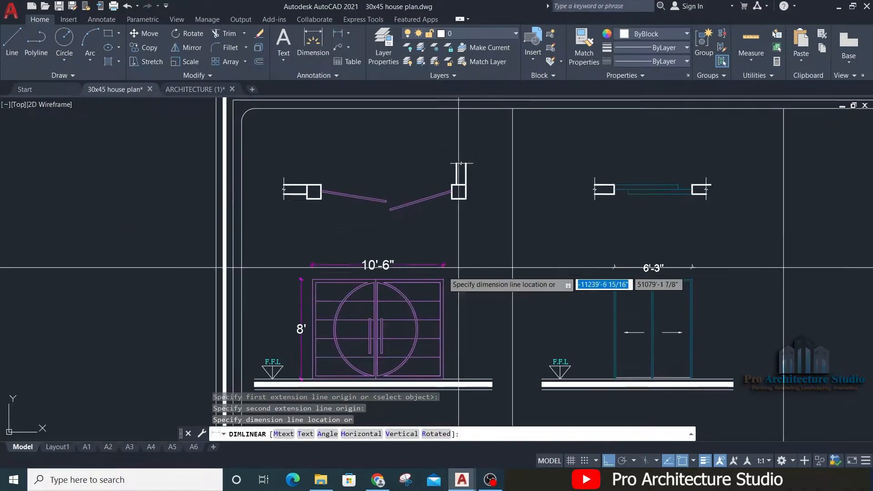
click(484, 250)
key(Return)
scroll(484, 250, down, 4)
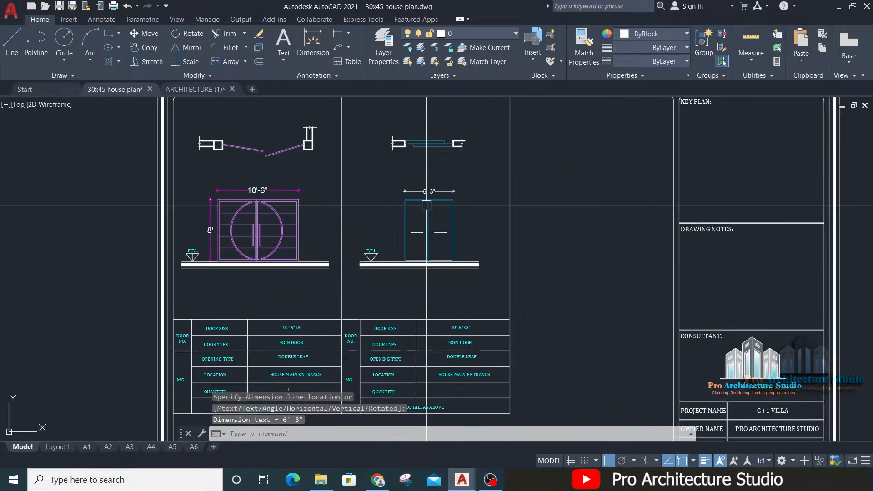
Step: Add a vertical linear dimension for the sliding door's height beside its left jamb
scroll(406, 185, up, 4)
scroll(432, 188, up, 2)
key(Return)
click(432, 189)
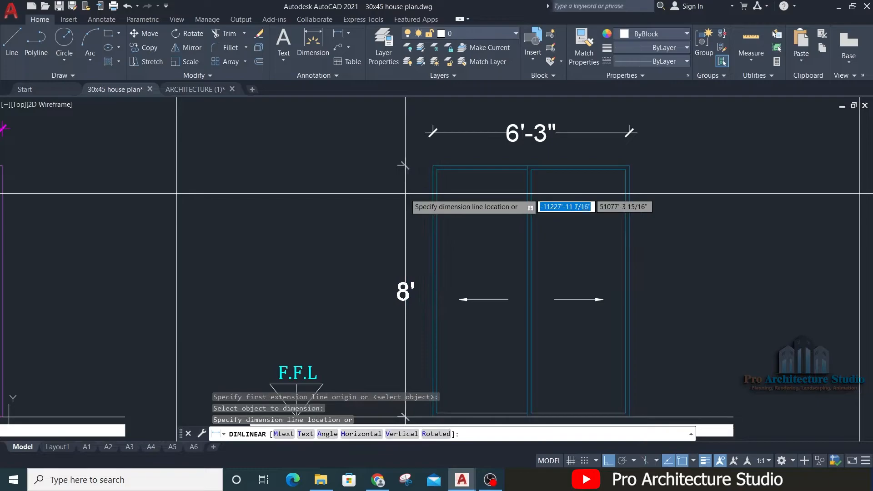
click(407, 189)
key(Escape)
key(Escape)
Step: Match the properties of the gate's width dimension onto the sliding door's width and height dimensions
scroll(406, 189, down, 4)
text(ma)
key(Return)
click(186, 168)
click(452, 168)
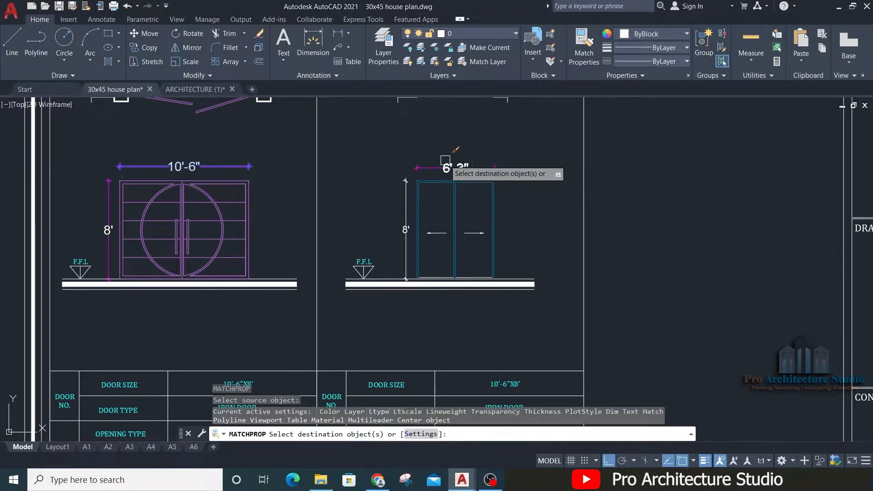
click(405, 203)
key(Return)
scroll(372, 219, down, 4)
key(Escape)
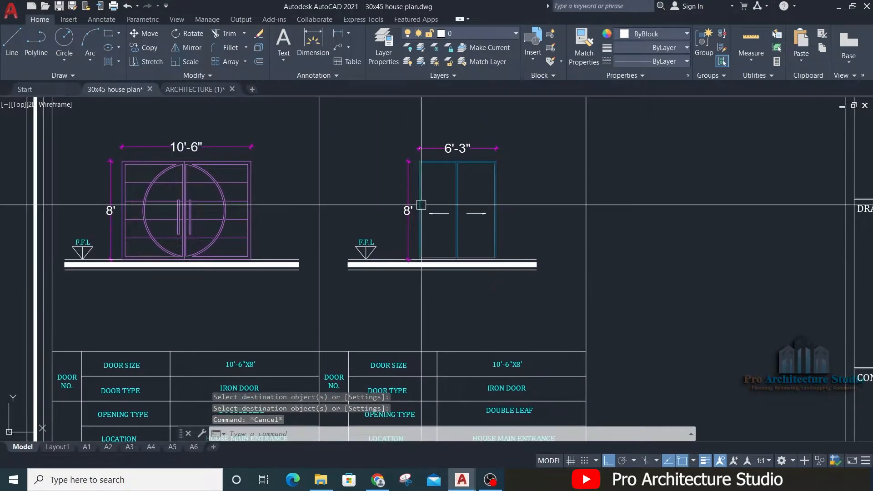
middle_drag(412, 297, 400, 229)
scroll(401, 200, up, 4)
scroll(358, 283, down, 2)
scroll(366, 300, up, 2)
middle_drag(487, 154, 415, 382)
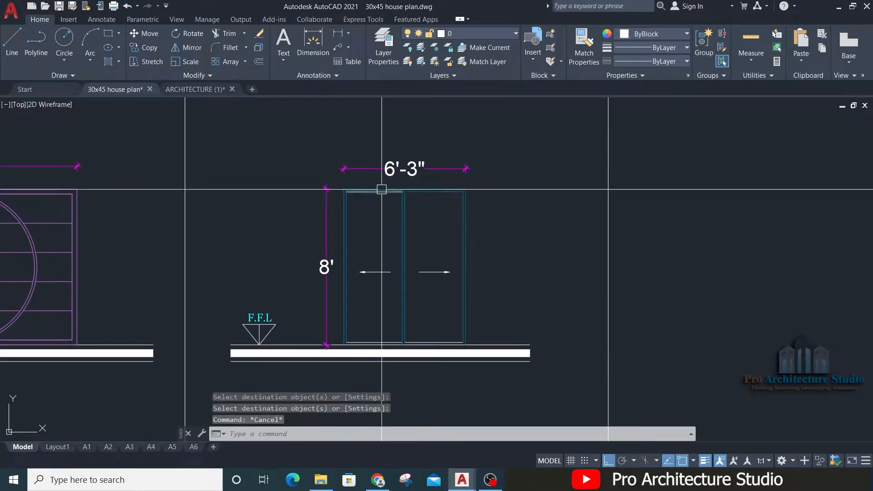
Step: Set the door size in the sliding door's schedule table to 6'-3"X8'
middle_drag(446, 357, 391, 160)
scroll(417, 320, up, 2)
click(417, 304)
scroll(444, 314, up, 2)
double_click(444, 314)
key(BackSpace)
key(BackSpace)
key(BackSpace)
key(BackSpace)
key(BackSpace)
key(BackSpace)
text(6'-3")
click(495, 228)
Step: Match the properties of the sliding door's jamb line onto the bottom frame lines of its elevation
scroll(460, 249, down, 6)
mouse_move(373, 260)
middle_down()
mouse_move(378, 378)
mouse_move(350, 309)
middle_up()
scroll(331, 330, up, 2)
middle_drag(439, 356, 302, 296)
mouse_move(327, 254)
middle_down()
mouse_move(352, 403)
mouse_move(337, 275)
middle_up()
middle_drag(318, 196, 328, 230)
key(Escape)
scroll(312, 147, up, 2)
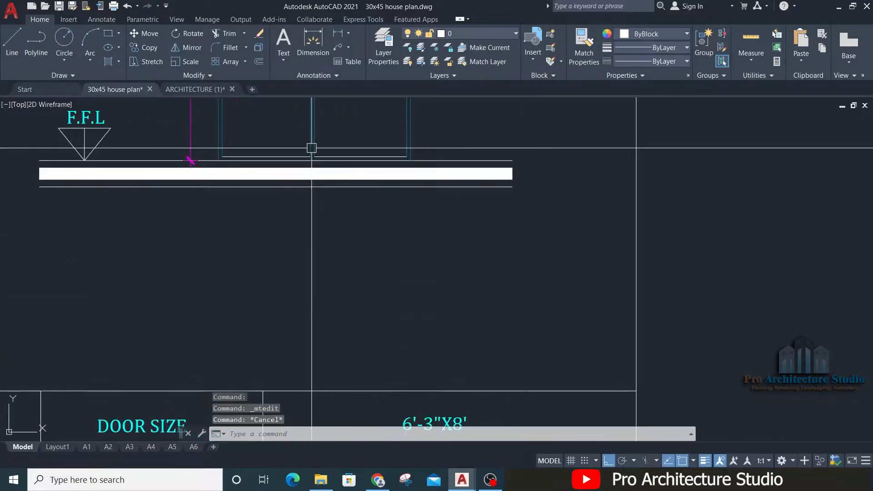
text(MA)
key(Return)
click(406, 131)
click(153, 248)
click(442, 134)
key(Return)
key(Escape)
Step: Change the sliding door's door type to GLASS DOOR WITH ALUMINUM FRAME and widen its text box to keep it on one line
scroll(441, 134, down, 3)
scroll(418, 268, up, 3)
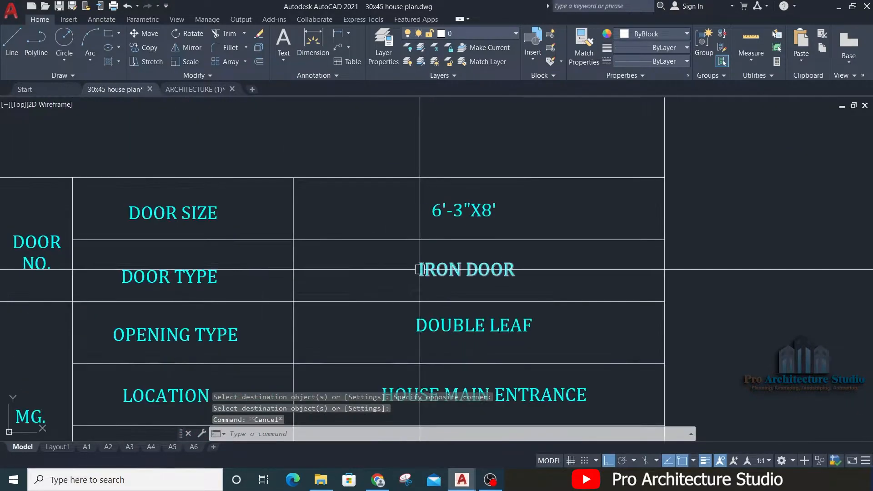
double_click(431, 269)
text(ALUMI)
text(GLASS)
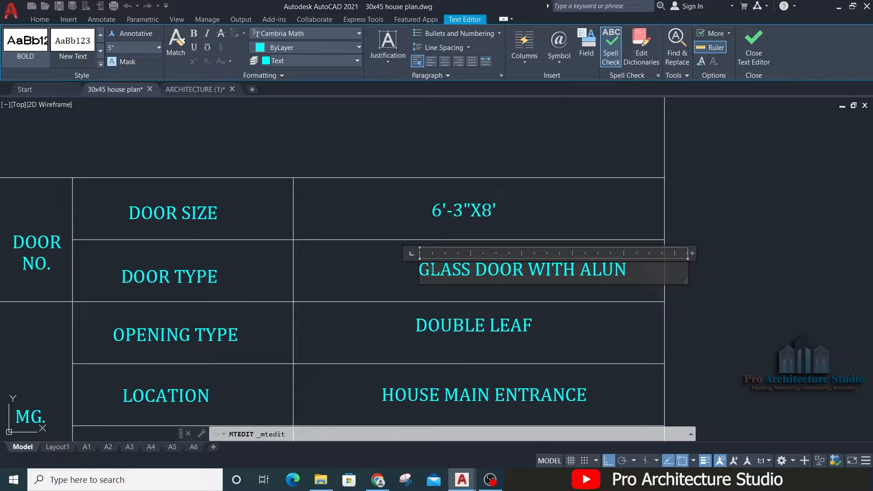
click(676, 263)
text(FRAME)
drag(691, 255, 835, 256)
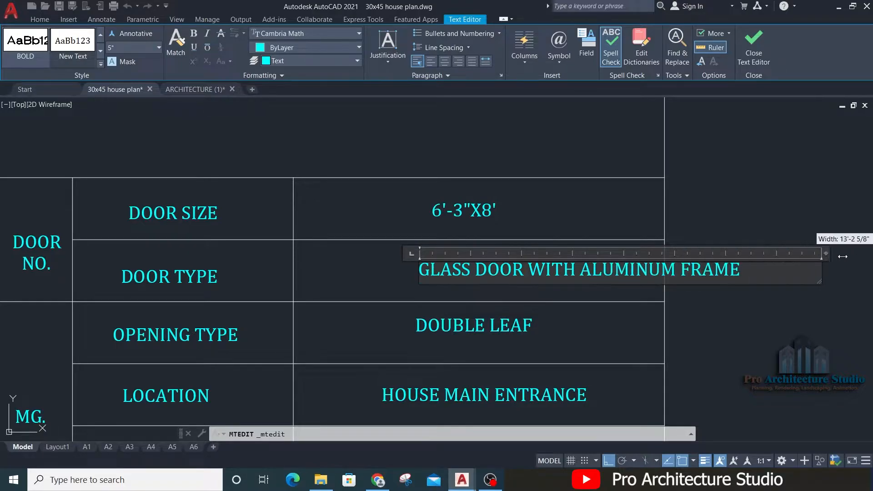
click(564, 304)
Step: Move the door type text so that it sits inside its table cell
click(522, 266)
text(m)
key(space)
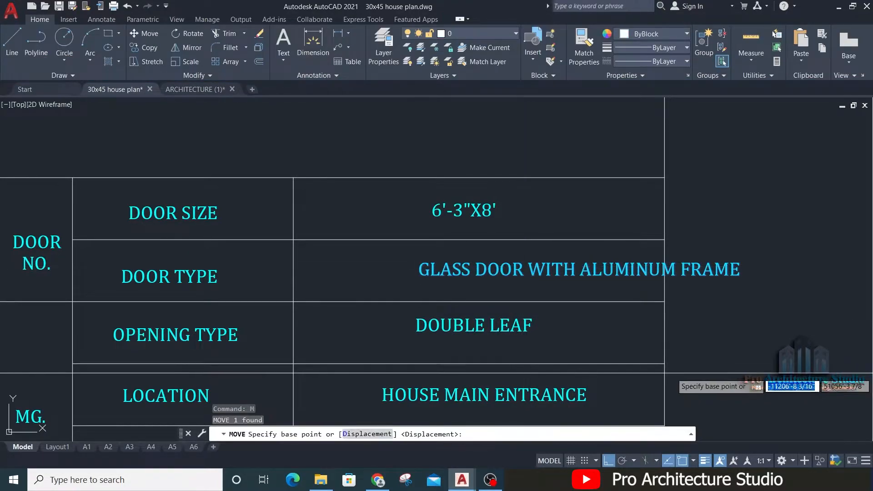
click(871, 369)
click(765, 344)
Step: Change the opening type in the sliding door's table to SLIDING
scroll(142, 318, down, 5)
scroll(345, 193, up, 6)
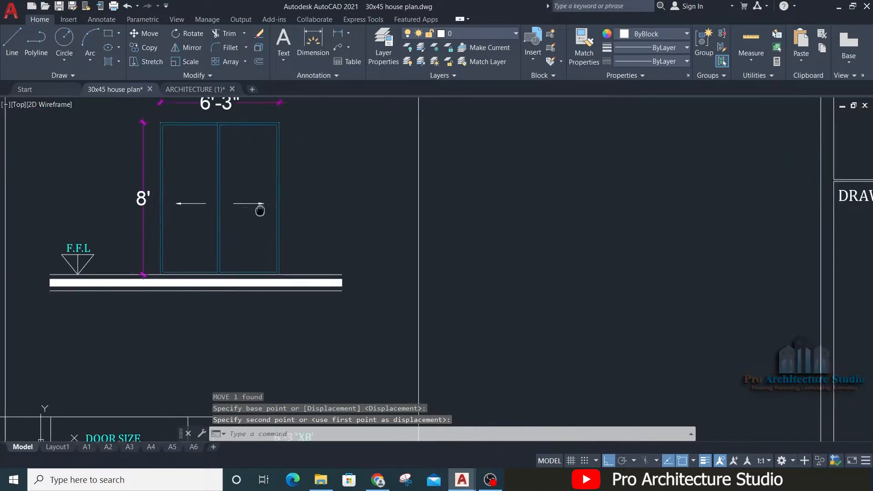
scroll(344, 192, down, 2)
scroll(405, 292, up, 5)
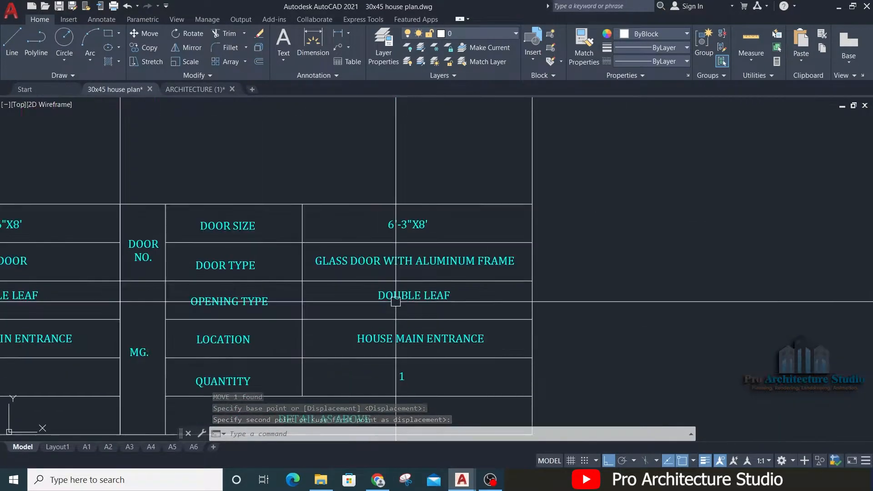
click(405, 292)
double_click(405, 292)
text(SL)
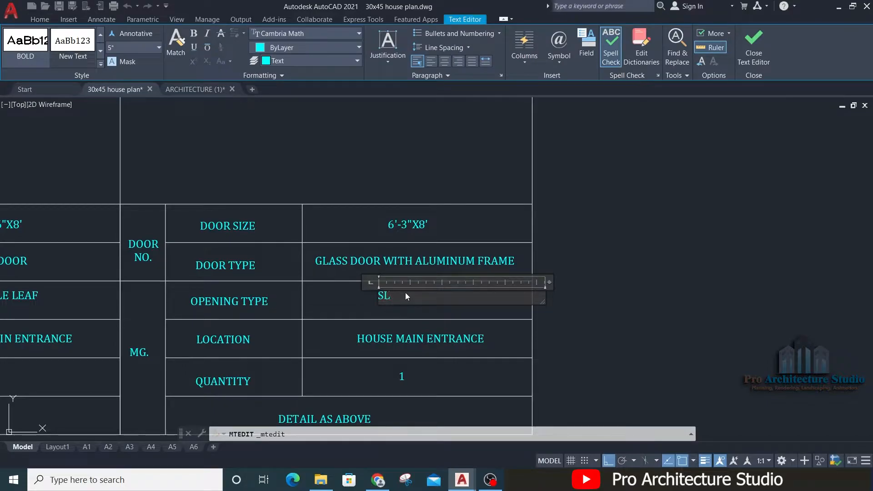
text(IDING)
click(617, 245)
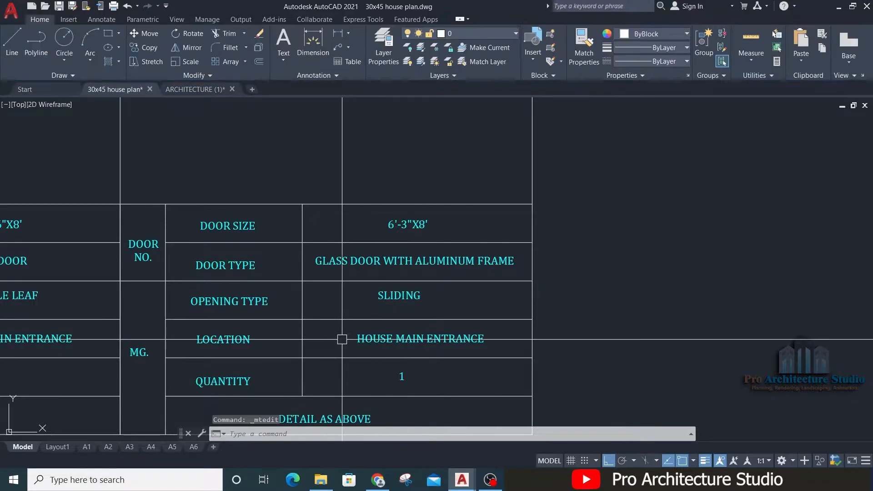
Step: Check where the SD door sits in the floor plan and set its table location to DRAWING ROOM
scroll(307, 158, down, 6)
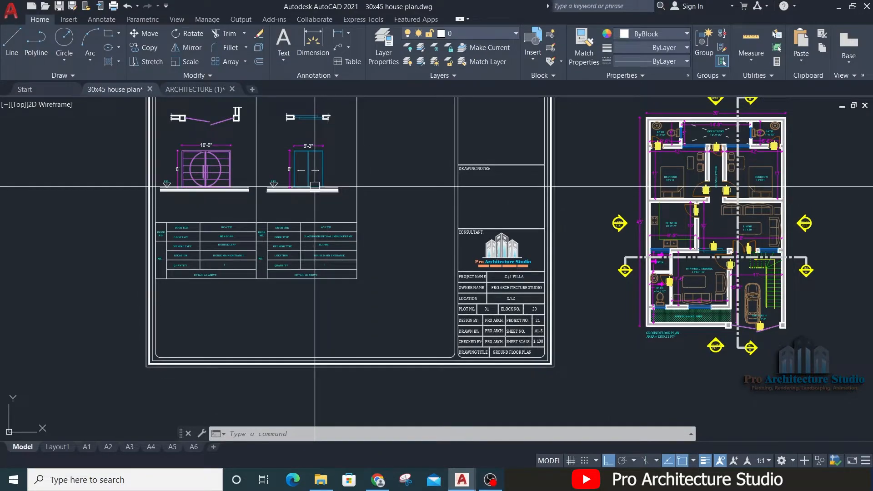
scroll(728, 273, up, 6)
middle_drag(629, 263, 573, 330)
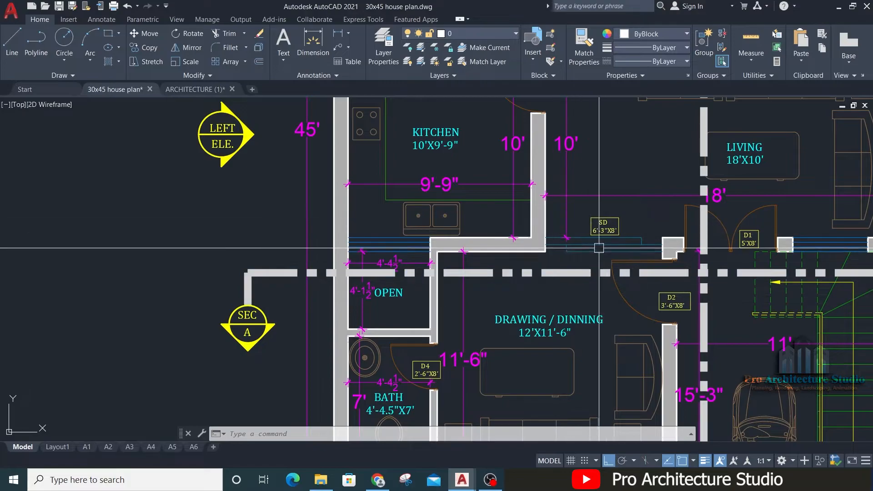
scroll(599, 248, down, 5)
scroll(363, 299, up, 8)
click(487, 257)
double_click(541, 265)
text(DR)
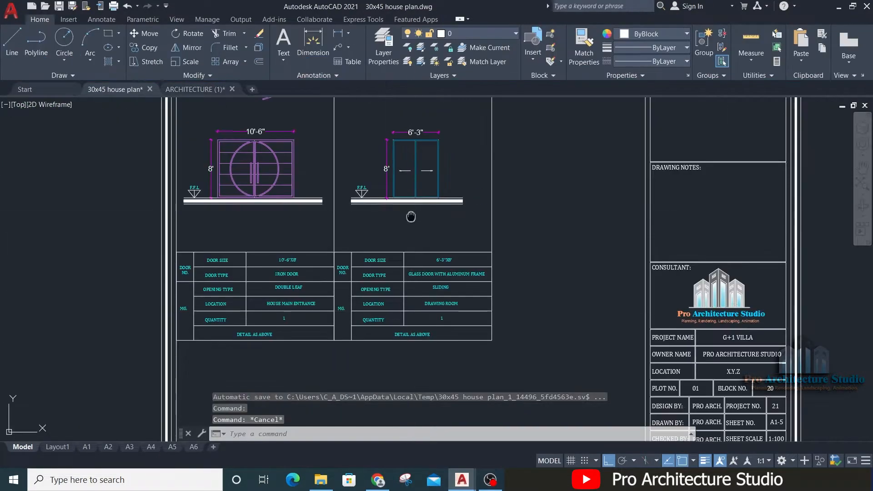
scroll(413, 234, up, 4)
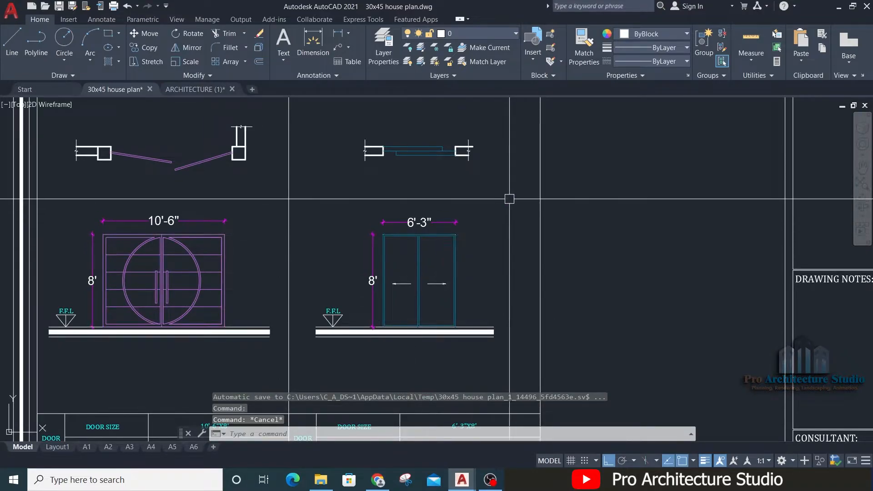
Step: Replace the door number MG. in the sliding door's table with SD
scroll(272, 171, down, 5)
scroll(782, 301, up, 5)
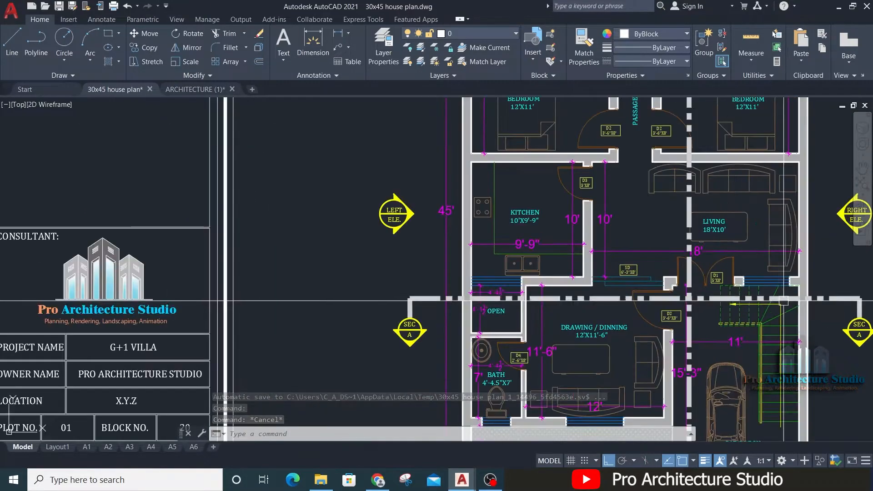
scroll(662, 290, down, 5)
scroll(464, 363, up, 6)
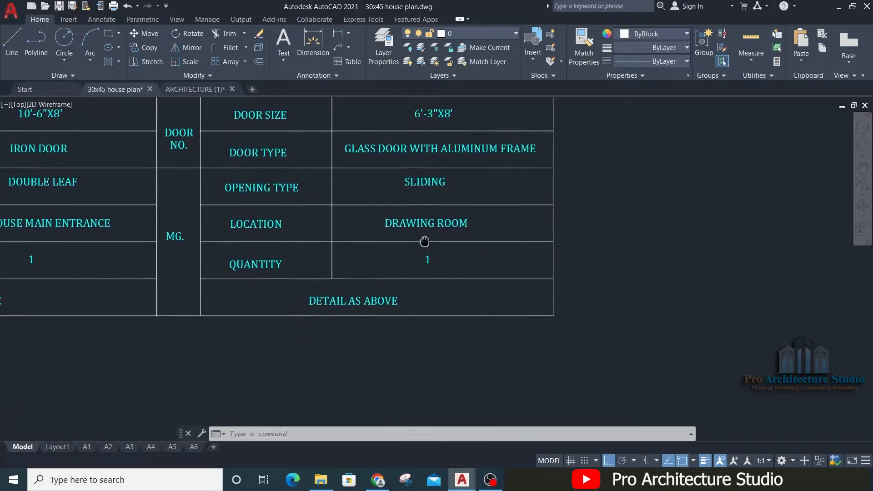
middle_drag(281, 284, 448, 355)
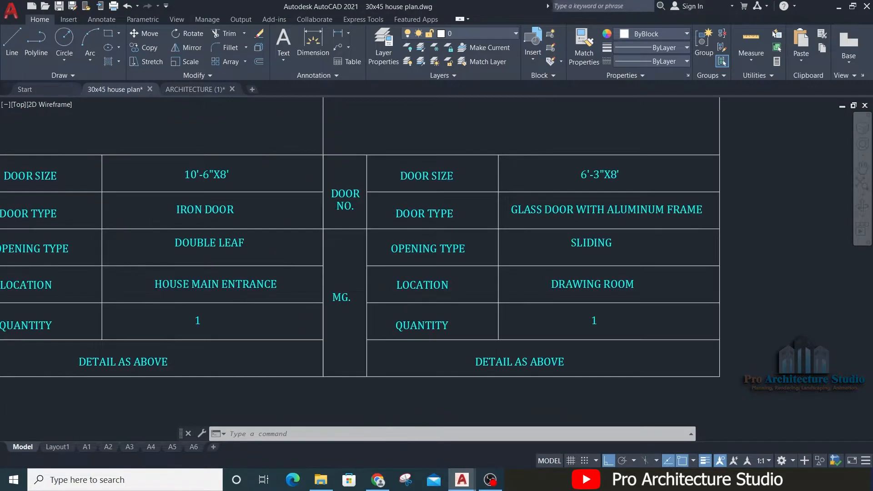
double_click(342, 298)
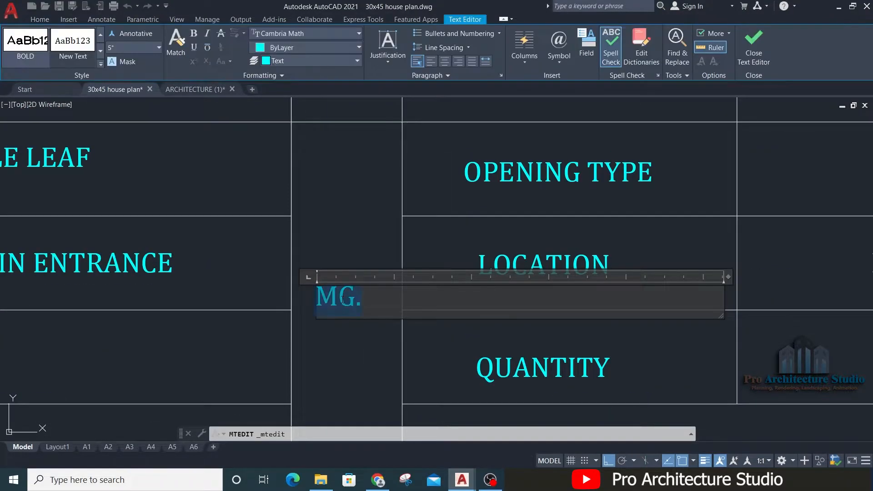
text(SD)
click(362, 327)
Step: Compare the SD tag in the floor plan with the entries in the gate and sliding door tables
scroll(228, 260, down, 5)
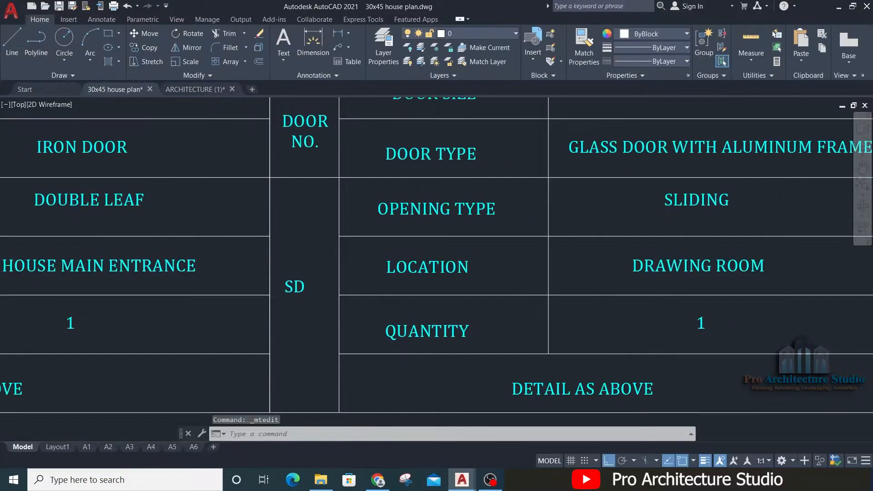
scroll(645, 282, up, 10)
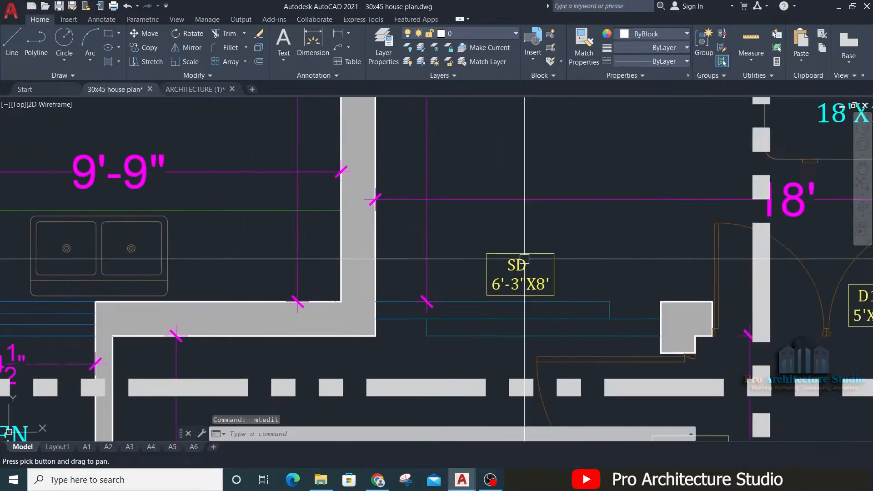
scroll(520, 260, down, 3)
scroll(837, 310, up, 2)
scroll(690, 269, down, 2)
scroll(574, 249, down, 4)
middle_drag(122, 251, 616, 246)
middle_drag(249, 255, 635, 278)
scroll(297, 296, up, 4)
scroll(430, 265, down, 2)
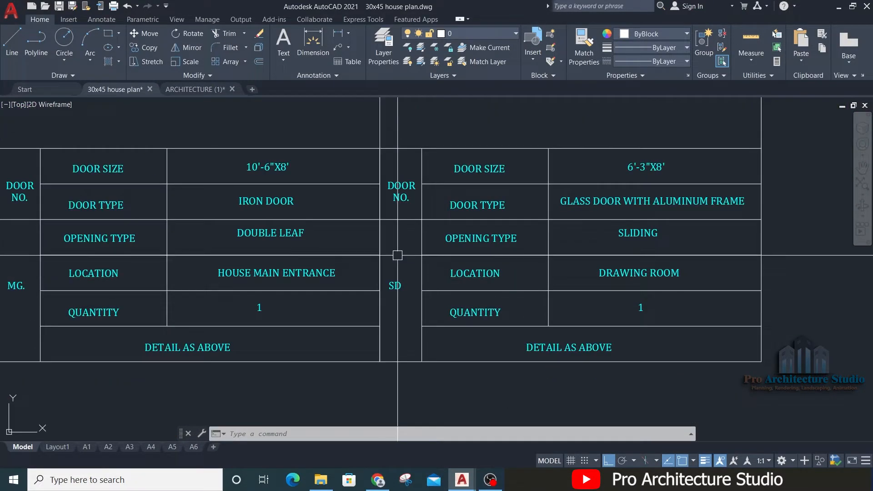
scroll(397, 255, down, 5)
scroll(414, 278, up, 1)
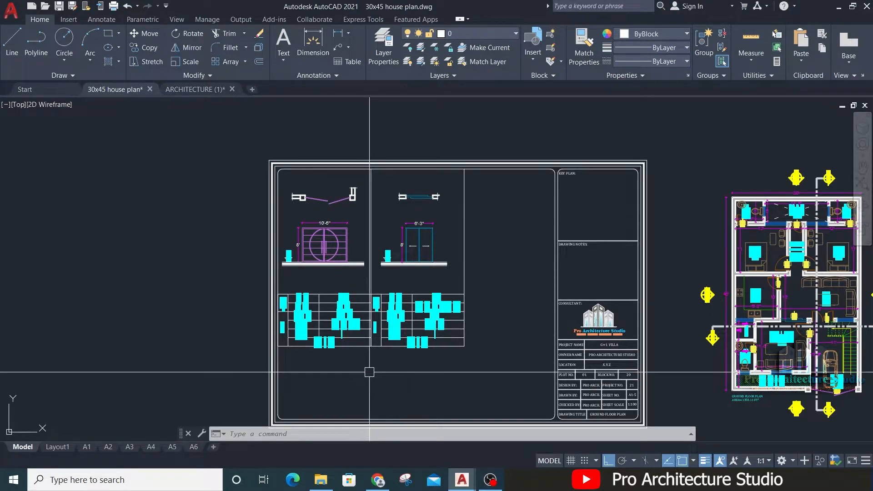
Step: Copy the sliding door's table, column border, ground line and F.F.L marker into the next column of the sheet
scroll(468, 275, up, 2)
middle_drag(501, 260, 509, 219)
click(545, 217)
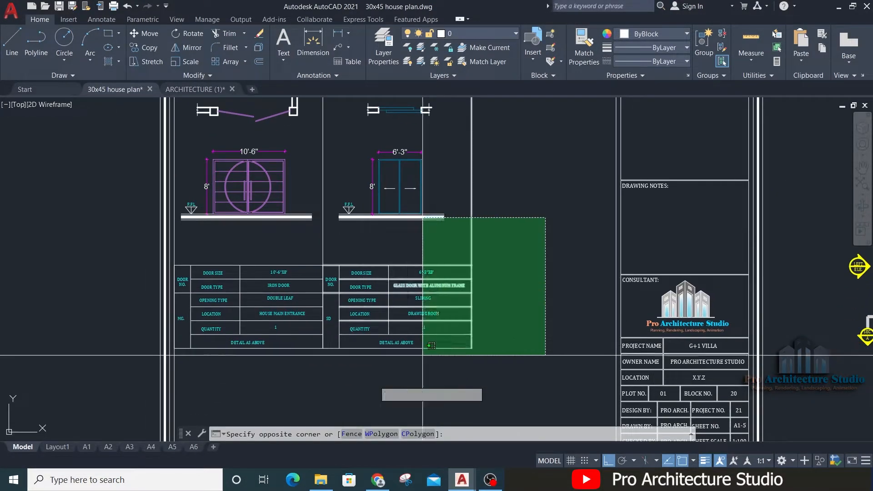
click(331, 406)
click(524, 232)
click(298, 248)
scroll(331, 201, up, 6)
click(447, 177)
click(372, 298)
text(co)
scroll(372, 296, down, 4)
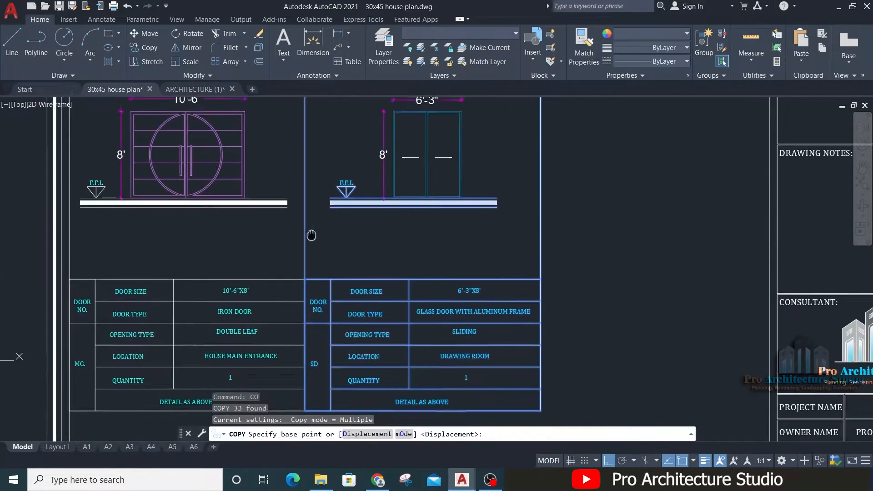
middle_drag(311, 234, 306, 221)
click(301, 266)
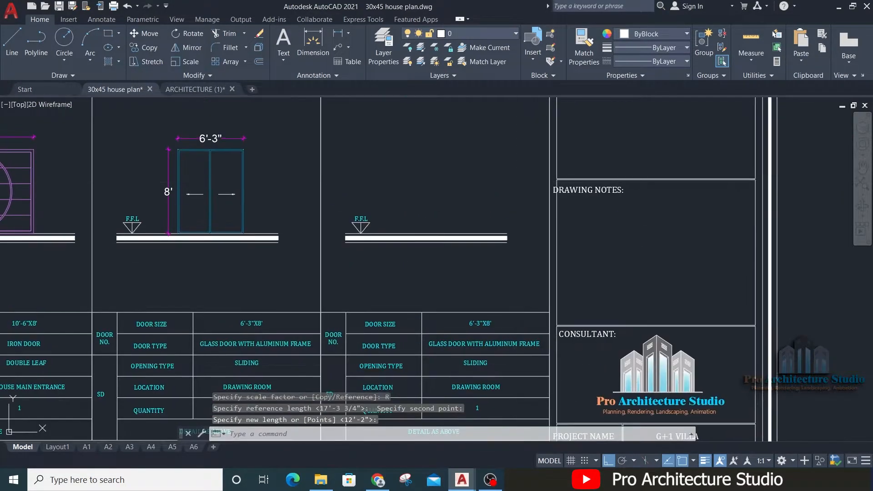
Step: Move the third column's ground line and F.F.L marker so they are centred between the column borders
click(518, 182)
click(347, 295)
text(m)
click(609, 275)
click(620, 275)
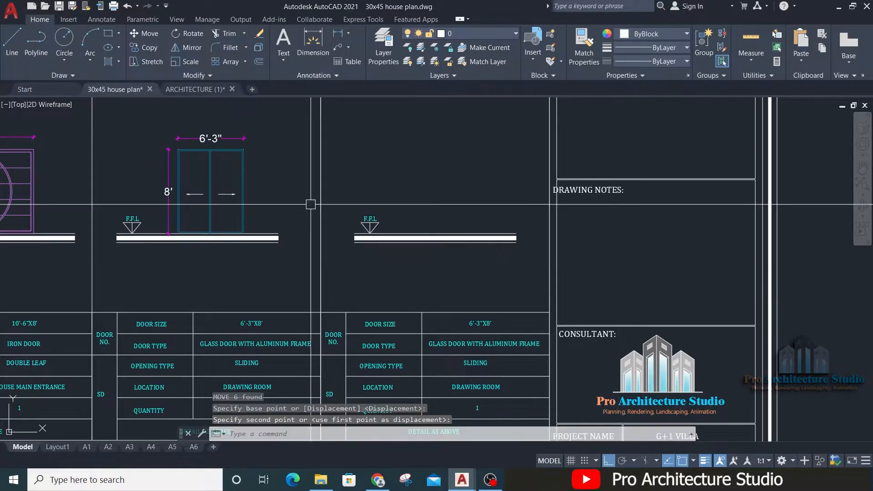
Step: Copy the D1 double door with its adjoining walls from the floor plan into the third schedule column
scroll(310, 204, down, 6)
scroll(482, 228, up, 10)
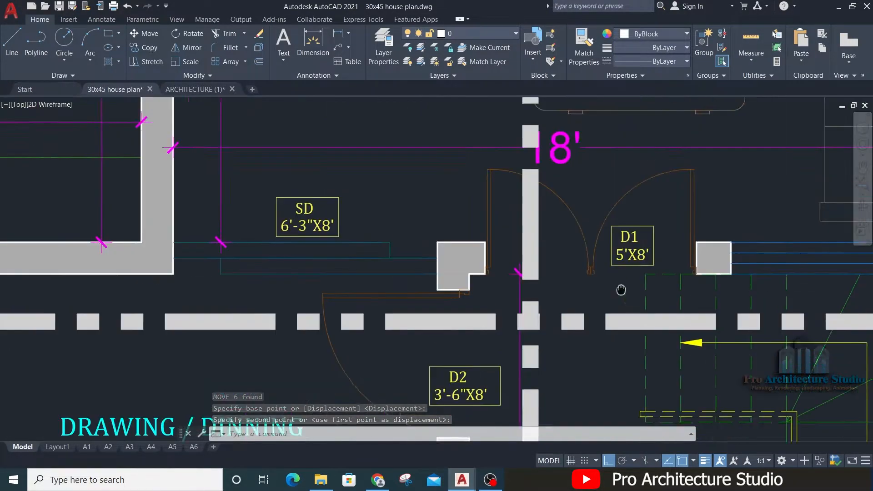
scroll(549, 238, down, 8)
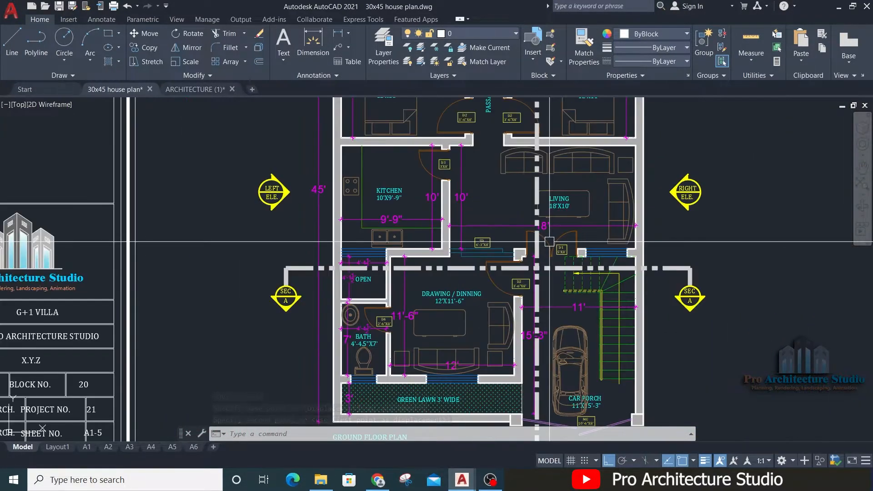
scroll(611, 235, up, 8)
middle_drag(509, 228, 643, 210)
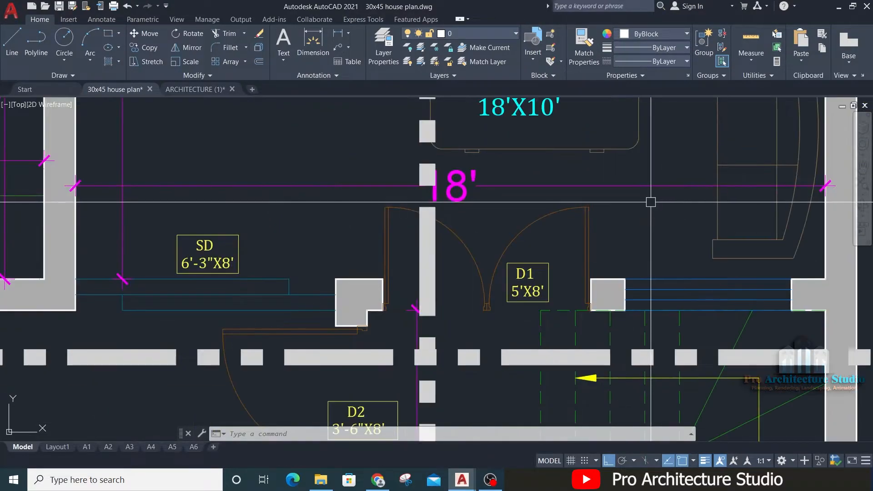
click(651, 202)
click(335, 312)
text(Clio)
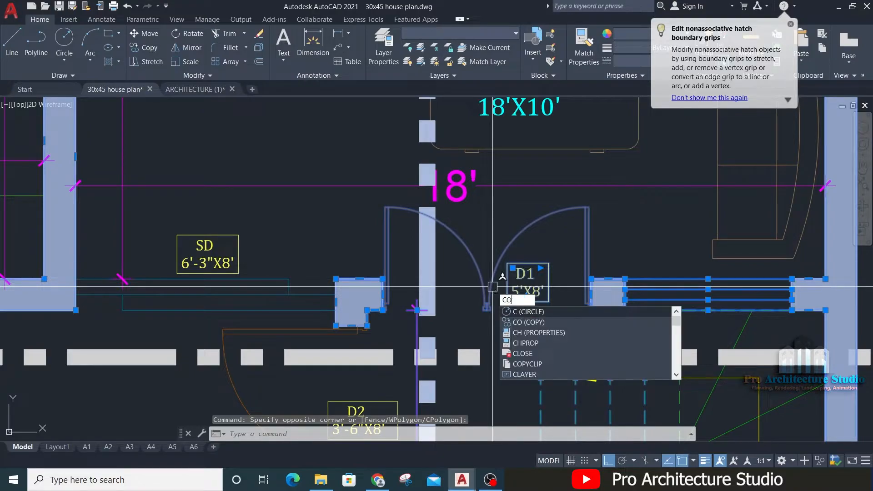
key(Return)
click(636, 283)
scroll(639, 277, down, 8)
middle_drag(282, 186, 515, 304)
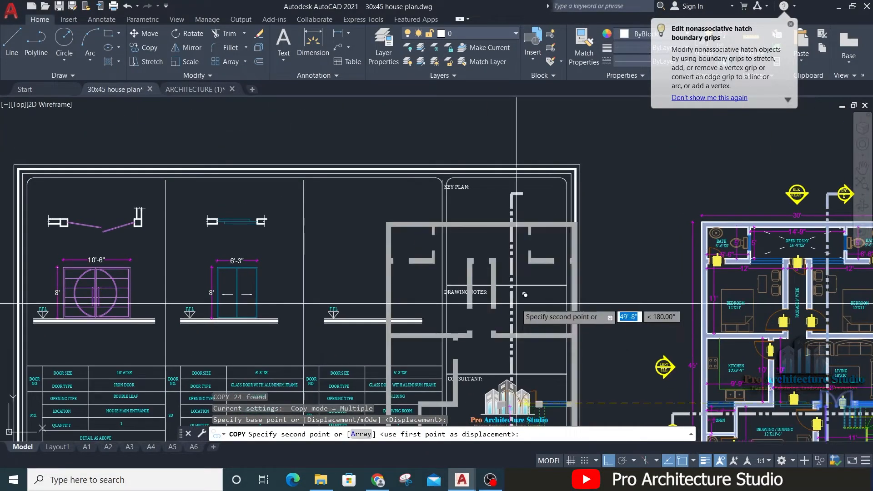
key(Escape)
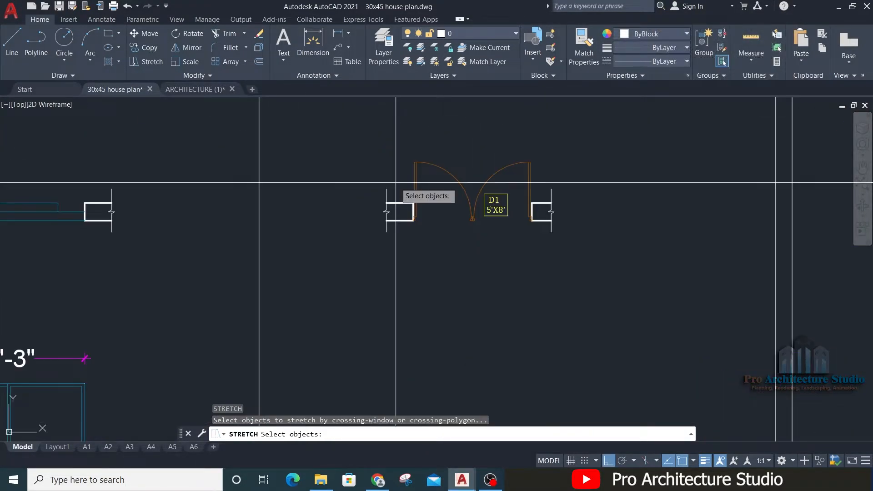
Step: Delete the surplus geometry around the copied D1 door plan, leaving the door leaves and wall stubs with break lines
drag(563, 241, 513, 150)
key(Return)
click(336, 304)
click(342, 304)
key(Escape)
scroll(490, 204, up, 2)
key(Escape)
click(527, 173)
click(504, 218)
key(Delete)
key(Escape)
key(Escape)
key(Escape)
Step: Draw vertical construction lines through both wall faces of the D1 door opening, down towards its elevation area
text(XL)
key(Return)
scroll(377, 240, up, 2)
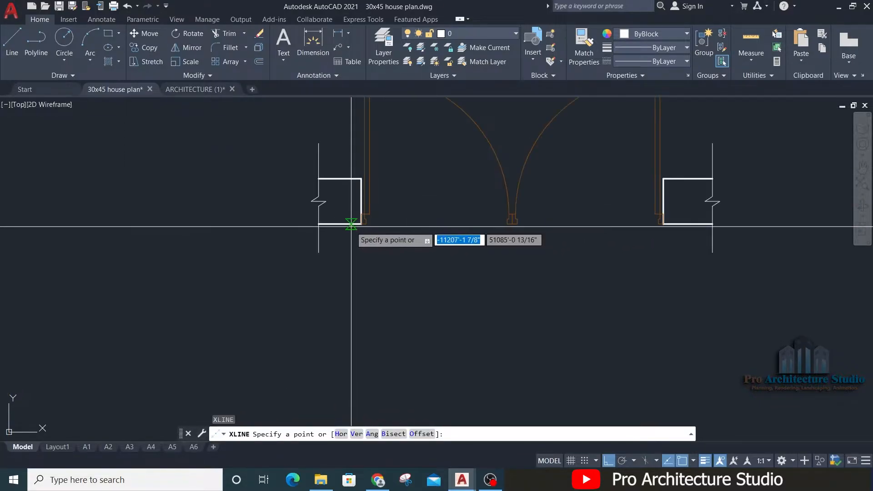
click(362, 189)
click(361, 313)
key(Return)
key(Return)
click(663, 179)
click(663, 312)
key(Escape)
key(Escape)
scroll(342, 170, down, 5)
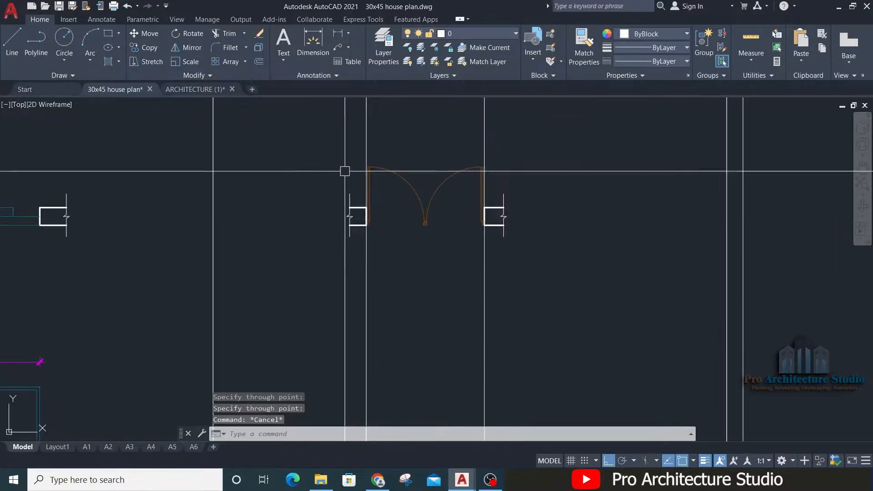
Step: Copy the sliding door elevation with its dimensions into the D1 column, with its upper left corner on the left construction line
scroll(253, 331, up, 2)
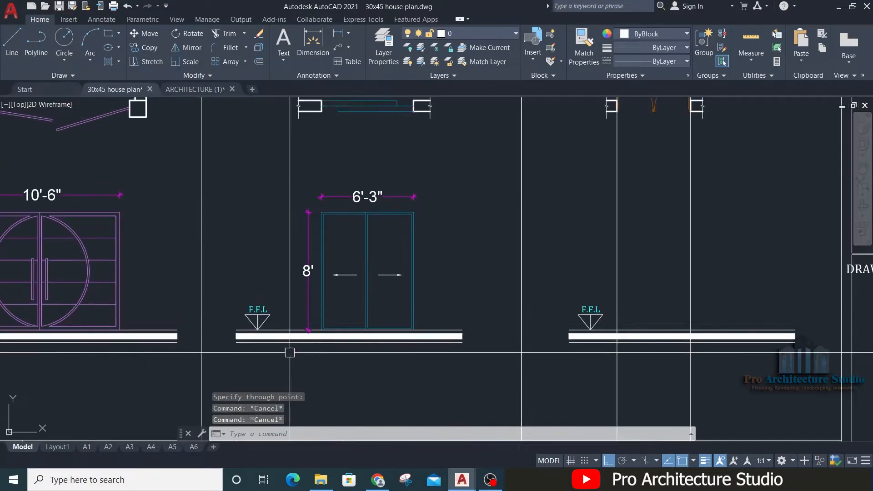
click(293, 351)
click(422, 174)
text(C)
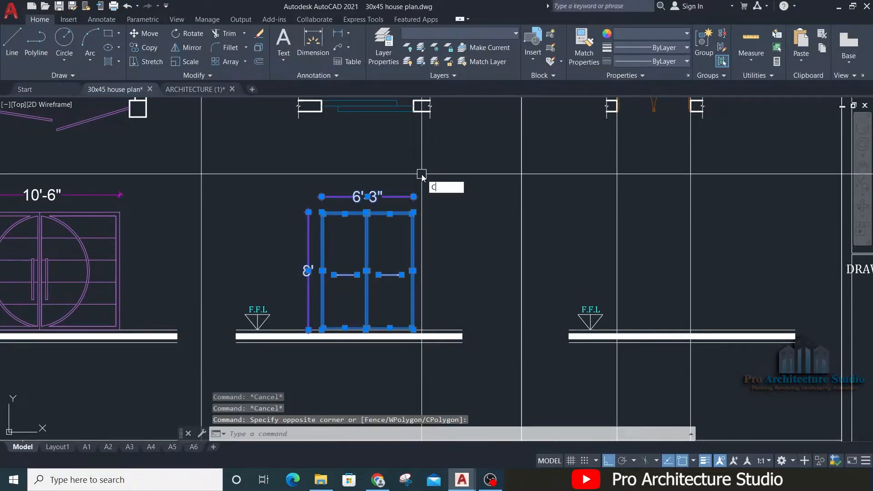
text(o)
key(Return)
scroll(321, 196, up, 5)
click(271, 298)
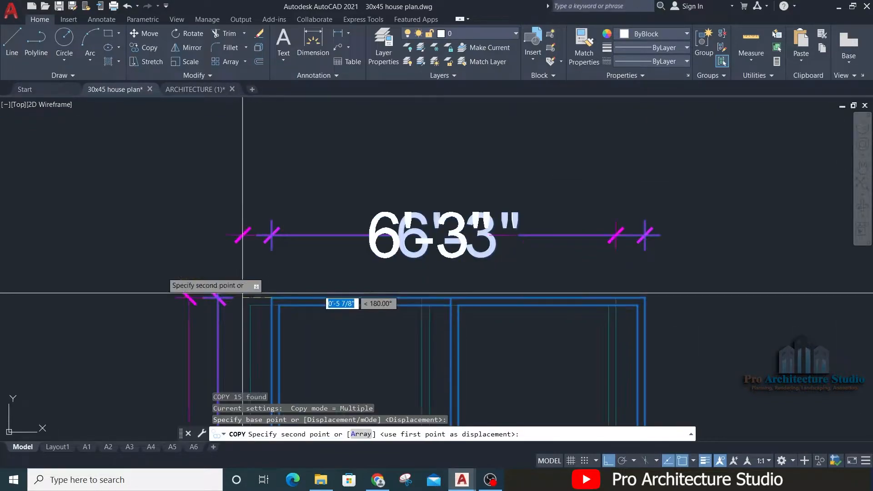
scroll(242, 293, down, 4)
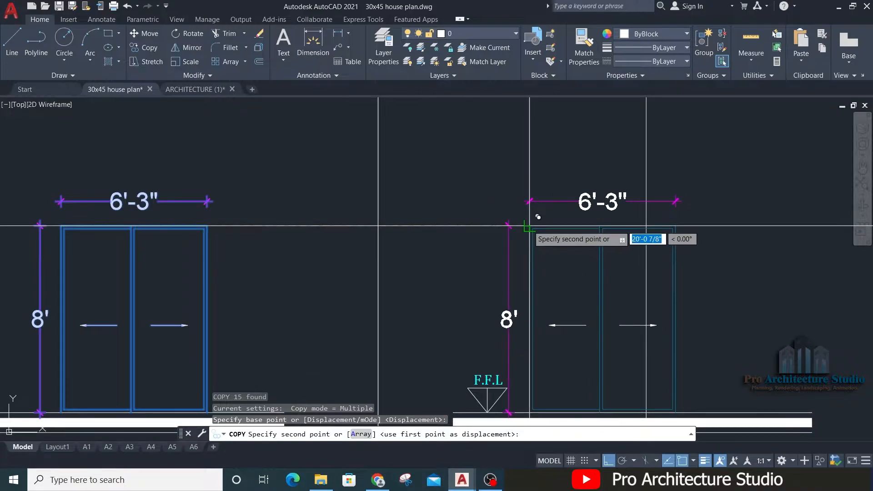
click(529, 225)
key(Return)
key(Escape)
key(Escape)
middle_drag(581, 191, 555, 177)
mouse_move(665, 225)
middle_down()
mouse_move(610, 223)
mouse_move(559, 195)
middle_up()
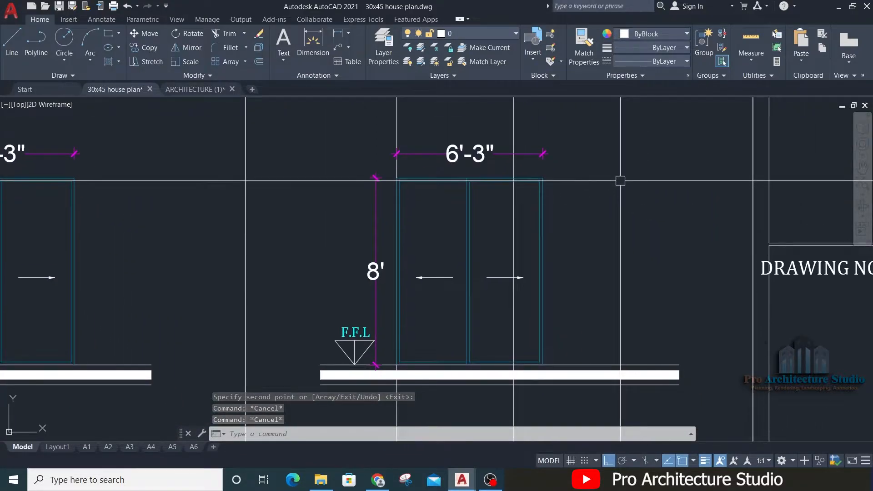
Step: Stretch the right side of the D1 door elevation and its width dimension to the right construction line
text(s)
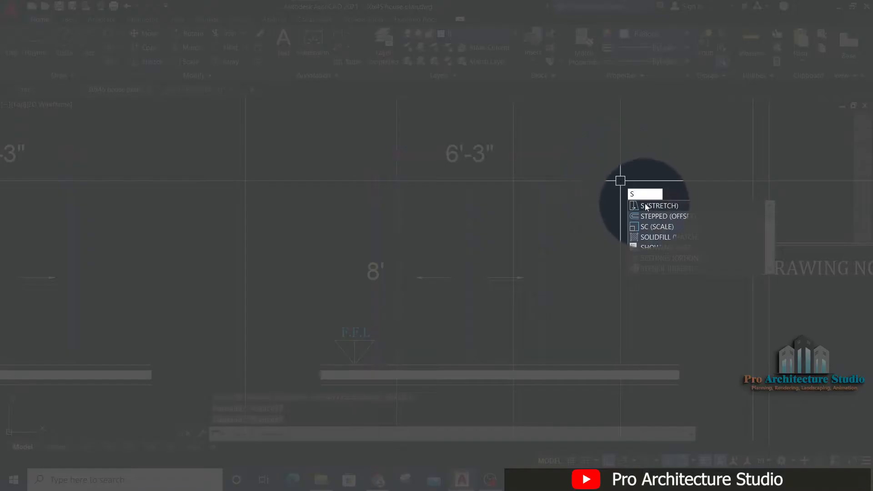
click(661, 204)
click(587, 145)
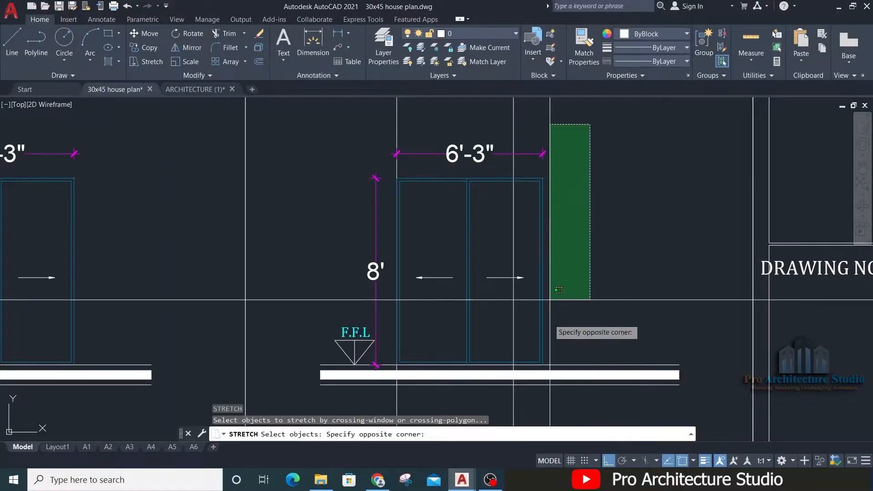
click(539, 409)
scroll(536, 192, up, 2)
scroll(537, 192, up, 2)
key(Return)
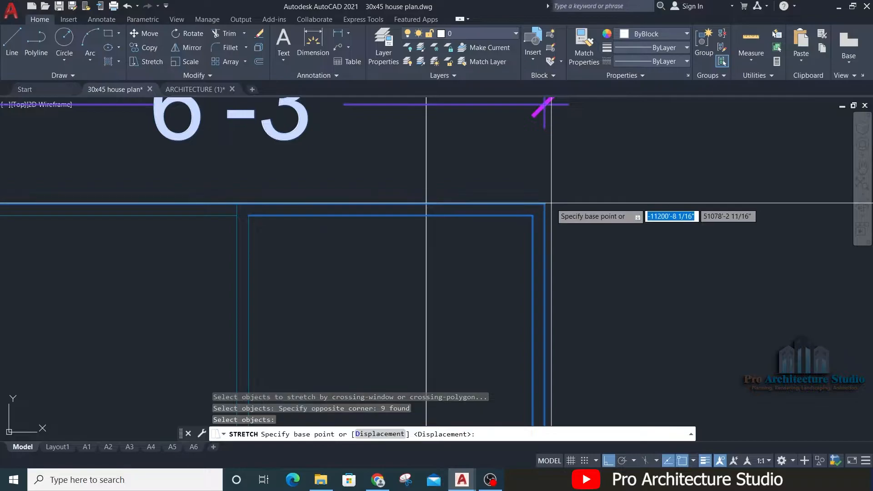
click(544, 204)
click(427, 203)
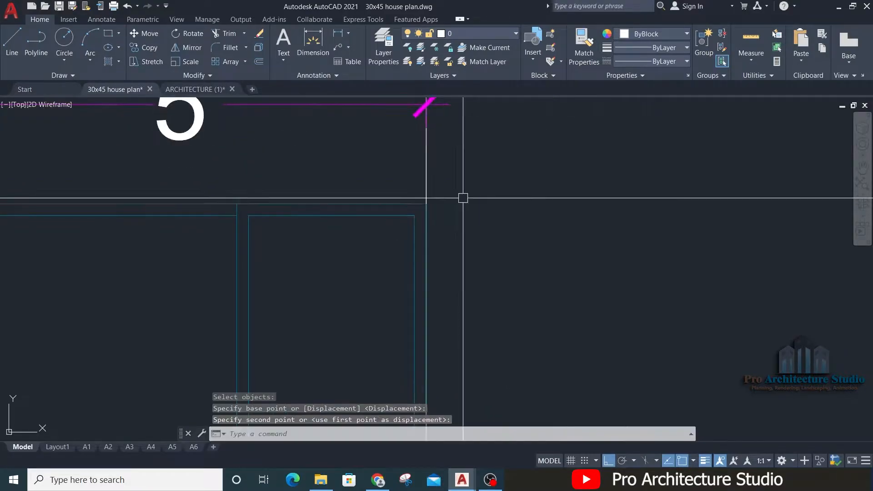
Step: Erase the two sliding direction arrows from the D1 door elevation
scroll(537, 191, down, 4)
scroll(517, 202, up, 2)
key(Escape)
click(561, 293)
click(547, 336)
text(e)
key(Return)
click(478, 292)
click(456, 331)
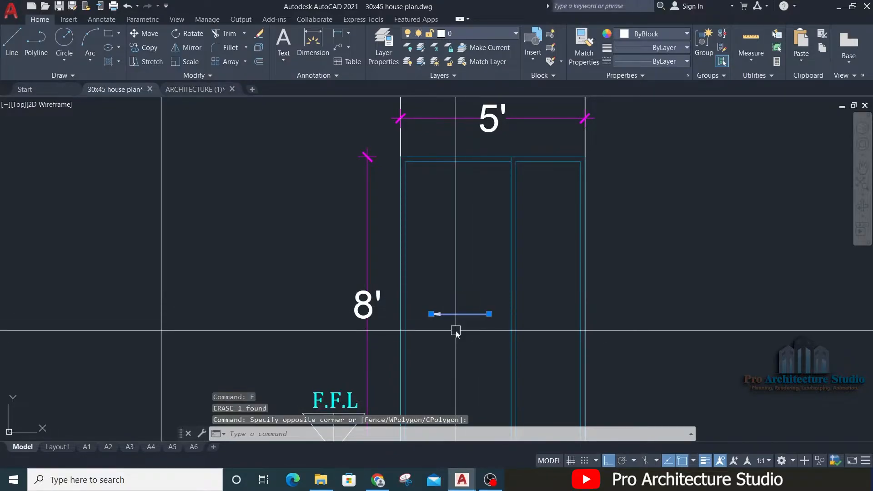
text(e)
key(Return)
Step: Erase the two vertical construction lines that mark the sides of the D1 door opening
middle_drag(475, 205, 473, 363)
click(652, 166)
click(305, 206)
text(e)
key(Return)
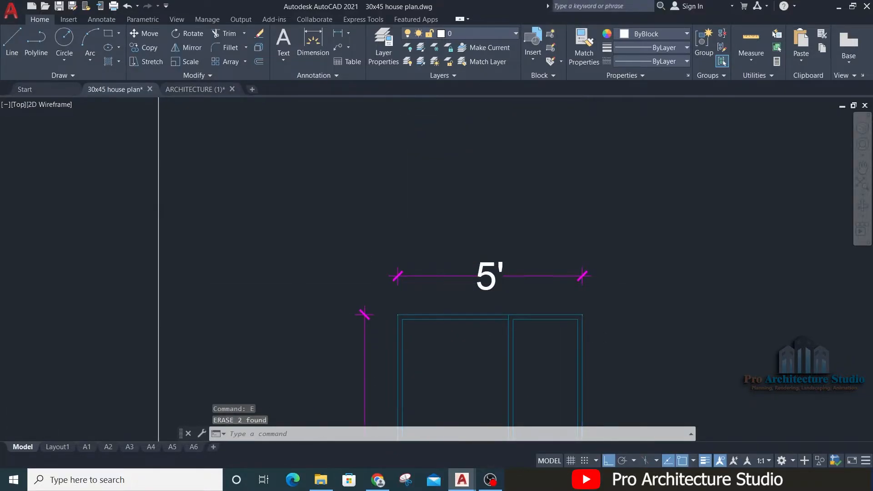
Step: Draw a vertical construction line through the midpoint of the D1 door elevation's top edge
middle_drag(494, 396, 439, 217)
text(xl)
key(Return)
scroll(442, 175, up, 4)
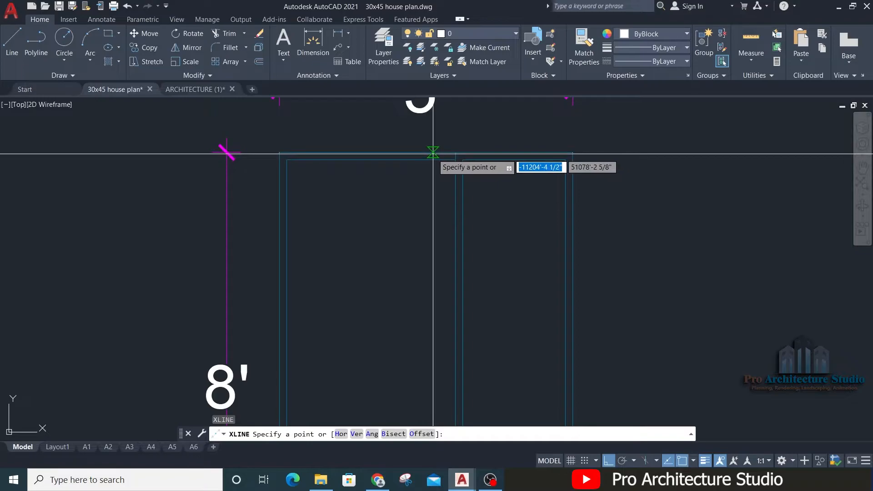
click(426, 152)
click(430, 141)
key(Escape)
key(Escape)
key(Escape)
Step: Stretch the meeting line of the two D1 door panels onto the centre construction line, making both leaves equal
text(s)
key(Return)
scroll(486, 135, down, 2)
click(486, 135)
scroll(468, 254, down, 2)
click(469, 352)
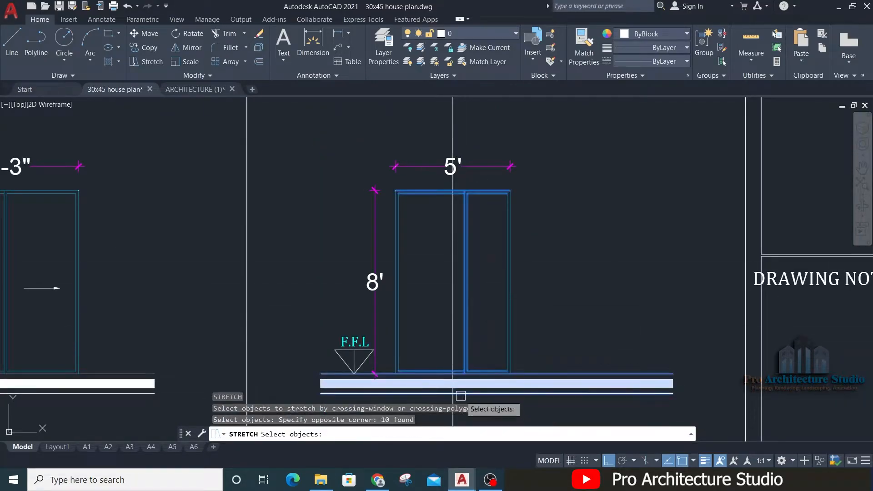
scroll(464, 349, up, 4)
key(Return)
click(437, 339)
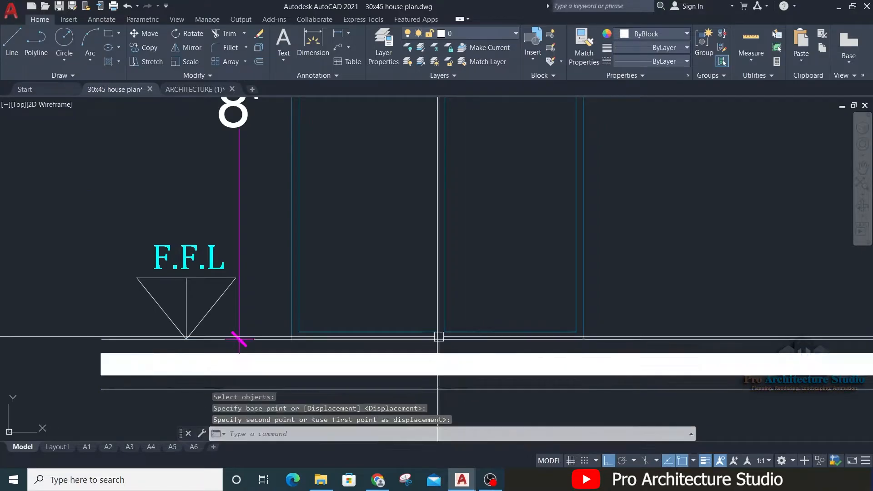
Step: Erase the construction line through the centre of the D1 door elevation
scroll(437, 339, down, 4)
middle_drag(437, 338, 450, 417)
key(Escape)
click(469, 138)
click(437, 184)
text(e)
key(Return)
middle_drag(420, 328, 421, 236)
middle_drag(474, 200, 475, 245)
key(Escape)
key(Escape)
scroll(451, 279, up, 2)
scroll(425, 223, down, 4)
middle_drag(430, 172, 454, 229)
scroll(415, 216, down, 2)
scroll(428, 273, up, 6)
scroll(455, 229, up, 4)
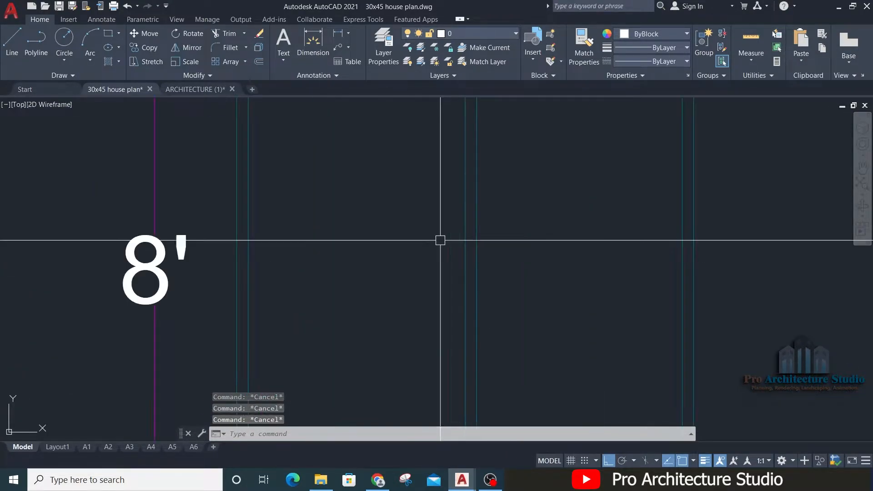
scroll(440, 240, down, 2)
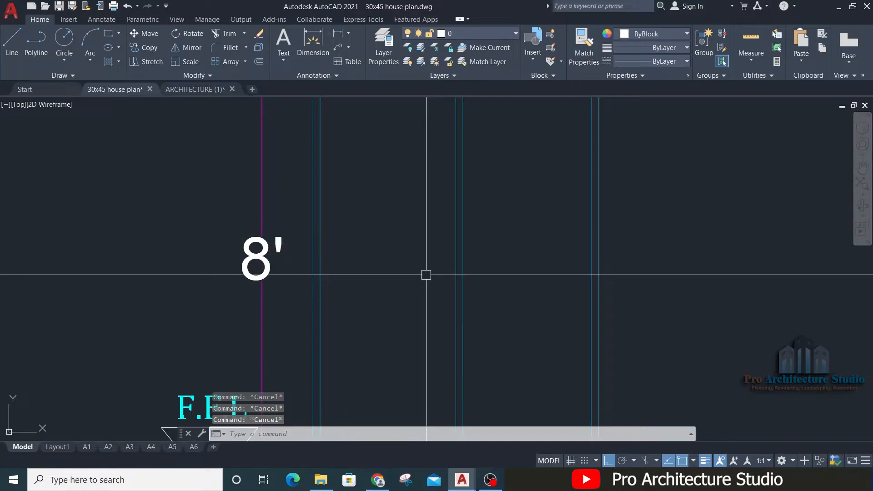
key(Return)
scroll(431, 267, up, 2)
key(Escape)
key(Return)
click(440, 265)
click(440, 252)
key(Escape)
scroll(386, 240, down, 4)
click(444, 244)
text(e)
key(Return)
key(Escape)
Step: Draw the door handle on the left leaf as a roughly 4" square and an overlapping lever rectangle about 8" by 1 7/16"
text(R)
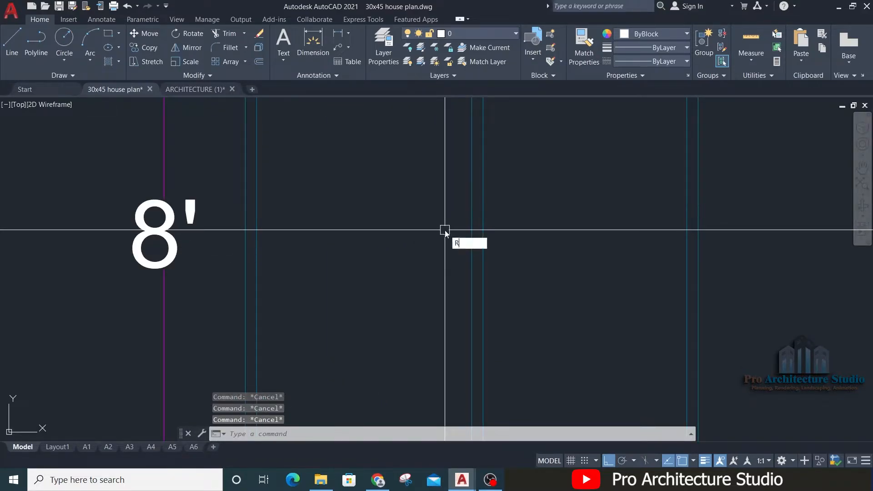
text(ec)
key(Return)
click(456, 226)
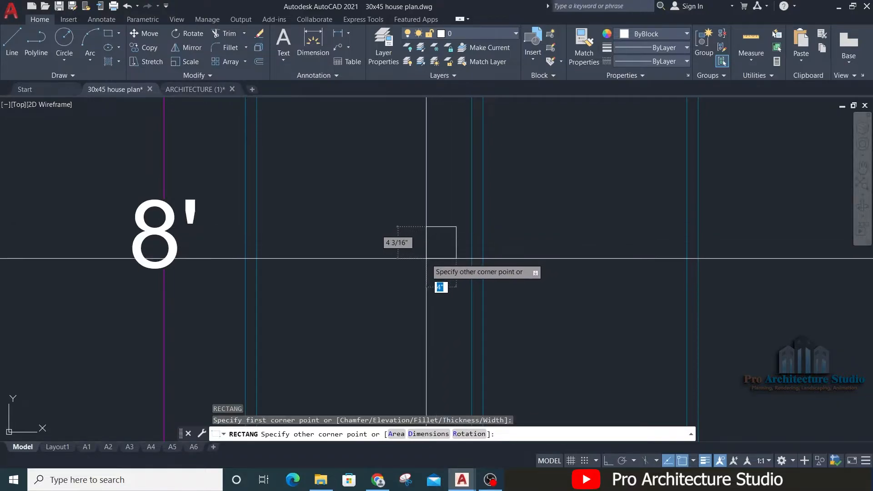
click(426, 258)
key(Escape)
scroll(426, 251, up, 4)
key(Return)
click(441, 218)
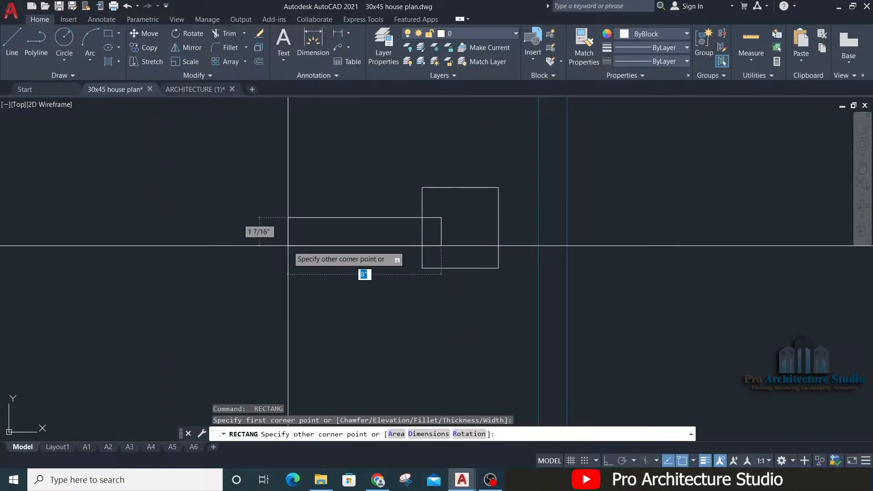
click(288, 246)
key(Escape)
key(Escape)
Step: Trim away the square's edge where the handle's lever rectangle overlaps it
scroll(406, 214, up, 3)
text(tr)
key(Return)
click(436, 231)
key(Escape)
key(Escape)
Step: Move the finished handle to its position on the left leaf, beside the meeting line
scroll(413, 257, down, 6)
click(359, 284)
click(557, 175)
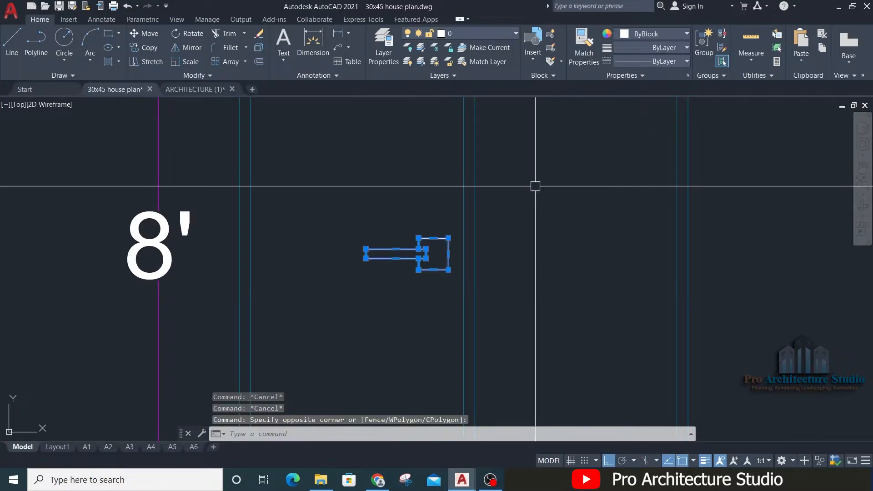
scroll(557, 175, down, 3)
text(m)
key(Return)
click(548, 197)
key(Escape)
scroll(395, 323, down, 3)
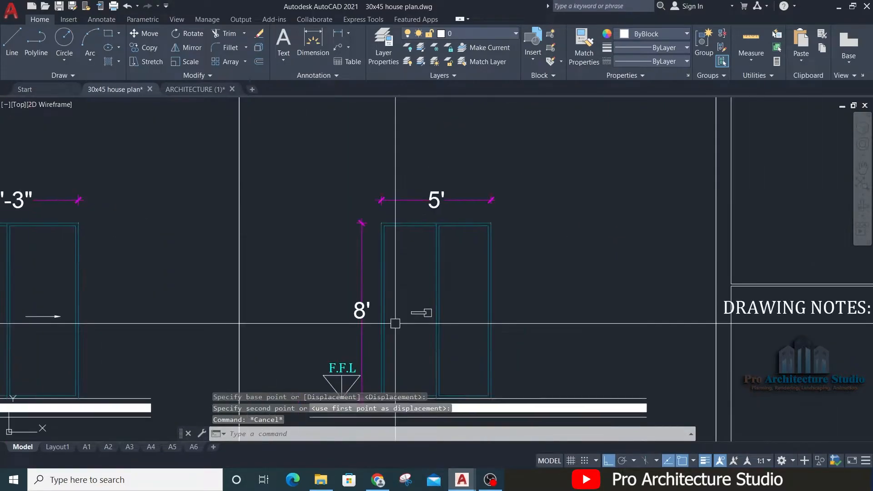
Step: Mirror the handle about the door's centre line onto the right leaf
scroll(395, 323, up, 3)
click(420, 320)
click(579, 222)
text(mi)
key(Return)
middle_drag(541, 183, 514, 371)
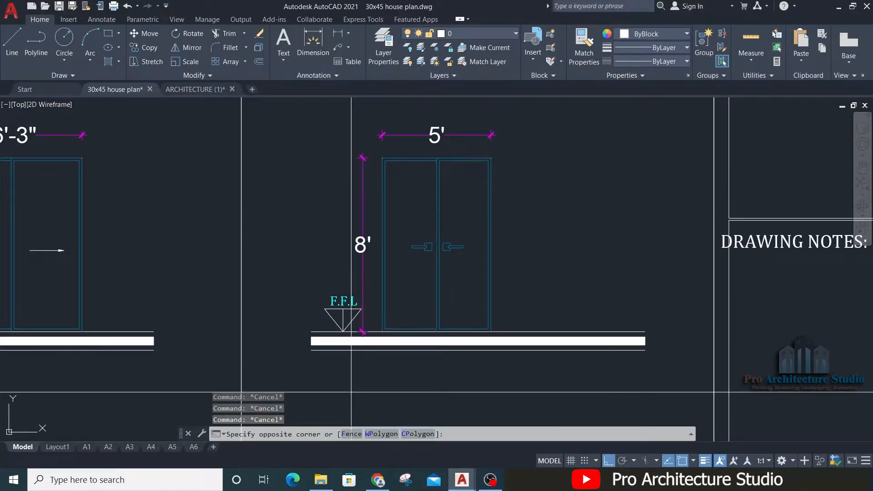
middle_drag(524, 160, 518, 228)
click(528, 176)
text(m)
key(Return)
scroll(543, 181, down, 2)
click(550, 164)
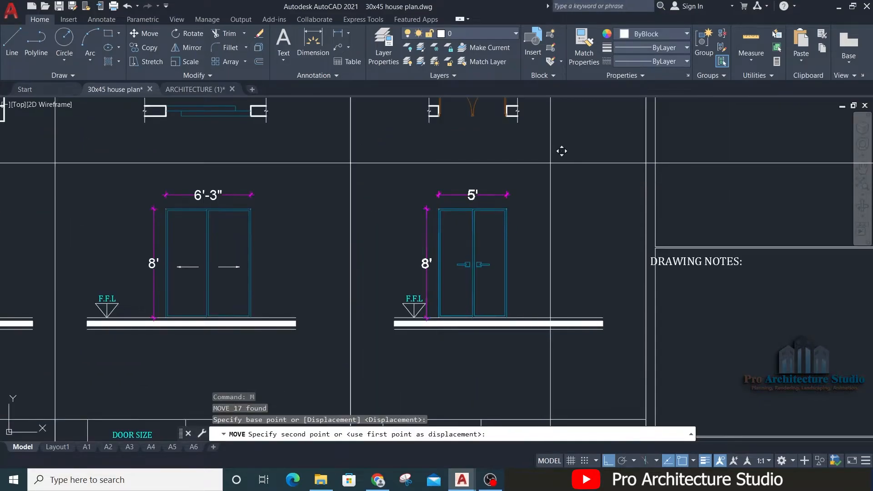
key(Escape)
Step: Move the D1 door plan and its dimensioned elevation together about 1'-7 1/4" horizontally to the right within the column
middle_drag(544, 183, 507, 318)
click(511, 205)
click(374, 291)
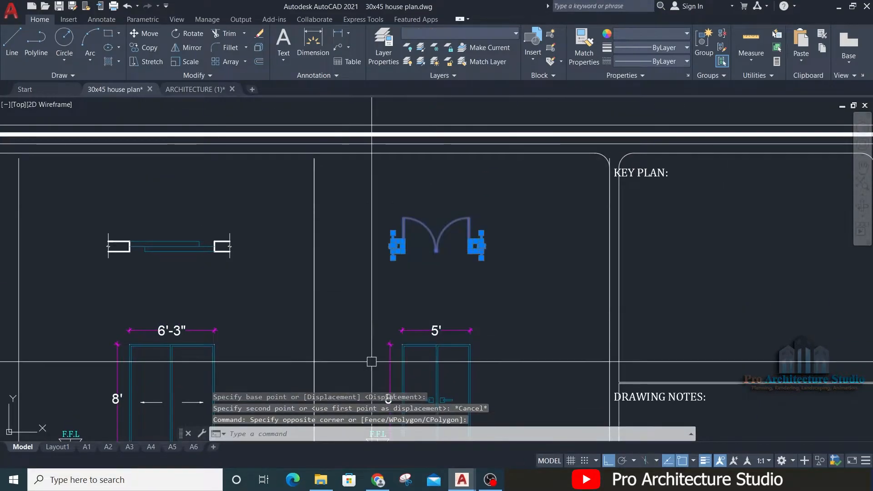
middle_drag(371, 361, 375, 326)
click(380, 339)
click(511, 168)
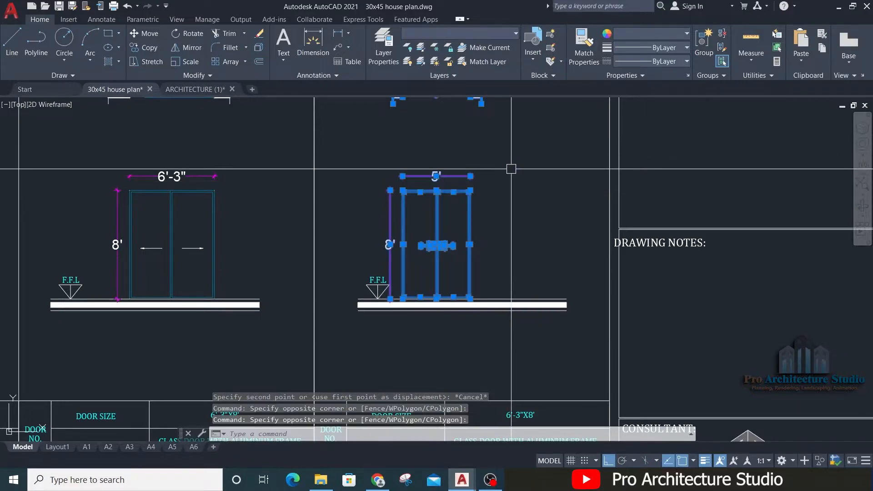
middle_drag(511, 165, 469, 275)
text(m)
key(Return)
scroll(495, 259, down, 2)
click(486, 250)
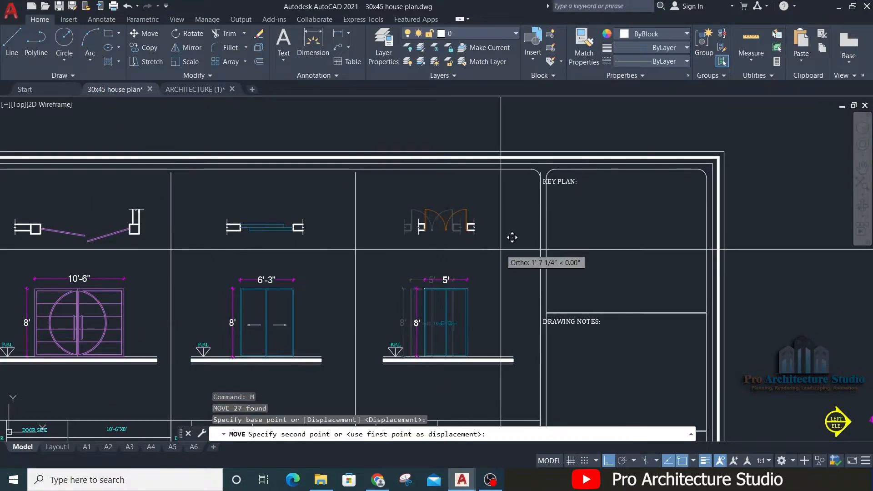
click(501, 250)
Step: Set the door size in the D1 table to 5'X8' and the door type to WOODEN DOOR, centred in its cell
middle_drag(389, 423, 396, 270)
scroll(435, 162, up, 2)
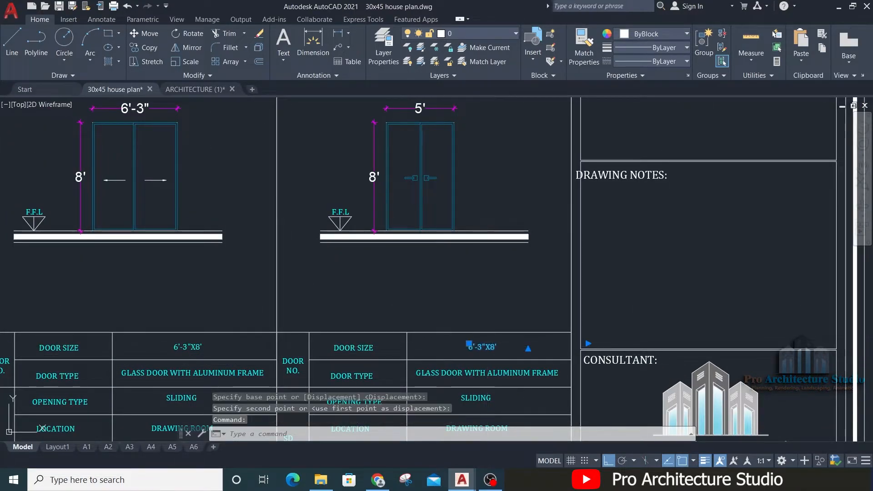
double_click(487, 347)
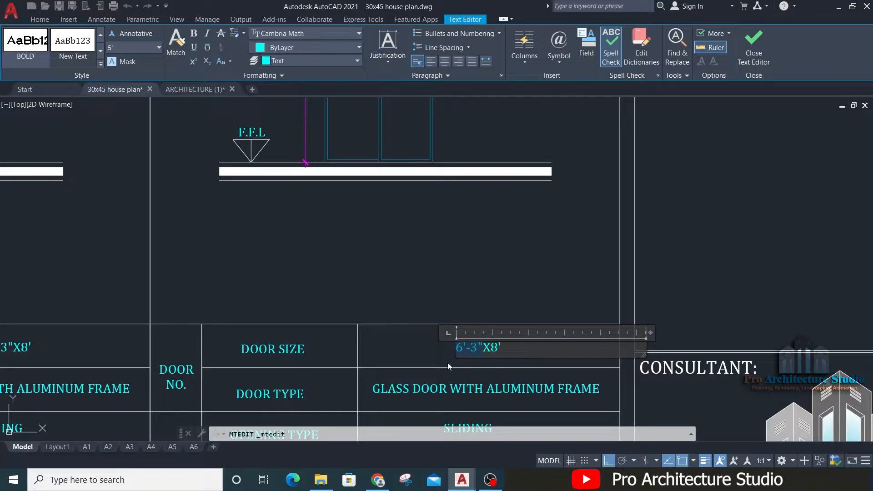
text(5')
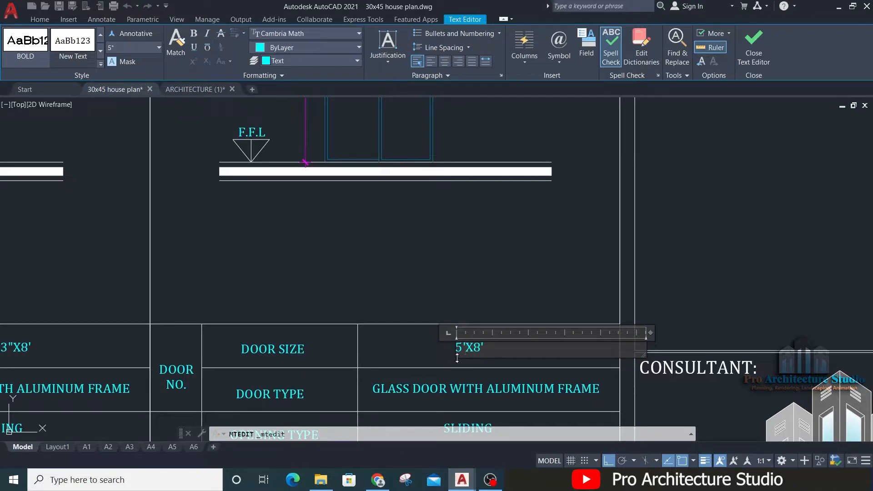
click(455, 360)
middle_drag(456, 288, 456, 71)
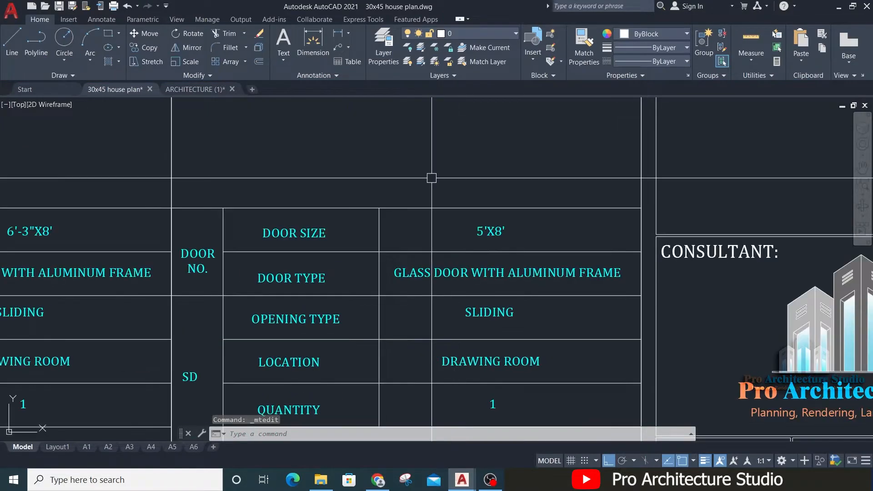
double_click(416, 273)
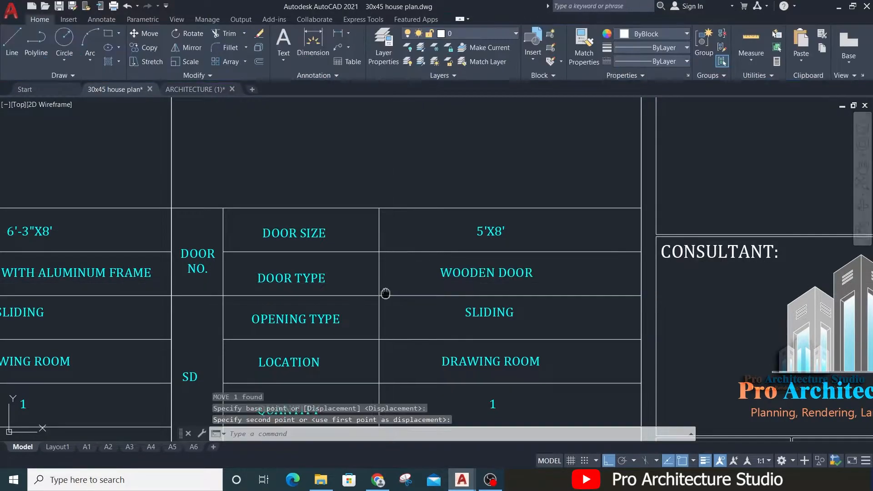
Step: Change the opening type in the D1 table to DOUBLE LEAF DOOR
middle_drag(386, 292, 350, 239)
double_click(439, 262)
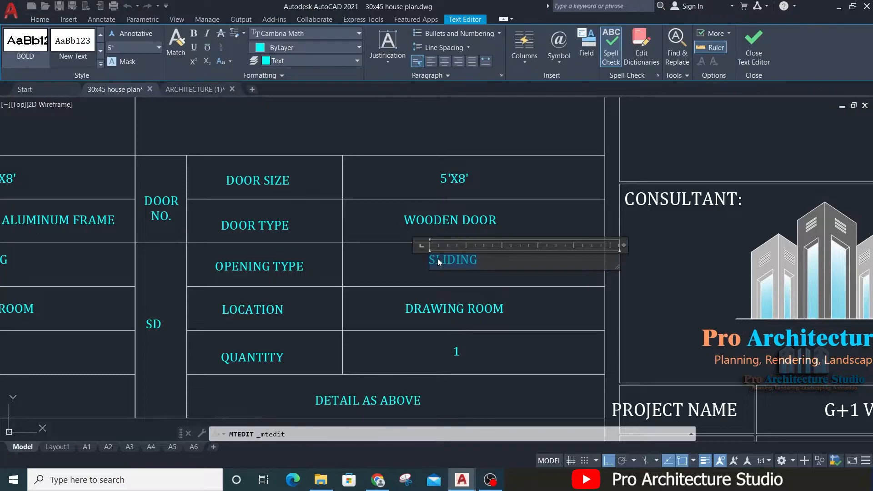
scroll(436, 265, down, 2)
mouse_move(408, 183)
middle_down()
mouse_move(410, 299)
mouse_move(414, 264)
middle_up()
scroll(416, 264, up, 4)
mouse_move(405, 175)
middle_down()
mouse_move(417, 275)
mouse_move(404, 191)
middle_up()
scroll(427, 273, down, 4)
scroll(455, 394, up, 6)
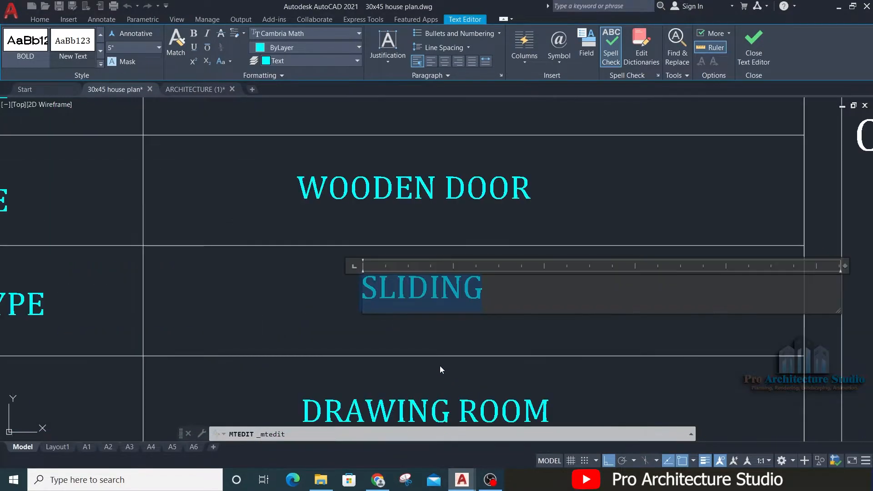
text(DOUBLE LEAF DOOR)
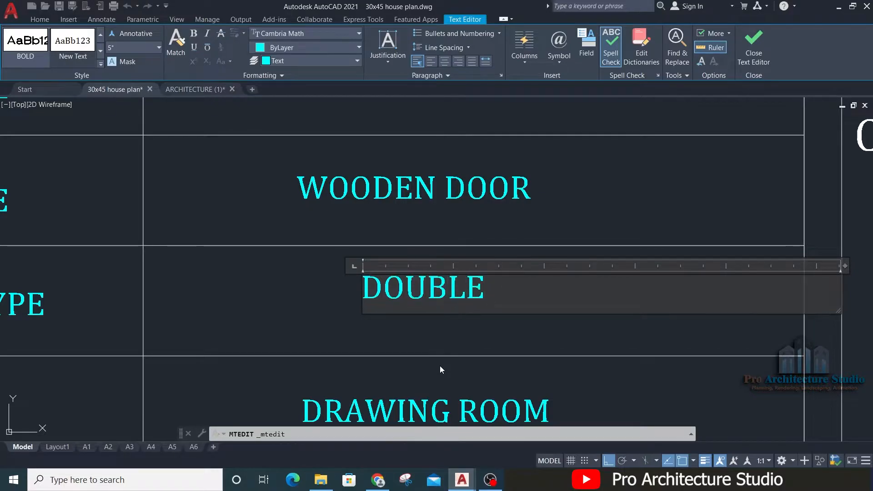
click(313, 333)
Step: Move the DOUBLE LEAF DOOR text to the middle of its table cell
key(Escape)
click(364, 296)
text(m)
key(space)
scroll(382, 247, down, 4)
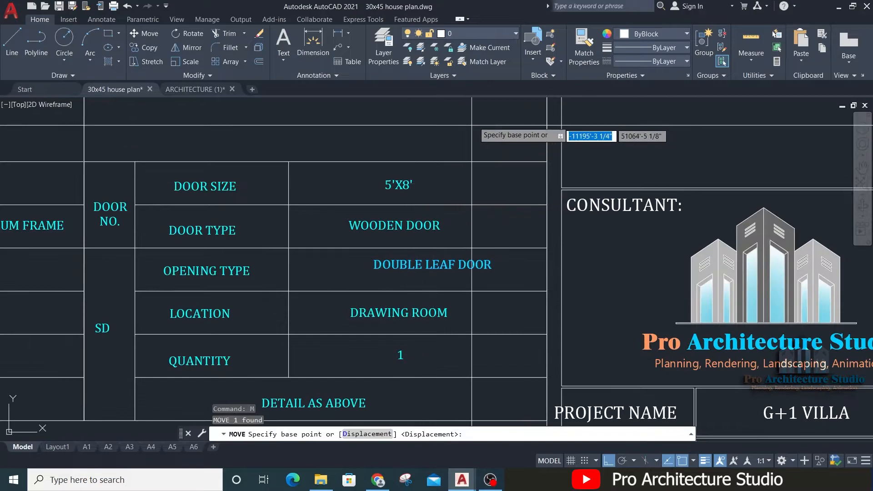
click(474, 123)
click(457, 111)
Step: Check where D1 sits on the floor plan and set the location in its table to LIVING HALL ENTRANCE
middle_drag(248, 312, 259, 276)
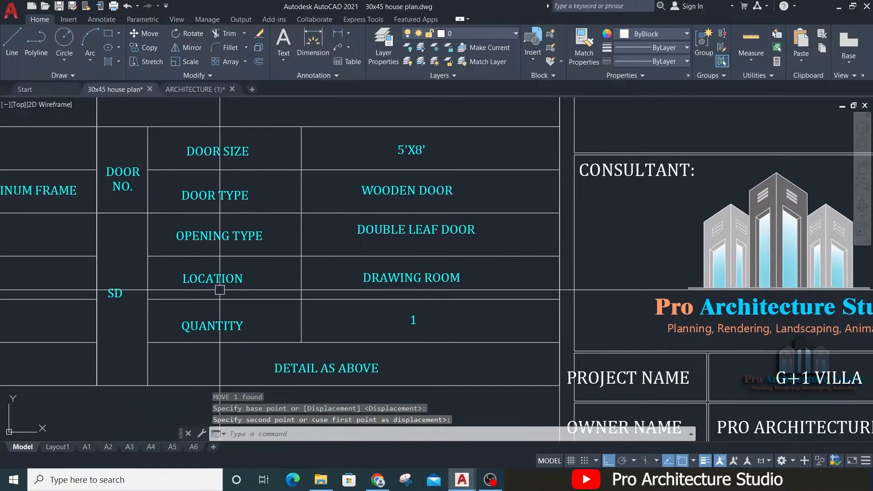
scroll(407, 290, down, 5)
scroll(607, 288, up, 6)
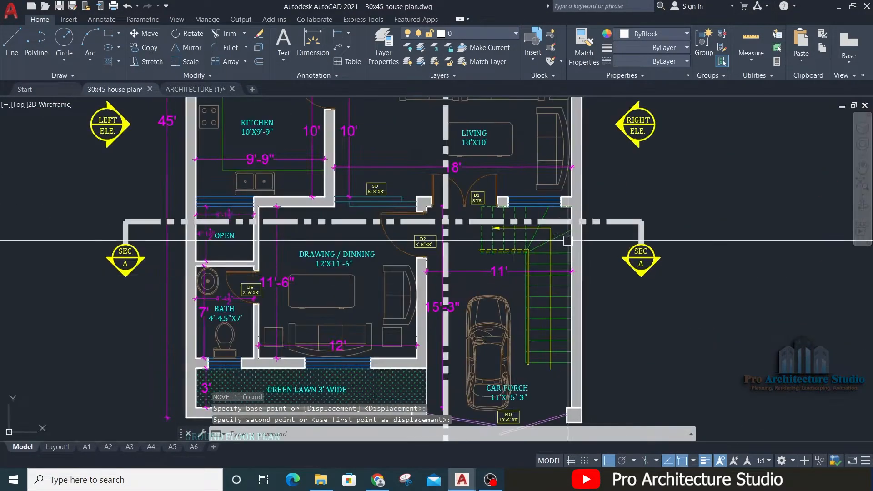
scroll(494, 180, up, 2)
middle_drag(493, 181, 489, 310)
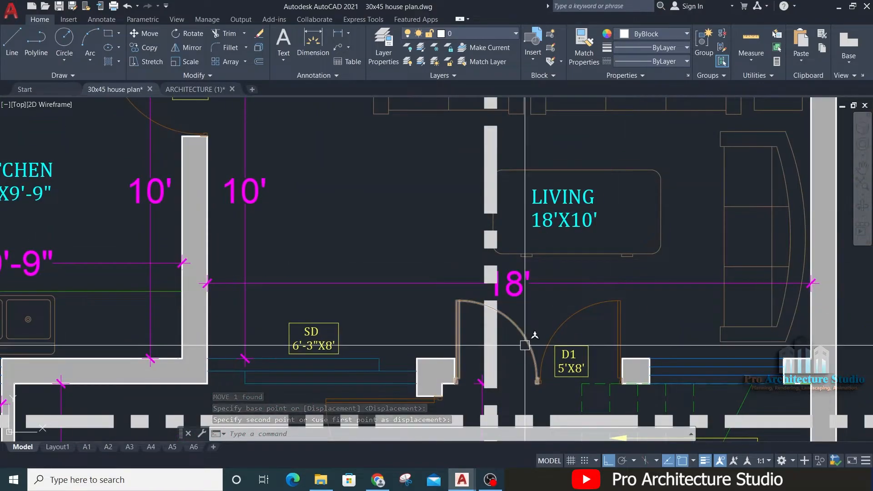
scroll(594, 235, down, 4)
middle_drag(299, 241, 800, 250)
middle_drag(262, 353, 584, 335)
scroll(454, 279, up, 2)
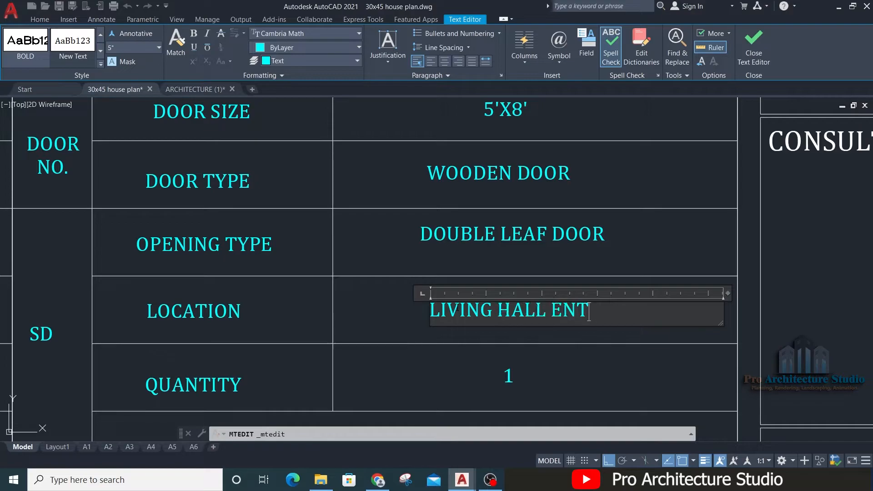
click(350, 319)
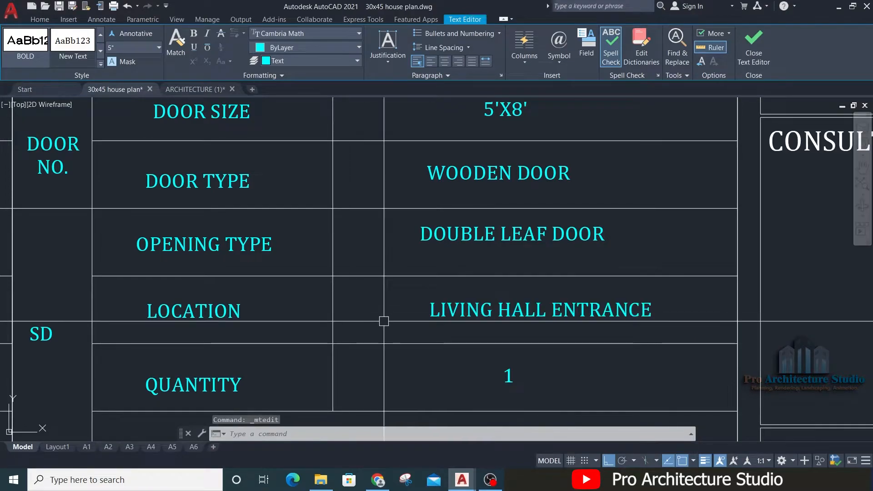
Step: Move the LIVING HALL ENTRANCE text to the middle of its cell in the D1 table
click(450, 317)
middle_drag(576, 314, 503, 268)
text(m)
key(Return)
click(578, 301)
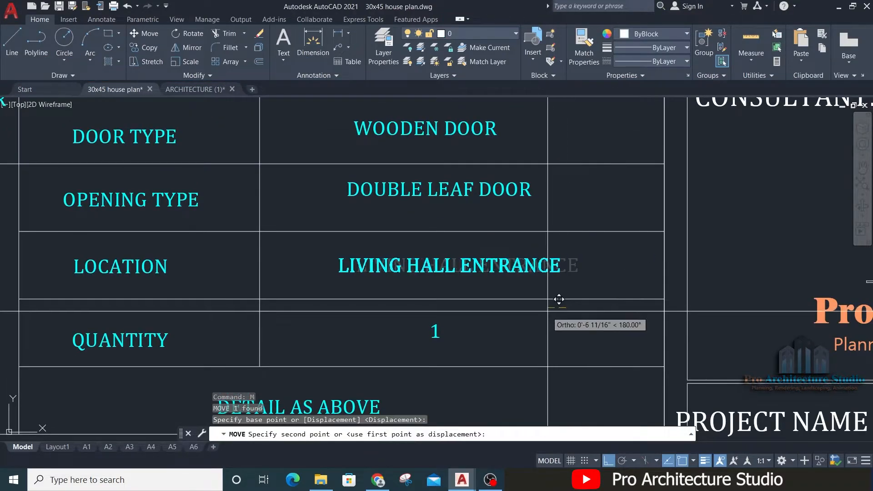
key(Return)
key(Escape)
key(ctrl+z)
click(437, 271)
mouse_move(393, 302)
middle_down()
mouse_move(382, 239)
mouse_move(394, 297)
mouse_move(419, 316)
mouse_move(425, 280)
middle_up()
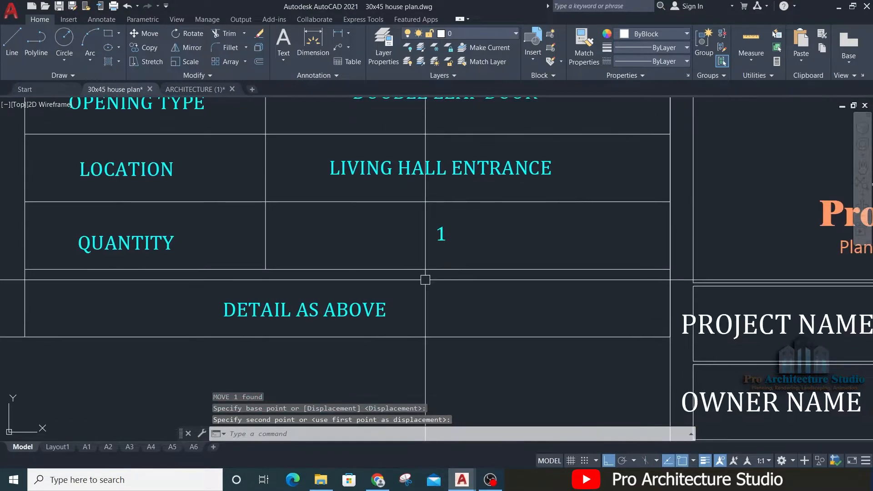
Step: Change the door number from SD to D1 in the wooden double leaf door's table
middle_drag(326, 300, 524, 347)
scroll(520, 347, down, 2)
scroll(319, 276, up, 4)
middle_drag(320, 276, 354, 396)
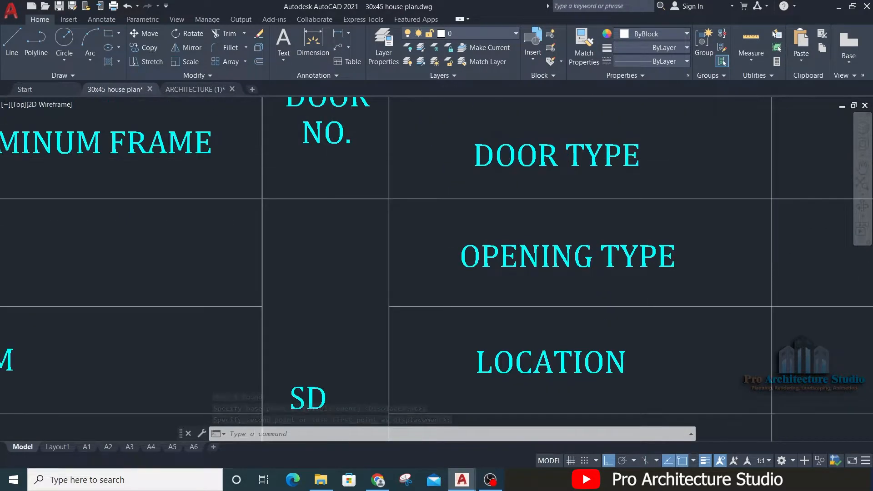
scroll(331, 159, down, 2)
double_click(318, 309)
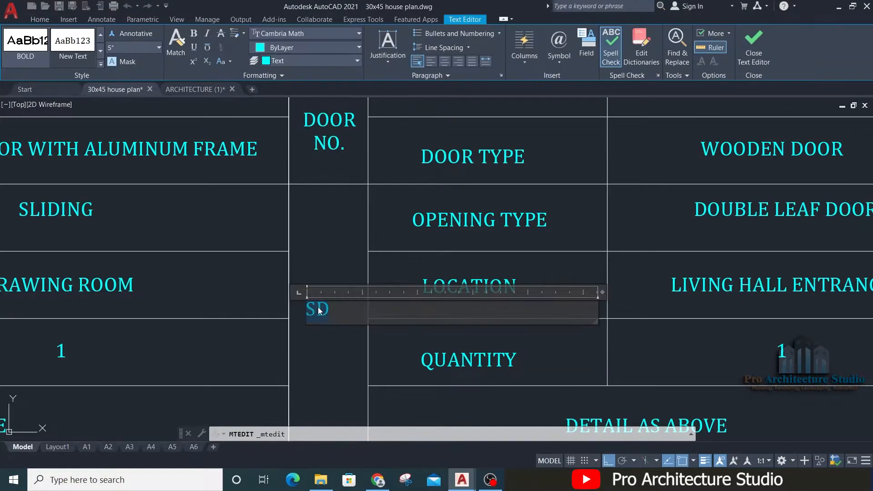
text(D1)
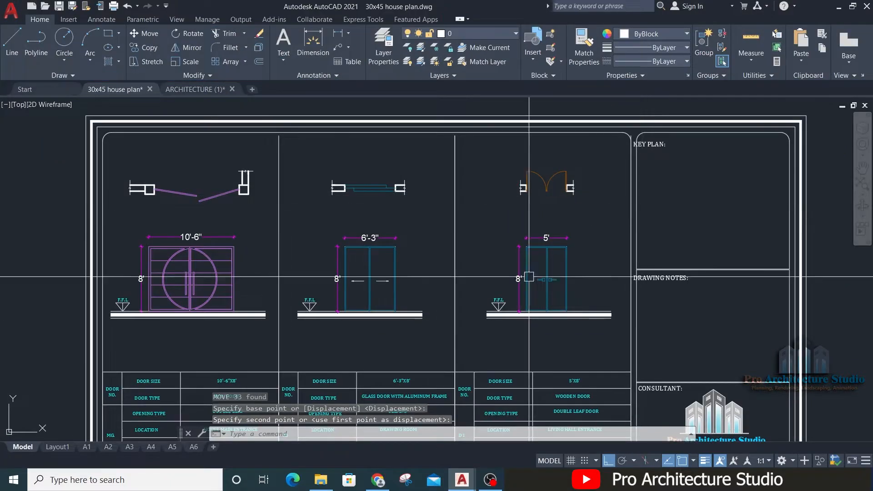
scroll(577, 228, up, 3)
middle_drag(576, 228, 562, 318)
scroll(514, 226, down, 2)
click(518, 175)
click(495, 187)
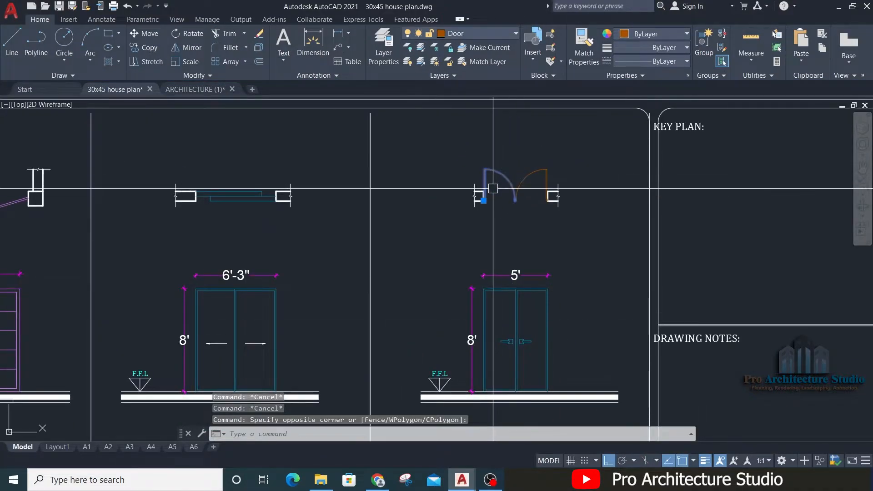
key(Escape)
key(Escape)
key(Escape)
Step: Copy one leaf of the D1 plan door into the empty space above the sheet
click(499, 183)
click(499, 167)
click(489, 166)
middle_drag(493, 179, 479, 273)
text(co)
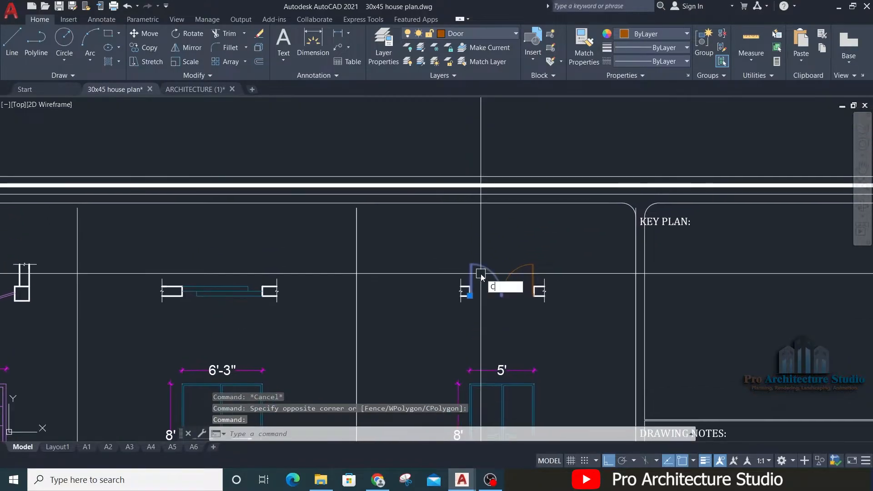
key(Return)
click(479, 282)
middle_drag(504, 137, 513, 319)
click(475, 236)
key(Escape)
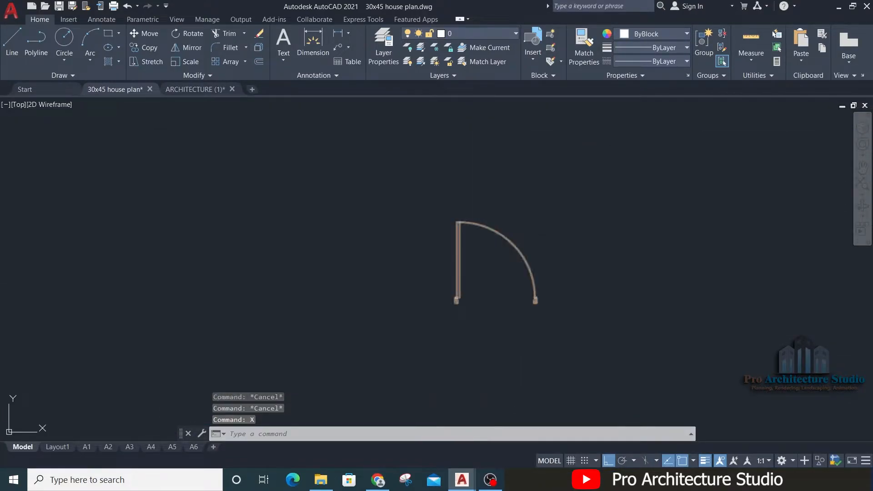
Step: Match the copied plan leaf's properties onto the frame lines of the D1 door elevation
key(Return)
text(ma)
key(Return)
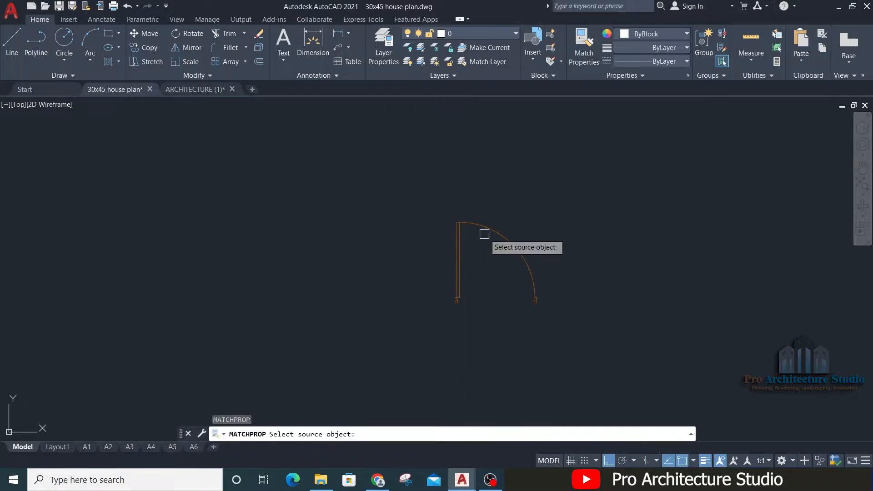
click(485, 232)
scroll(470, 113, down, 2)
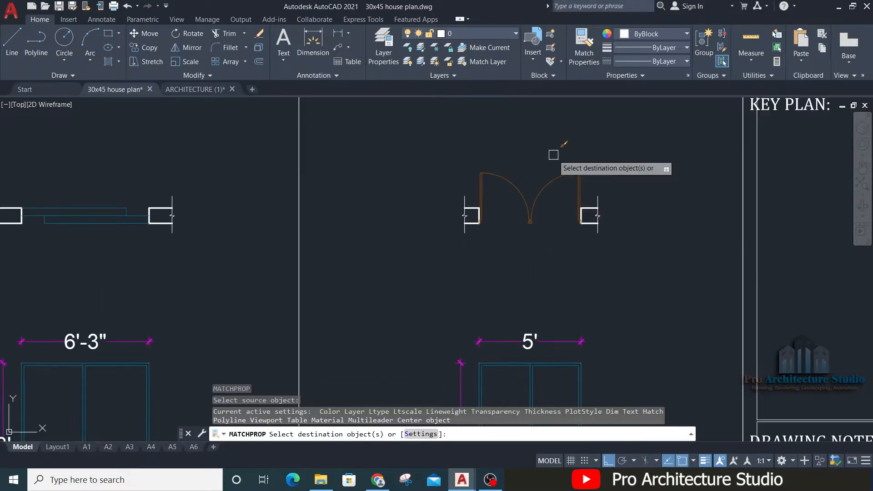
scroll(540, 192, up, 2)
click(575, 231)
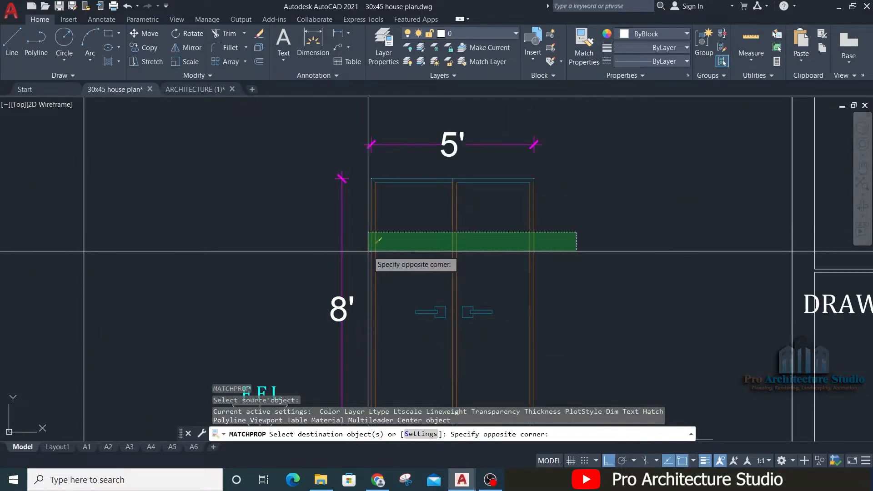
click(370, 249)
Step: Apply the same matched properties to the handles of the D1 elevation and save the drawing
scroll(360, 189, up, 2)
click(457, 164)
click(434, 197)
click(597, 153)
click(568, 200)
middle_drag(529, 324, 507, 144)
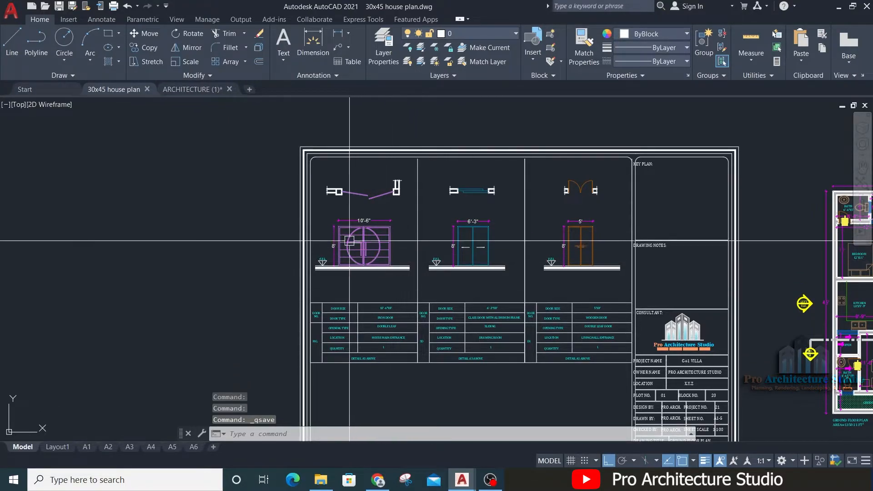
Step: Try copying the three door tables into the lower half of the sheet, and delete the copies again
click(294, 253)
key(Escape)
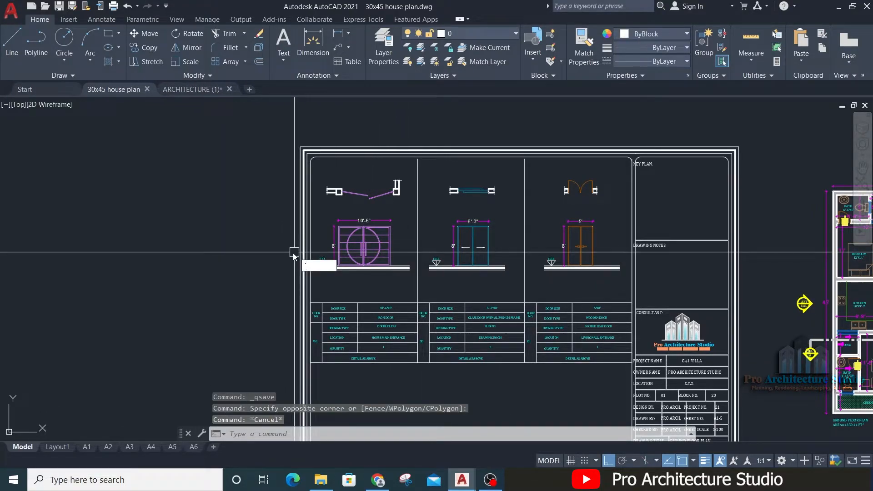
key(Escape)
key(Escape)
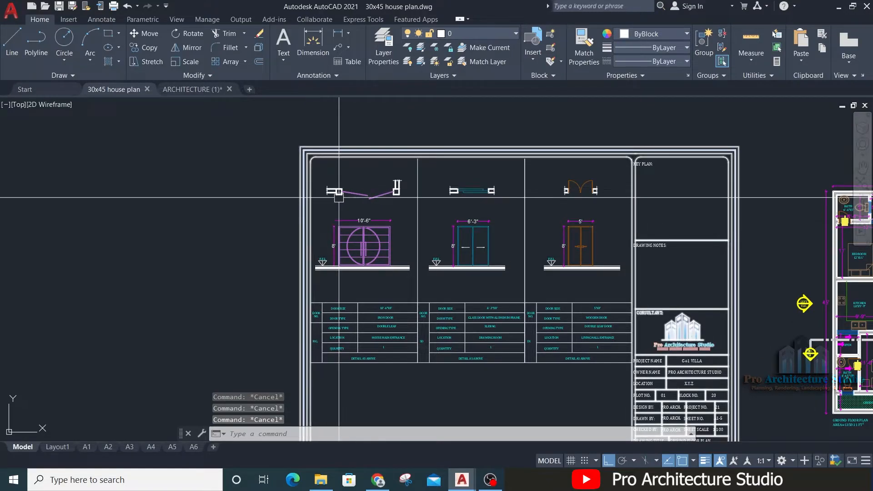
click(244, 289)
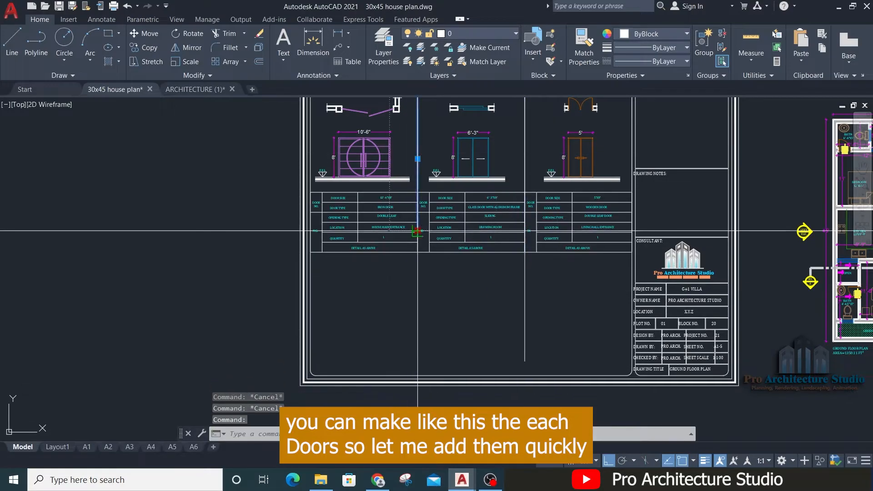
click(213, 277)
click(637, 187)
scroll(309, 263, up, 3)
click(222, 326)
click(804, 148)
scroll(407, 323, down, 3)
middle_drag(547, 263, 459, 262)
key(ctrl+s)
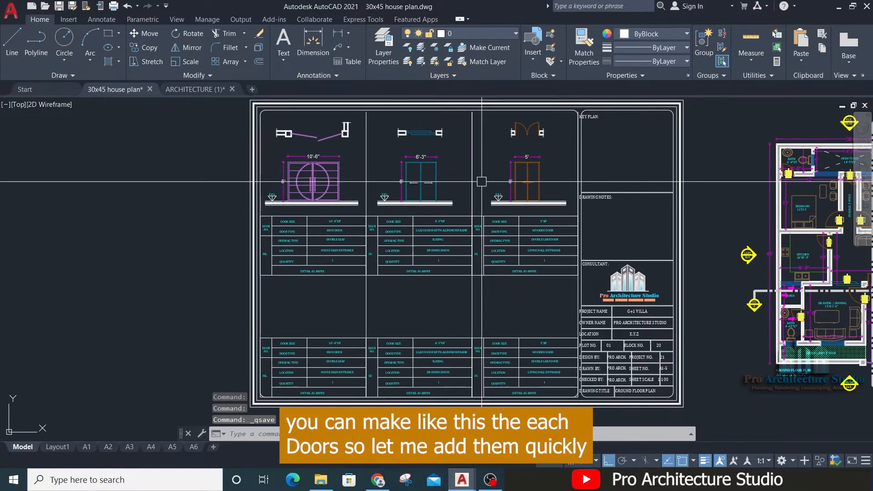
scroll(373, 314, down, 3)
key(Delete)
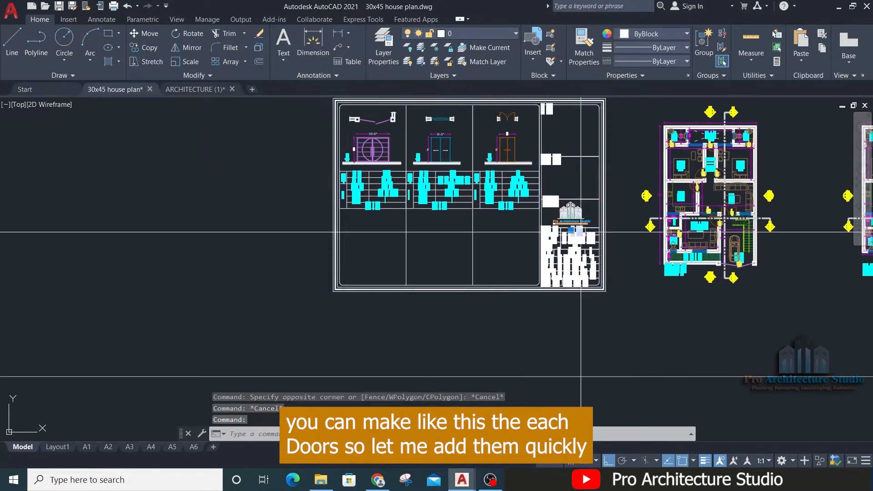
Step: Move the sheet frame with its title block to one side, away from the door columns
text(m)
key(space)
click(361, 311)
click(287, 312)
Step: Copy the whole D1 column, with plan, elevation and table, to the next free place in the row
text(co)
key(space)
click(406, 352)
click(512, 352)
Step: Delete the surplus second leaf from the door in the copied D1 column
middle_drag(751, 260, 696, 288)
scroll(559, 287, up, 8)
key(Delete)
click(432, 176)
key(Escape)
scroll(495, 184, down, 2)
middle_drag(449, 137, 456, 267)
scroll(477, 218, up, 5)
Step: Move the remaining door parts together and delete the leftovers to form a single leaf door 3'-6" wide
text(m)
key(space)
click(555, 218)
key(Delete)
scroll(555, 224, down, 7)
click(529, 163)
key(Delete)
Step: In the D2 table, set the door size to 3'-6"X8' and the opening type to SINGLE LEAF DOOR
scroll(483, 350, up, 5)
double_click(483, 350)
text(3-6")
click(415, 317)
double_click(423, 333)
text(SINGLE)
Step: Set the location in the D2 table to DRAWING ROOM, BEDROOMS and the quantity to 3
scroll(409, 285, down, 3)
scroll(390, 325, up, 5)
double_click(400, 322)
text(DRAWING ROOM, BEDROOMS)
click(523, 354)
scroll(526, 306, down, 8)
double_click(541, 341)
text(3)
Step: Copy the finished D2 column to the next free place in the row
scroll(418, 265, down, 8)
text(co)
key(space)
click(301, 182)
click(394, 182)
Step: Scale the door leaf in the copied D2 column by reference to suit a 3' opening
scroll(438, 195, up, 3)
scroll(481, 190, up, 5)
text(scr)
click(408, 289)
click(655, 289)
scroll(407, 215, down, 10)
Step: In the D3 table, set the door size to 3'X8', the location to KITCHEN and the quantity to 1
double_click(380, 277)
text(')
double_click(150, 241)
text(')
click(448, 312)
double_click(448, 312)
text(KITCHEN)
click(428, 272)
Step: Copy the D3 column to the next free place and stretch the new door 6" narrower
scroll(327, 292, down, 5)
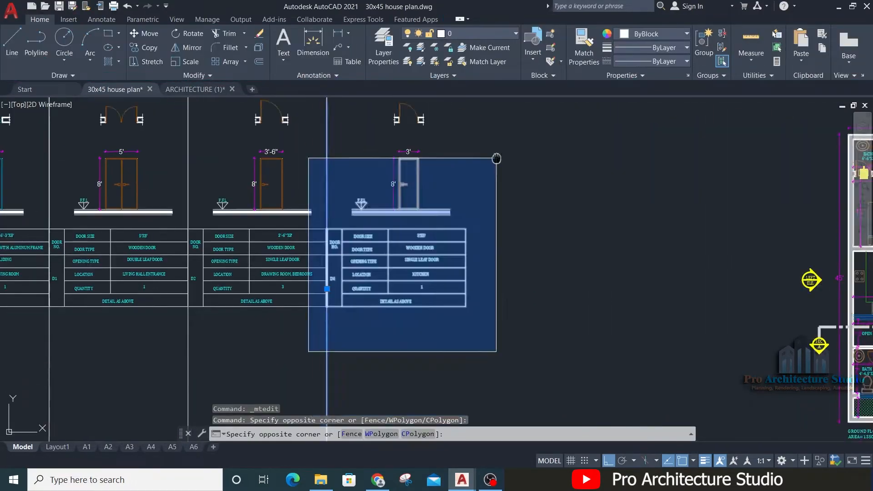
text(s)
click(518, 159)
click(489, 382)
click(529, 300)
text(6)
Step: In the newest table, set the door size to 2'-6"X8', the location to BATH,CORRIDOR and the quantity to 4
scroll(430, 220, down, 3)
double_click(427, 302)
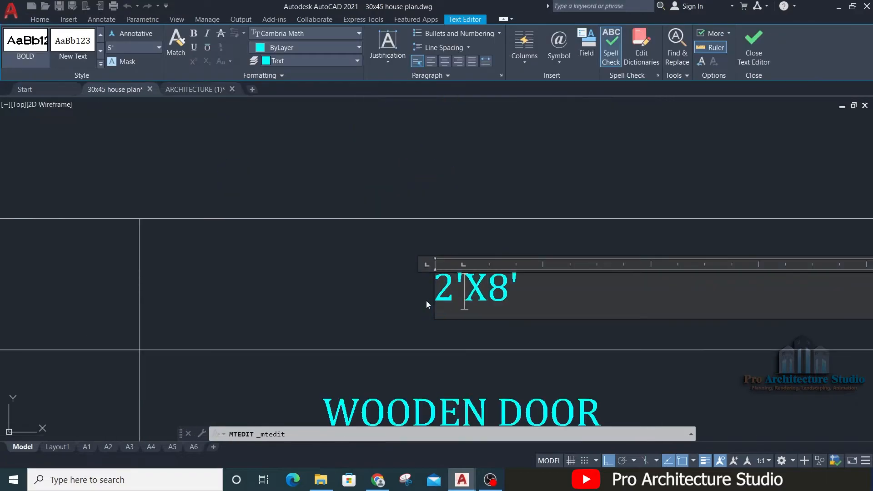
text(-6")
double_click(465, 265)
text(BATHR,CORRIDOR)
click(438, 262)
key(Escape)
scroll(438, 262, down, 8)
scroll(516, 244, up, 3)
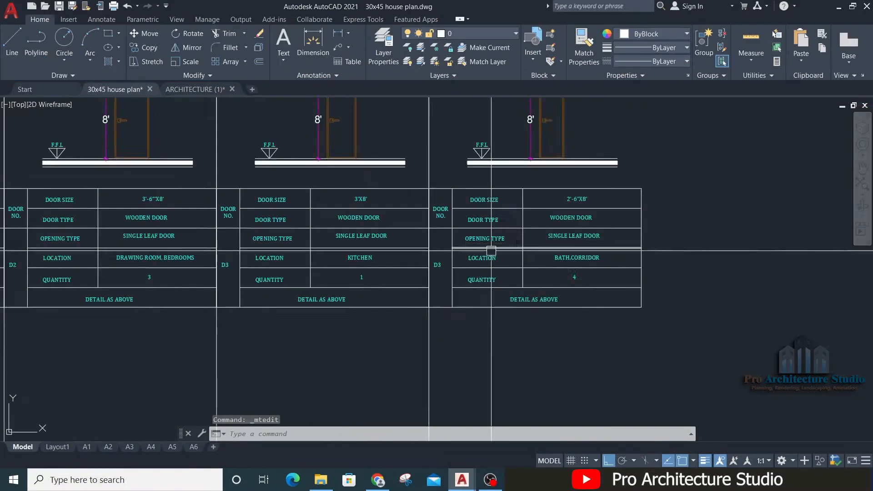
Step: Copy the vertical divider line to the open outer edge of the last door column
scroll(452, 354, down, 3)
click(449, 229)
text(co)
key(Return)
click(298, 137)
click(215, 138)
key(Escape)
scroll(591, 309, down, 4)
scroll(395, 311, up, 2)
Step: Select the empty sheet frame with its title block beside the six door columns
click(411, 183)
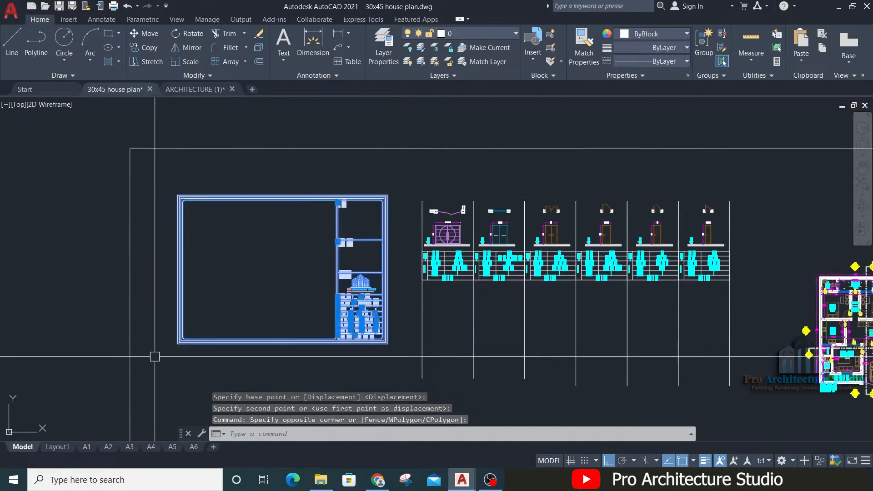
click(156, 349)
scroll(591, 248, up, 4)
middle_drag(591, 247, 475, 261)
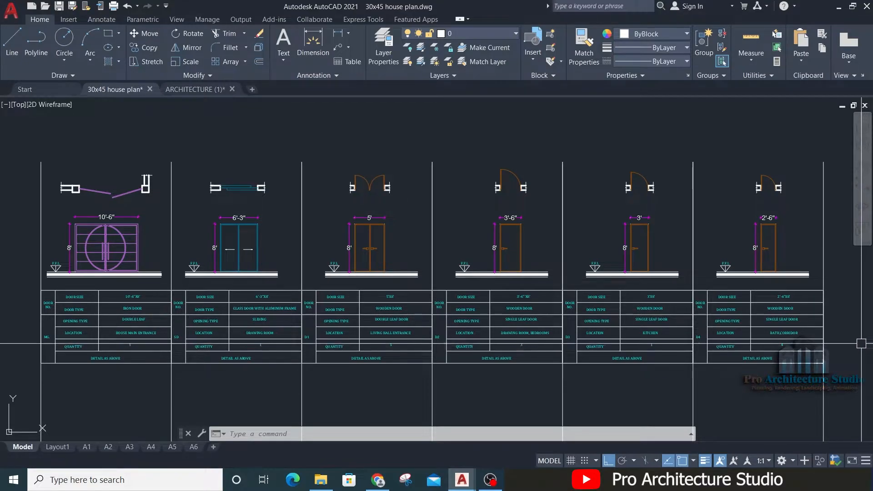
Step: Examine the D4 table and compare its location and quantity with the D4 door tags on the floor plan
scroll(723, 359, up, 6)
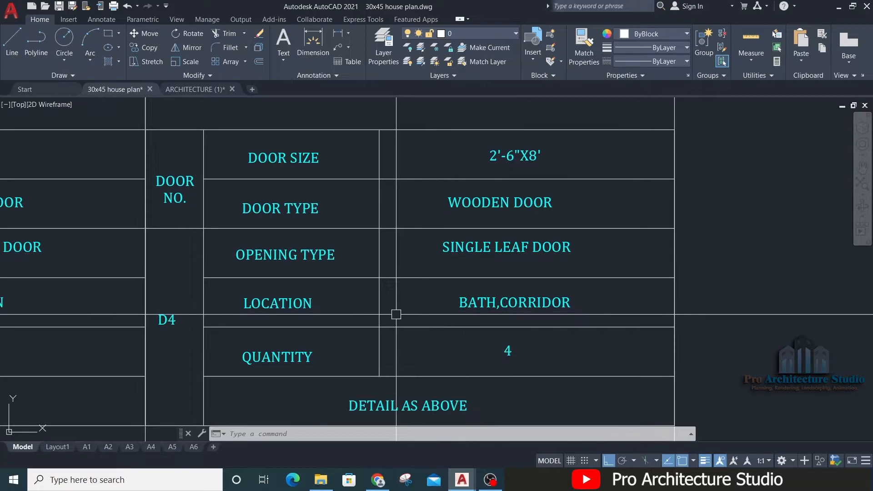
scroll(433, 320, down, 4)
scroll(470, 323, up, 4)
scroll(470, 323, down, 6)
middle_drag(674, 305, 564, 300)
middle_drag(676, 361, 390, 241)
scroll(389, 240, up, 4)
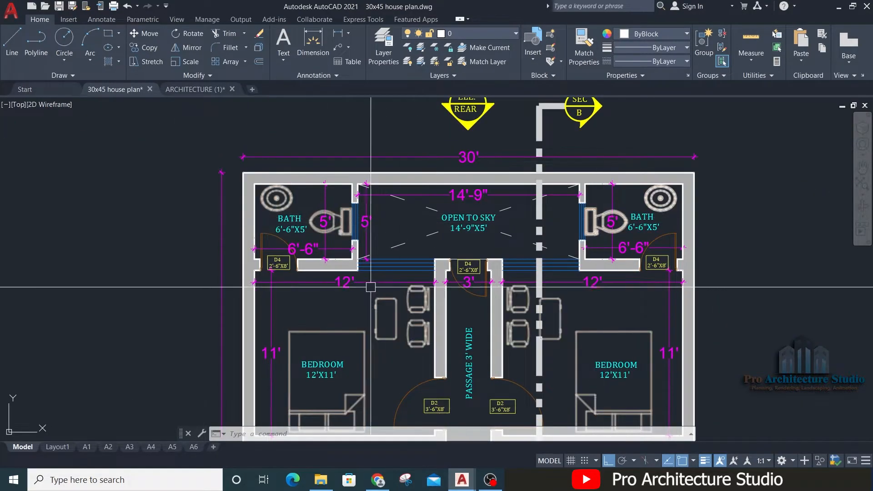
scroll(623, 258, down, 3)
scroll(363, 267, up, 4)
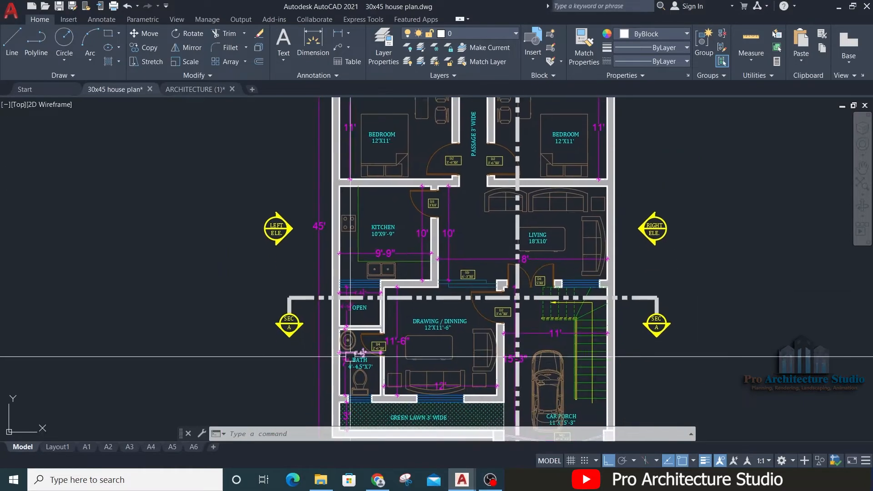
middle_drag(362, 267, 344, 424)
scroll(455, 195, up, 4)
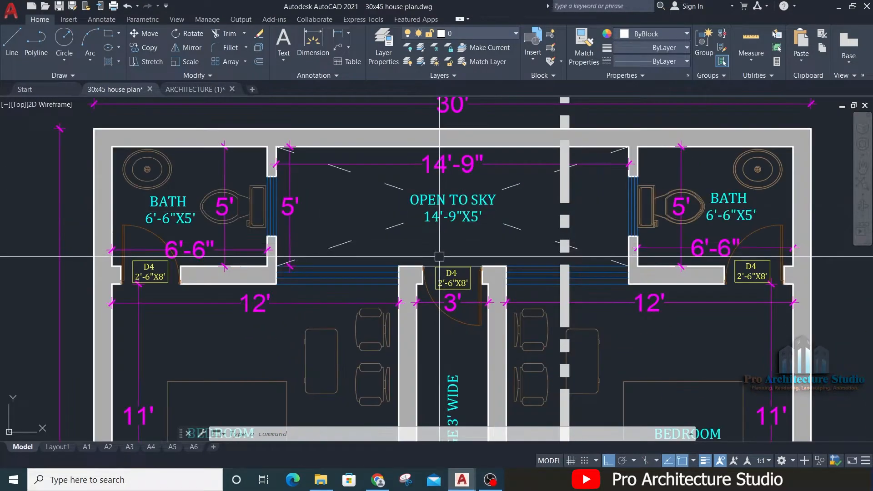
Step: Review the D4 table entries and look over all six door columns from MG to D4
scroll(579, 214, down, 5)
scroll(302, 247, up, 6)
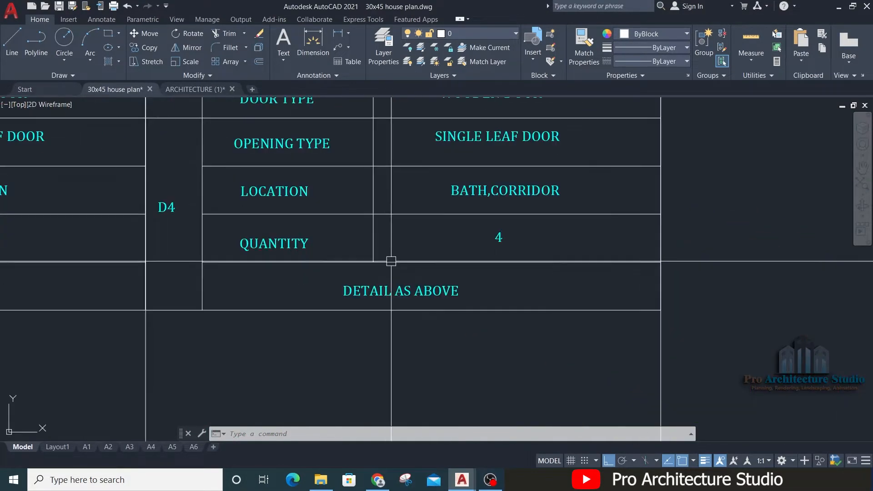
middle_drag(302, 201, 287, 298)
middle_drag(435, 248, 406, 368)
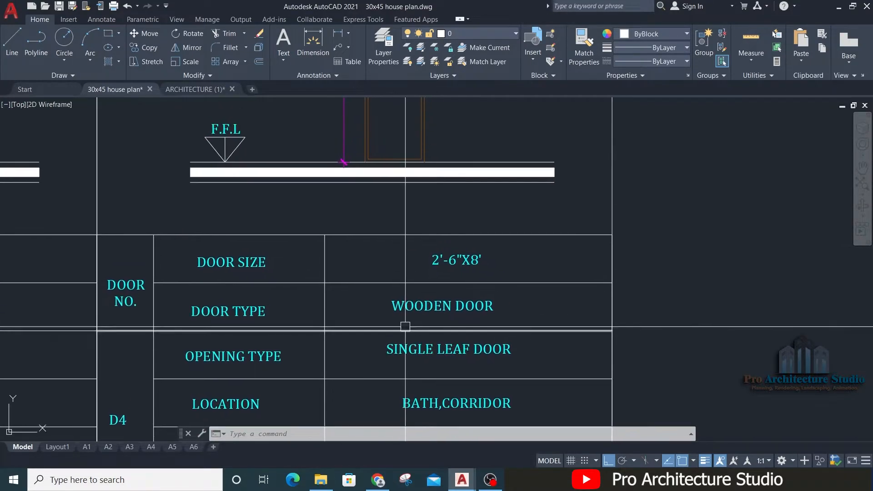
scroll(405, 327, down, 2)
scroll(439, 383, up, 4)
scroll(451, 352, down, 4)
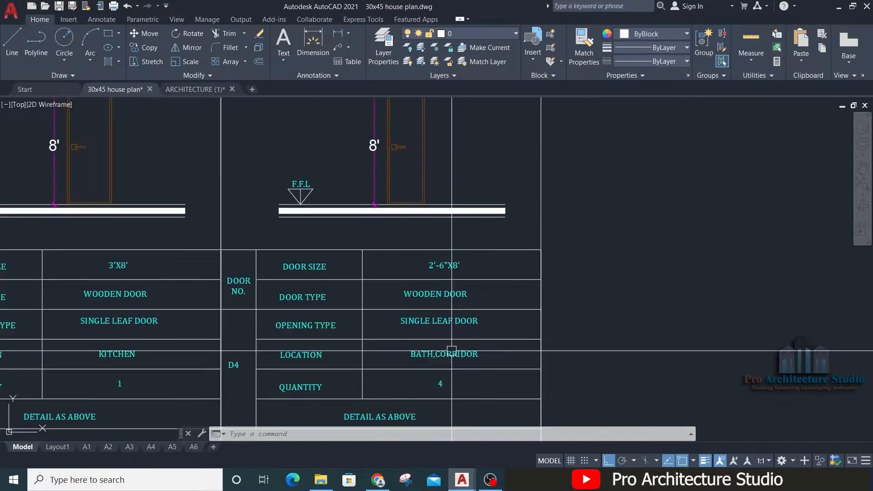
scroll(450, 270, down, 5)
scroll(687, 347, up, 1)
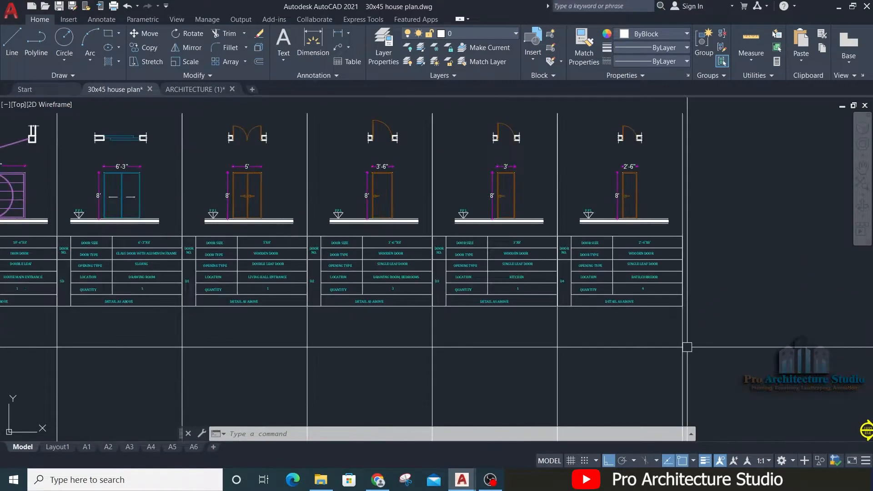
middle_drag(476, 269, 555, 281)
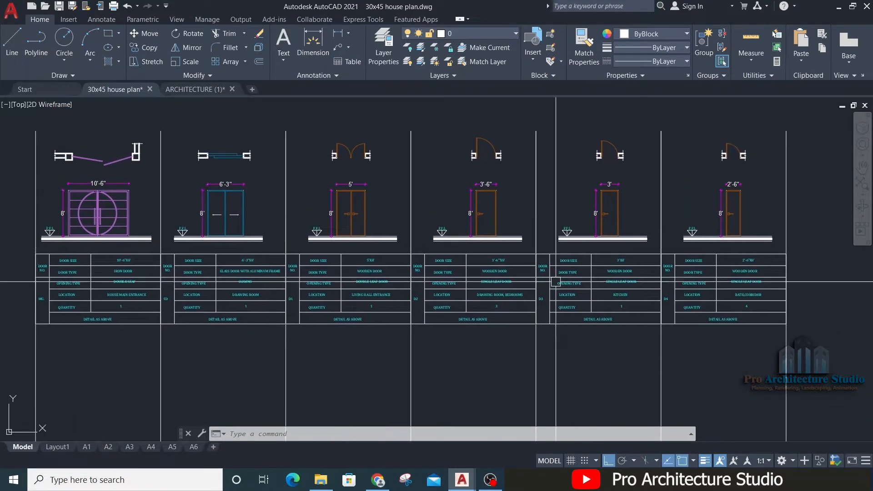
scroll(598, 317, down, 4)
scroll(604, 322, up, 2)
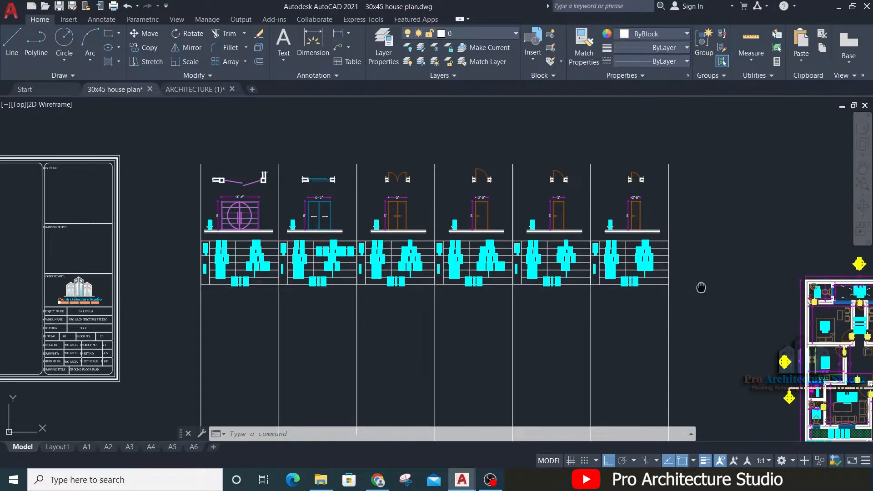
Step: Copy the SD door tag from the floor plan to the empty area beside the living room's outer wall
middle_drag(701, 287, 462, 162)
scroll(637, 277, up, 11)
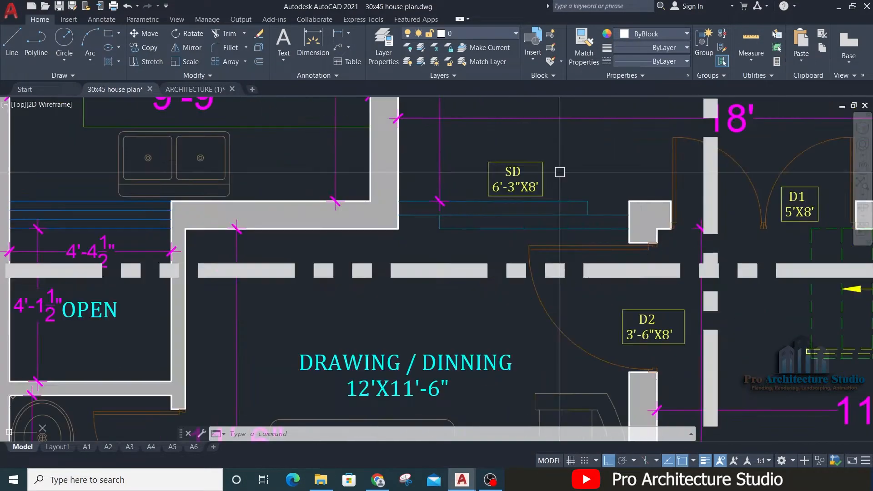
click(517, 157)
click(463, 175)
text(CO)
key(Return)
click(506, 180)
scroll(363, 220, down, 5)
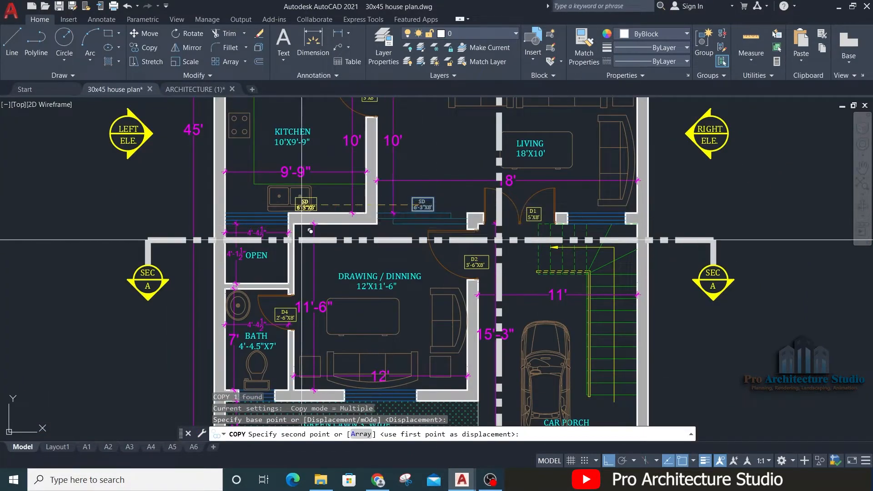
key(F8)
middle_drag(379, 183, 364, 115)
middle_drag(671, 211, 504, 304)
click(669, 231)
key(Escape)
Step: Change the name in the copied SD tag to W1
scroll(671, 223, up, 6)
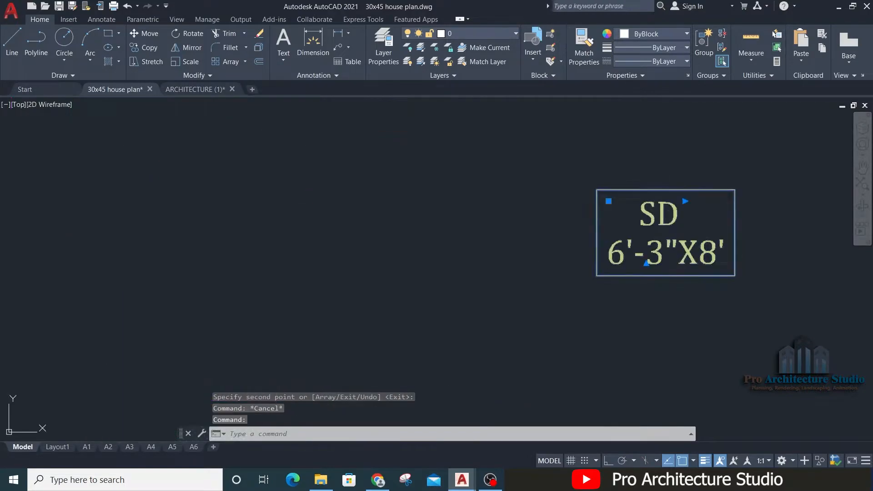
double_click(628, 226)
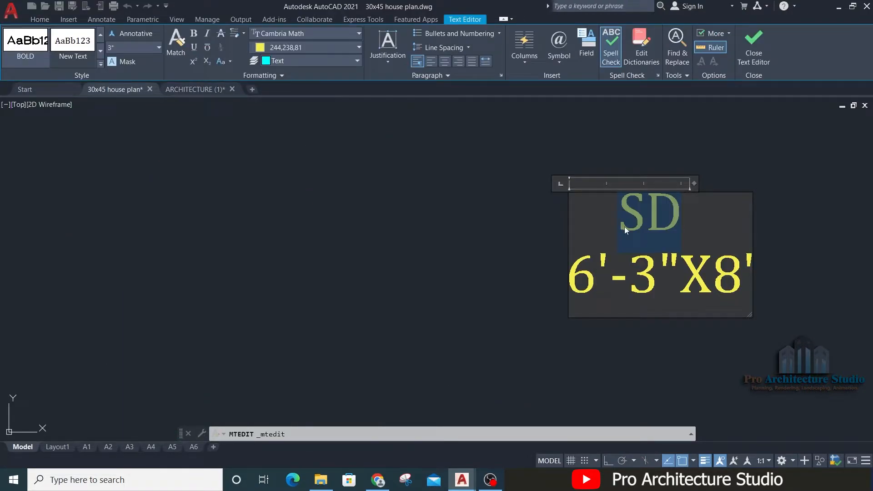
text(W)
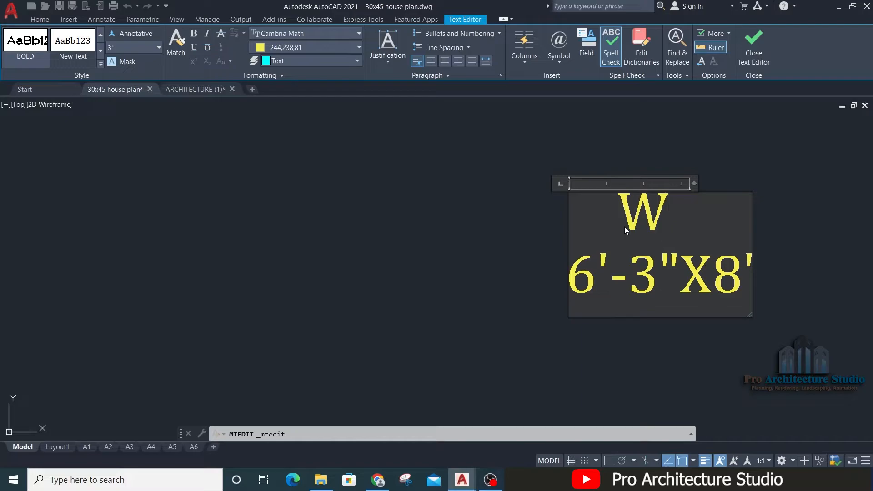
text(1)
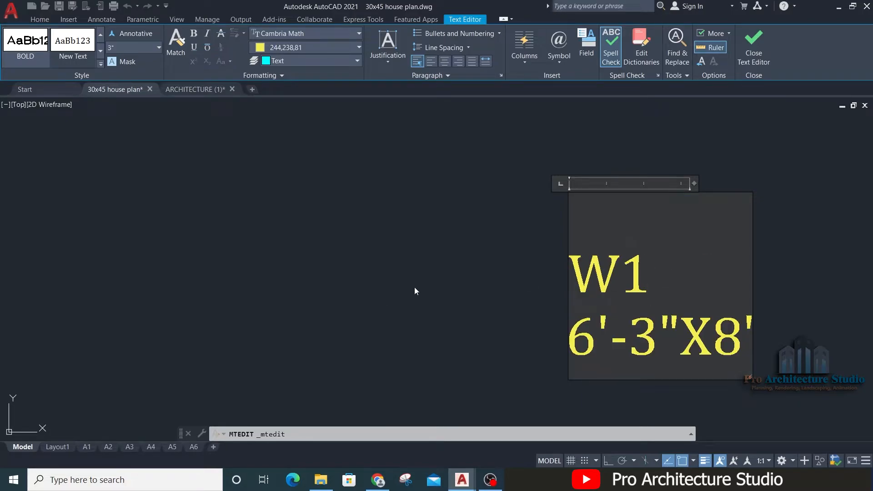
scroll(631, 257, down, 2)
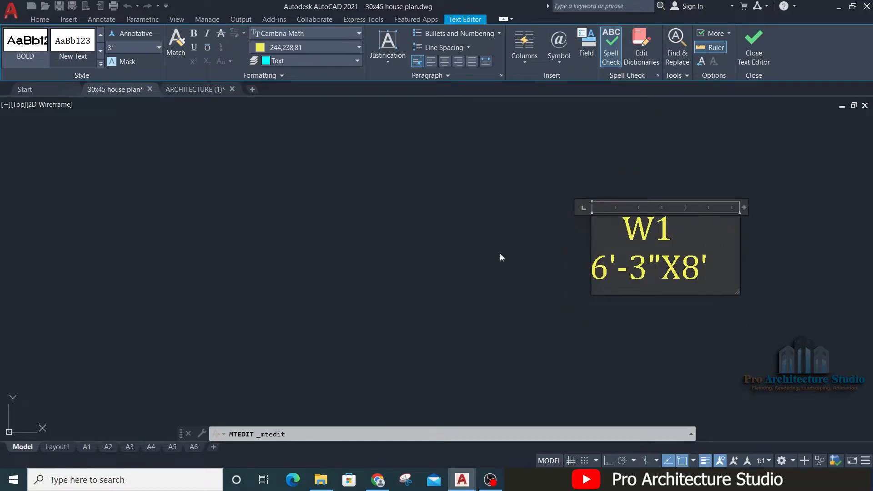
click(538, 251)
Step: Measure the width of the left bedroom's window facing the OPEN TO SKY area
mouse_move(323, 285)
middle_down()
mouse_move(421, 193)
mouse_move(411, 329)
middle_up()
scroll(418, 258, down, 2)
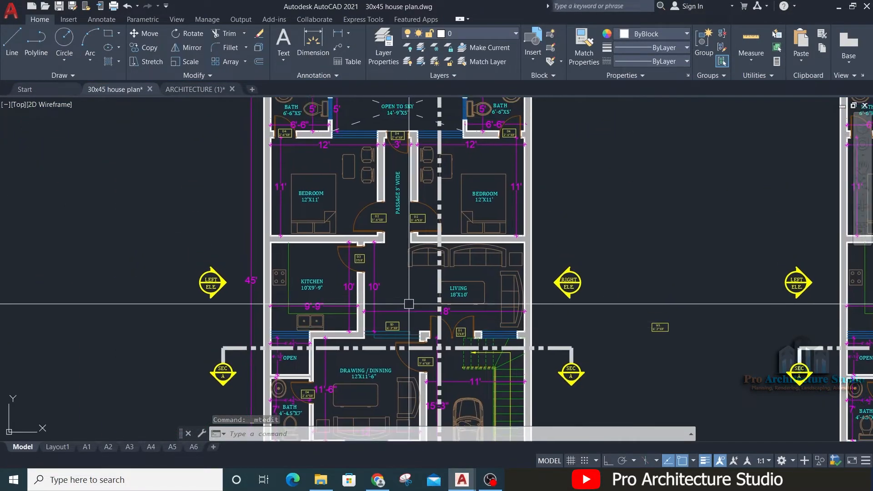
scroll(408, 303, down, 2)
scroll(385, 196, up, 4)
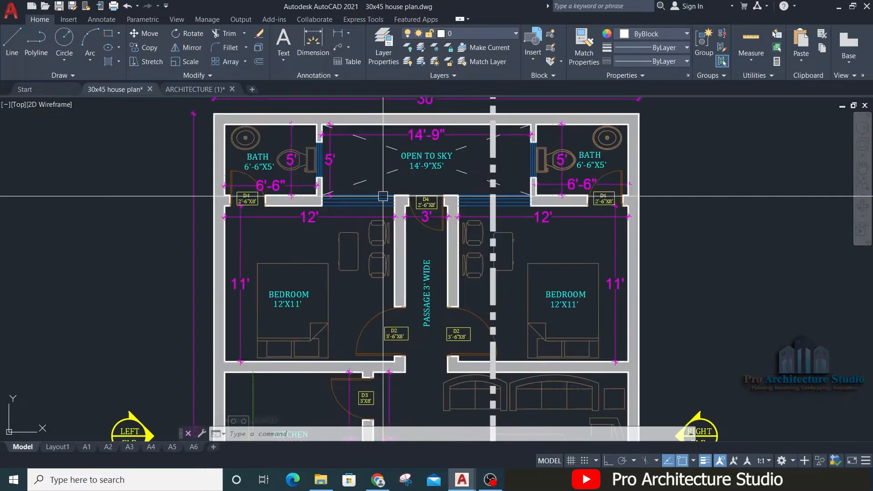
text(LI)
key(Return)
key(Return)
scroll(356, 193, up, 5)
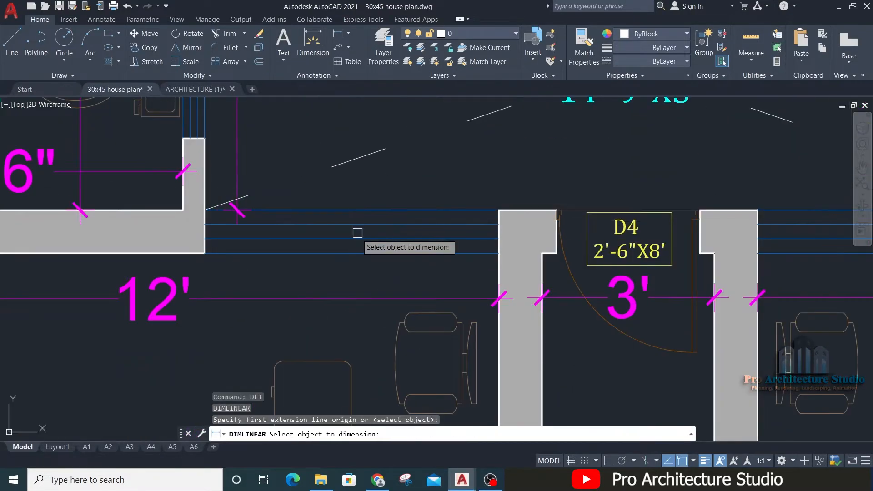
click(344, 254)
scroll(356, 214, down, 4)
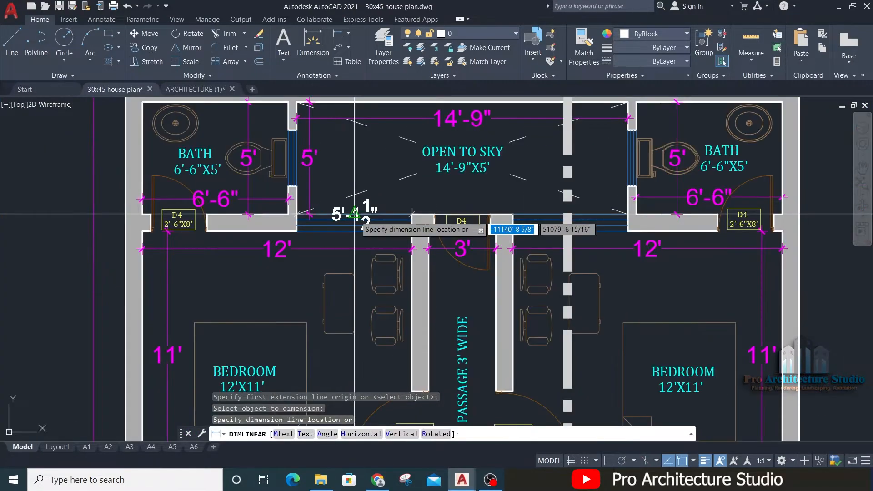
key(Escape)
Step: Measure the width of a window along the plan's front wall
scroll(393, 223, down, 8)
scroll(391, 345, up, 4)
scroll(391, 349, up, 6)
key(space)
Step: Measure the width of the living room window beside door D1
key(space)
scroll(394, 348, up, 4)
click(402, 250)
scroll(405, 204, down, 2)
key(Escape)
middle_drag(256, 212, 647, 294)
key(space)
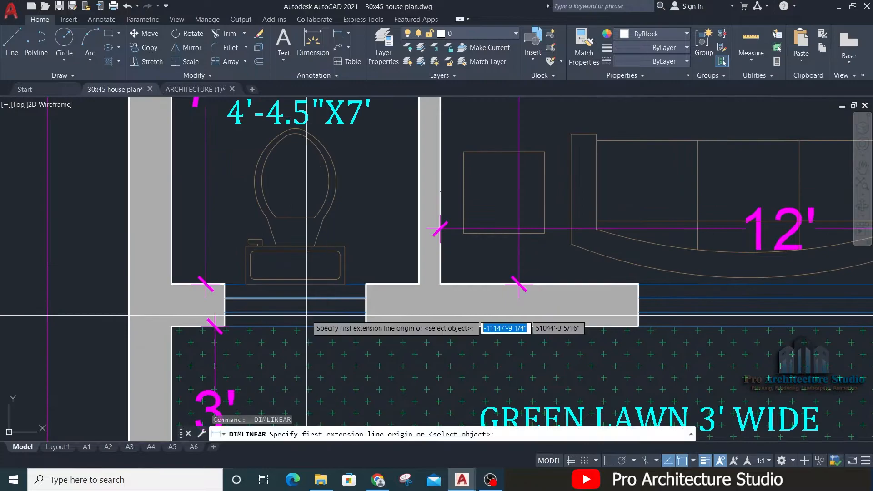
key(space)
scroll(306, 315, down, 5)
scroll(494, 206, up, 5)
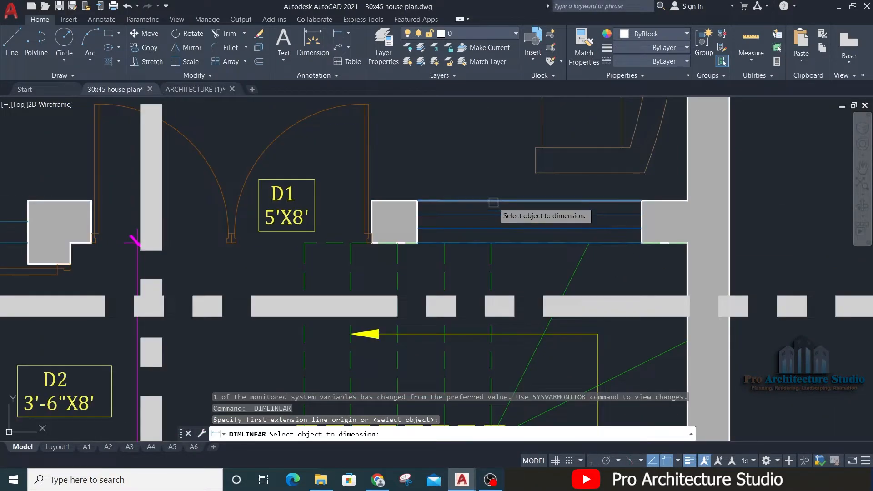
click(493, 202)
scroll(493, 186, down, 4)
key(Escape)
Step: Measure the width of the kitchen window next to the OPEN area
middle_drag(198, 179, 427, 244)
middle_drag(190, 256, 515, 231)
scroll(515, 232, up, 2)
key(space)
key(space)
click(523, 228)
scroll(530, 201, down, 5)
key(Escape)
Step: Move the W1 tag to just below the left bedroom's window facing the OPEN TO SKY area
middle_drag(550, 187, 490, 318)
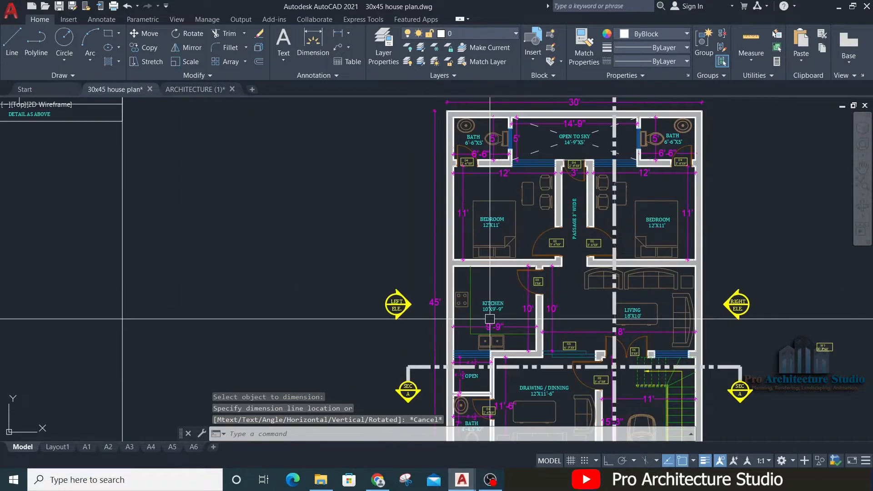
scroll(530, 161, up, 8)
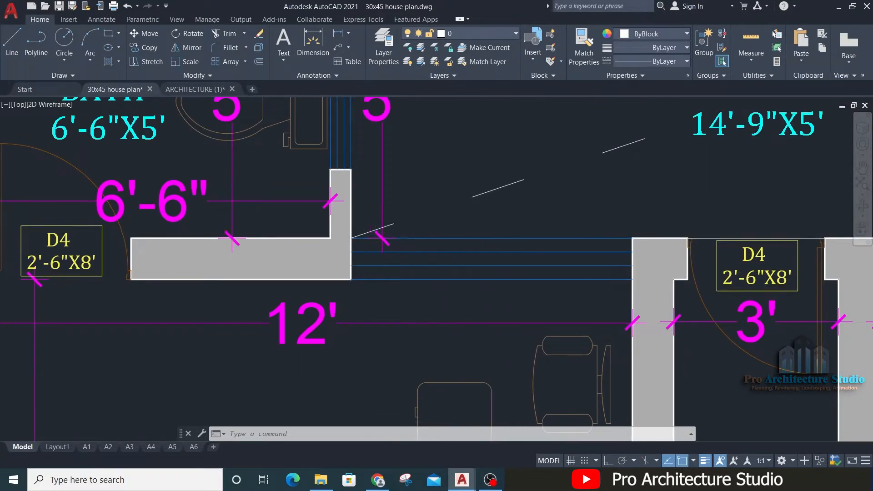
scroll(403, 229, down, 2)
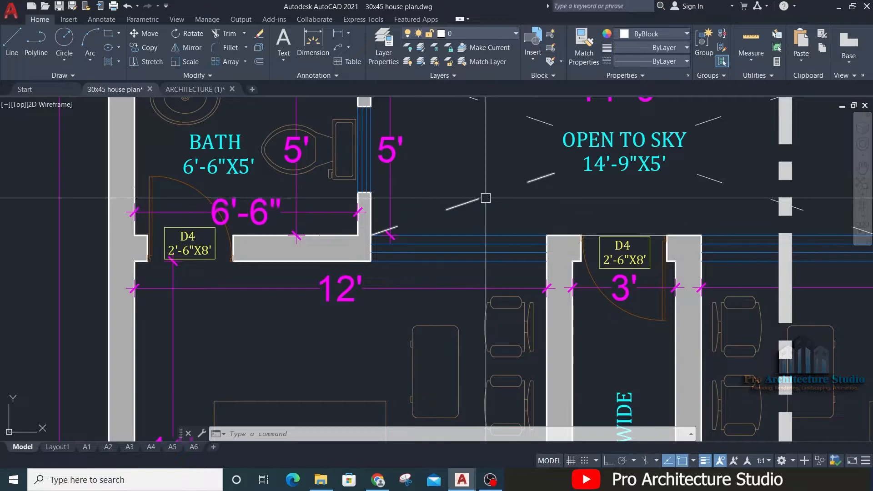
scroll(412, 202, down, 8)
scroll(589, 328, up, 4)
click(686, 265)
click(552, 364)
text(m)
key(space)
click(632, 315)
middle_drag(364, 272, 578, 483)
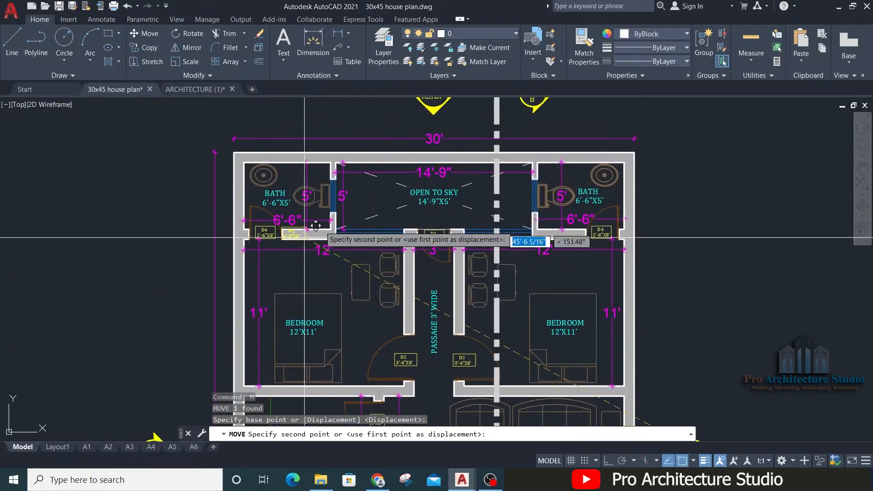
scroll(339, 213, up, 6)
scroll(474, 271, up, 4)
middle_drag(601, 269, 539, 98)
middle_drag(406, 337, 538, 259)
key(Escape)
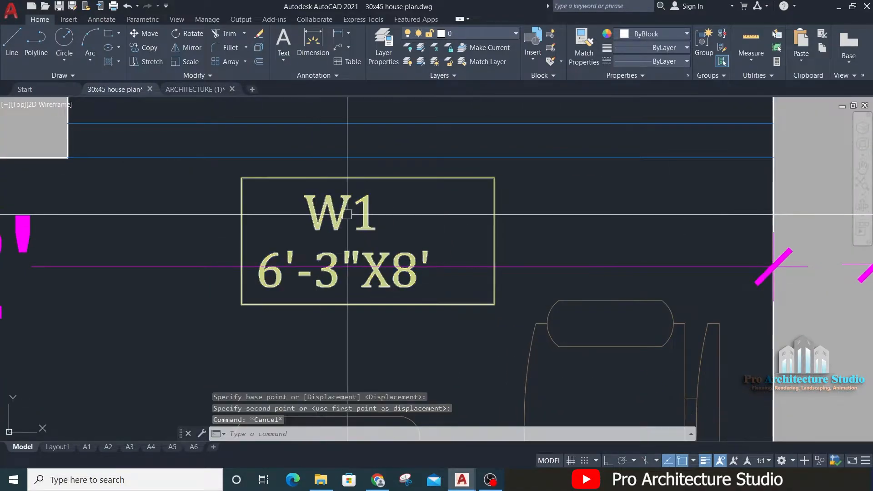
double_click(331, 240)
key(Escape)
scroll(331, 239, down, 2)
key(Escape)
key(Escape)
Step: Measure the width of the window above the W1 tag between its two wall corners
middle_drag(331, 240, 337, 277)
text(DIMLI)
key(Return)
click(173, 224)
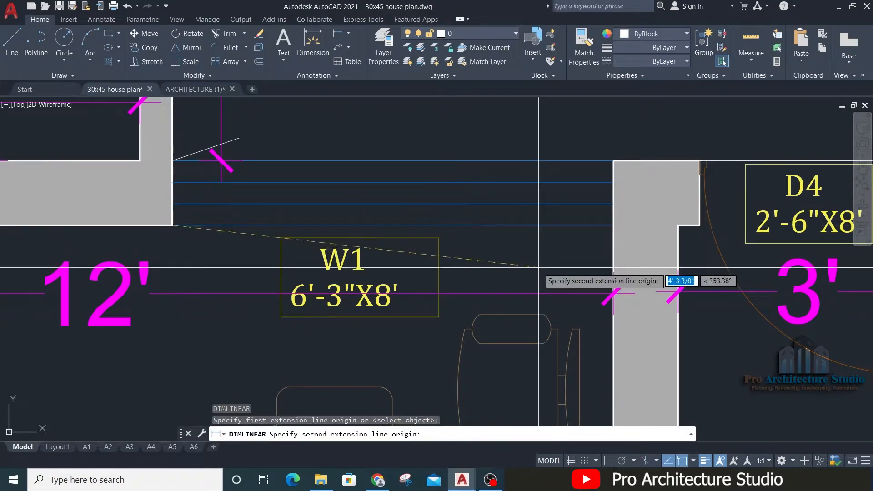
click(613, 224)
middle_drag(613, 225, 597, 351)
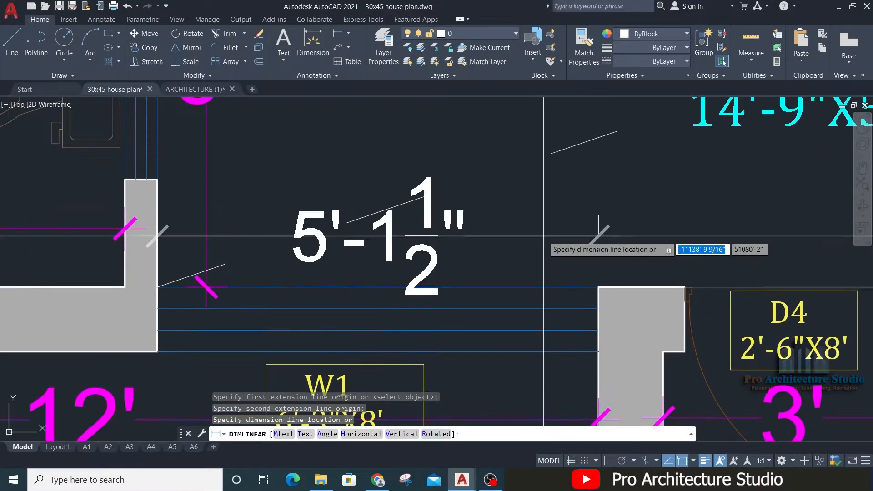
middle_drag(525, 244, 525, 178)
key(Escape)
key(Escape)
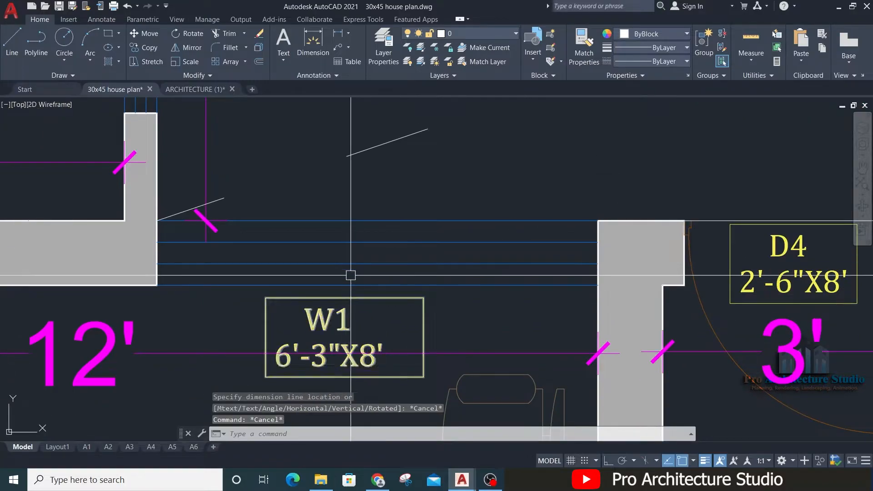
Step: Set the width in the W1 tag to 5'-1.5", leaving the X8' part in place
scroll(334, 325, up, 2)
double_click(359, 311)
drag(364, 318, 257, 316)
text(5'1.)
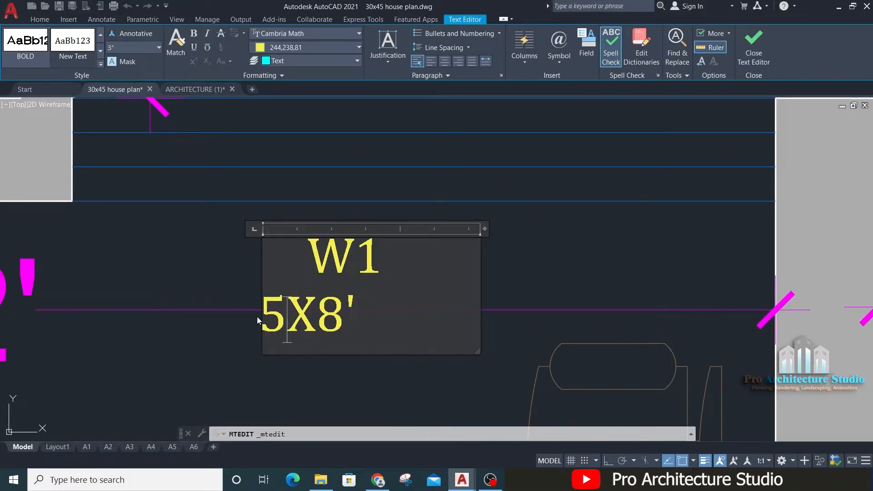
text(5")
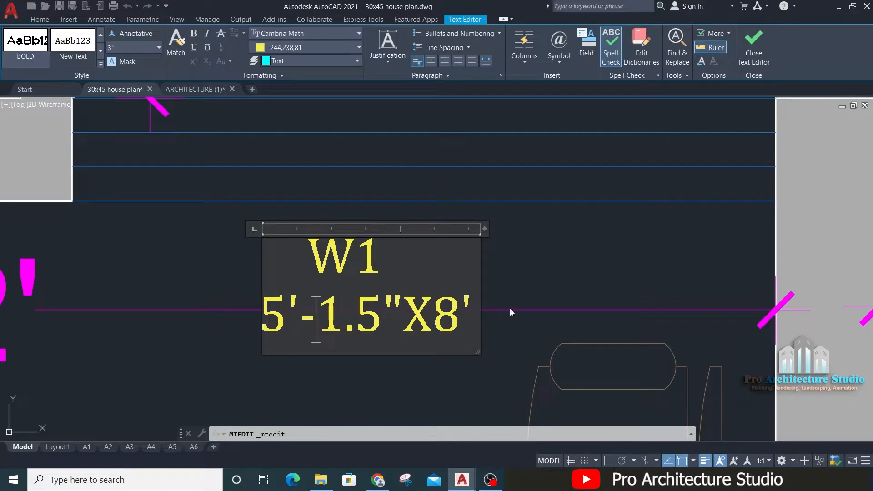
scroll(473, 310, down, 2)
click(518, 274)
Step: Measure the height of the large upper-floor window beside the teal wall on the front elevation
scroll(438, 221, down, 7)
scroll(437, 221, down, 6)
middle_drag(610, 226, 136, 193)
middle_drag(746, 237, 150, 255)
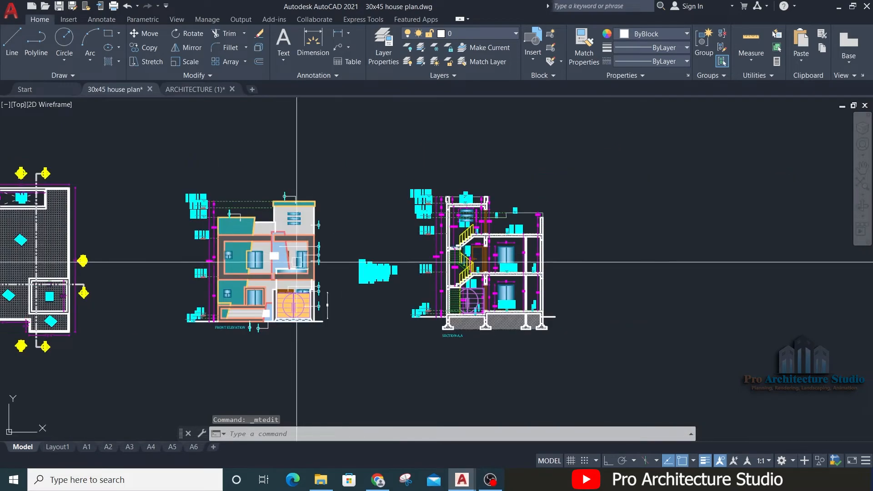
scroll(298, 261, up, 8)
key(Escape)
text(dli)
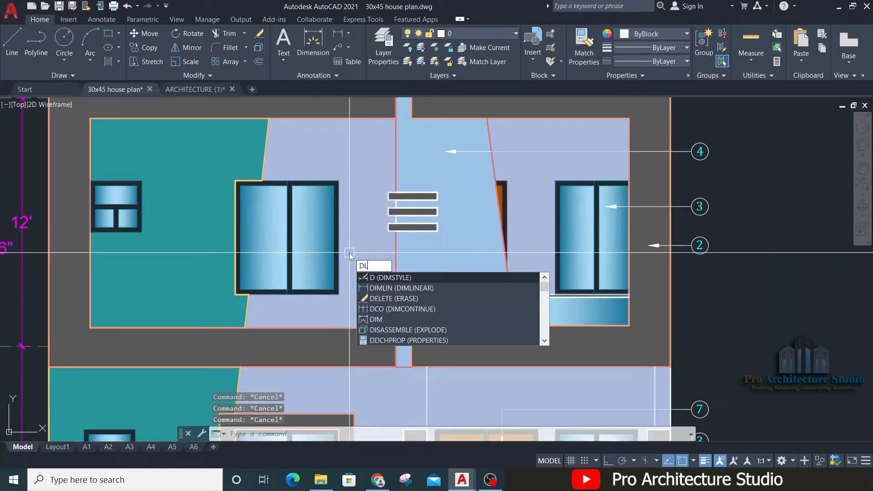
key(Return)
scroll(341, 182, up, 2)
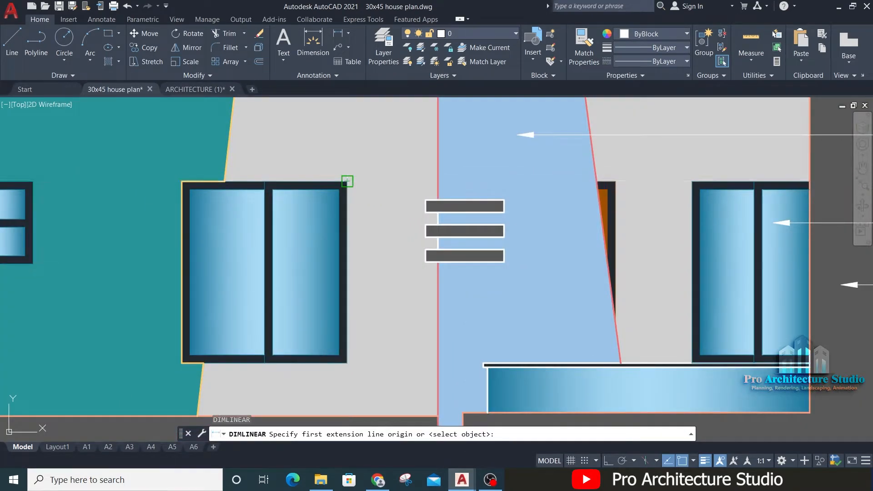
click(349, 180)
click(348, 364)
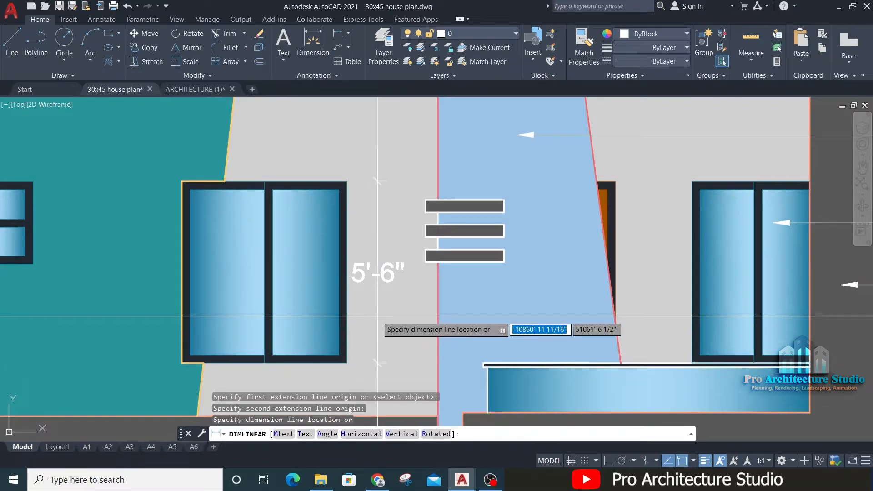
scroll(508, 250, down, 10)
key(Escape)
Step: Set the height in the left bedroom's W1 tag to 5'-6" so the size line reads 5'-1.5"X5'-6"
middle_drag(171, 199, 571, 215)
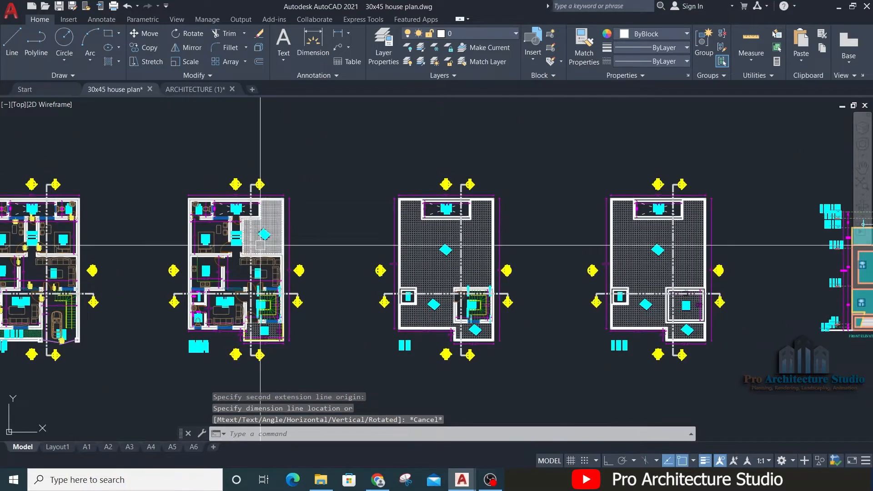
middle_drag(137, 241, 718, 256)
scroll(661, 280, up, 12)
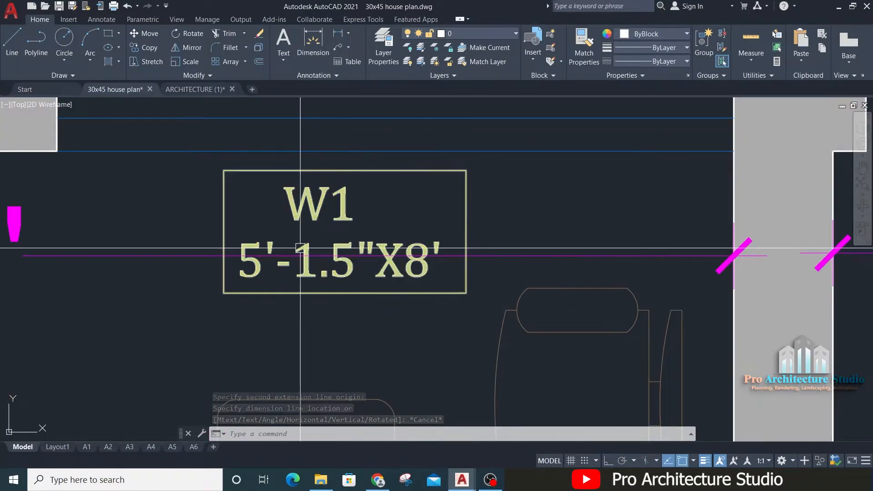
scroll(364, 254, up, 2)
double_click(400, 248)
drag(426, 254, 460, 253)
text(5)
key(Right)
text(-6")
scroll(485, 226, down, 3)
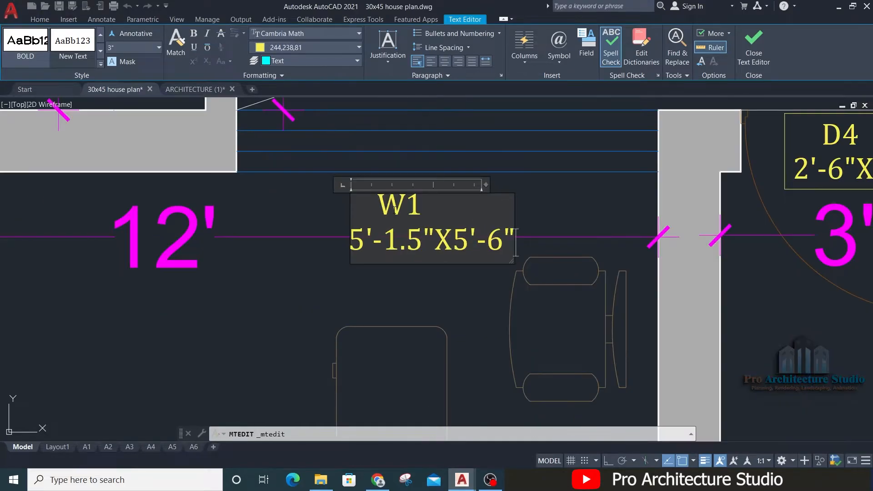
click(379, 268)
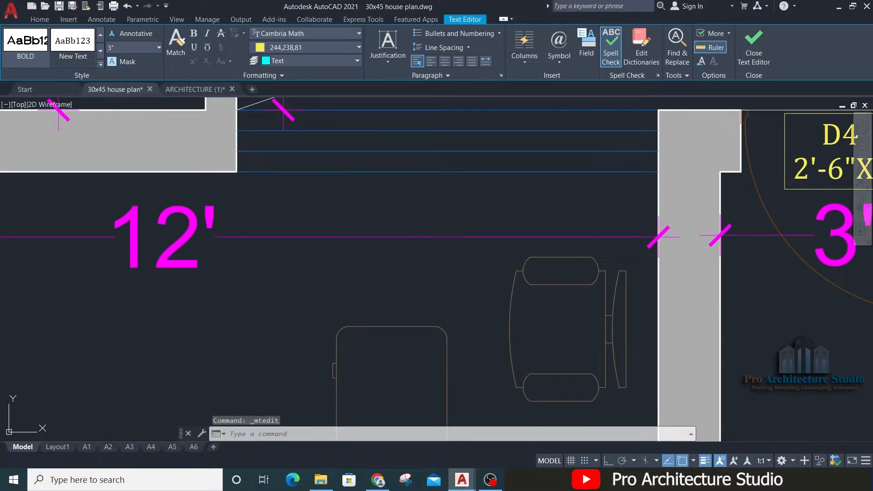
Step: Move the W1 tag sideways to centre it better beneath the left bedroom's window
click(444, 209)
scroll(445, 207, down, 2)
text(m)
key(space)
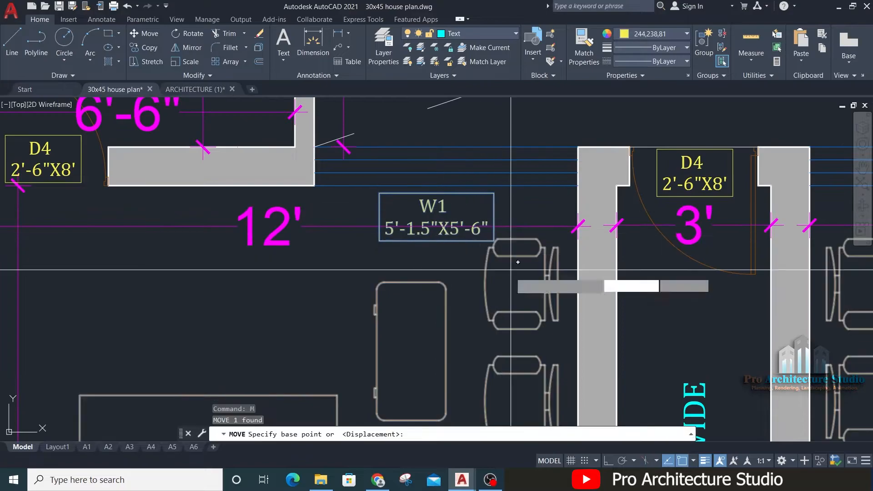
click(332, 268)
click(313, 270)
Step: Copy the W1 tag horizontally, with Ortho on, to below the right bedroom's window facing the OPEN TO SKY area
middle_drag(372, 215, 337, 275)
click(373, 267)
text(co)
key(space)
click(373, 267)
middle_drag(703, 222, 427, 233)
middle_drag(540, 259, 444, 263)
key(F8)
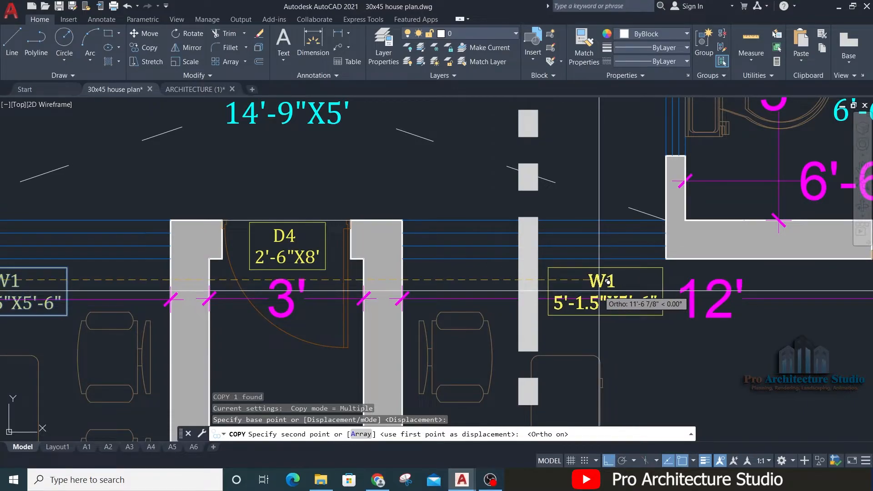
click(608, 282)
scroll(652, 150, down, 2)
key(F8)
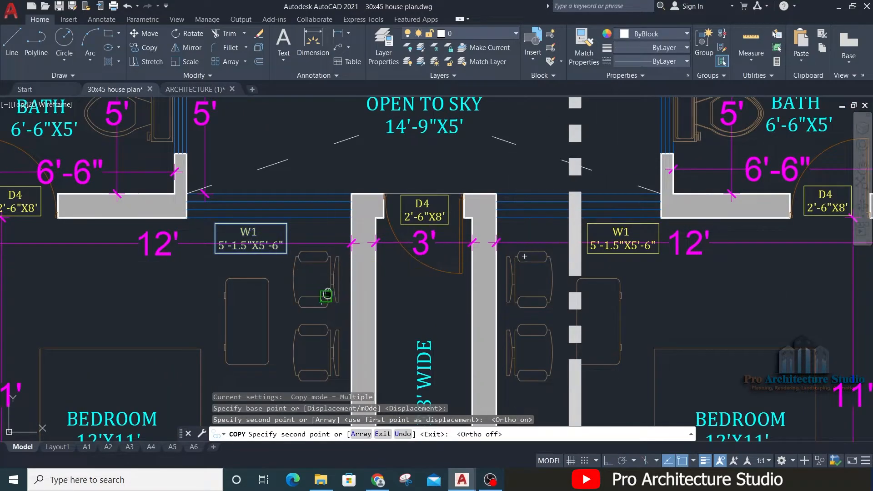
Step: Place another copy of the W1 tag in the empty space outside the plan, beside the right elevation marker
scroll(325, 296, down, 5)
middle_drag(673, 249, 665, 112)
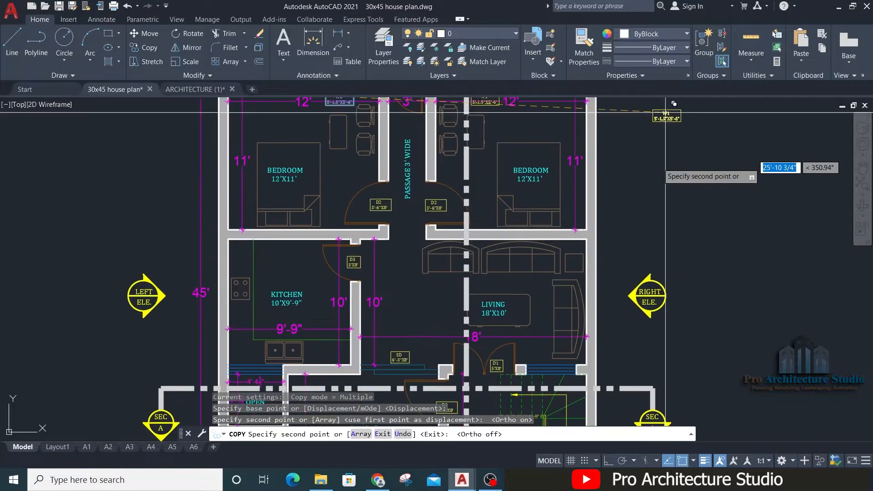
middle_drag(724, 239, 704, 103)
click(670, 223)
key(space)
key(Escape)
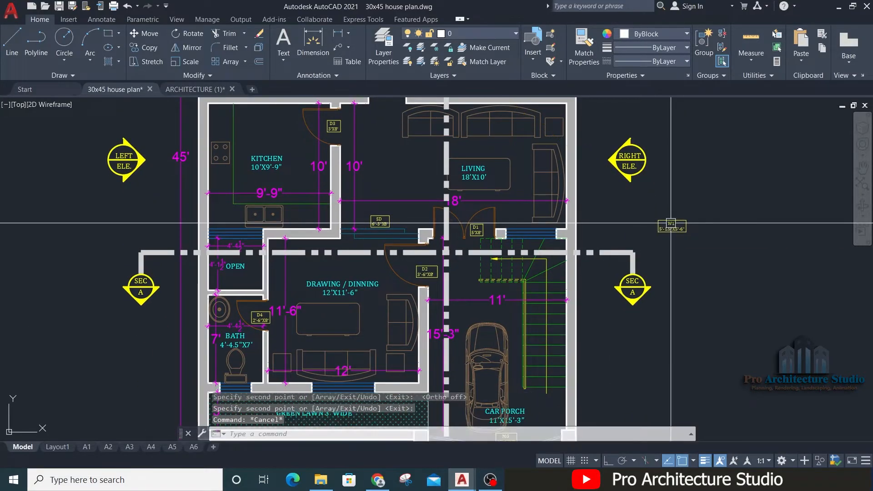
key(Return)
scroll(390, 223, up, 10)
key(Return)
click(377, 197)
key(Escape)
key(Escape)
scroll(436, 219, down, 10)
Step: Move the spare W1 tag onto the green lawn just below the drawing / dining room's front window
click(526, 149)
click(463, 197)
text(m)
key(Return)
click(478, 167)
middle_drag(125, 307, 457, 173)
scroll(409, 200, up, 2)
scroll(407, 196, up, 8)
scroll(377, 300, down, 5)
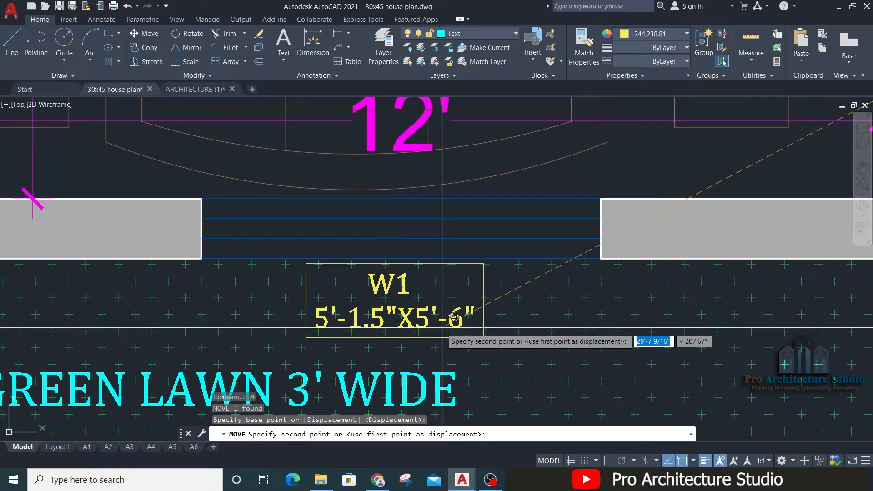
click(411, 307)
key(Escape)
key(Escape)
Step: Rename the tag below the drawing / dining room's front window as W2
scroll(390, 290, up, 4)
double_click(430, 259)
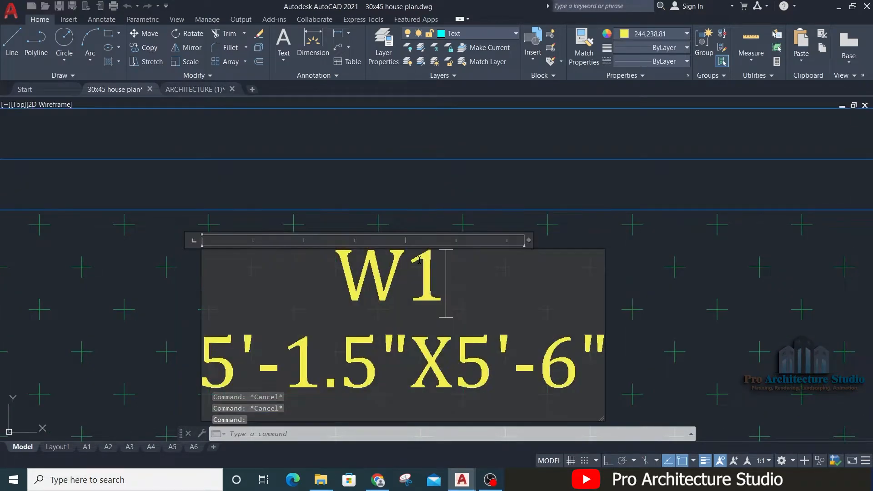
key(shift+Left)
click(536, 194)
key(Escape)
key(Escape)
Step: Measure the width of the drawing / dining room's front window
scroll(519, 198, down, 2)
text(DIMLI)
key(Return)
key(Return)
click(503, 179)
click(500, 174)
key(Escape)
key(Escape)
Step: Change the W2 tag's size line to 5'X5'-6" and recentre the name above it
scroll(388, 290, up, 2)
double_click(388, 290)
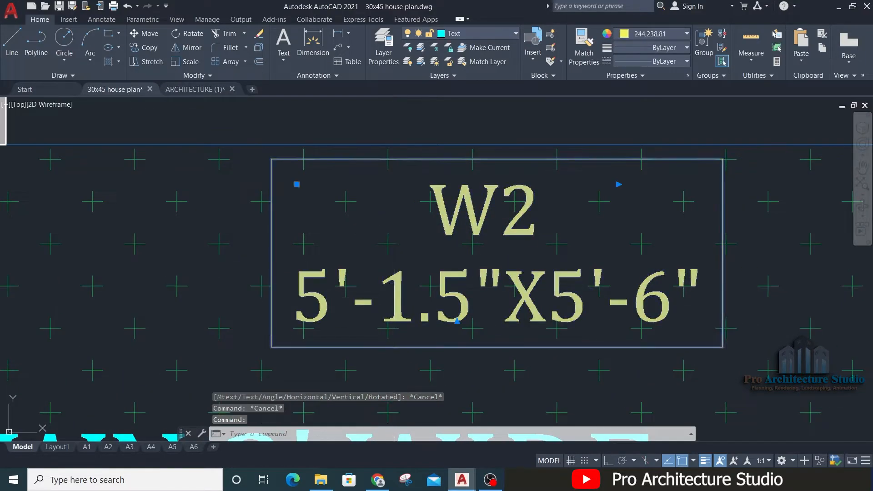
drag(351, 300, 473, 294)
key(Delete)
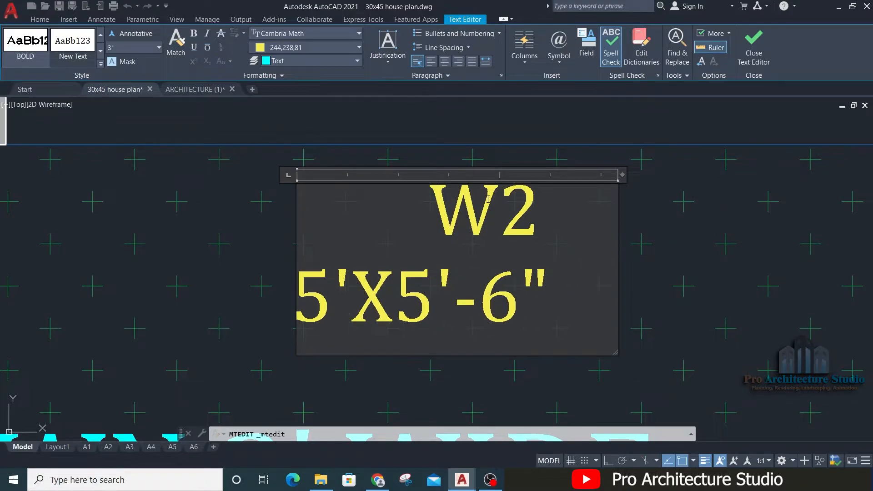
click(416, 224)
key(BackSpace)
key(BackSpace)
key(BackSpace)
key(BackSpace)
key(BackSpace)
key(Escape)
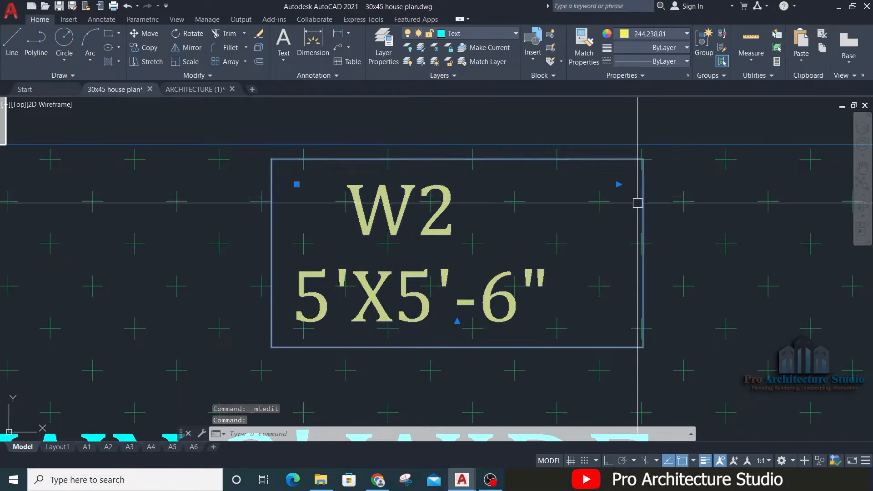
click(617, 184)
scroll(540, 182, up, 4)
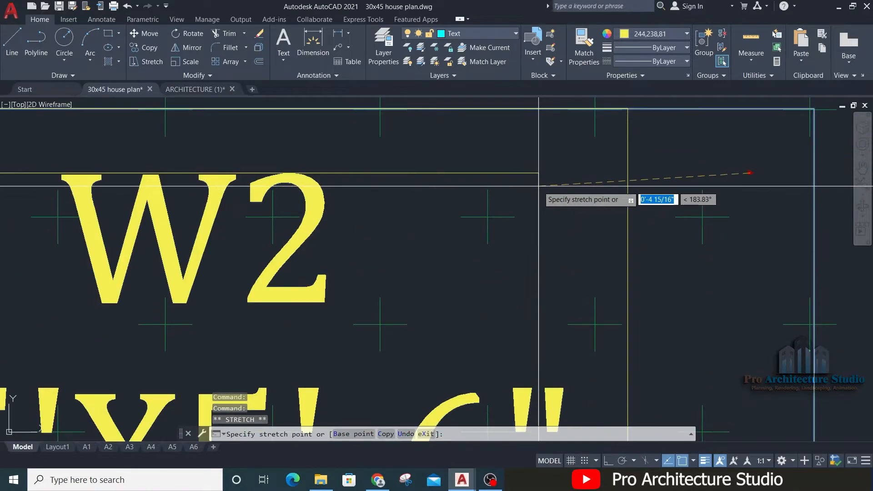
key(Escape)
scroll(527, 180, down, 6)
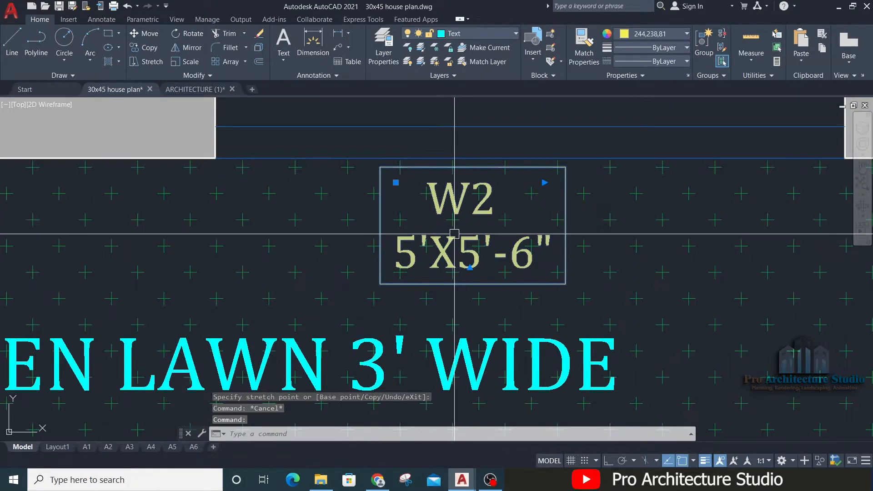
scroll(454, 233, down, 2)
text(m)
key(space)
click(455, 230)
middle_drag(511, 155, 462, 376)
middle_drag(563, 329, 512, 309)
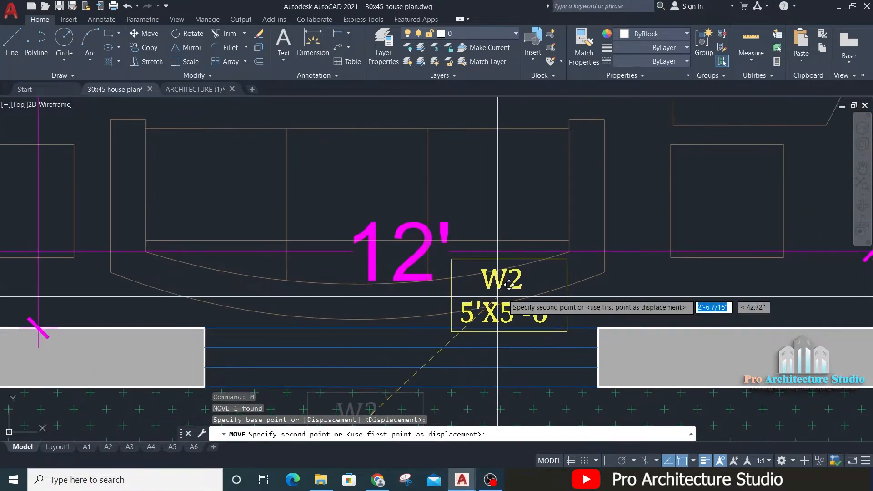
scroll(514, 294, up, 2)
Step: Copy the W2 tag into the empty space outside the plan, beyond the living room's outer wall
click(514, 287)
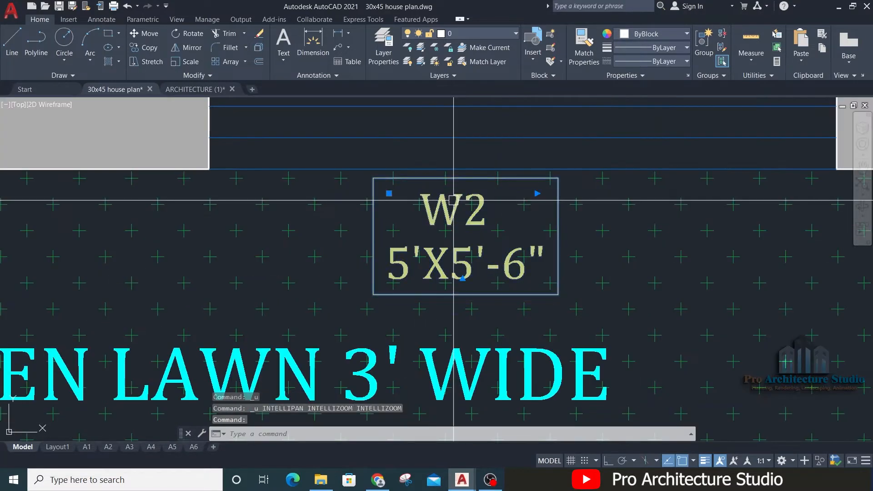
text(co)
key(space)
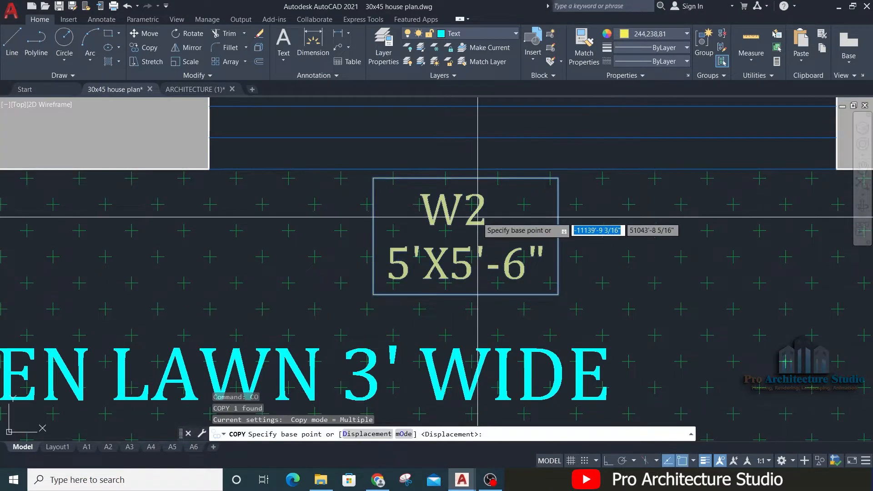
click(478, 216)
scroll(347, 258, down, 4)
middle_drag(489, 240, 248, 380)
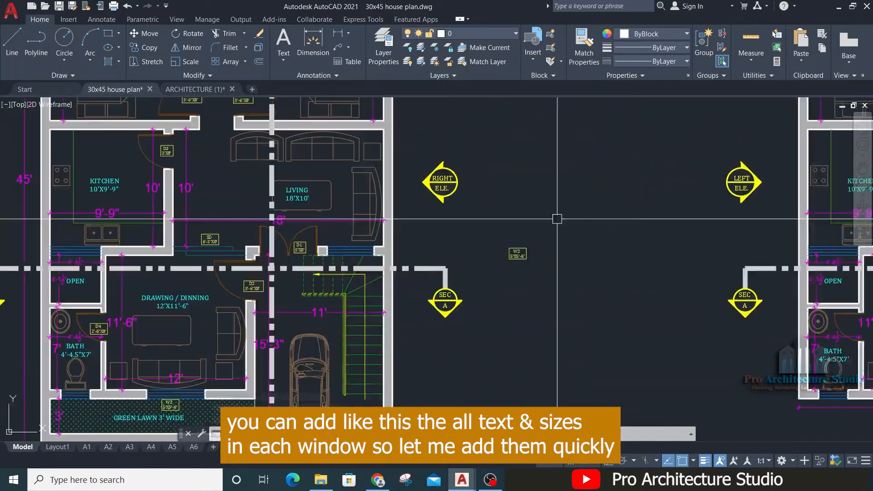
Step: Move the spare W2 tag to just above the kitchen's window beside the sink and rename it W3
click(518, 253)
text(m)
scroll(382, 205, up, 10)
double_click(383, 200)
text(3)
click(483, 187)
Step: Set the width in the kitchen's W3 tag to 4'-4.5", keeping the X5'-6" part
double_click(443, 263)
drag(338, 256, 319, 255)
click(454, 150)
click(455, 250)
scroll(452, 228, down, 5)
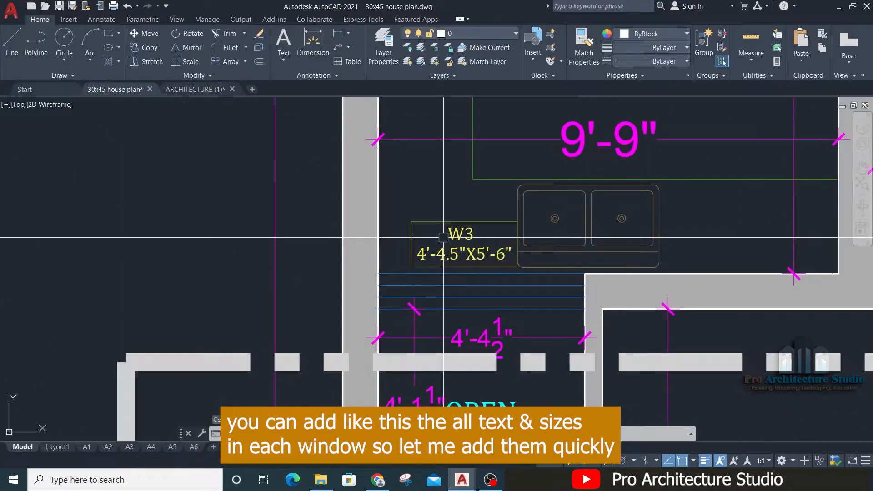
Step: Copy the W3 tag to above the living room's front window beside door D1 and measure that window's width
text(co)
scroll(452, 227, down, 8)
scroll(472, 364, up, 10)
click(472, 235)
text(dli)
Step: Set the width in the living room window's tag to 4' so its size line reads 4'X5'-6"
double_click(473, 278)
drag(479, 286, 405, 285)
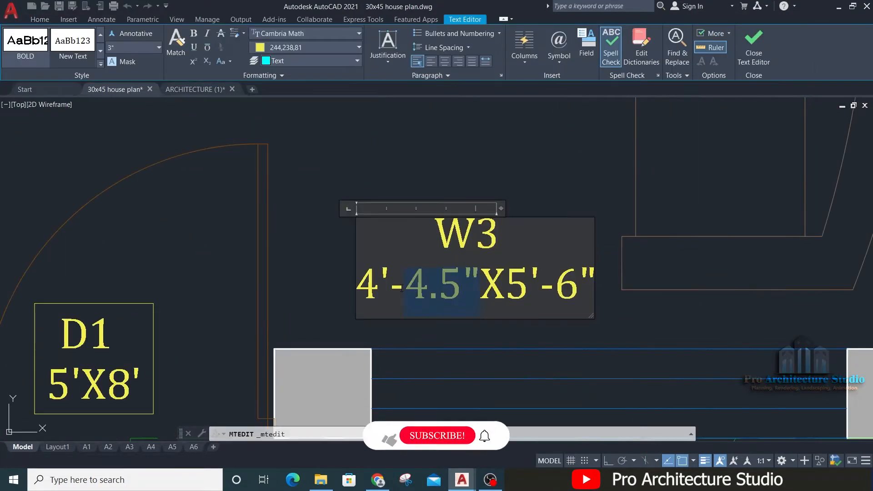
key(BackSpace)
key(BackSpace)
click(459, 177)
Step: Move the living room window's tag to just above the window and rename it W4
text(m)
click(744, 200)
click(783, 205)
text(co)
click(585, 284)
scroll(585, 284, down, 6)
click(519, 295)
scroll(397, 269, up, 5)
scroll(374, 270, up, 8)
double_click(388, 263)
text(4)
click(455, 189)
Step: Copy the W4 tag into the OPEN TO SKY area beside the upper-left bath's window
click(398, 269)
text(co)
click(398, 276)
scroll(398, 276, down, 8)
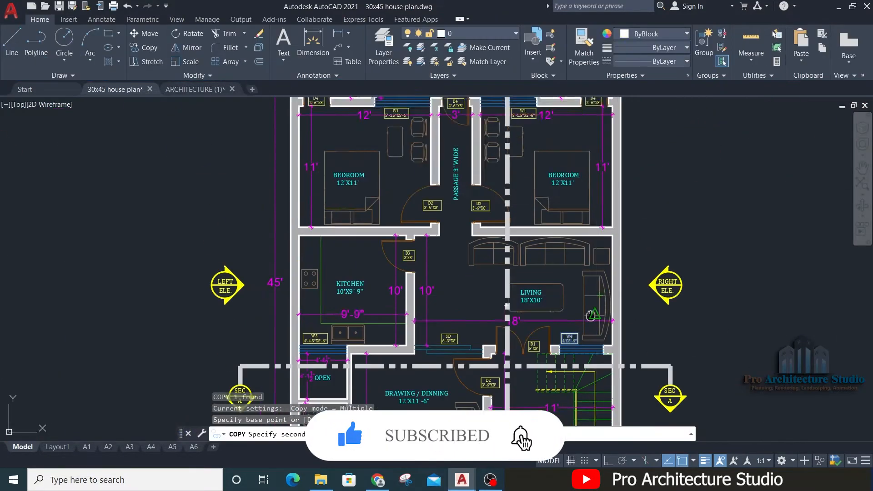
scroll(236, 227, up, 7)
click(370, 271)
Step: Replace the name in the copied tag beside the bath window with V
double_click(548, 300)
drag(573, 289, 534, 290)
text(V)
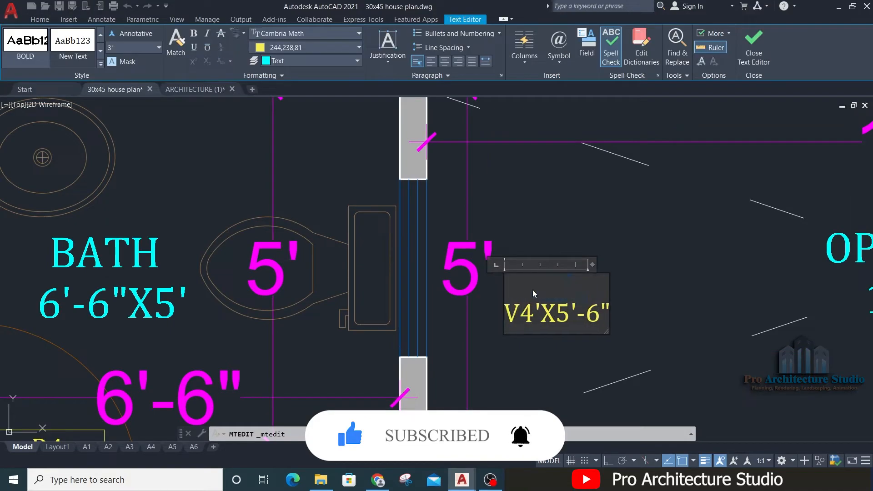
key(Escape)
Step: Measure the small three-pane window on the teal wall of the front elevation
scroll(431, 236, down, 6)
scroll(431, 236, down, 6)
text(dli)
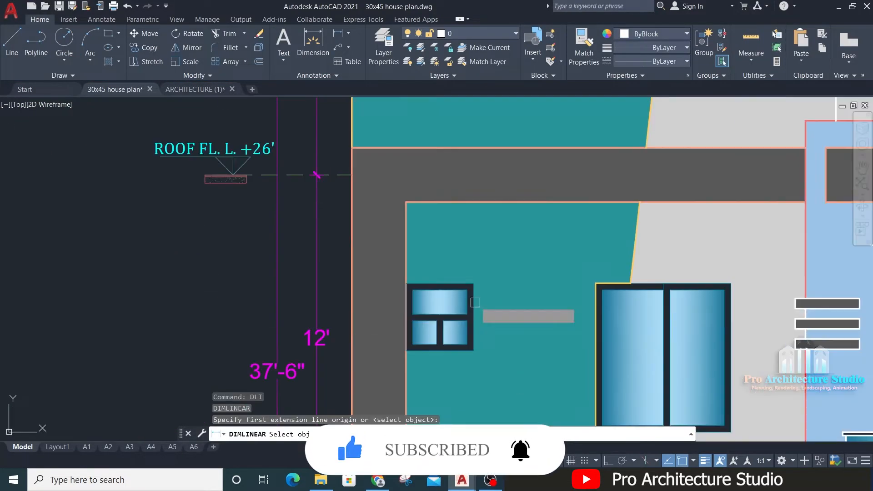
click(455, 167)
click(454, 335)
key(Escape)
Step: Set the size in the V tag to 2'-6"X2'-6"
scroll(308, 283, up, 8)
double_click(313, 259)
drag(256, 263, 216, 263)
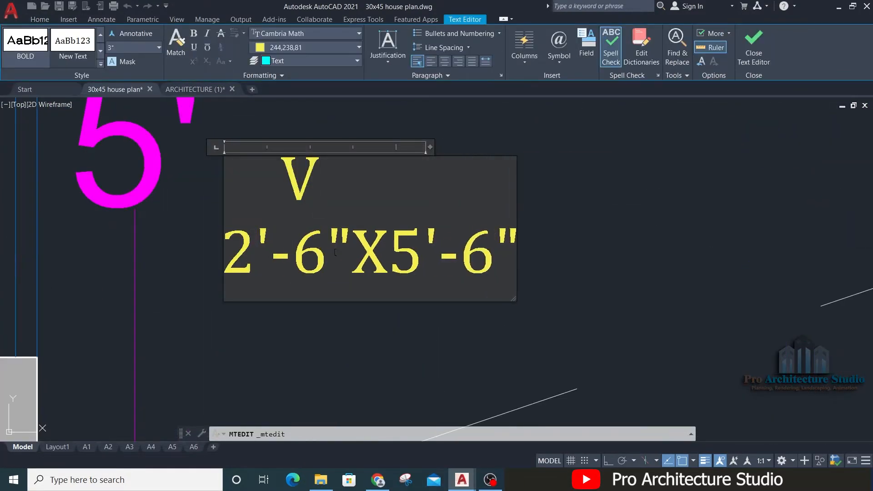
click(357, 346)
scroll(442, 295, down, 6)
Step: Rotate the V tag to read vertically and move it right beside the upper-left bath's window
click(415, 280)
text(r)
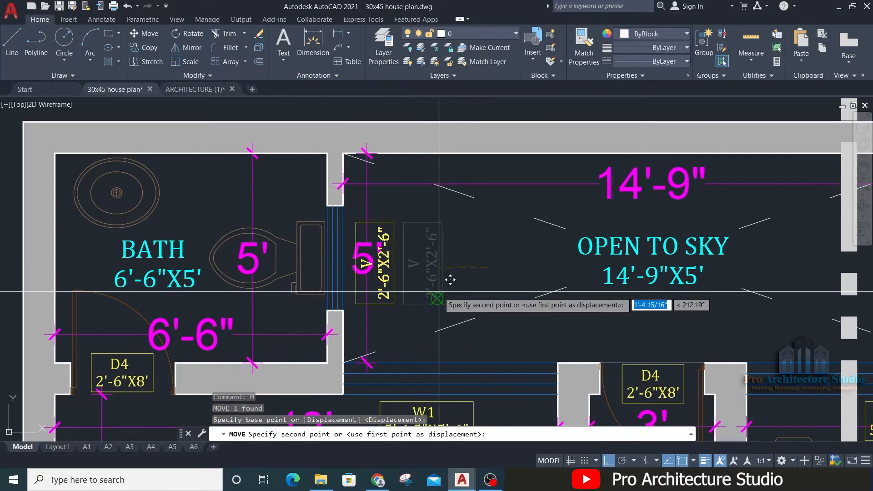
key(Escape)
click(414, 318)
text(m)
click(442, 179)
click(393, 131)
Step: Copy the V tag across the OPEN TO SKY area to beside the upper-right bath's window
click(344, 330)
text(co)
click(629, 255)
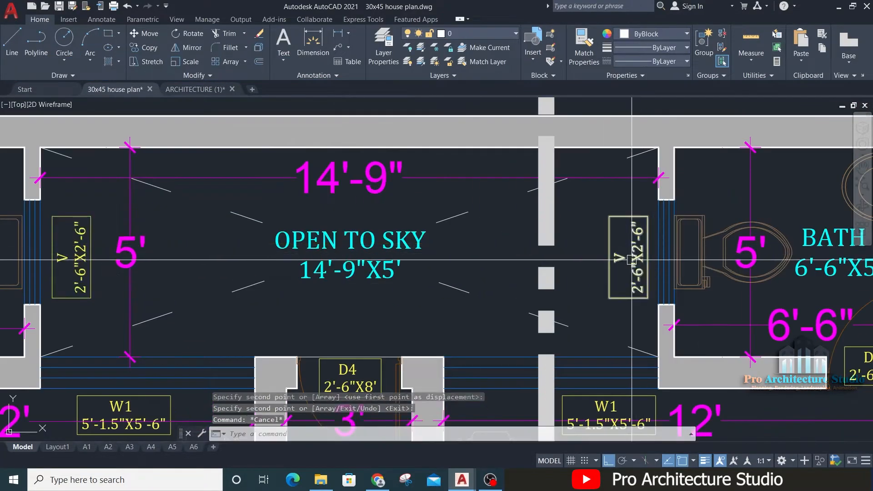
Step: Copy the V tag to the ventilator of the lower-left 4'-4.5"X7' bath, rotate it to read horizontally and move it into place
click(629, 254)
text(co)
scroll(629, 254, down, 6)
click(464, 339)
text(ro)
click(479, 286)
text(m)
scroll(374, 218, down, 6)
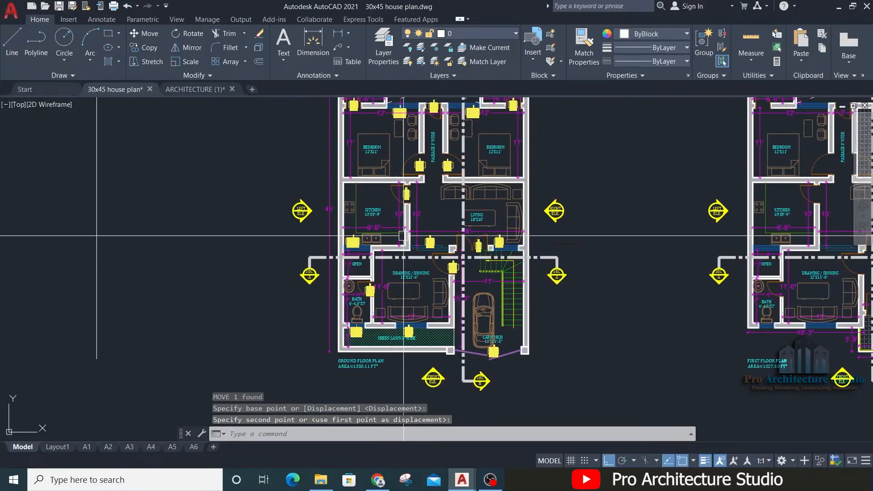
Step: Review the door, window and ventilator tags across the ground floor plan, comparing it with the first floor plan
middle_drag(403, 222, 388, 280)
scroll(373, 159, up, 4)
scroll(198, 187, down, 6)
scroll(442, 177, up, 4)
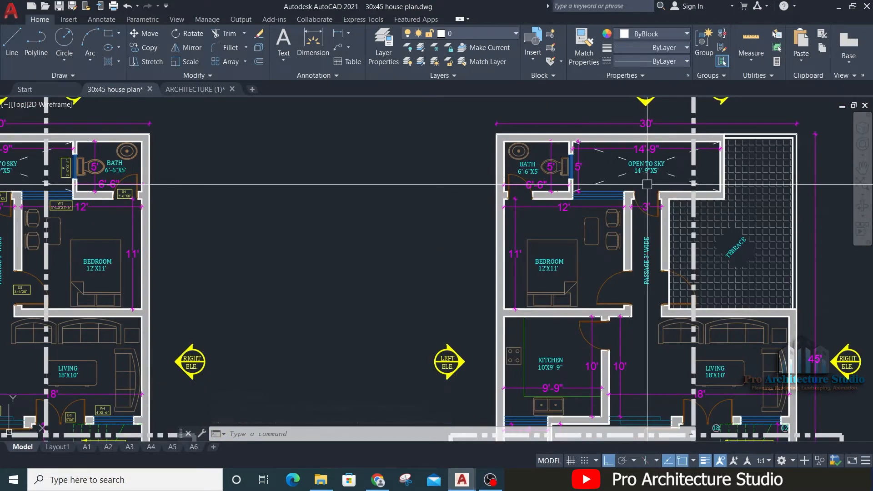
middle_drag(125, 248, 481, 248)
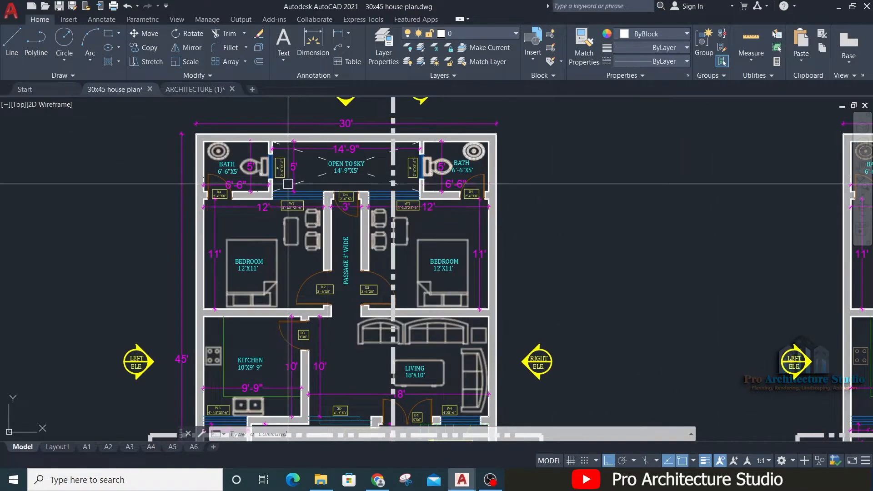
scroll(283, 172, up, 2)
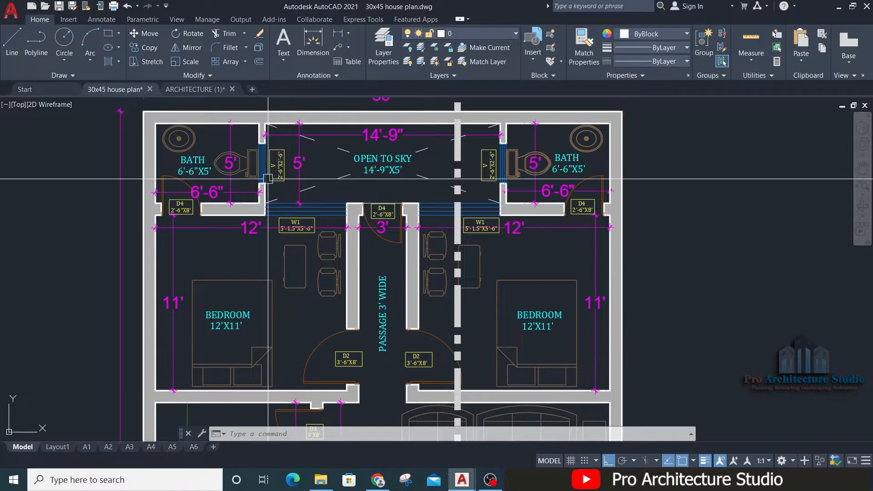
Step: Copy the main gate's details table from the door schedule straight down about 37' within its own column
middle_drag(269, 177, 723, 241)
scroll(731, 240, down, 2)
middle_drag(300, 216, 587, 299)
scroll(298, 275, down, 1)
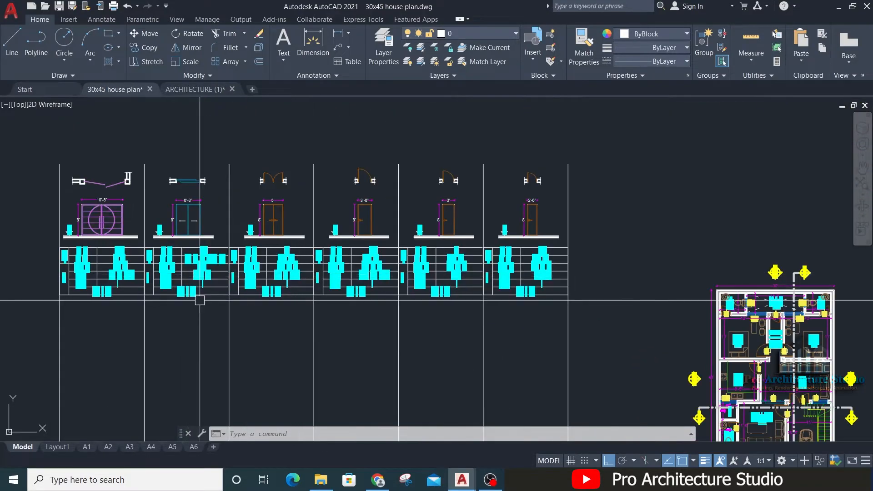
middle_drag(199, 300, 292, 232)
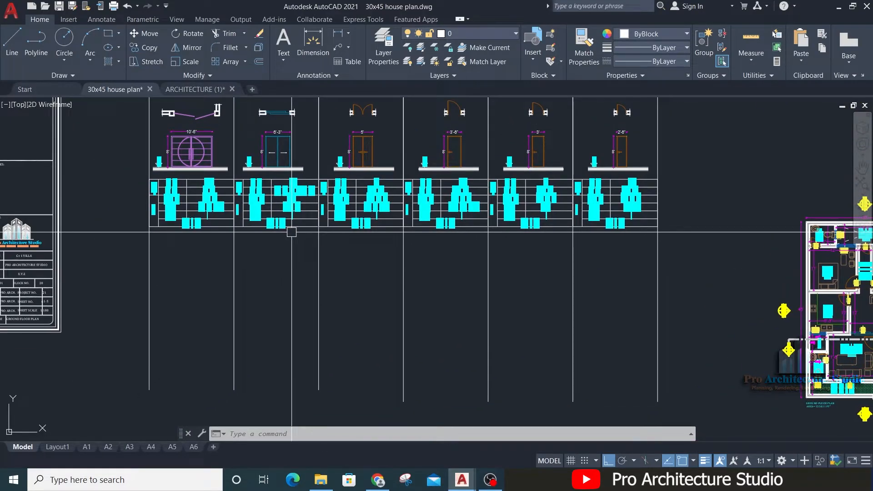
mouse_move(188, 232)
middle_down()
mouse_move(306, 238)
mouse_move(311, 213)
middle_up()
scroll(370, 173, up, 2)
click(221, 329)
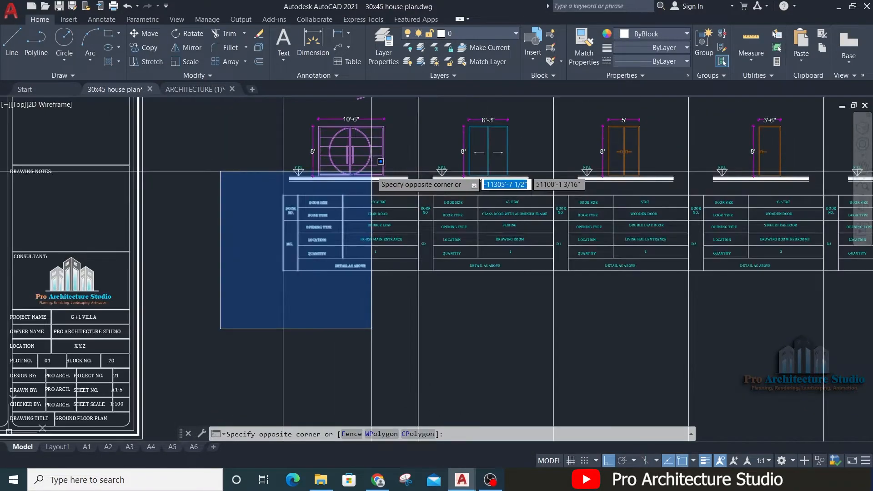
click(424, 186)
text(CO)
key(space)
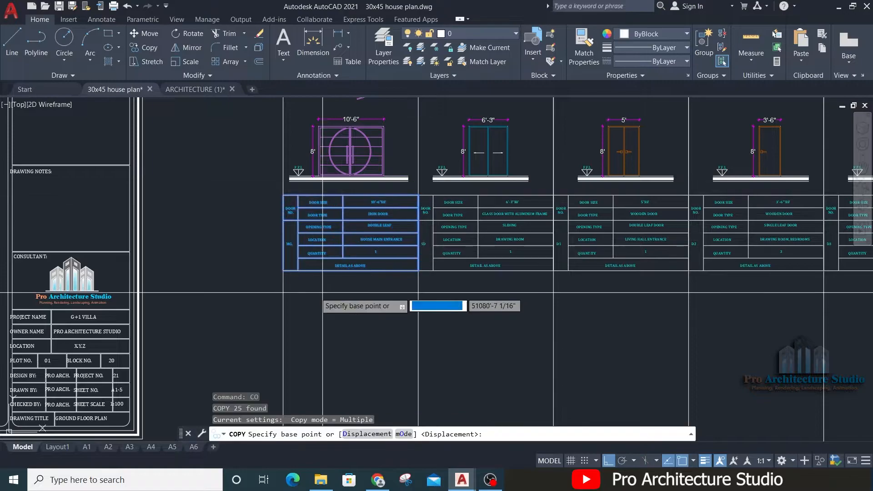
click(230, 282)
middle_drag(231, 370, 295, 168)
scroll(295, 215, down, 4)
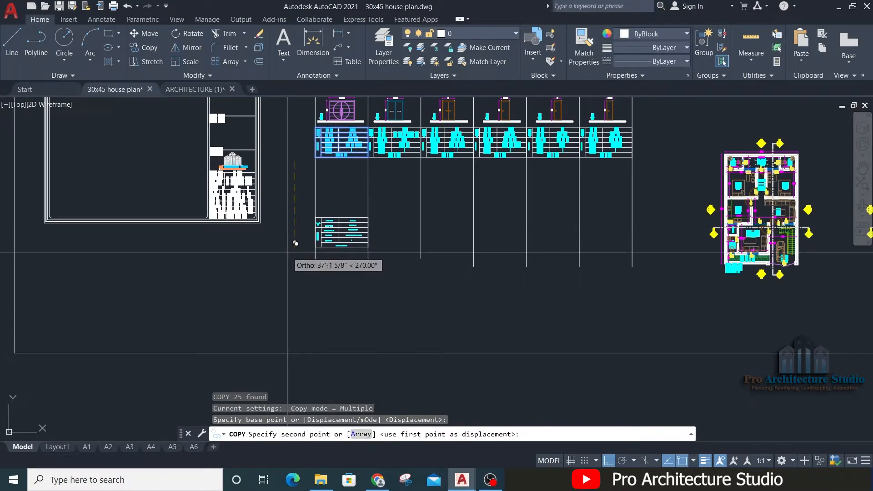
click(287, 251)
key(Escape)
key(Escape)
Step: Move the copied details table down so its lower-right corner meets the lower end of the column line
scroll(322, 238, up, 4)
click(293, 267)
click(467, 185)
text(M)
key(space)
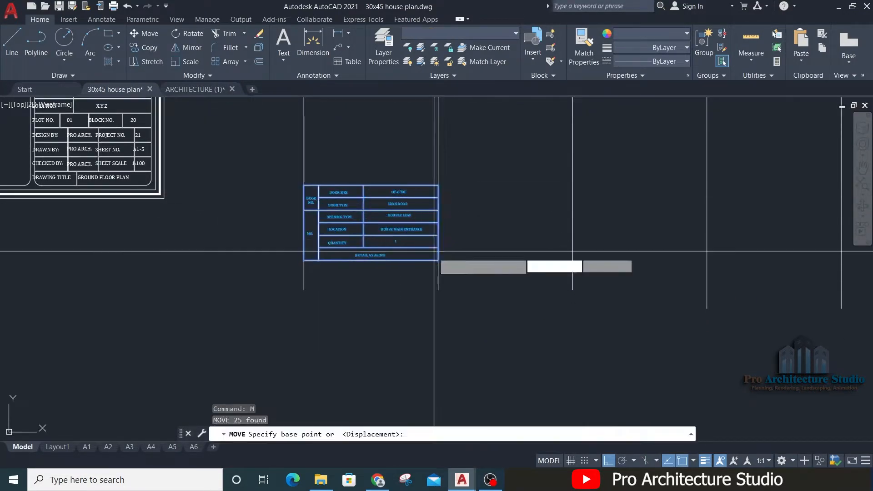
click(438, 260)
click(438, 287)
Step: Copy the F.F.L marker and ground line under the main gate elevation about 37'-9" down, above the copied details table
scroll(439, 287, down, 4)
scroll(407, 222, up, 5)
scroll(417, 194, up, 4)
click(532, 193)
click(530, 247)
click(168, 147)
click(142, 217)
text(CO)
key(Return)
click(146, 222)
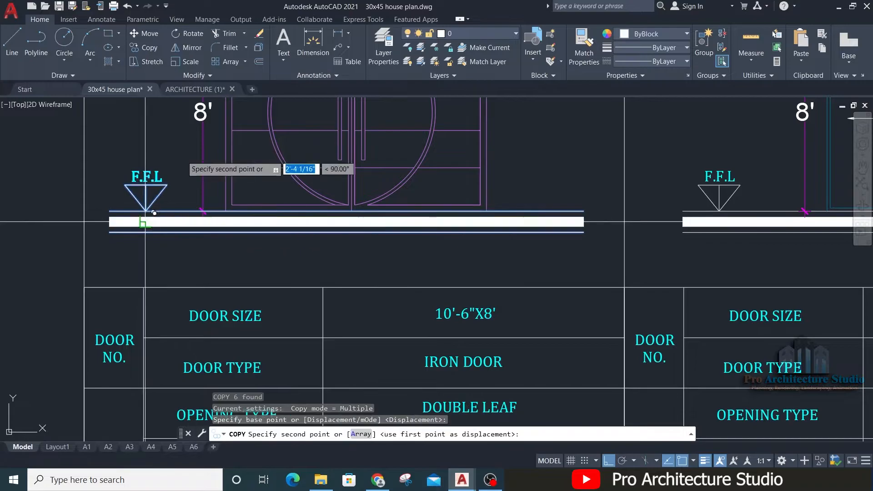
scroll(198, 132, down, 4)
middle_drag(219, 336, 315, 143)
middle_drag(340, 279, 361, 149)
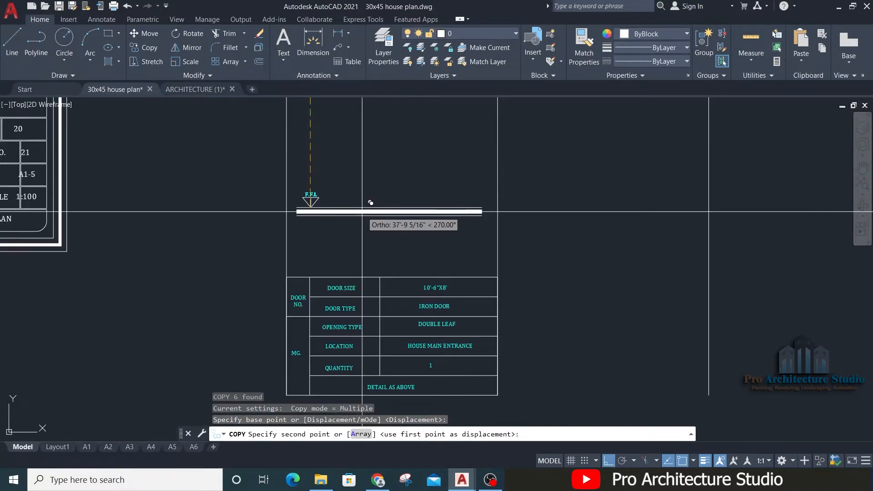
click(362, 211)
key(Escape)
Step: Copy the upper-left bedroom's W1 window with its tag and adjoining walls from the ground floor plan to the new schedule column
middle_drag(394, 179, 355, 235)
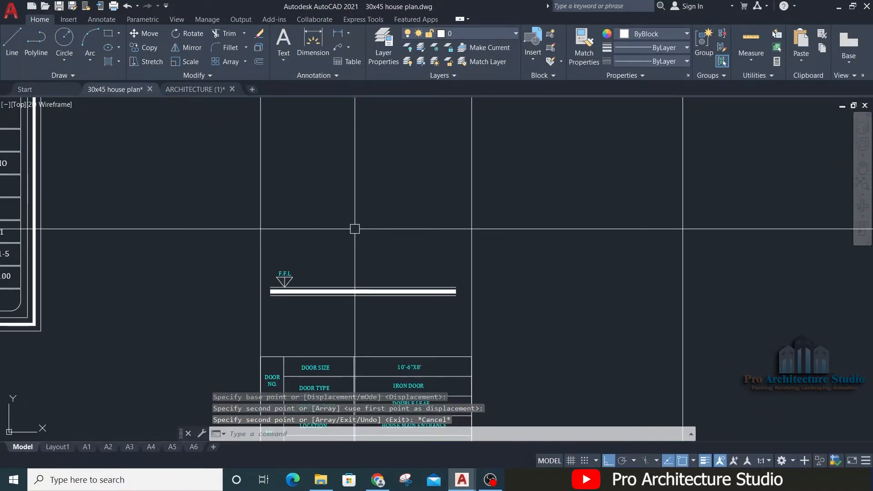
scroll(355, 228, down, 8)
scroll(591, 212, up, 12)
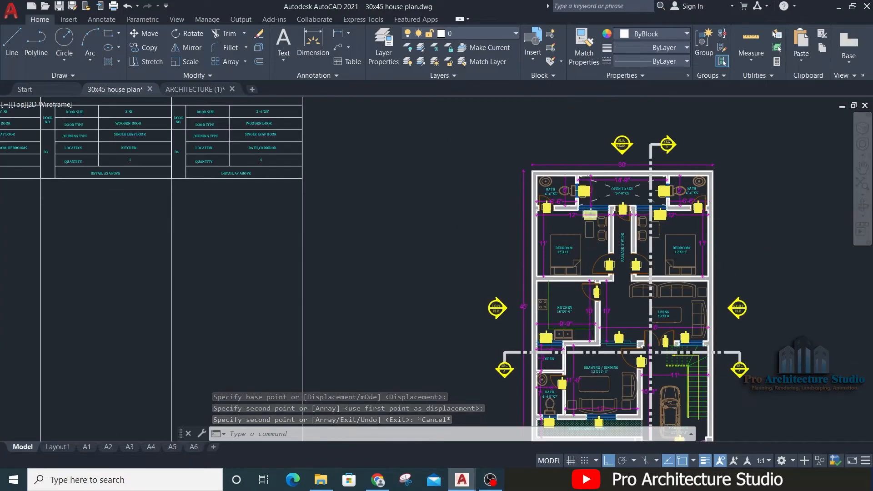
click(579, 269)
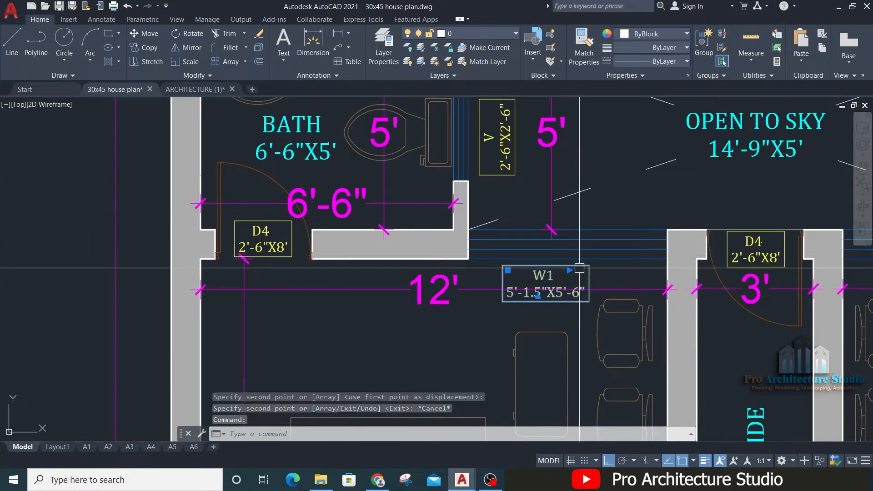
scroll(579, 268, up, 2)
key(Escape)
click(756, 181)
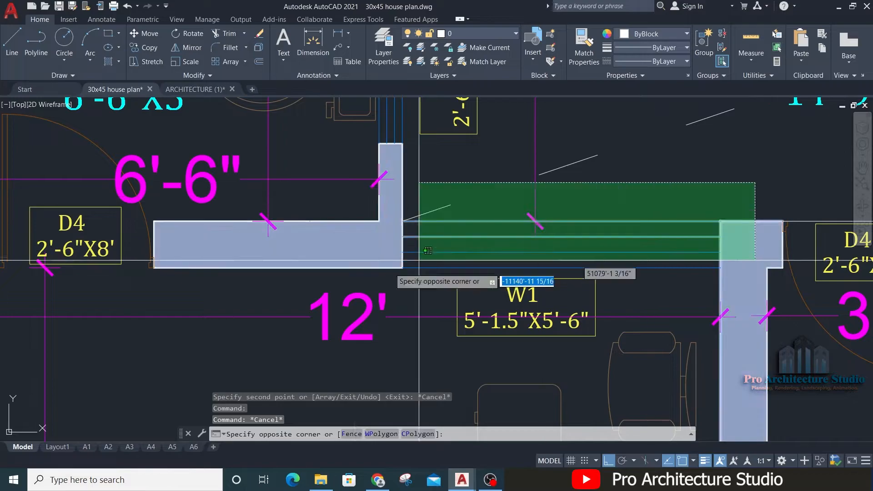
click(374, 299)
text(co)
key(space)
click(520, 252)
scroll(677, 187, down, 11)
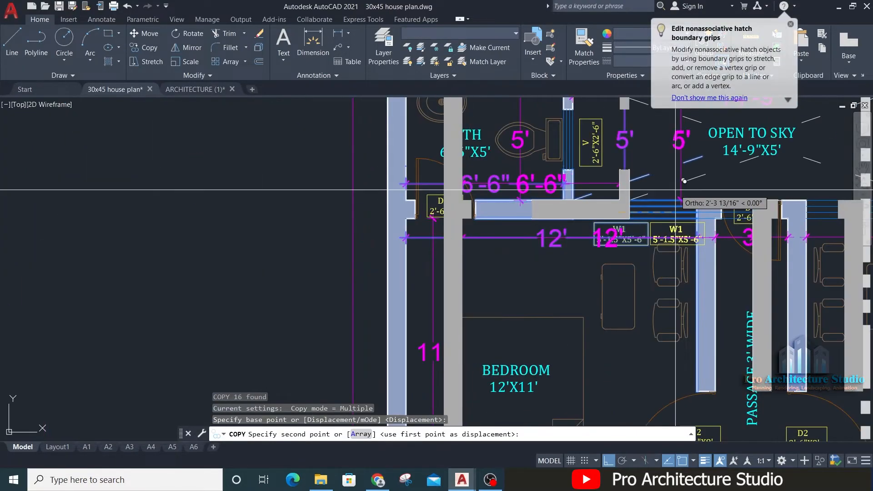
mouse_move(255, 194)
middle_down()
mouse_move(481, 198)
mouse_move(798, 139)
middle_up()
scroll(410, 274, down, 2)
middle_drag(410, 274, 346, 227)
key(F8)
middle_drag(542, 306, 423, 75)
click(332, 197)
key(space)
key(Escape)
Step: Erase the wall hatch that came along with the copied W1 window plan
scroll(332, 197, up, 6)
key(Escape)
click(393, 117)
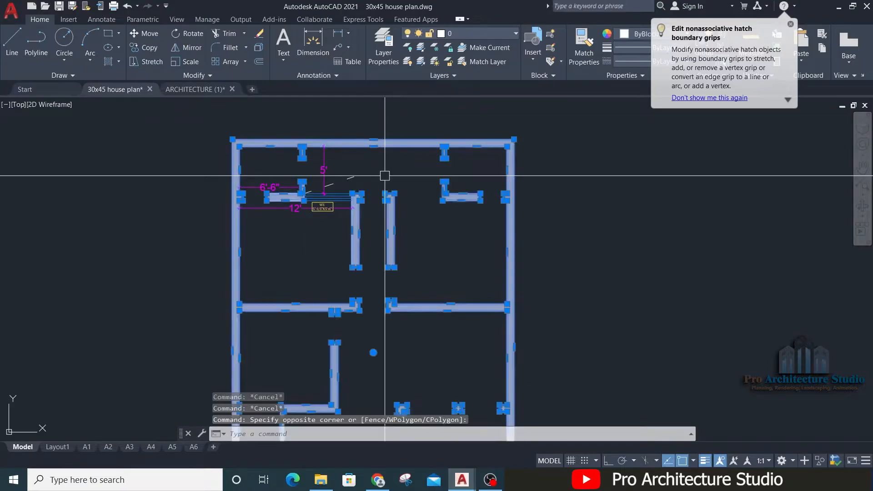
click(385, 177)
text(e)
key(space)
scroll(262, 178, up, 2)
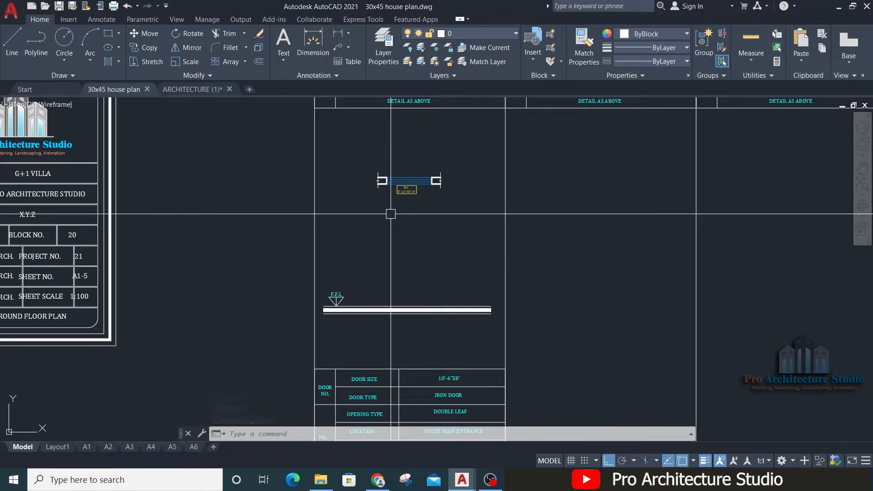
Step: Locate the first-floor windows on the front elevation
scroll(391, 213, down, 5)
middle_drag(784, 196, 390, 213)
middle_drag(810, 205, 259, 226)
scroll(419, 281, up, 4)
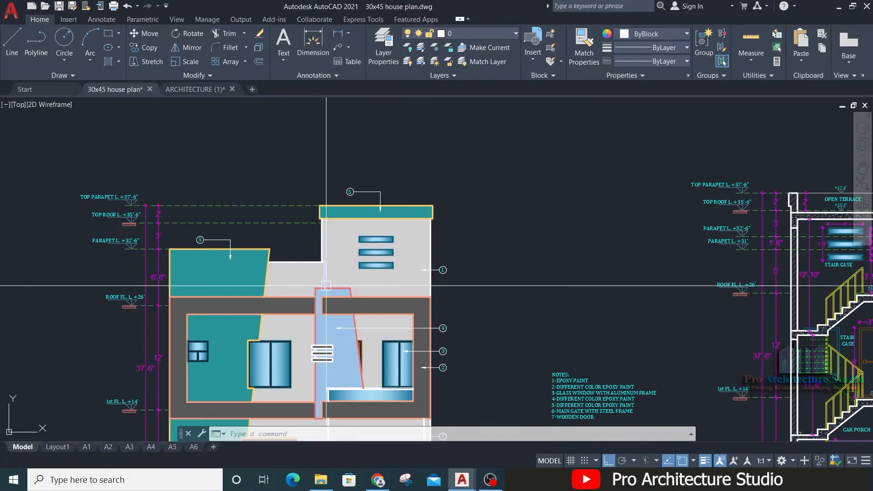
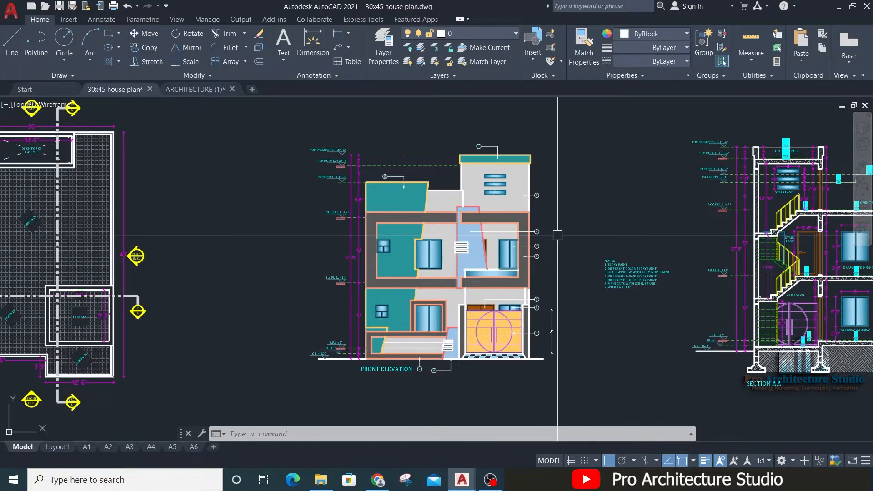
Step: Copy the first-floor windows at the left of the front elevation into the W1 column of the window schedule
scroll(433, 257, up, 6)
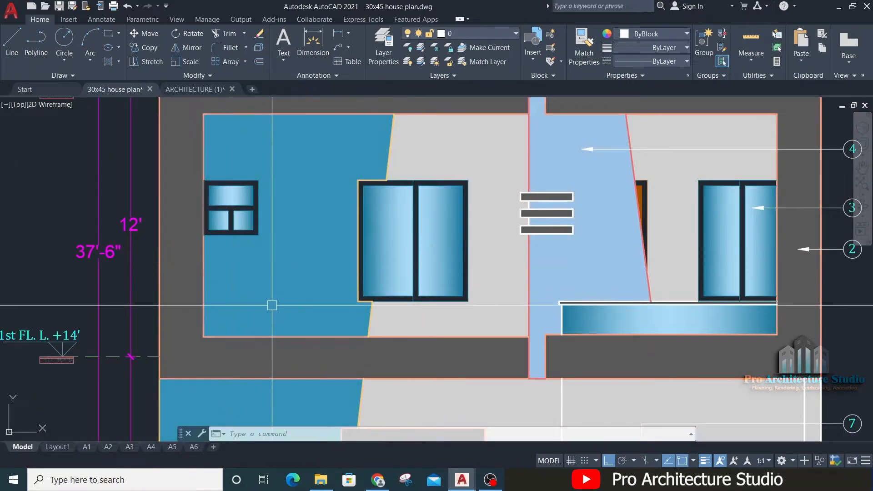
middle_drag(363, 157, 395, 219)
click(146, 386)
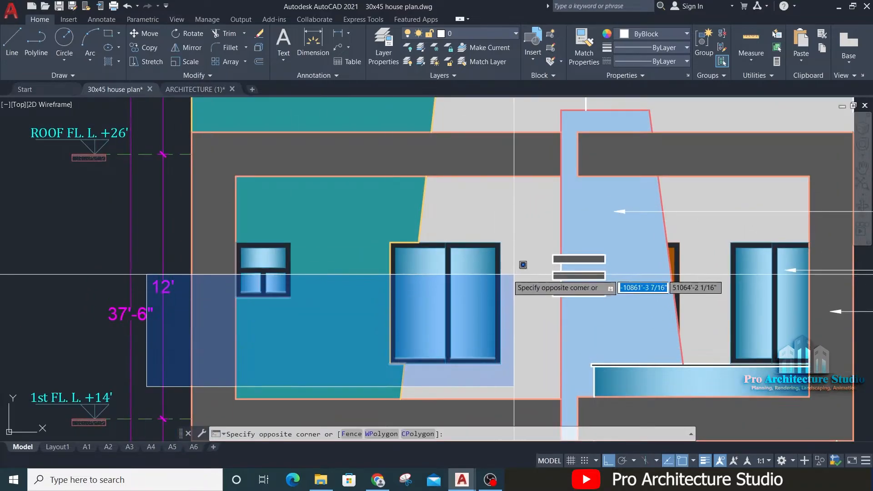
click(516, 218)
text(co)
key(Return)
click(436, 294)
scroll(667, 177, down, 13)
middle_drag(290, 181, 317, 187)
scroll(421, 196, up, 4)
key(F8)
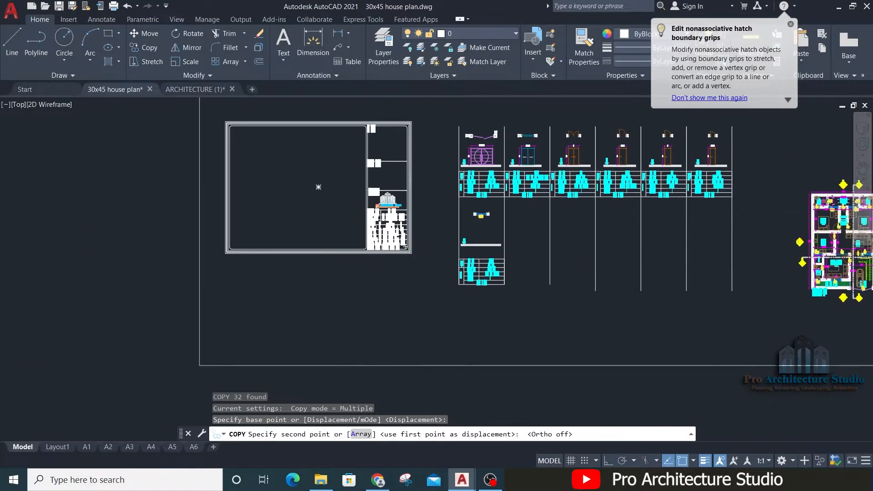
click(402, 317)
key(Return)
key(Escape)
key(Escape)
Step: Erase the small window geometry that came along with the copied double-pane window
scroll(403, 317, up, 6)
click(346, 271)
click(304, 324)
text(e)
key(Return)
Step: Match the yellow edges on the copied window's frame to the properties of its blue frame line
scroll(434, 304, up, 6)
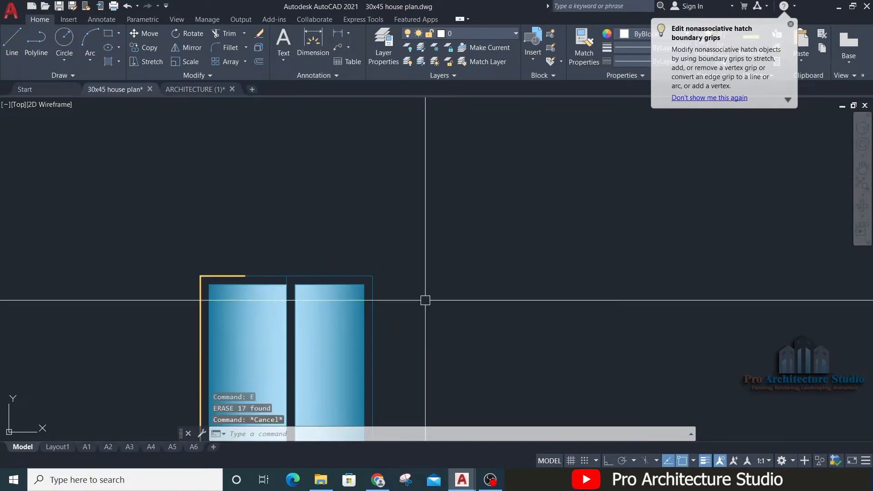
middle_drag(408, 297, 510, 249)
text(ma)
key(Return)
click(429, 231)
click(333, 230)
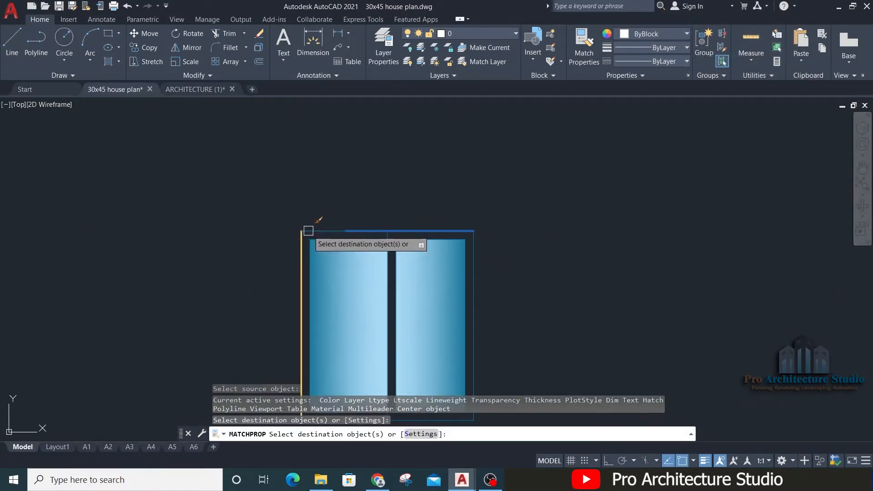
click(298, 245)
middle_drag(336, 417, 363, 255)
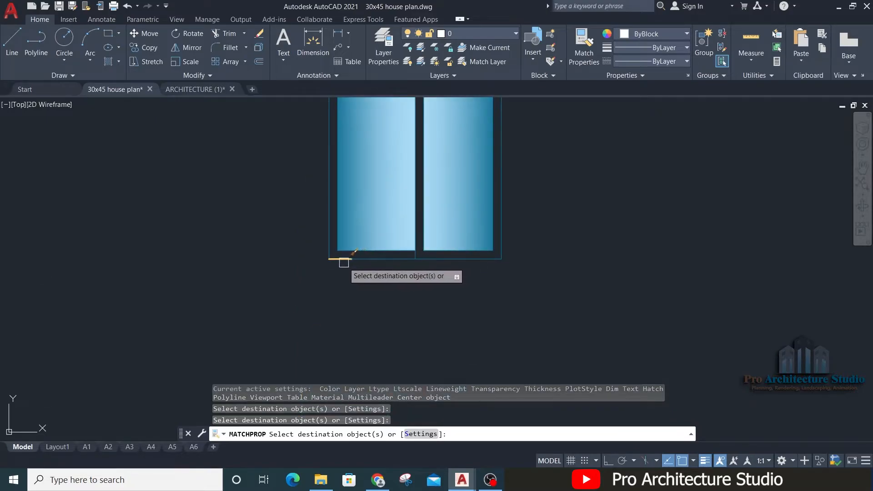
key(Escape)
key(Escape)
Step: Join the split bottom frame segments of the copied window into one line
scroll(361, 260, up, 4)
text(j)
key(Return)
click(400, 238)
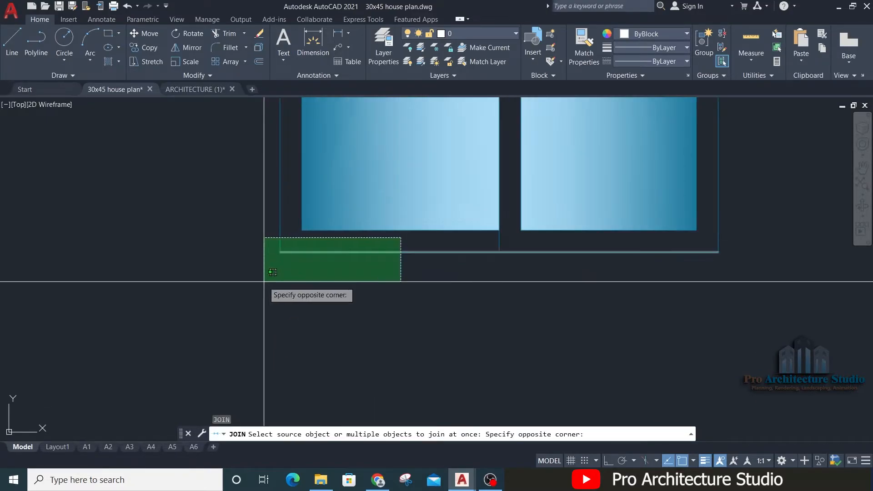
click(264, 281)
key(Return)
scroll(269, 283, down, 4)
key(Escape)
key(Escape)
Step: Move the window elevation into the W1 column, between the window plan and the F.F.L ground line
scroll(274, 283, up, 6)
click(297, 242)
key(Escape)
key(Escape)
scroll(302, 255, down, 6)
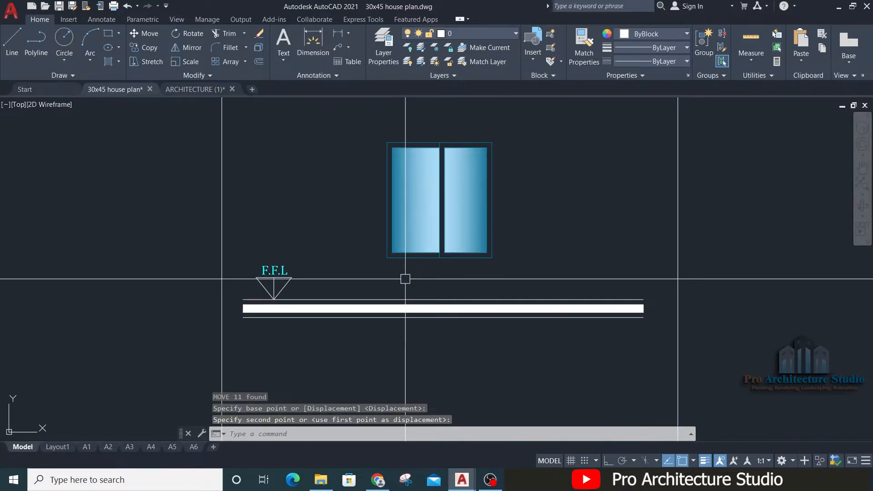
click(419, 266)
Step: Examine the drawing/dining windows in section A-A for their width, height and sill height above floor level
scroll(419, 266, down, 6)
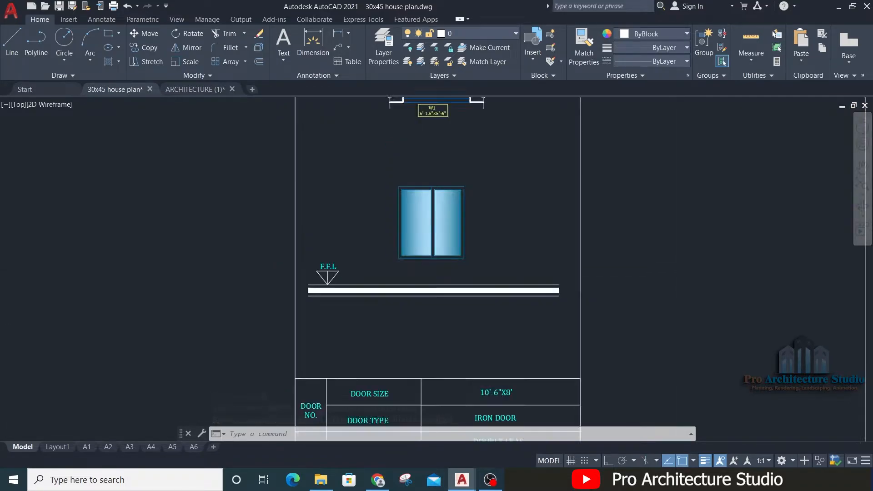
scroll(448, 231, down, 6)
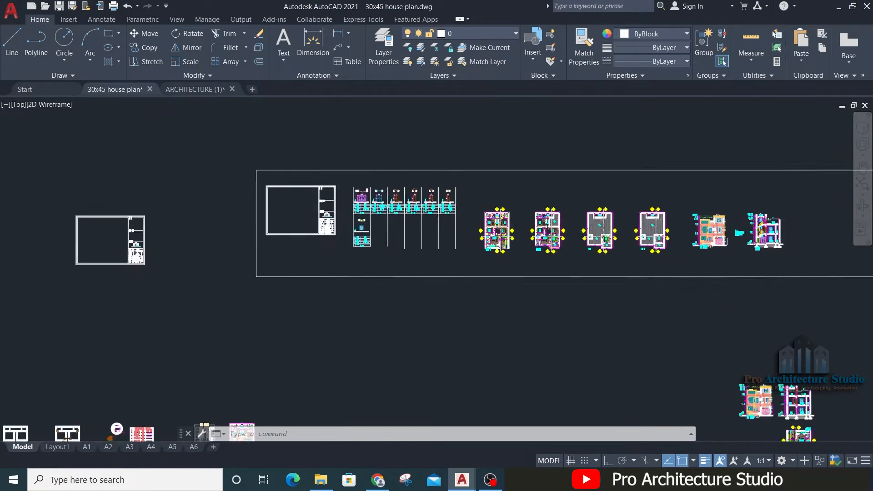
scroll(677, 230, up, 8)
scroll(503, 247, up, 8)
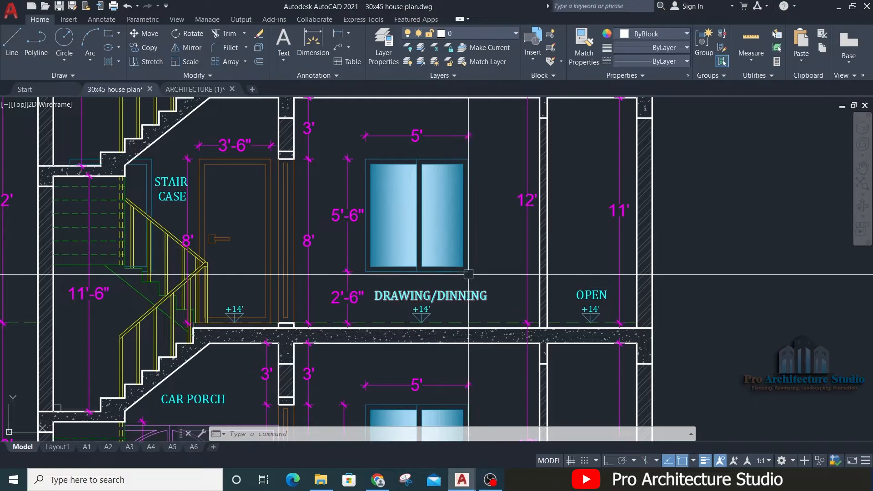
scroll(468, 302, down, 6)
scroll(476, 355, up, 8)
middle_drag(467, 339, 468, 281)
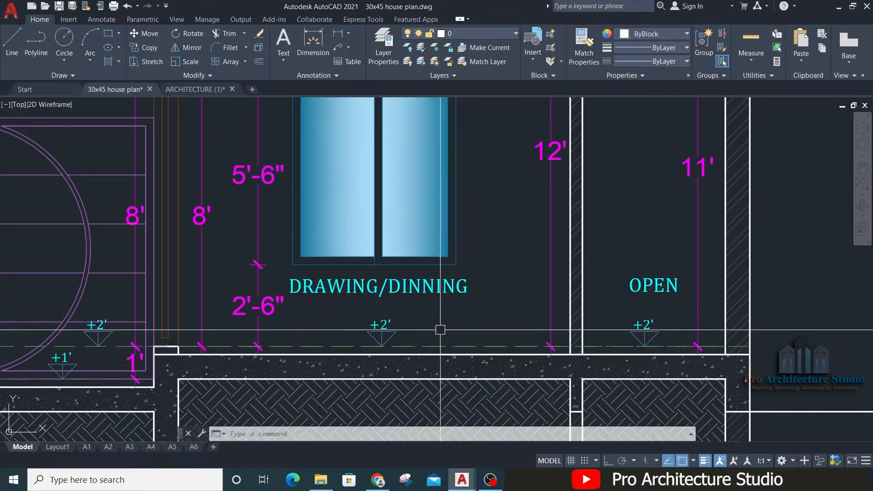
middle_drag(430, 343, 426, 365)
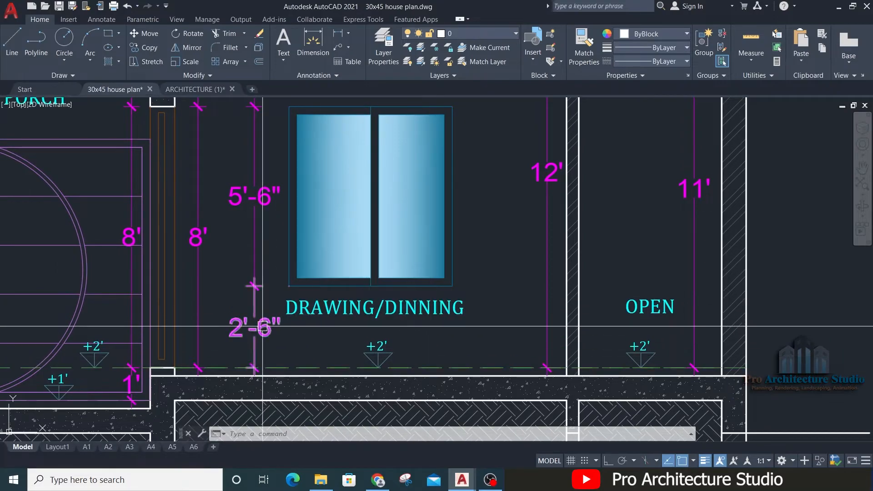
mouse_move(287, 288)
middle_down()
mouse_move(302, 294)
mouse_move(304, 376)
middle_up()
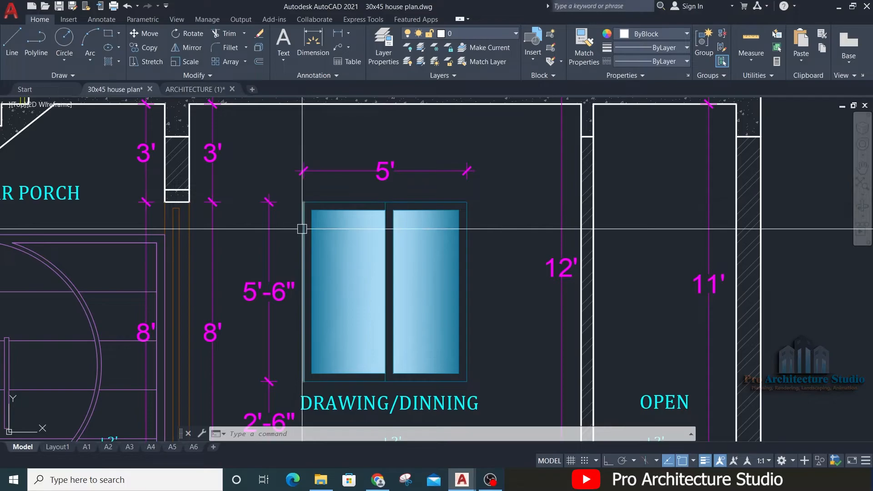
middle_drag(305, 296, 316, 160)
scroll(347, 326, up, 1)
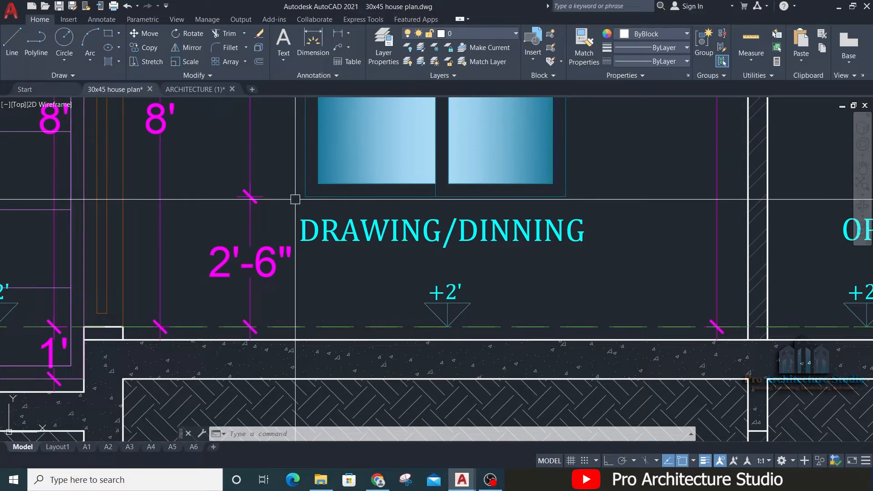
scroll(376, 253, down, 3)
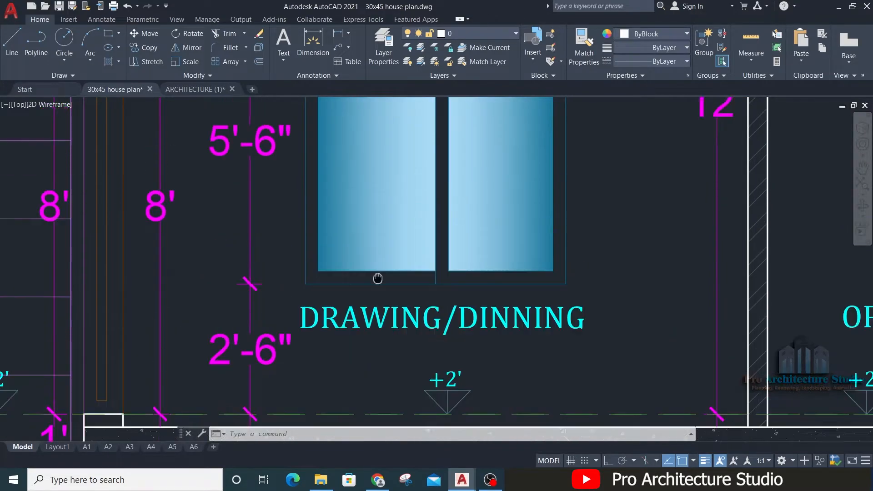
scroll(297, 323, up, 4)
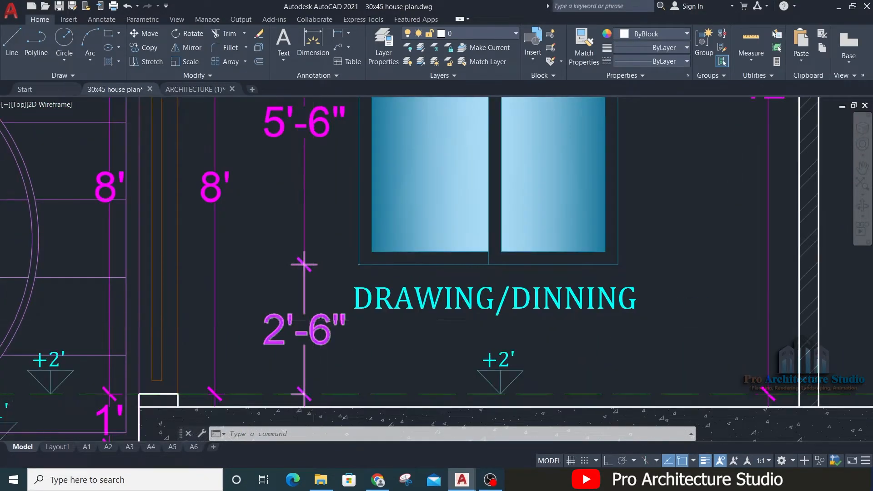
scroll(312, 320, down, 6)
scroll(319, 244, up, 3)
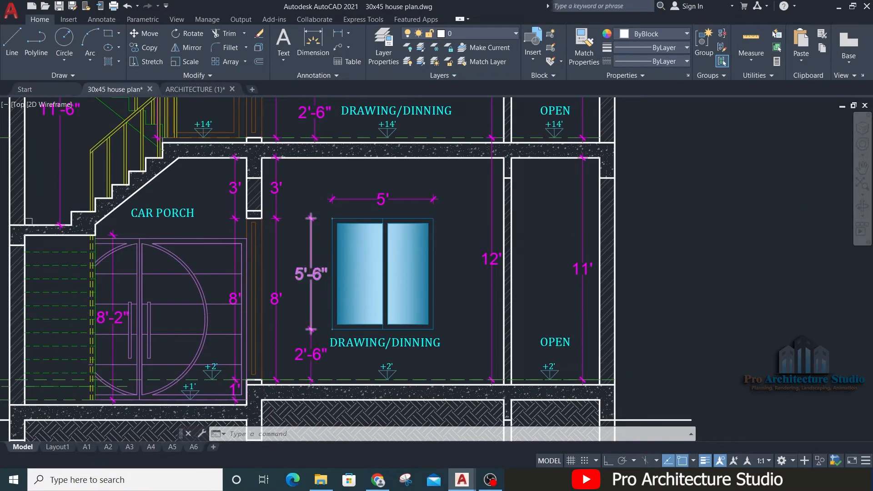
scroll(312, 273, down, 1)
Step: Offset the F.F.L ground line in the W1 column upward by 2'-6" as a sill guide
scroll(241, 197, down, 6)
middle_drag(138, 244, 773, 281)
middle_drag(91, 271, 302, 312)
scroll(318, 308, up, 8)
key(Escape)
key(Escape)
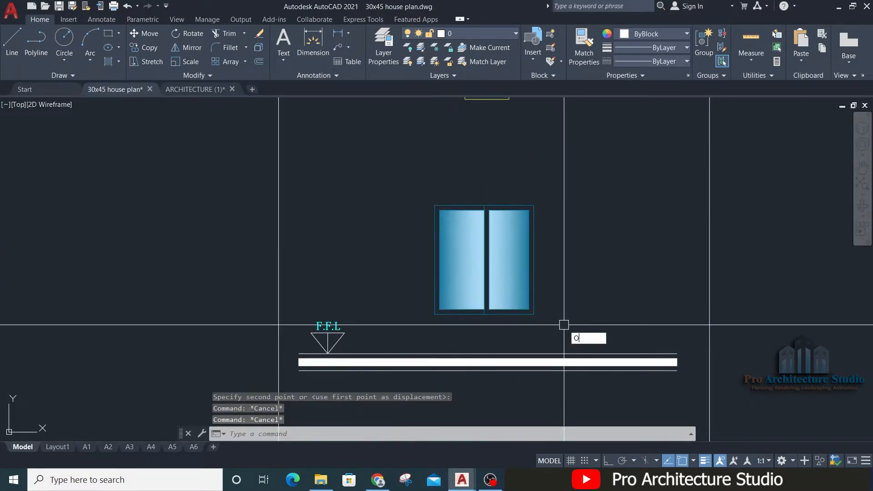
key(Return)
key(Return)
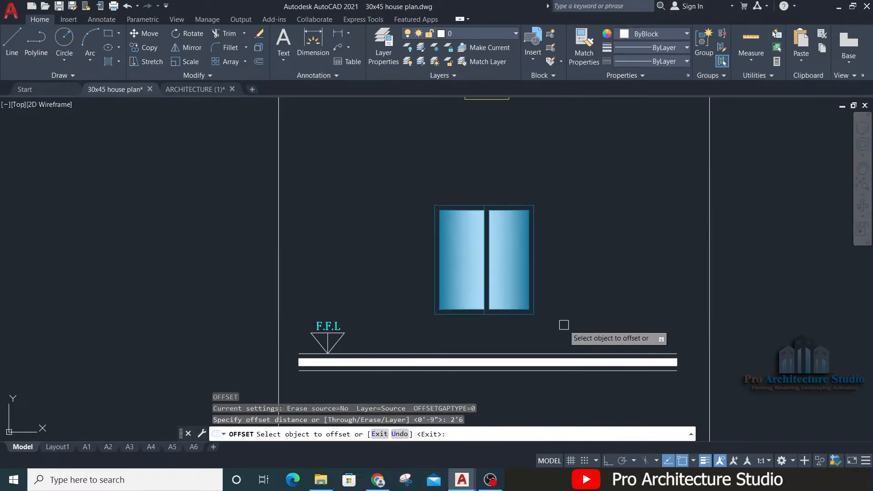
scroll(555, 333, up, 4)
click(564, 388)
click(643, 206)
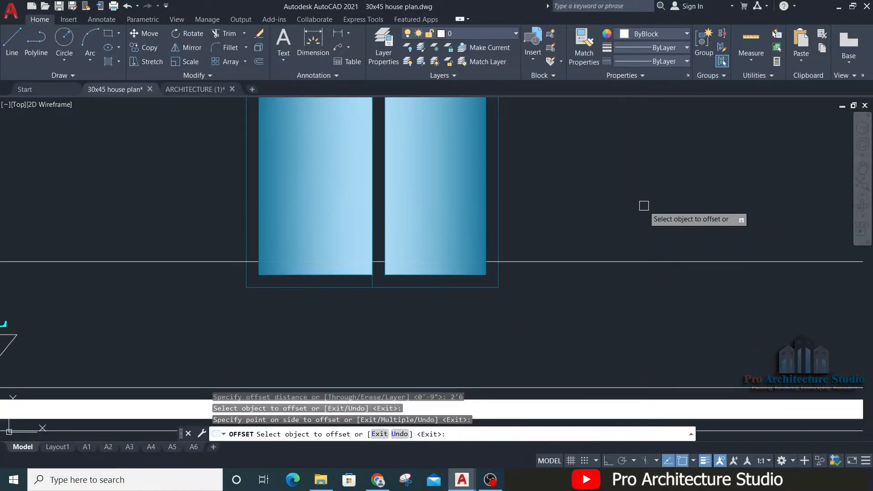
key(Return)
key(Escape)
Step: Move the W1 window elevation so its bottom edge rests on the sill guide line
scroll(644, 206, down, 4)
middle_drag(644, 205, 616, 287)
click(404, 339)
click(500, 271)
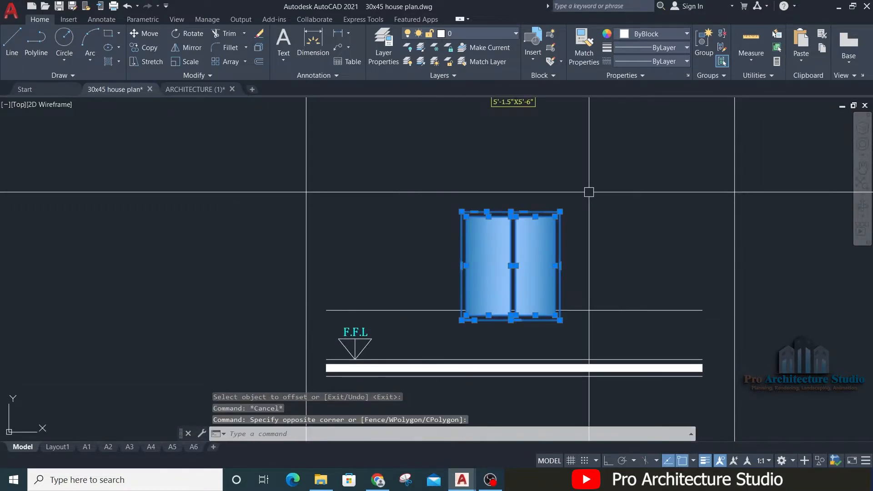
scroll(568, 205, up, 2)
text(m)
key(Return)
click(396, 364)
click(399, 367)
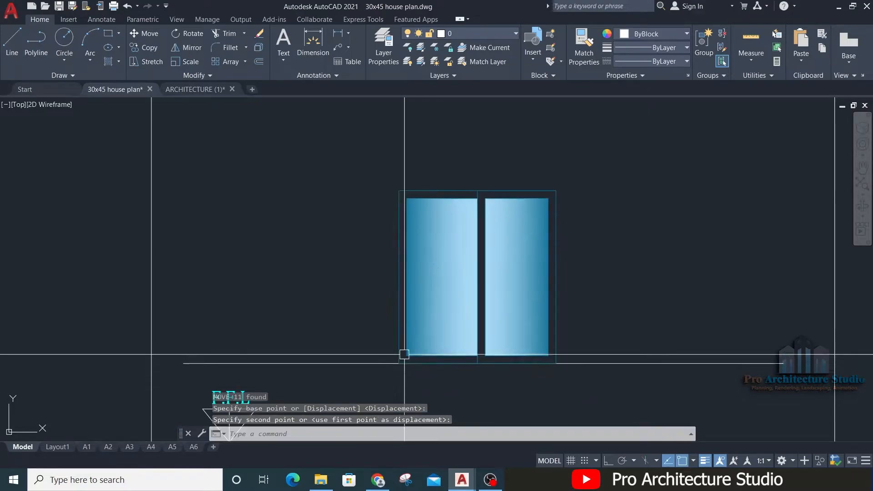
key(Escape)
key(Escape)
Step: Fit the window elevation to the jambs of the W1 plan opening above, using vertical construction lines
scroll(404, 356, down, 4)
scroll(431, 233, up, 4)
text(xl)
key(Return)
click(377, 210)
key(F8)
click(392, 297)
key(Return)
key(Escape)
middle_drag(408, 338, 412, 151)
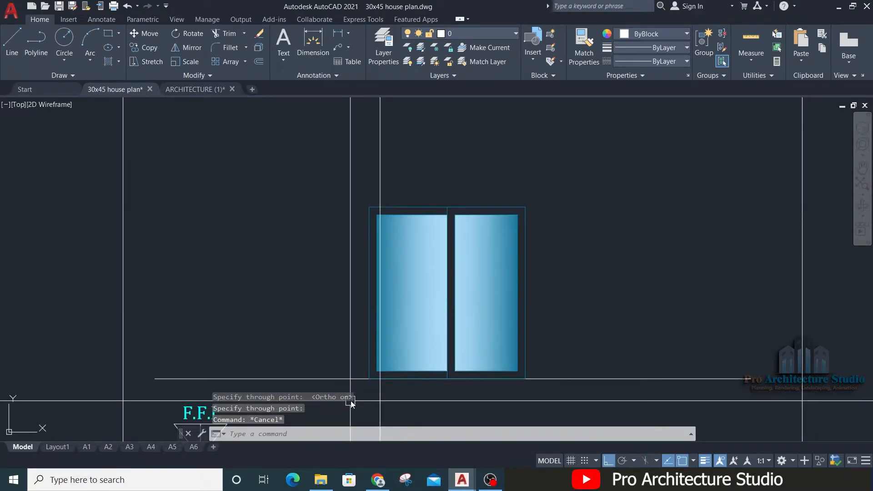
key(Escape)
middle_drag(449, 248, 473, 179)
Step: Erase the vertical construction lines and the gradient fill in the window panes
click(526, 175)
click(365, 181)
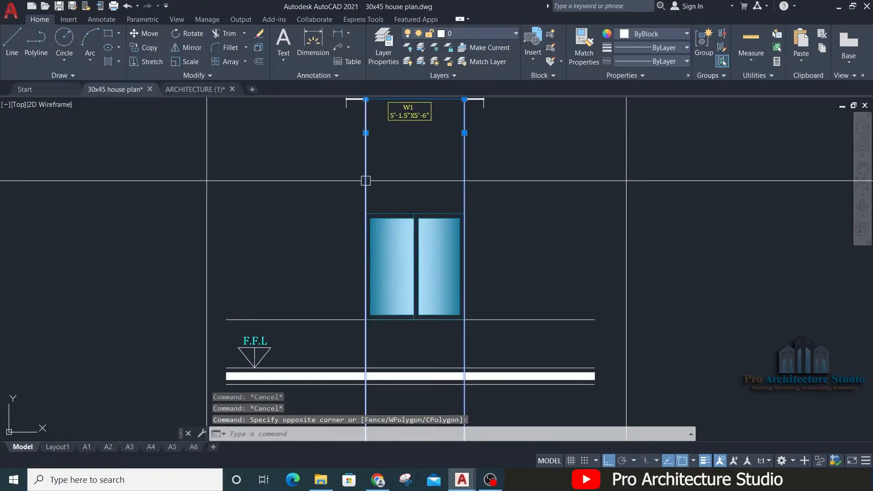
text(e)
key(Return)
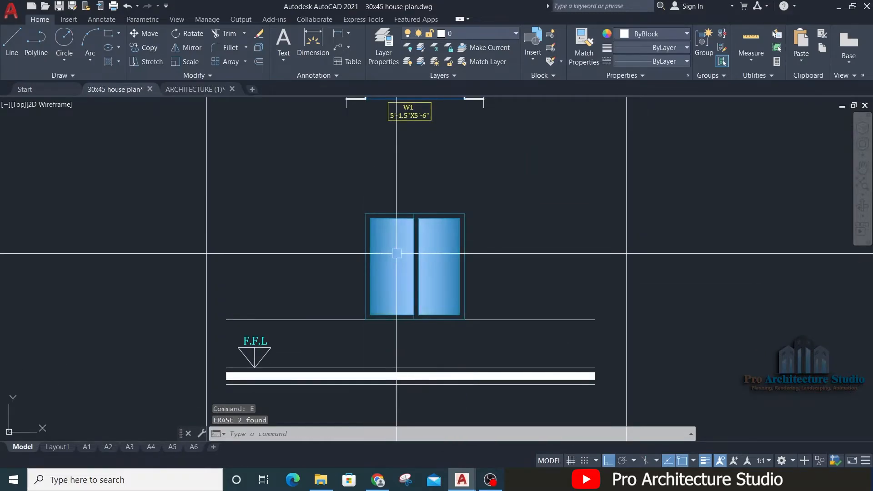
text(e)
key(Return)
Step: Reposition the W1 size tag beneath the window plan
middle_drag(495, 174, 496, 201)
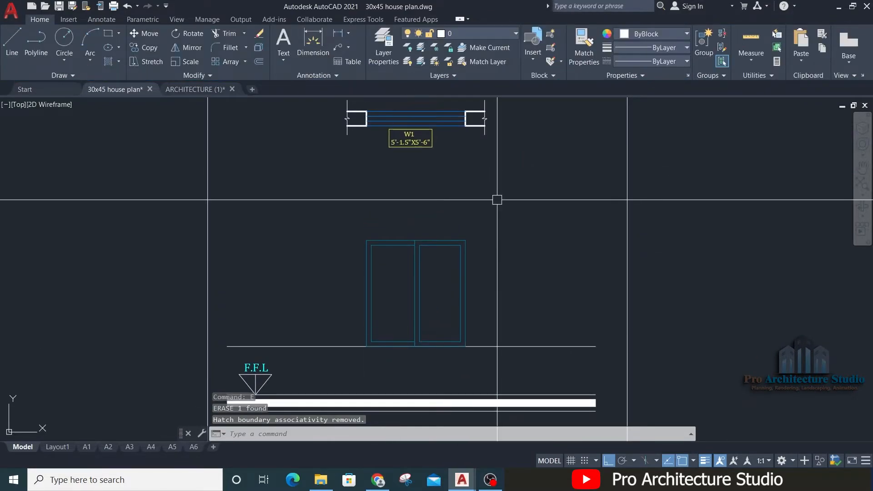
scroll(496, 199, down, 2)
scroll(498, 189, up, 3)
click(503, 163)
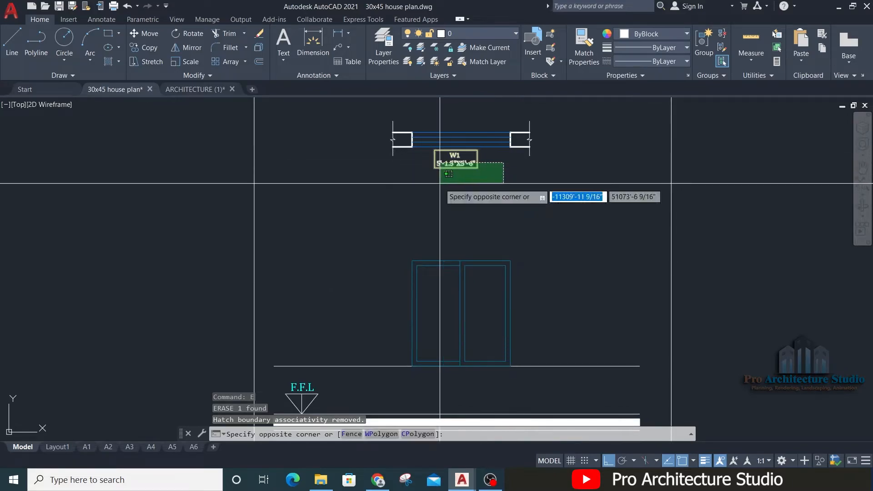
click(440, 183)
text(m)
key(Return)
click(444, 168)
Step: Erase the sill guide line under the W1 window elevation
click(360, 267)
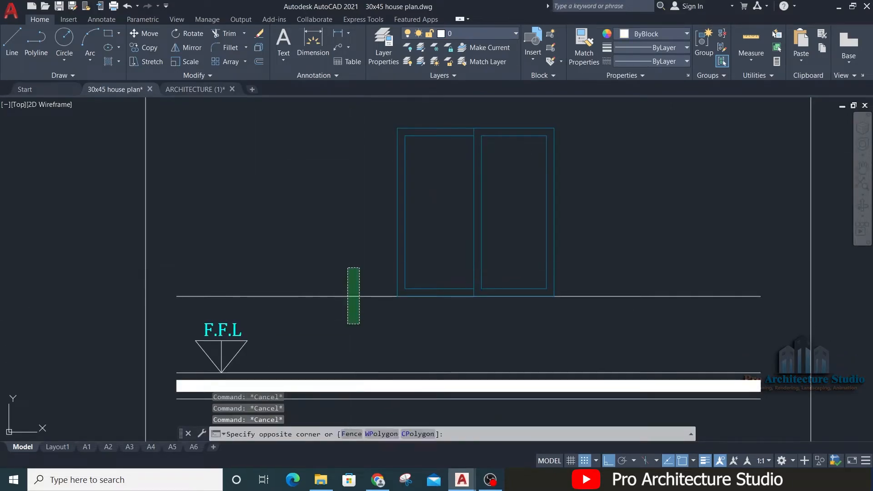
click(347, 325)
text(e)
key(Return)
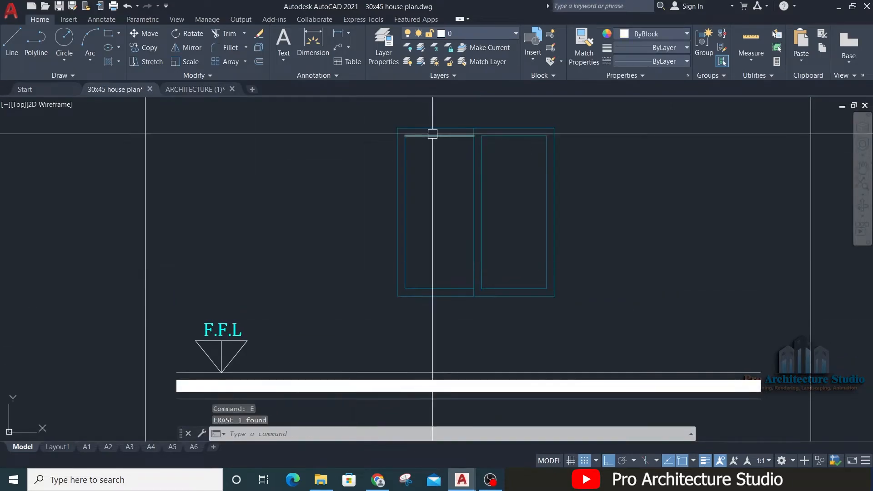
Step: Add a horizontal linear dimension for the window's overall width above its frame
key(Return)
scroll(496, 136, up, 2)
middle_drag(493, 143, 493, 177)
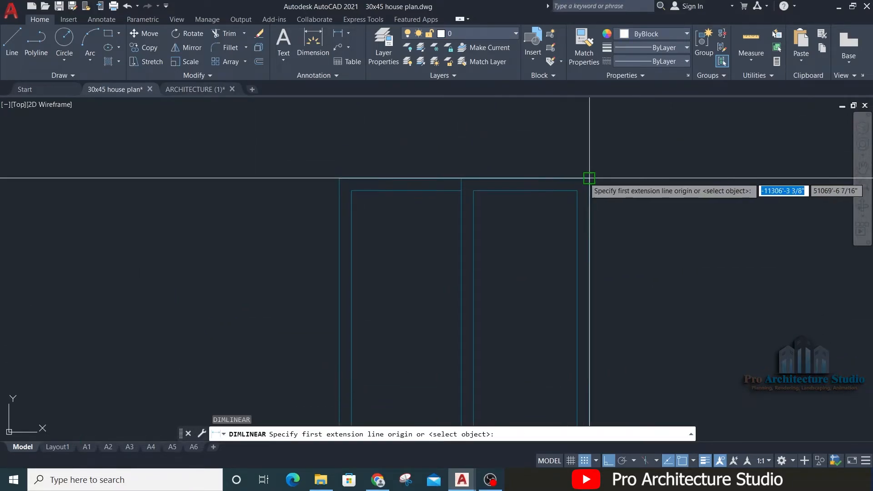
click(589, 178)
click(339, 177)
middle_drag(408, 121, 394, 172)
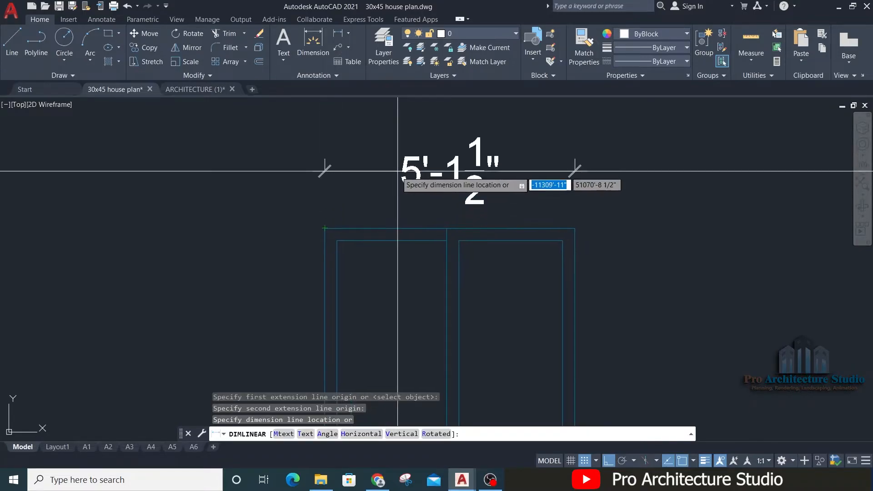
click(393, 171)
Step: Add a vertical linear dimension for the window's full height beside its left edge
key(Return)
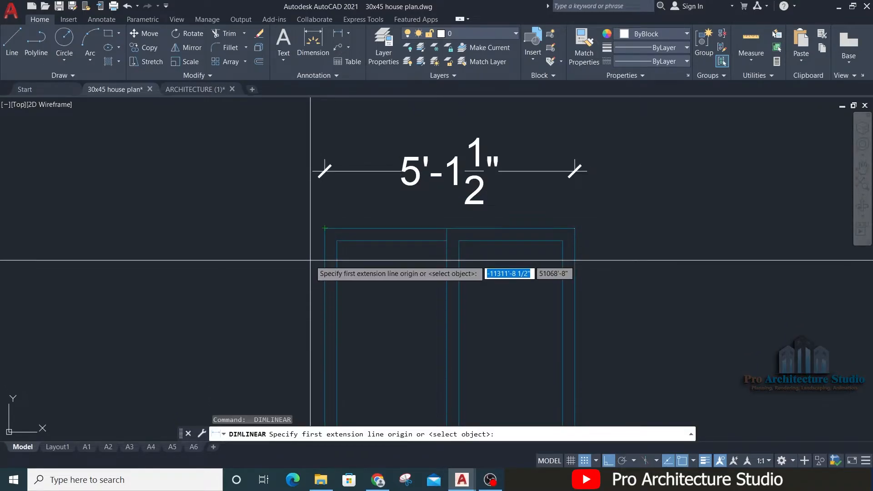
click(324, 228)
middle_drag(319, 437, 351, 294)
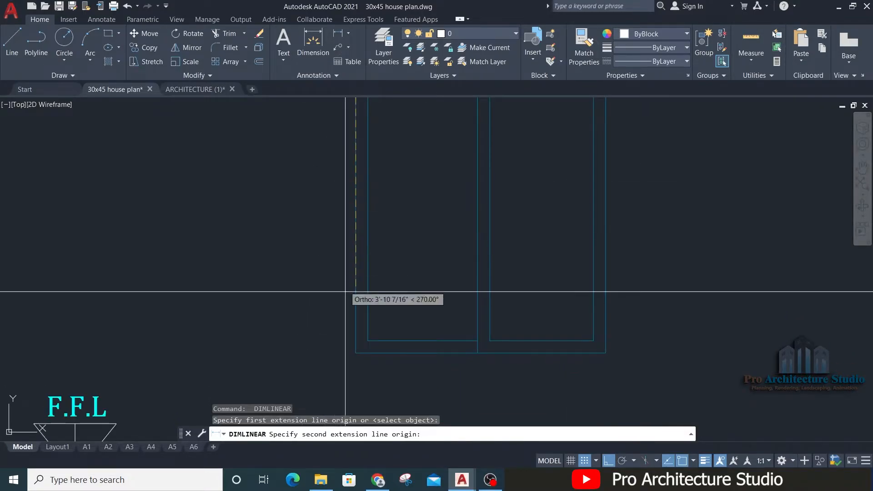
click(354, 353)
click(308, 335)
key(Escape)
key(Escape)
scroll(349, 262, down, 2)
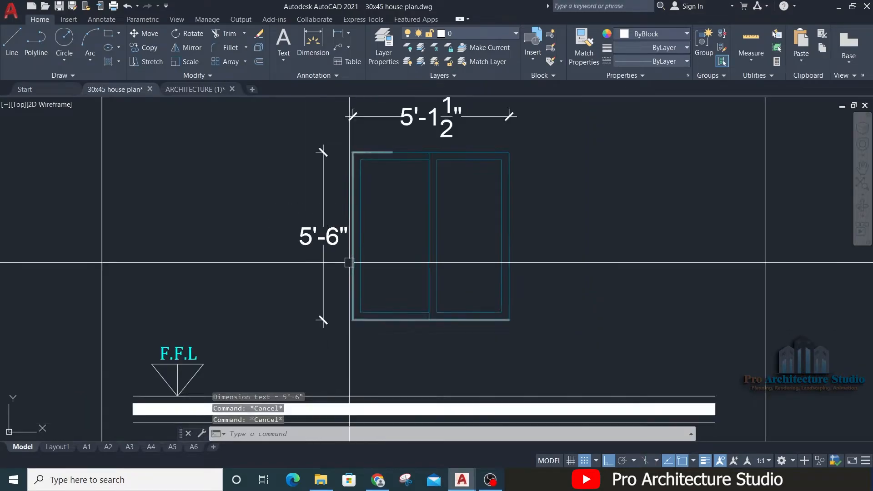
Step: Continue the vertical dimension from the window sill down to the F.F.L ground line
middle_drag(324, 425, 349, 347)
key(Escape)
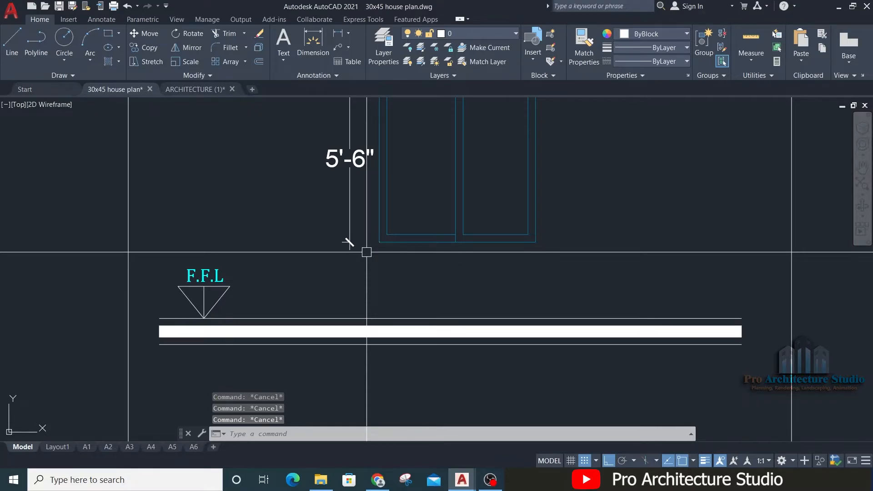
click(349, 318)
key(Return)
key(Escape)
Step: Add a vertical linear dimension from the top of the W1 window to the F.F.L ground line, beside its right edge
middle_drag(391, 253, 374, 338)
text(DIMLI)
key(Return)
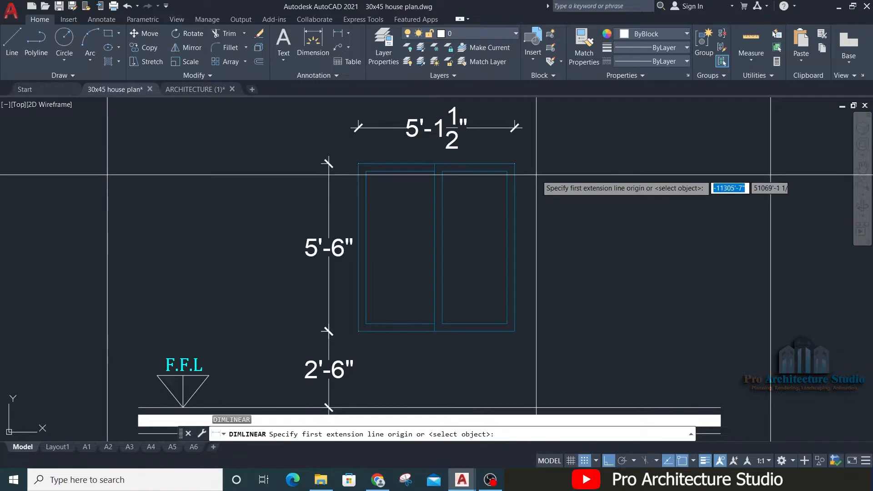
click(514, 164)
click(514, 408)
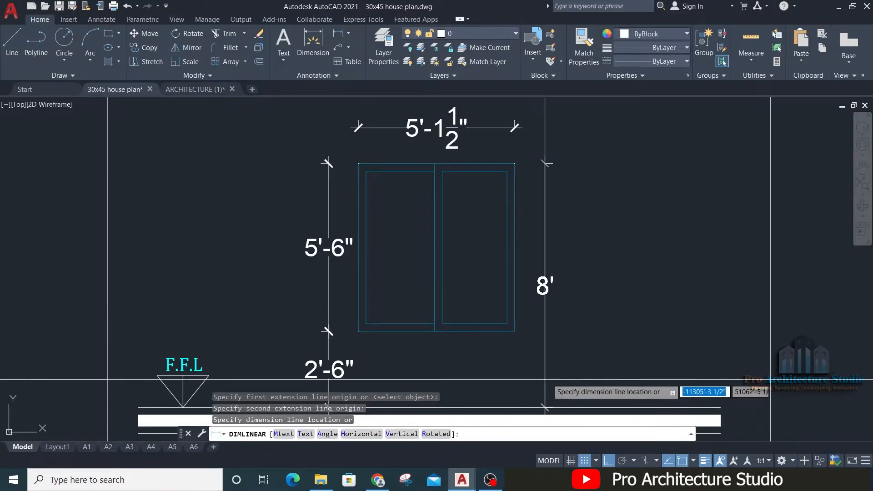
click(546, 378)
key(Escape)
middle_drag(398, 254, 399, 189)
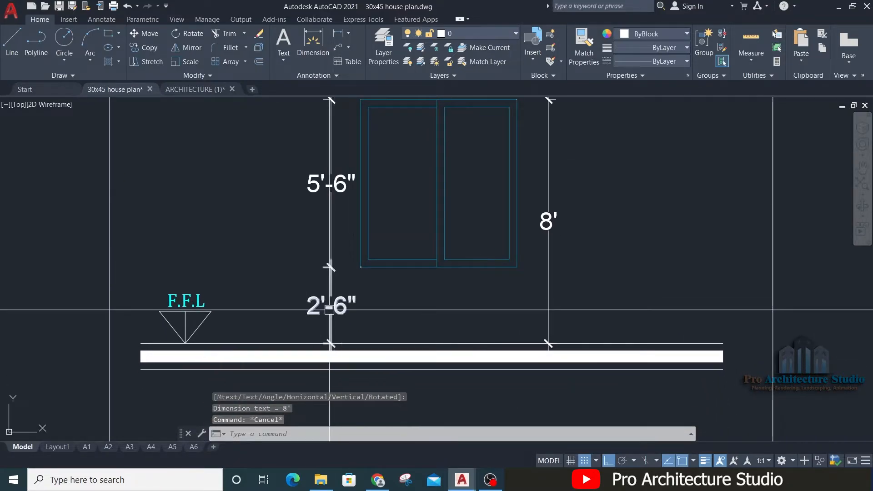
middle_drag(324, 278, 331, 356)
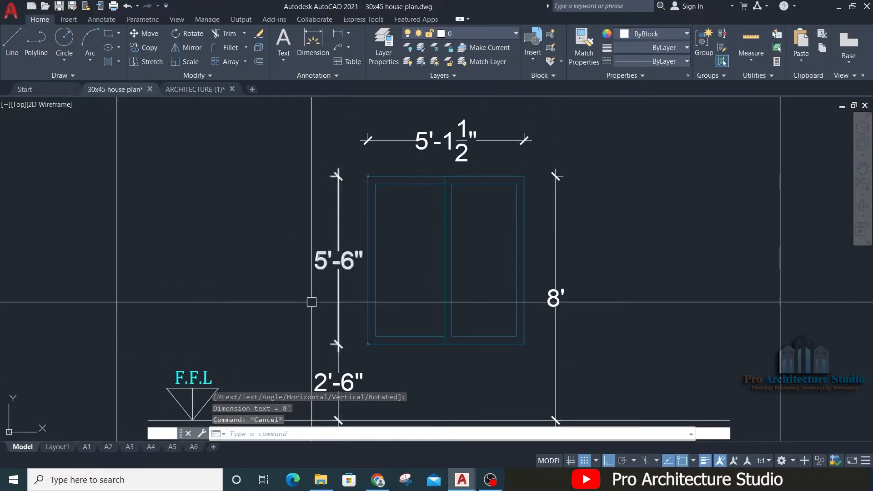
middle_drag(347, 267, 279, 249)
click(493, 217)
click(486, 212)
key(Escape)
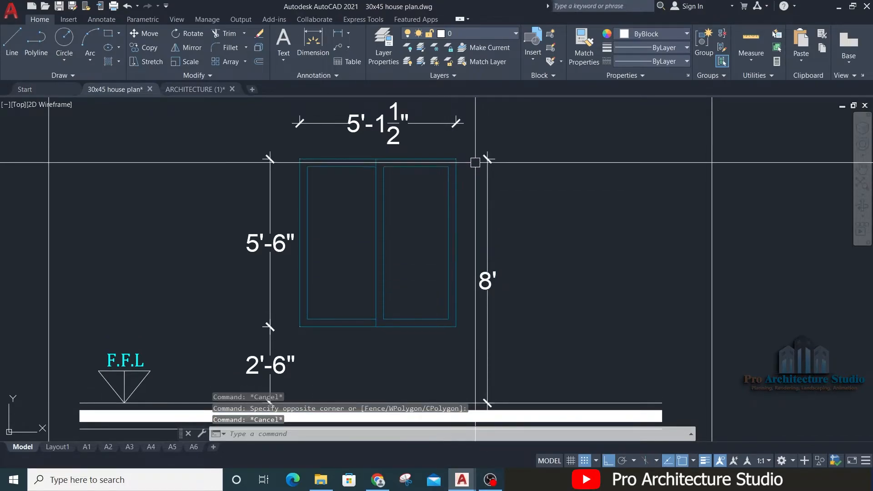
middle_drag(452, 264, 498, 267)
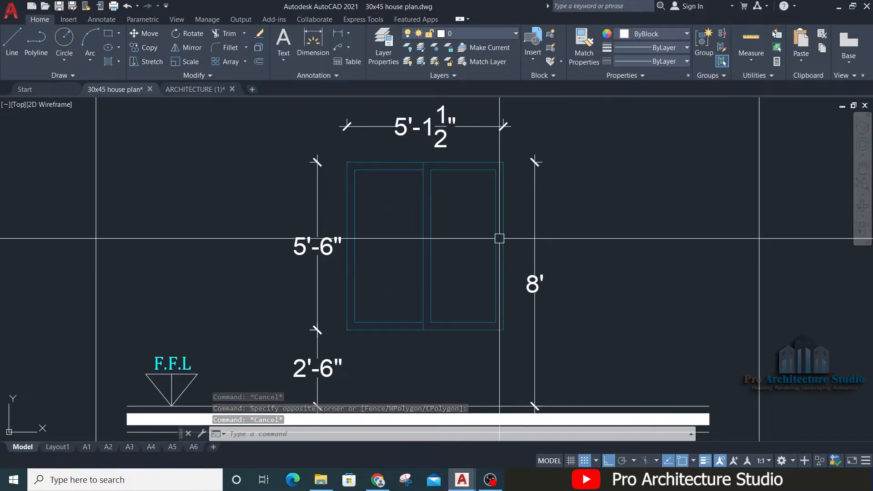
Step: Match the properties of the main gate's 10'-6" width dimension onto all of the W1 elevation's dimensions
key(Return)
scroll(499, 238, down, 5)
middle_drag(501, 167, 500, 330)
middle_drag(501, 131, 501, 260)
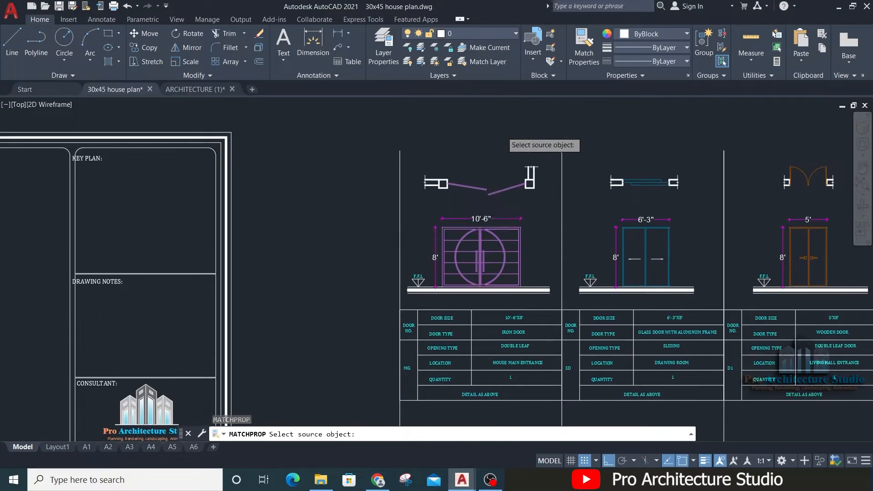
click(483, 220)
middle_drag(488, 405, 492, 116)
scroll(494, 182, up, 5)
click(484, 262)
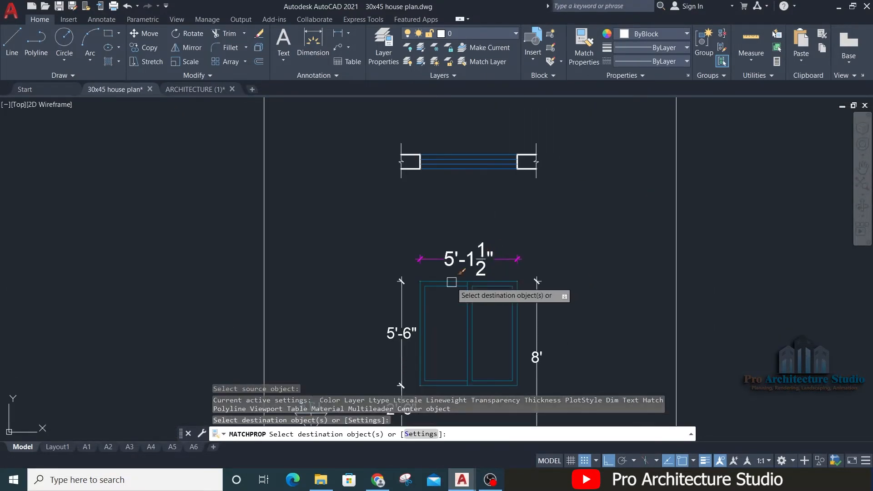
click(406, 324)
click(535, 351)
middle_drag(416, 405, 440, 258)
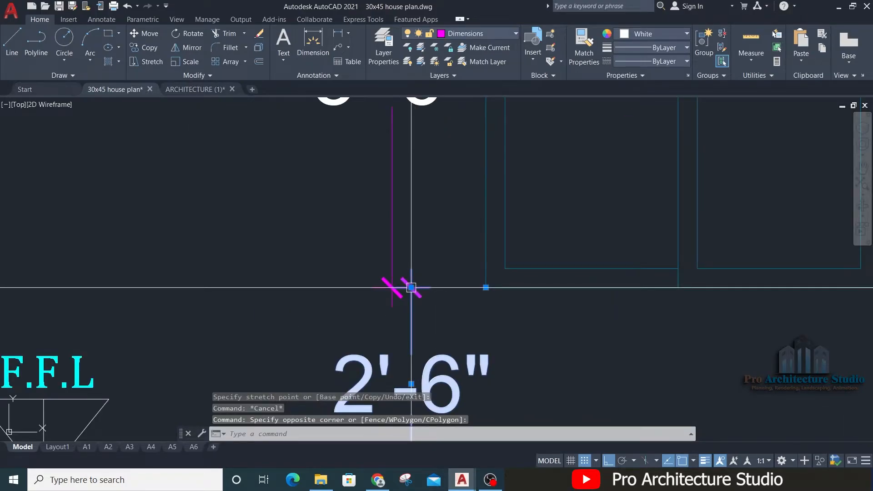
Step: Stretch the vertical dimensions left of the W1 window 3" further away from its frame, keeping them in line
click(411, 287)
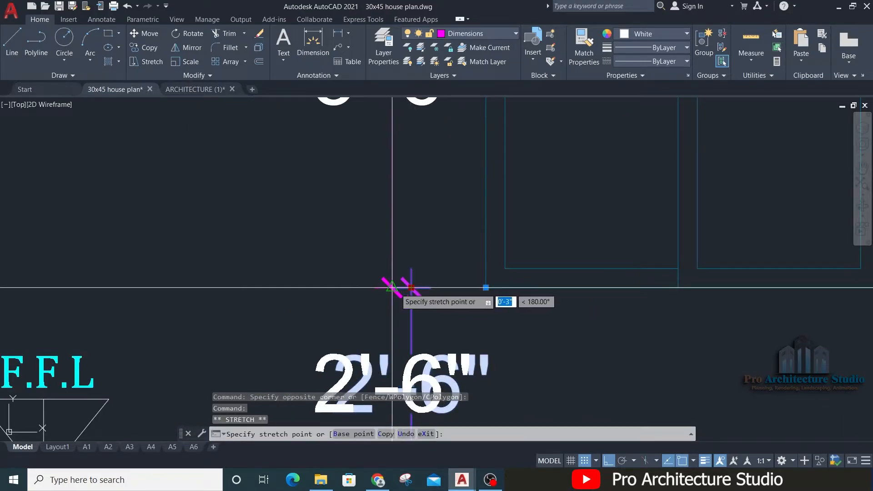
key(Escape)
key(Escape)
scroll(394, 286, down, 3)
scroll(399, 231, up, 1)
mouse_move(399, 230)
middle_down()
mouse_move(346, 288)
mouse_move(309, 272)
middle_up()
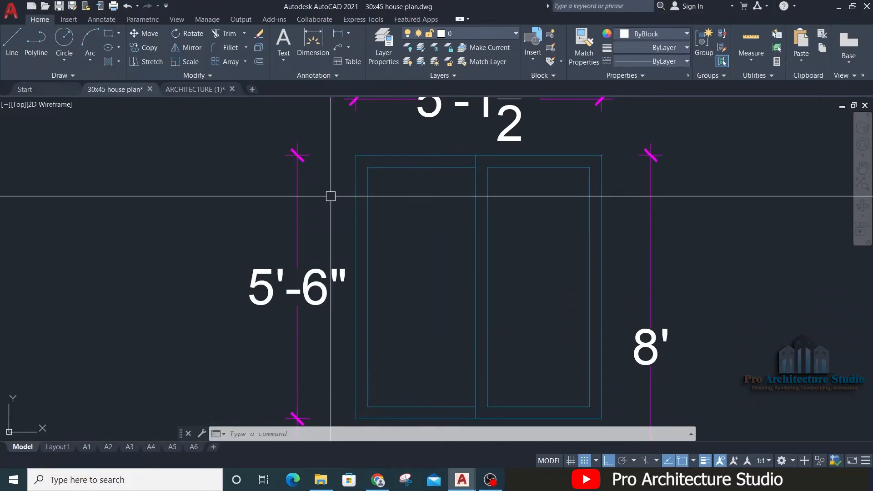
click(269, 214)
key(Escape)
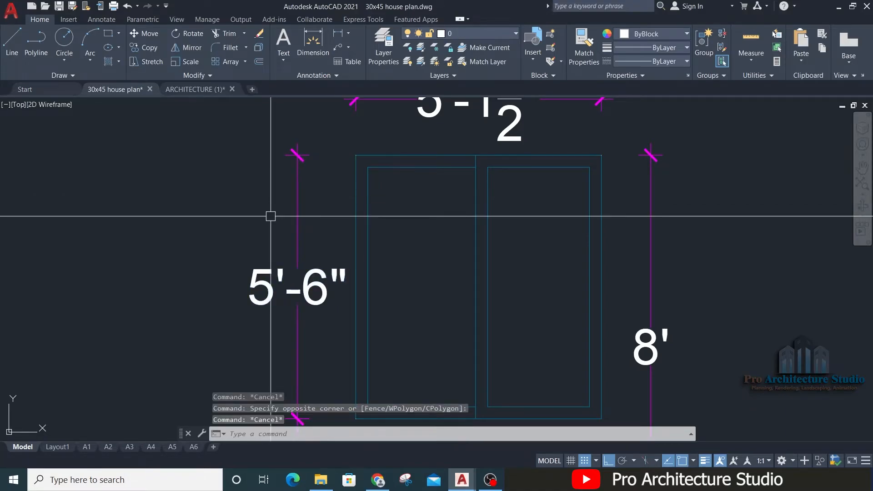
Step: Modify New Dim Style so its text is aligned with the dimension line, and set it current, discarding the style overrides
text(d)
key(Return)
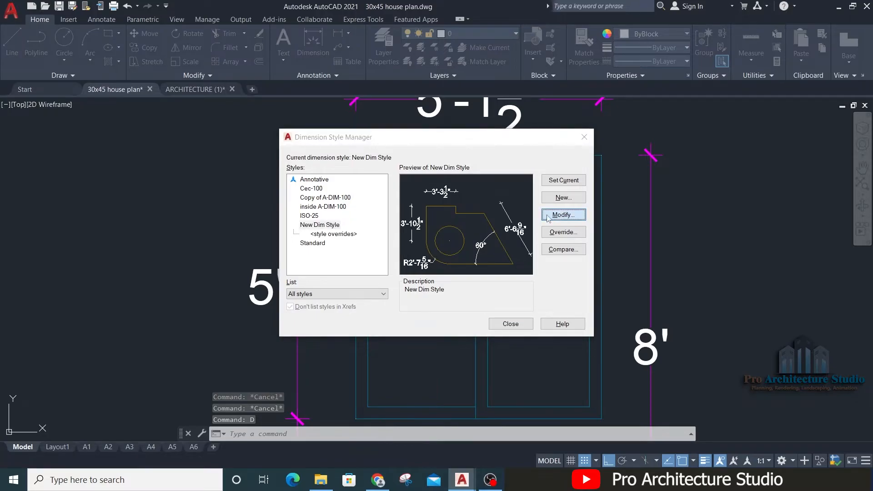
click(561, 219)
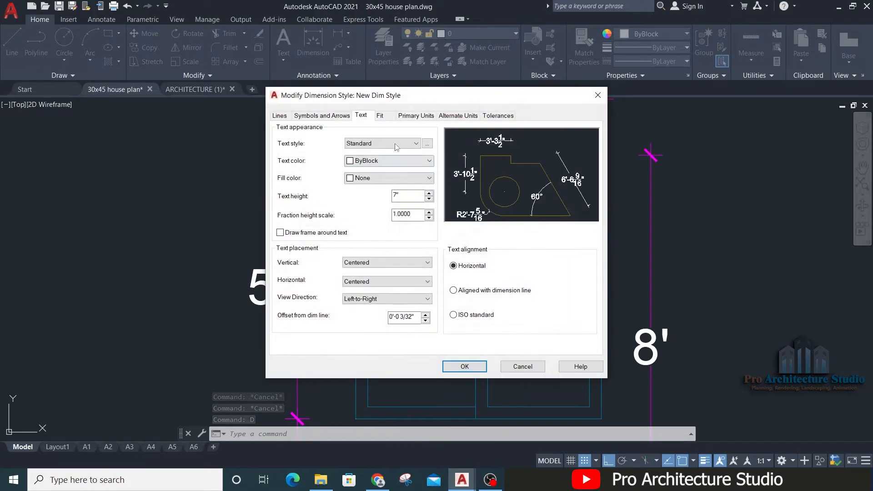
click(453, 290)
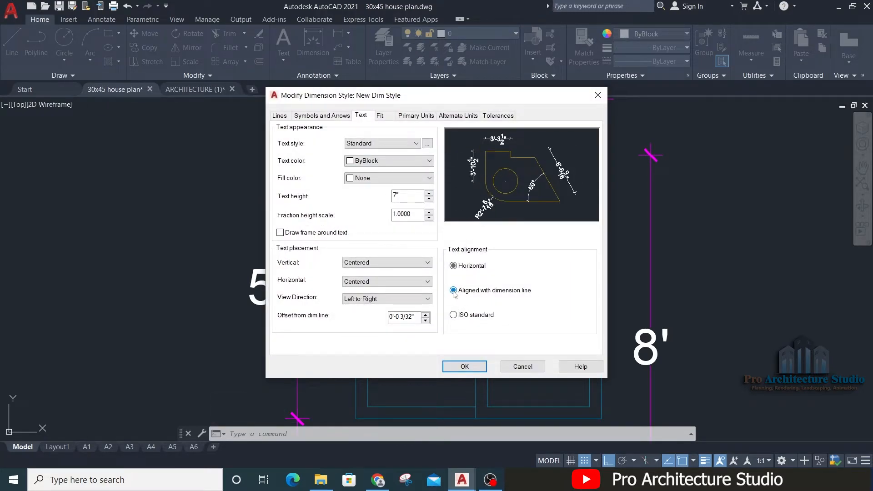
click(463, 367)
click(562, 181)
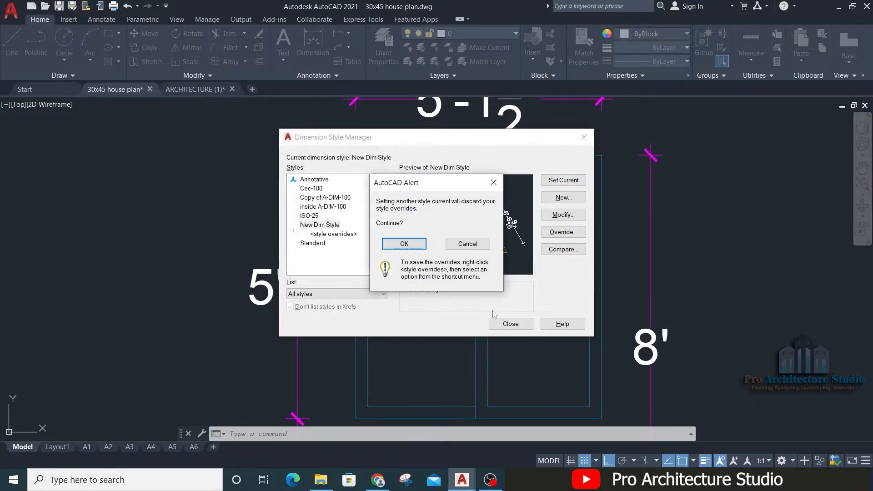
click(417, 245)
click(496, 324)
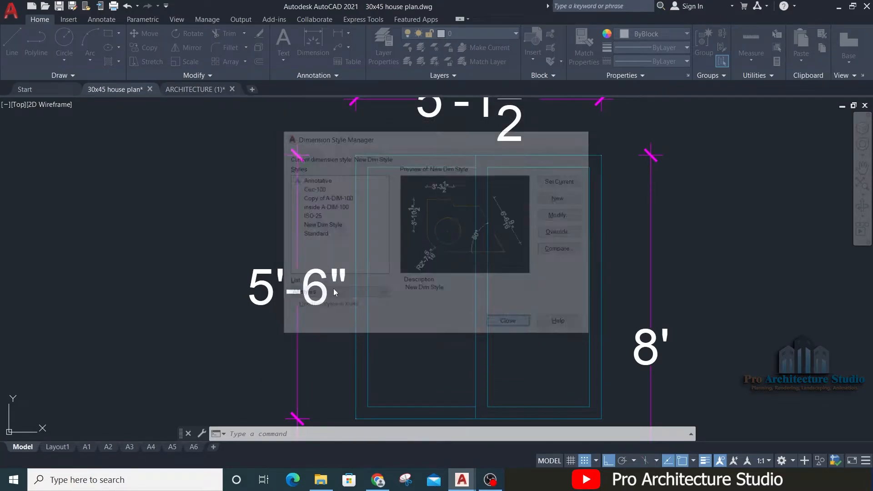
scroll(393, 292, down, 4)
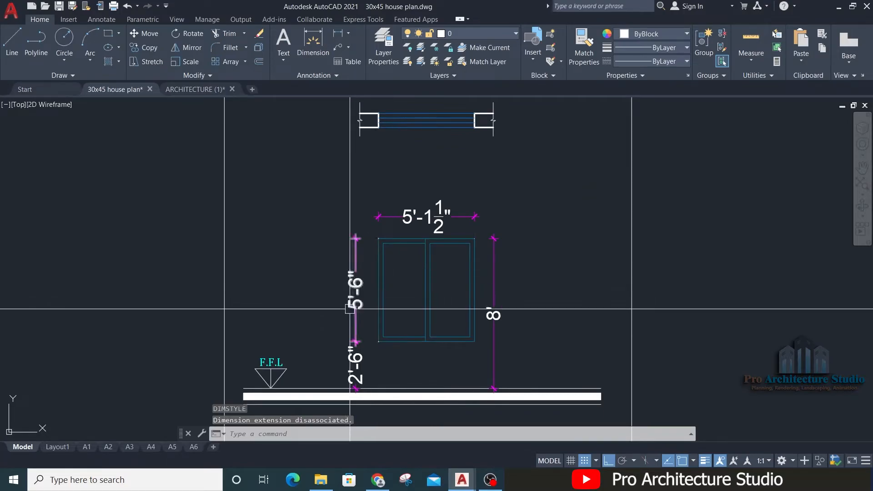
middle_drag(351, 307, 342, 284)
middle_drag(450, 234, 443, 285)
scroll(380, 255, up, 3)
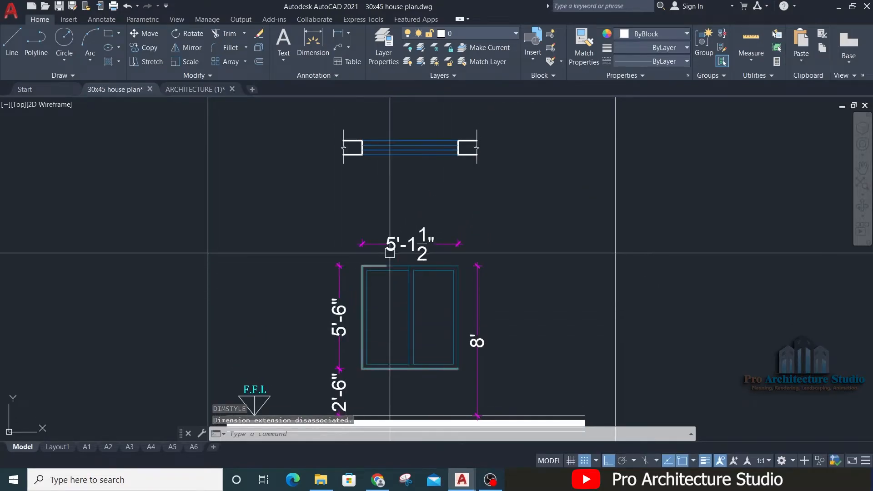
key(Escape)
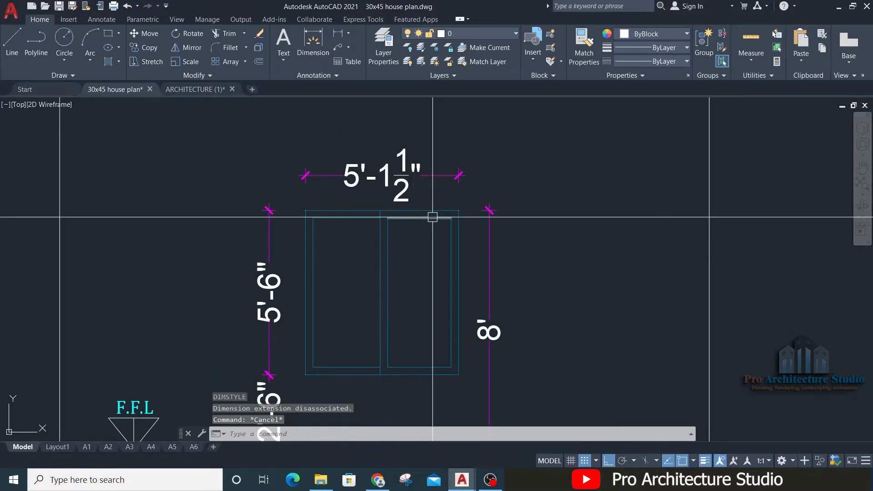
key(Escape)
Step: Replace the size value in the table under W1 with 5'-1.5"X5'-6"
scroll(429, 273, down, 4)
middle_drag(425, 279, 429, 230)
scroll(421, 355, up, 2)
mouse_move(421, 357)
middle_down()
mouse_move(415, 294)
mouse_move(416, 417)
mouse_move(410, 298)
middle_up()
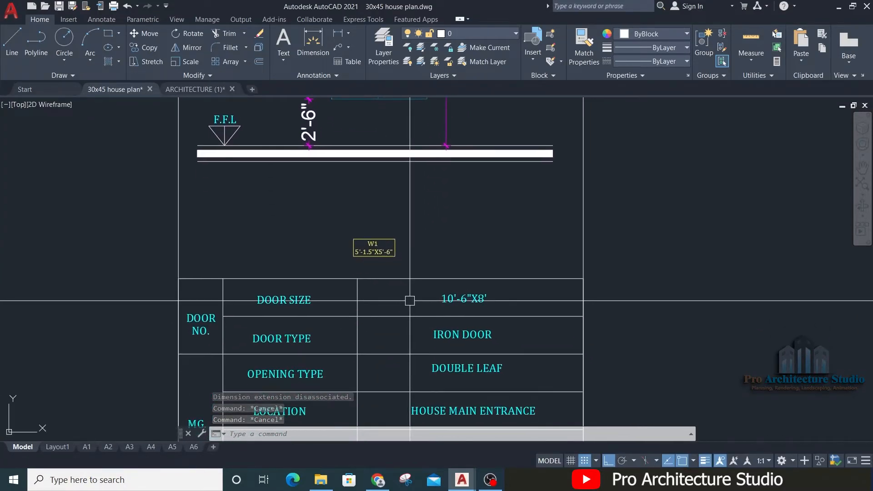
scroll(411, 296, up, 4)
scroll(378, 293, down, 4)
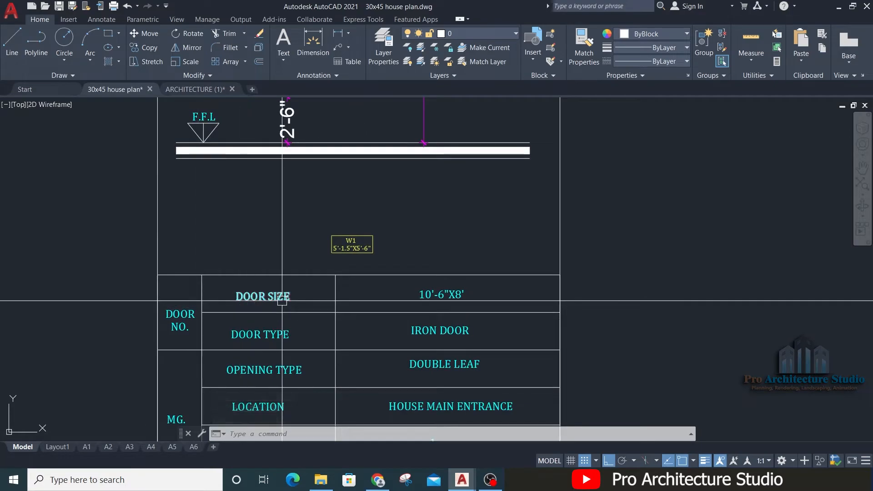
middle_drag(419, 296, 419, 320)
scroll(419, 318, up, 4)
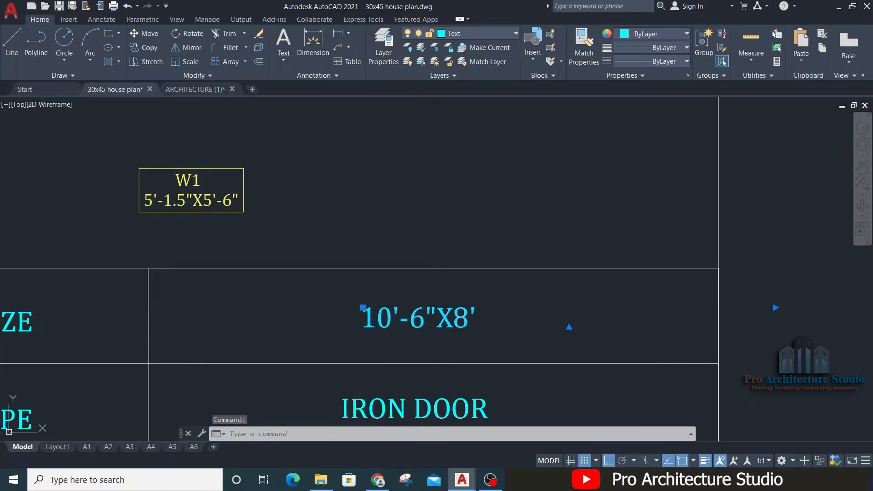
double_click(427, 318)
scroll(436, 317, up, 2)
drag(437, 323, 315, 336)
scroll(471, 375, down, 4)
middle_drag(409, 148, 446, 412)
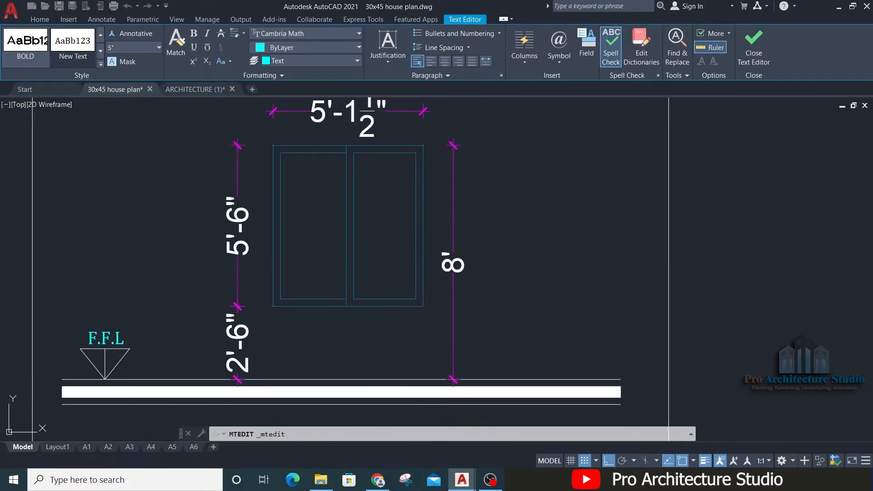
middle_drag(339, 112, 339, 211)
middle_drag(419, 319, 359, 75)
middle_drag(387, 274, 372, 105)
scroll(391, 303, up, 2)
text(5'-1.5")
scroll(434, 321, down, 6)
middle_drag(359, 184, 272, 114)
scroll(359, 288, up, 4)
middle_drag(400, 300, 317, 130)
scroll(424, 298, up, 6)
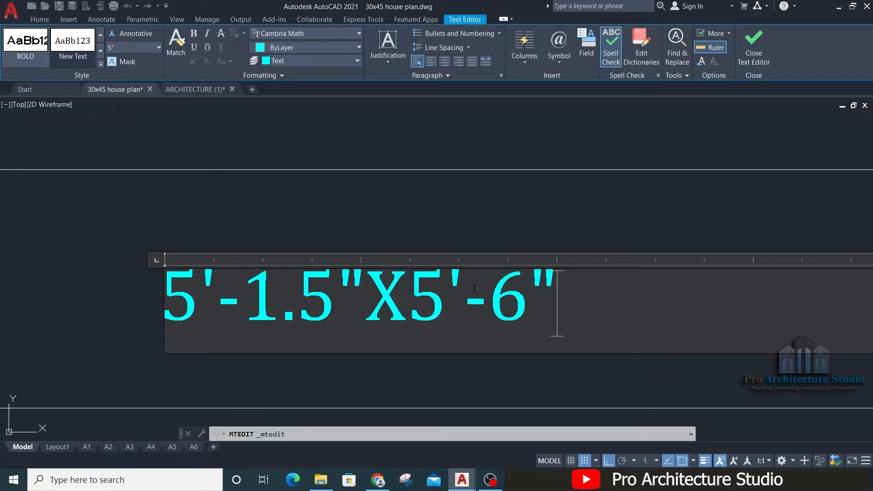
click(485, 233)
key(Escape)
Step: Rename the table's DOOR SIZE and DOOR TYPE labels to WINDOW SIZE and WINDOW TYPE
scroll(485, 231, down, 5)
middle_drag(430, 248, 470, 241)
middle_drag(192, 318, 402, 248)
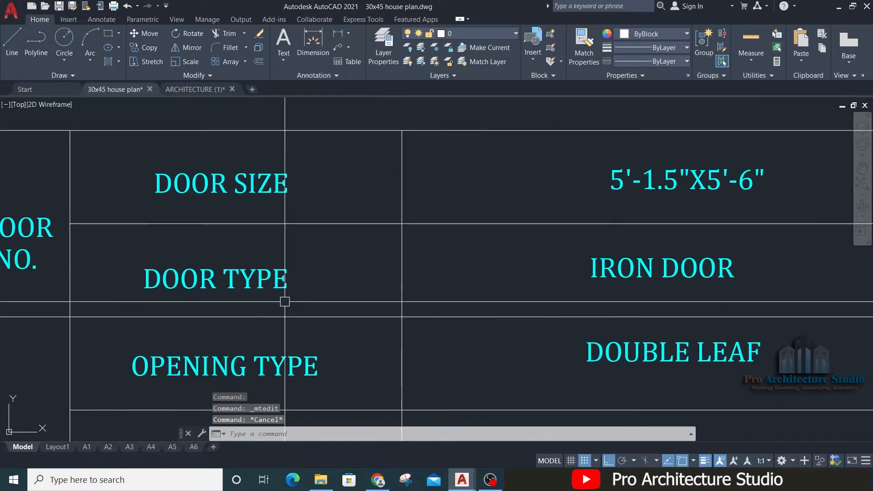
scroll(254, 278, down, 3)
middle_drag(233, 282, 236, 263)
double_click(236, 262)
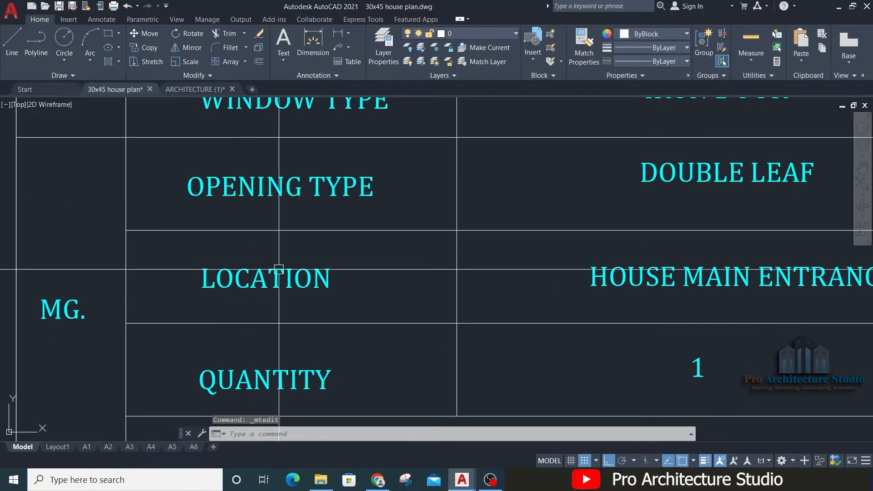
scroll(312, 253, down, 3)
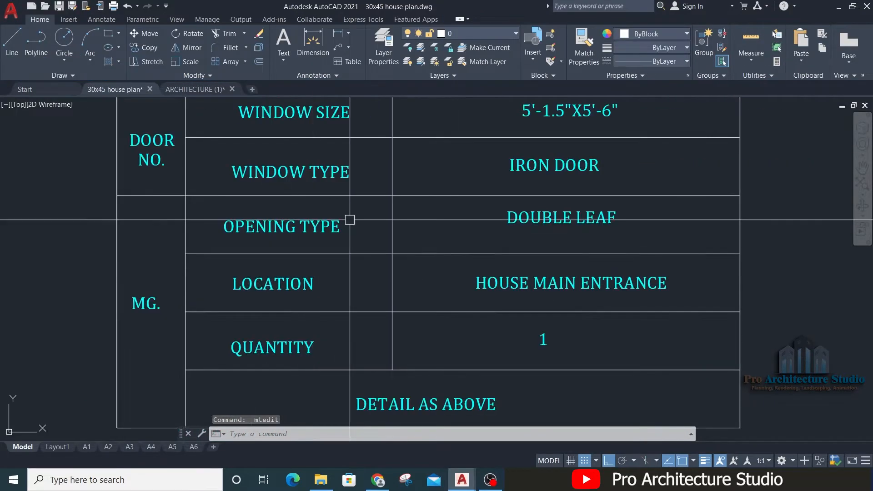
Step: Replace the window type value IRON DOOR with ALUMINUM WINDOW WITH GLASS and move the text to the middle of its cell
scroll(289, 312, up, 2)
middle_drag(364, 275, 310, 294)
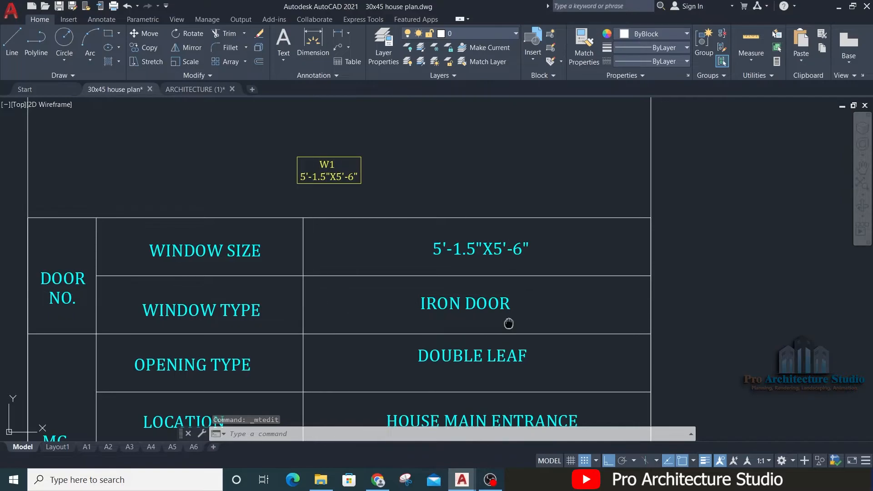
middle_drag(509, 324, 471, 477)
middle_drag(373, 199, 373, 430)
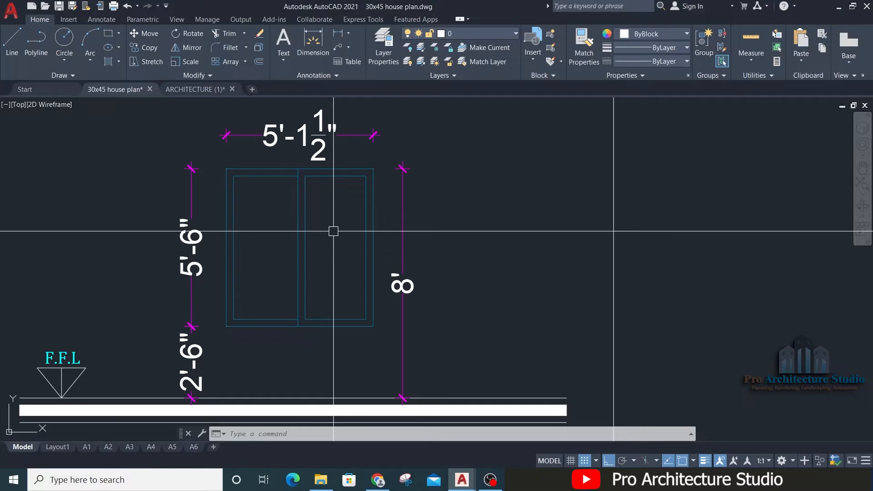
middle_drag(364, 409, 337, 105)
middle_drag(357, 319, 361, 141)
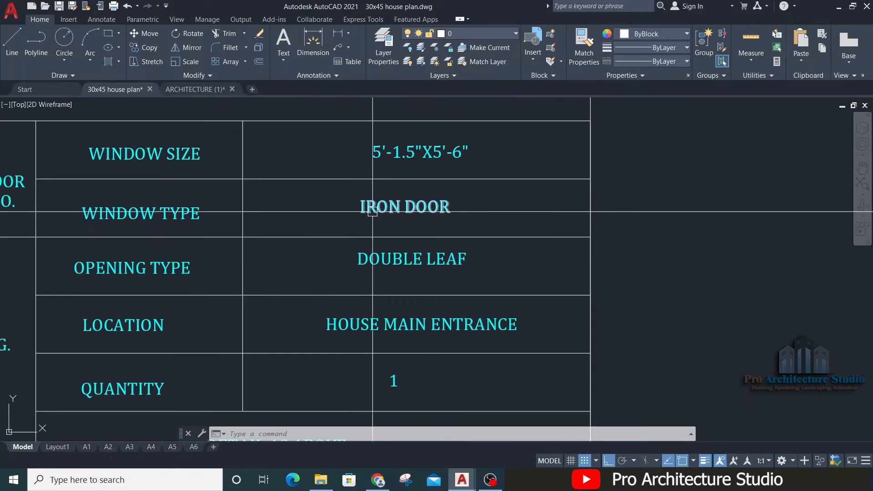
double_click(373, 207)
text(ALUM)
text(M)
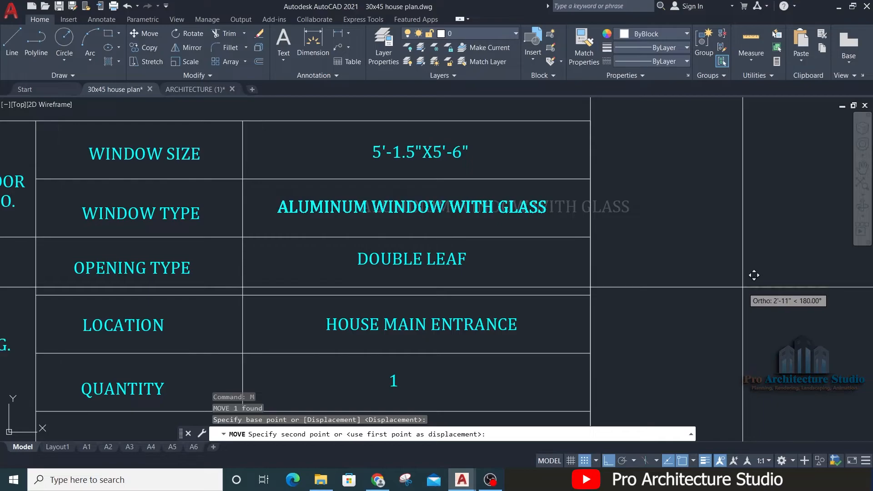
click(719, 288)
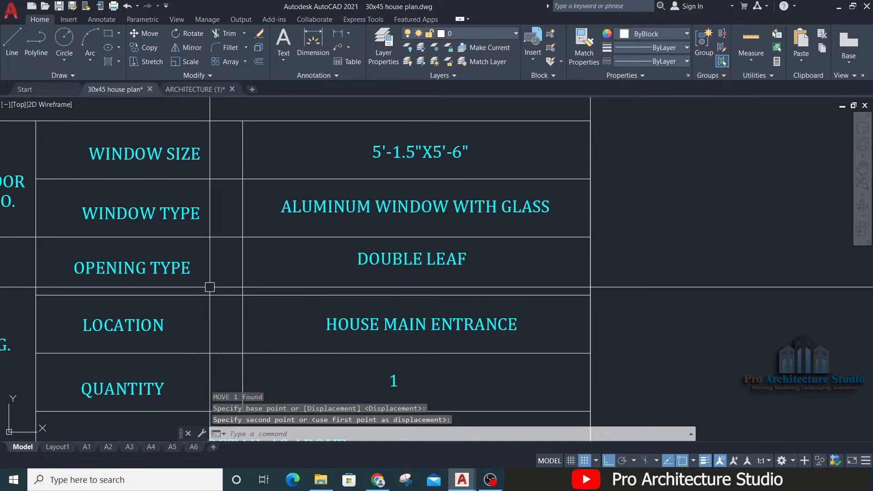
Step: Change the W1 table's opening type value to SLIDING
scroll(210, 287, down, 3)
scroll(317, 265, up, 3)
click(317, 265)
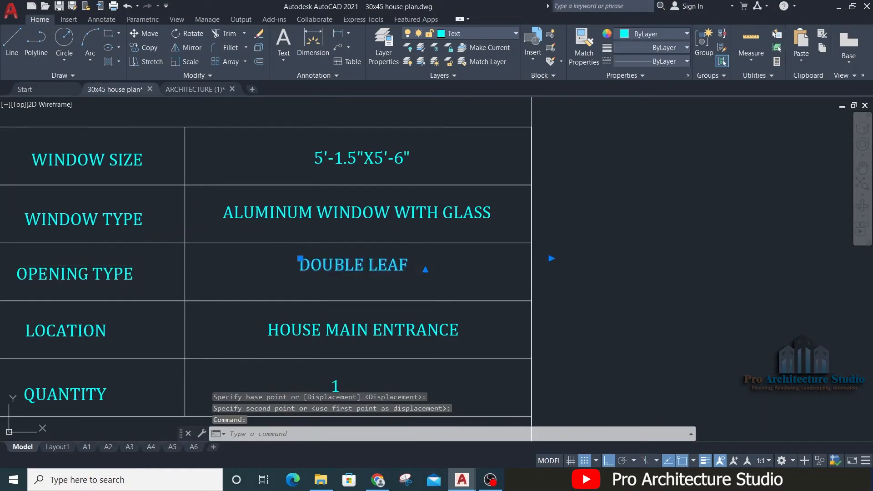
double_click(317, 265)
scroll(317, 265, down, 6)
scroll(290, 173, up, 6)
scroll(314, 191, down, 4)
middle_drag(335, 252, 336, 249)
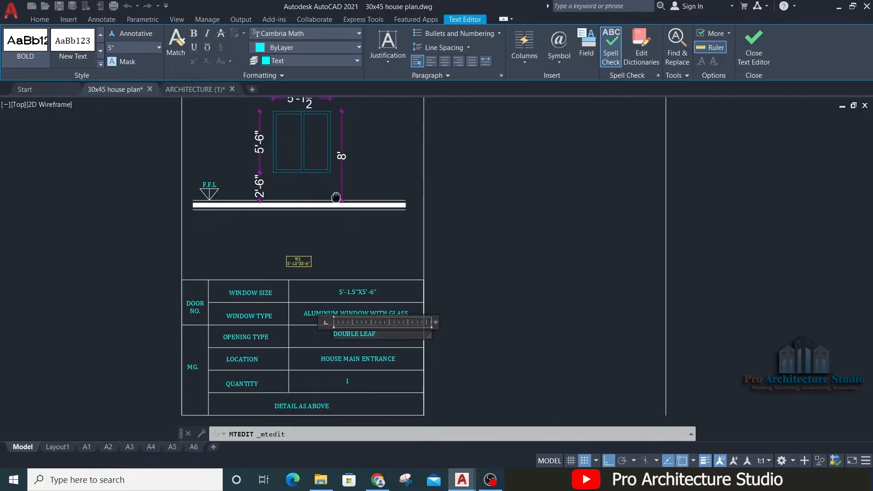
scroll(340, 402, up, 4)
key(ctrl+a)
text(SLIDING)
click(784, 236)
scroll(505, 238, down, 2)
middle_drag(487, 113, 262, 482)
scroll(386, 387, down, 6)
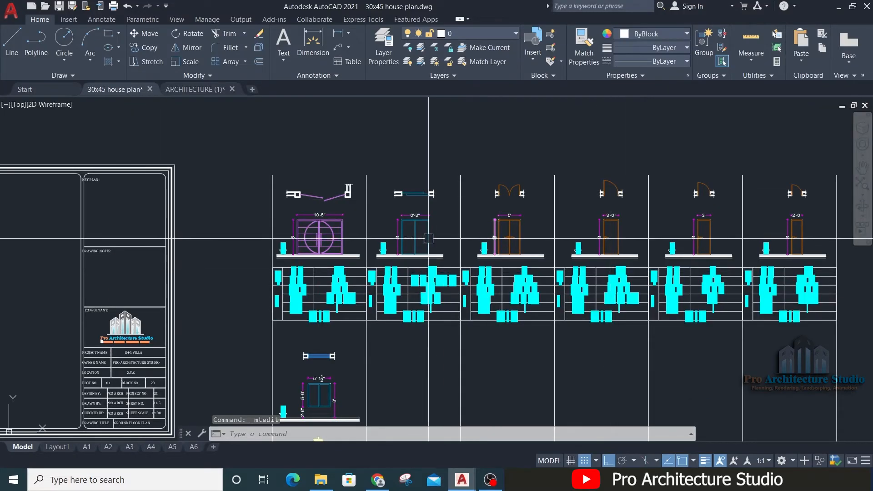
Step: Copy the two sliding-direction arrows from the 6'-3" sliding door elevation onto the W1 window elevation
scroll(406, 238, up, 8)
click(439, 217)
click(423, 261)
click(578, 279)
click(549, 205)
middle_drag(533, 198, 530, 284)
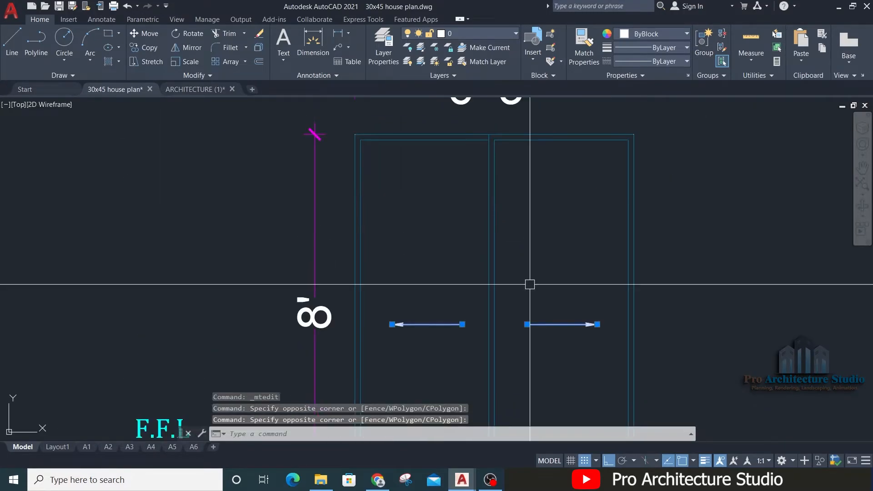
text(co)
key(space)
click(485, 135)
scroll(512, 132, down, 6)
middle_drag(429, 283, 558, 1)
scroll(452, 249, up, 6)
click(403, 217)
key(space)
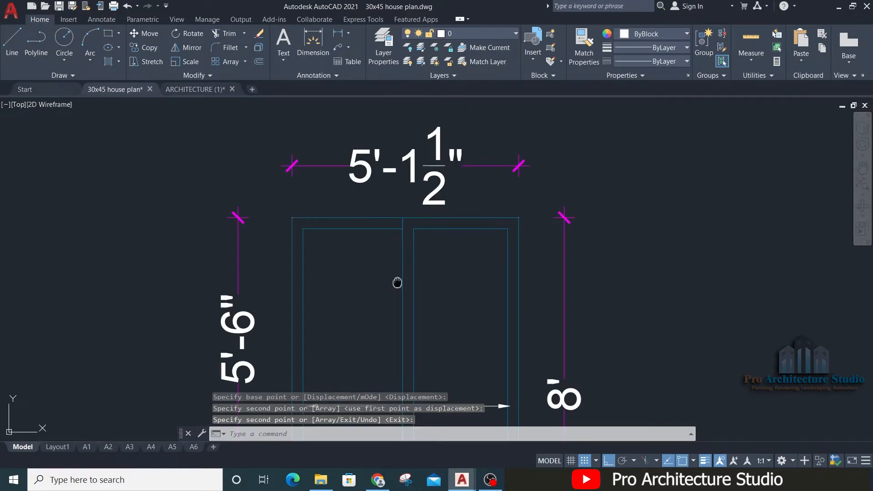
Step: Erase the copied sliding arrows from the W1 window elevation
middle_drag(397, 283, 421, 116)
click(402, 224)
click(386, 254)
click(491, 234)
text(e)
scroll(466, 247, down, 3)
mouse_move(529, 318)
middle_down()
mouse_move(529, 243)
mouse_move(533, 351)
middle_up()
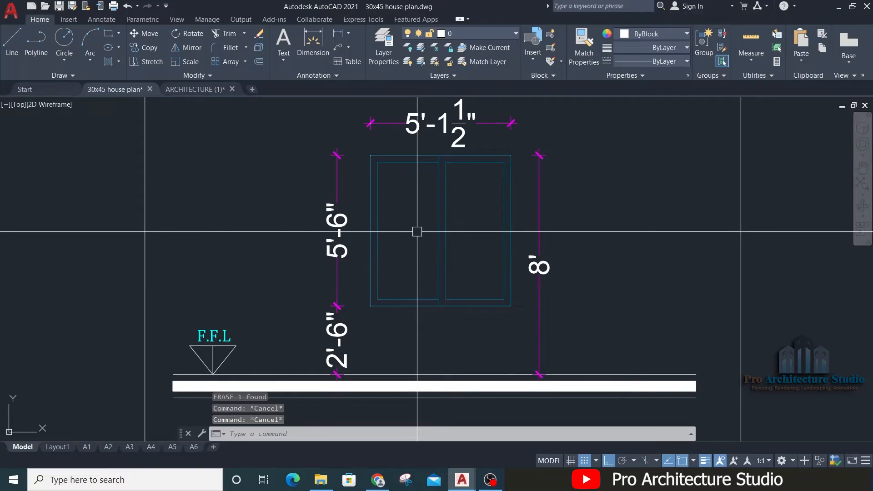
Step: Draw a V-shaped opening polyline in W1's left pane, from its upper inner corner to the outer edge's midpoint to the lower inner corner
text(pl)
key(space)
scroll(422, 181, up, 2)
click(447, 151)
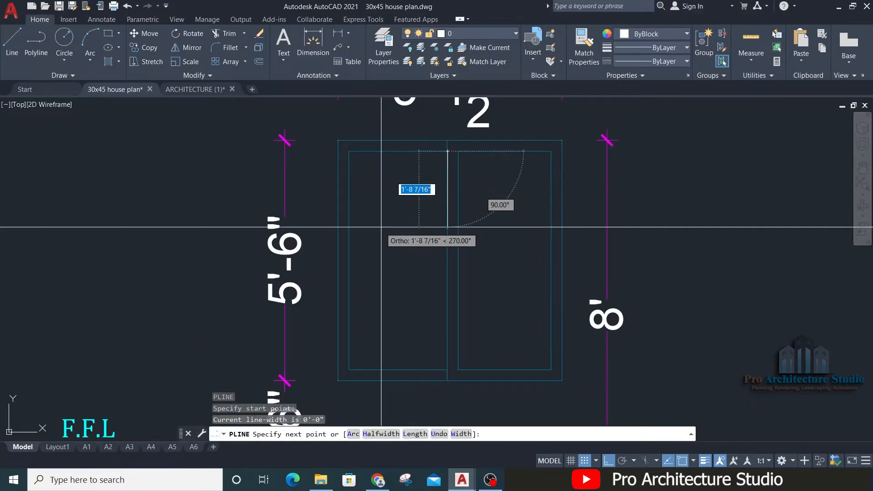
click(349, 260)
click(447, 369)
key(Escape)
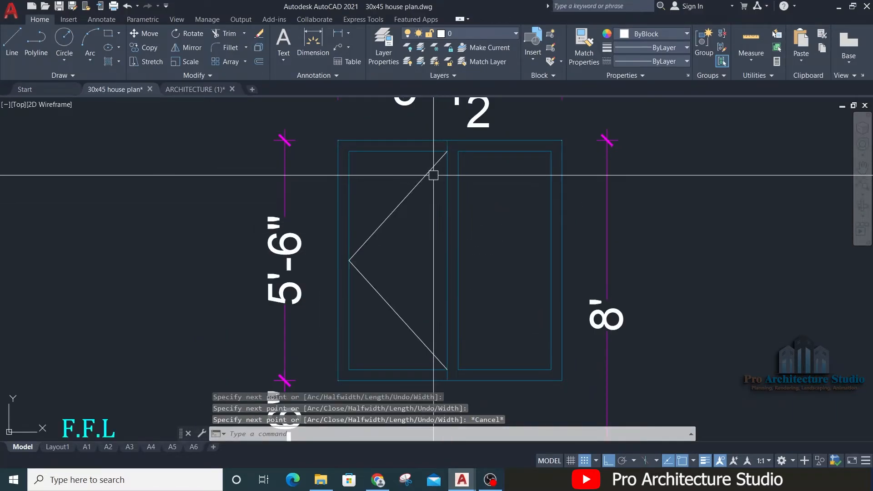
Step: Mirror the V-shaped opening polyline about a vertical axis into W1's right pane, keeping the original
click(433, 175)
text(mi)
key(space)
click(447, 151)
click(489, 243)
key(space)
key(Escape)
Step: Move the mirrored polyline so its apex meets the midpoint of the right pane's outer edge
click(508, 225)
scroll(532, 255, up, 2)
text(m)
key(space)
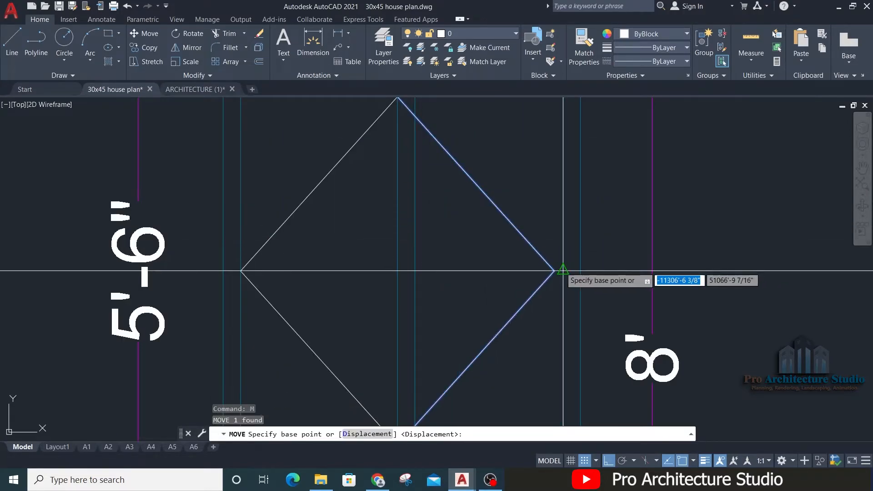
click(563, 270)
click(564, 271)
key(Escape)
scroll(519, 232, down, 2)
Step: Give both V-shaped opening polylines in W1 a dashed linetype
click(499, 203)
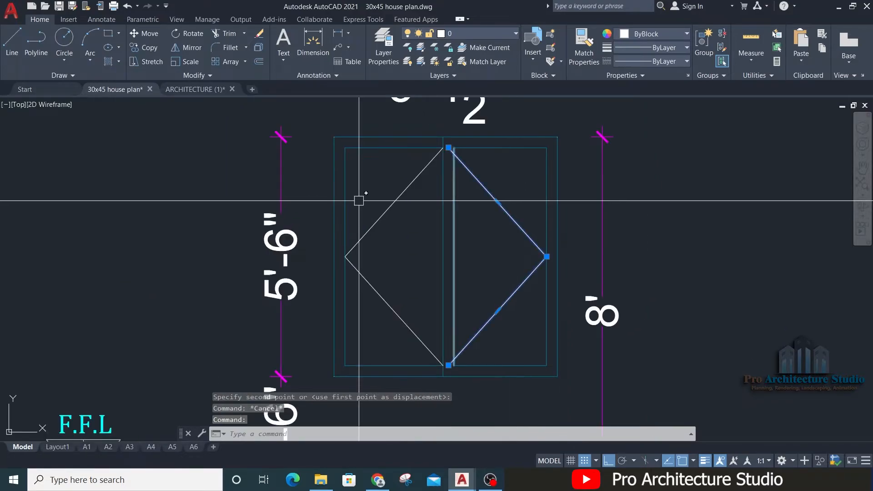
click(395, 202)
click(651, 50)
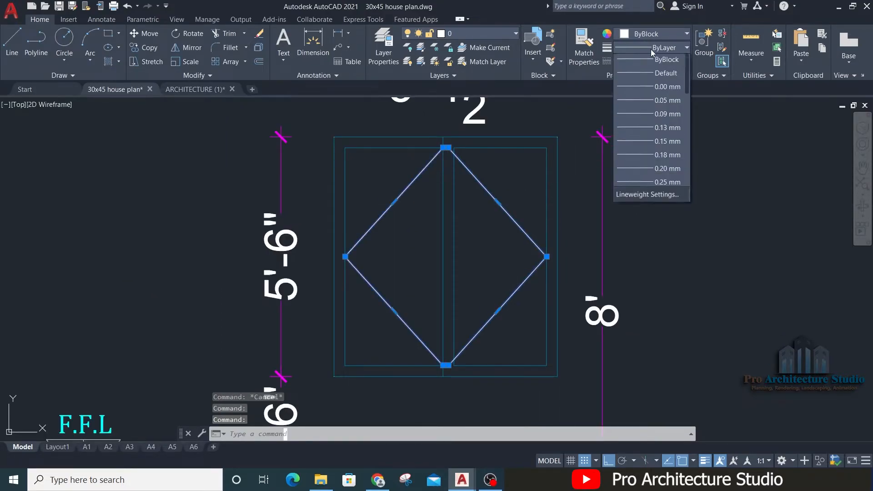
click(646, 72)
click(646, 63)
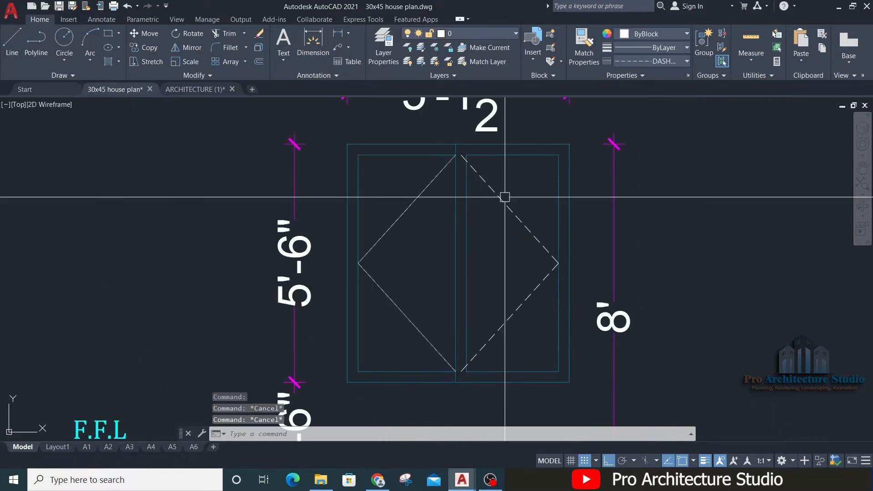
Step: Match the left opening polyline's properties to the dashed polyline in the right pane
text(ma)
key(space)
click(494, 191)
click(431, 184)
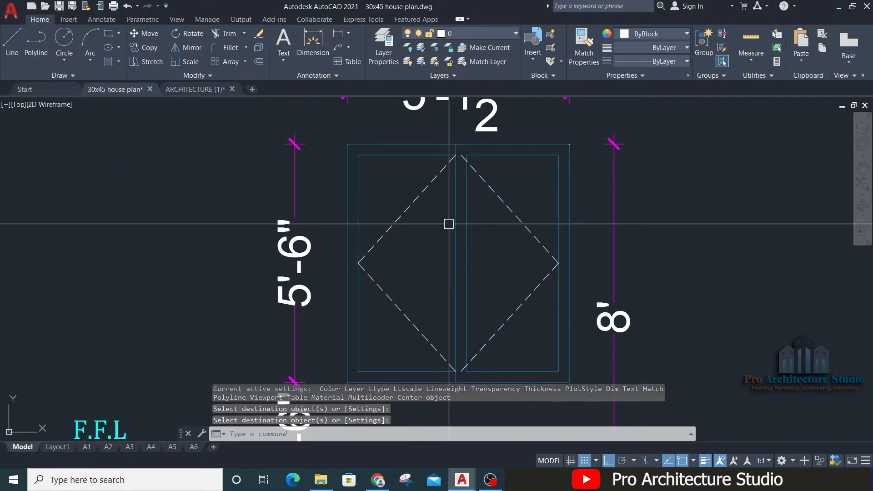
scroll(463, 218, down, 2)
scroll(553, 162, down, 4)
key(Escape)
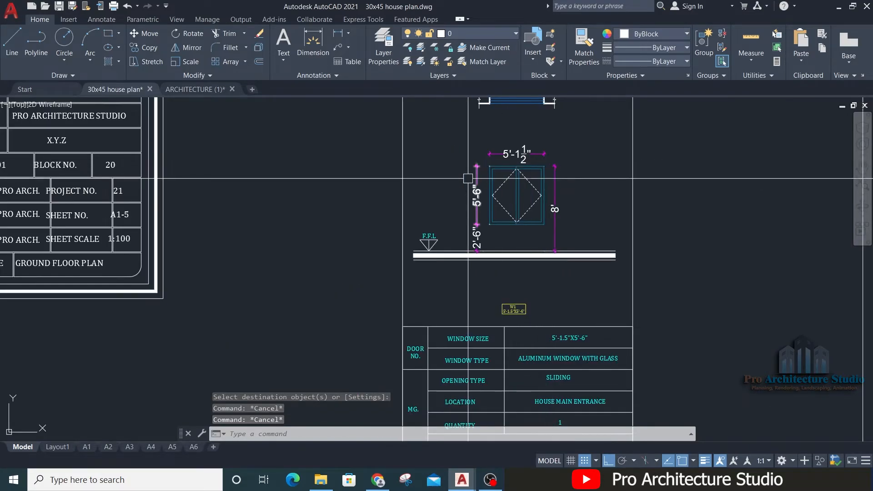
scroll(458, 142, up, 5)
text(m)
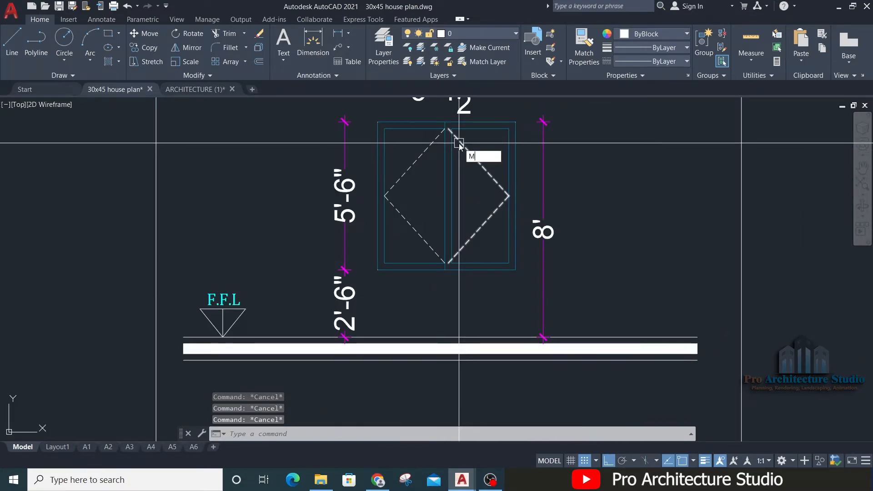
text(a)
key(space)
click(477, 132)
key(Escape)
scroll(469, 151, down, 6)
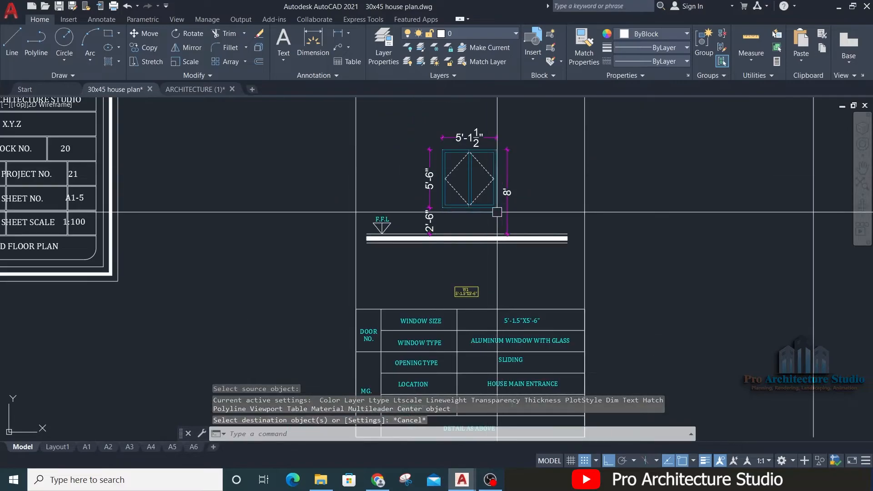
Step: Relabel the first column of W1's table as WINDOW NO. with the mark W1
scroll(343, 309, down, 2)
middle_drag(343, 309, 282, 253)
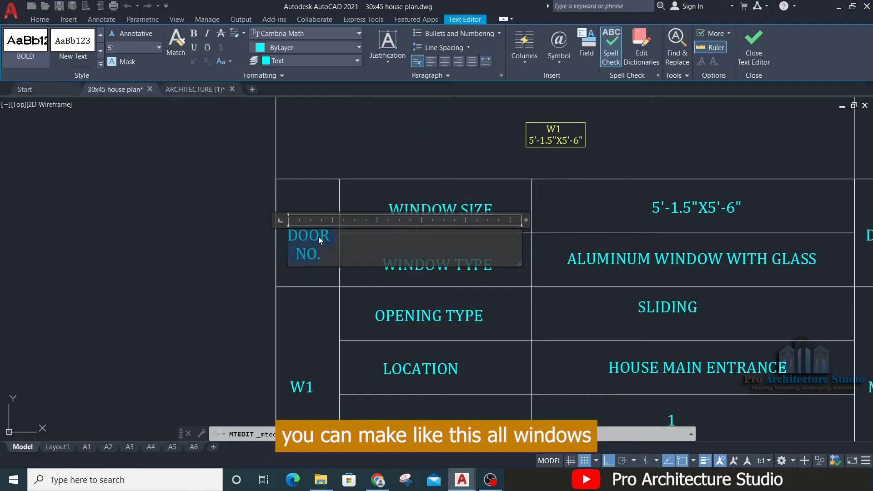
click(322, 213)
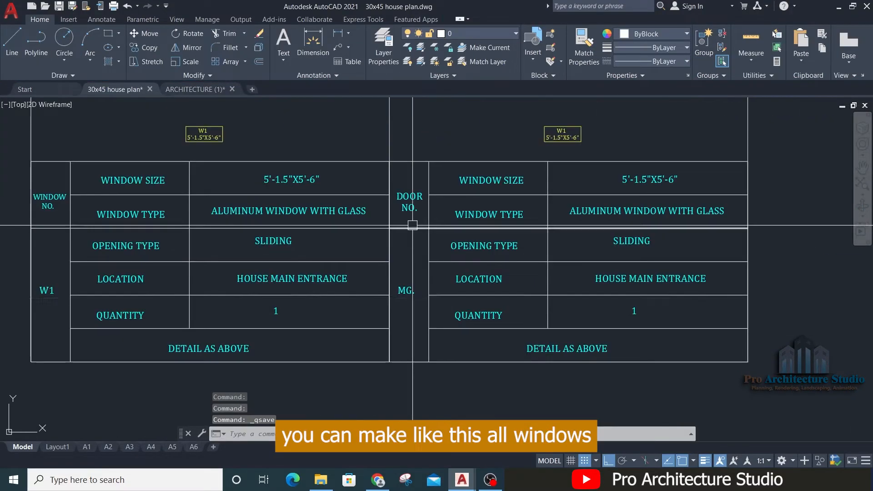
double_click(406, 279)
key(Escape)
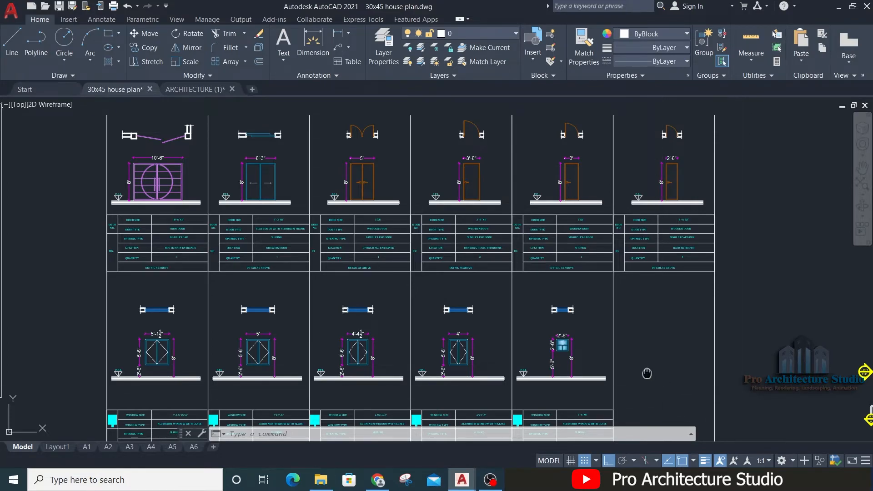
Step: Review the door and window schedule, checking the elevations, dimensions and tables of every window column
middle_drag(648, 377, 653, 249)
scroll(151, 300, up, 5)
middle_drag(151, 319, 297, 281)
scroll(286, 255, up, 2)
middle_drag(686, 322, 308, 320)
scroll(313, 318, down, 6)
middle_drag(435, 228, 450, 277)
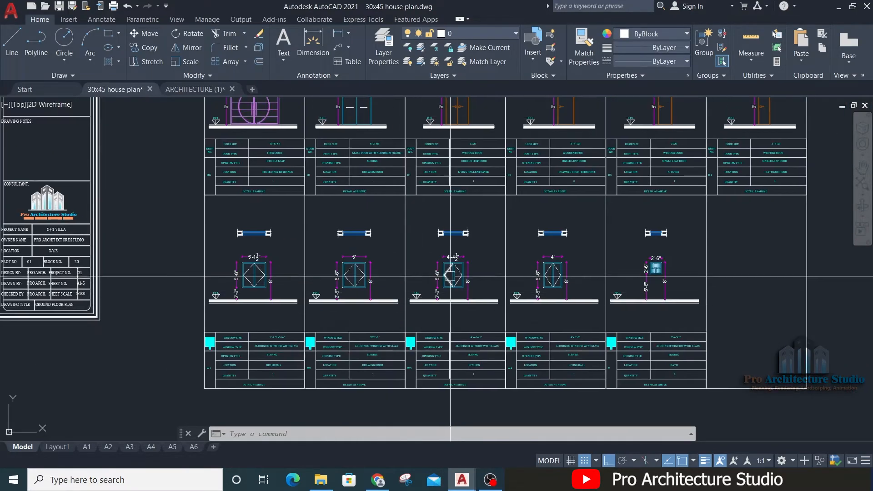
middle_drag(677, 275, 612, 295)
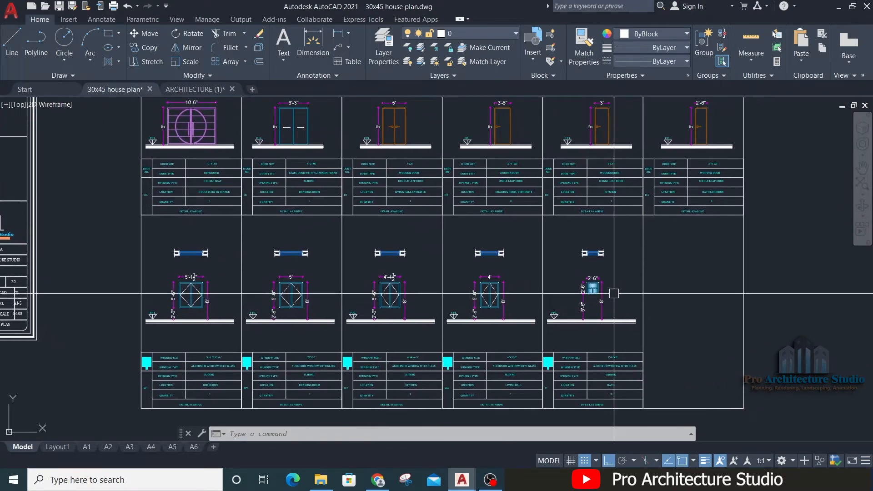
scroll(676, 317, down, 2)
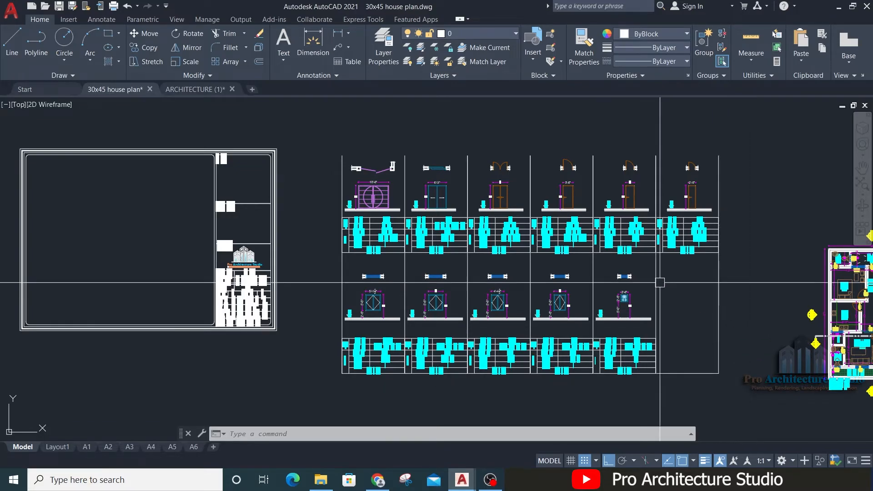
Step: Move the empty title block sheet beside the schedule straight up, out of the large rectangle around the drawings
scroll(613, 238, down, 2)
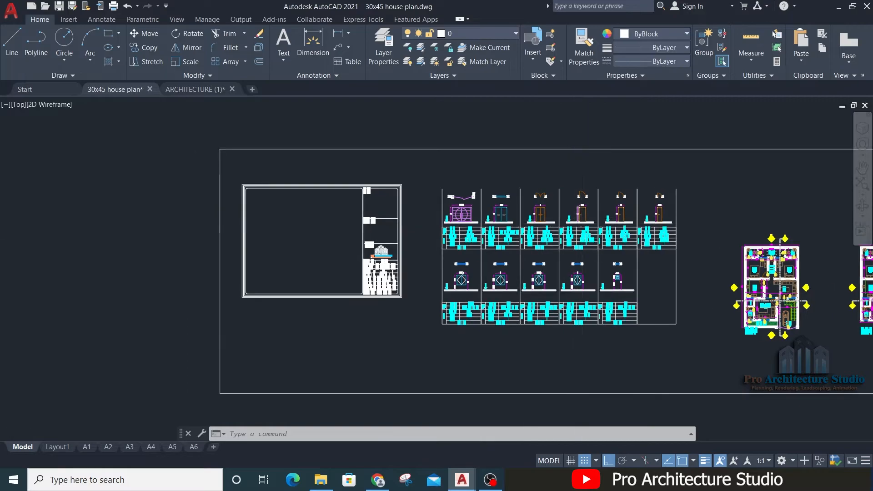
scroll(579, 226, up, 2)
middle_drag(387, 250, 586, 248)
scroll(433, 222, down, 2)
click(194, 317)
click(486, 160)
text(m)
key(Return)
click(387, 250)
middle_drag(386, 109, 400, 482)
click(394, 220)
scroll(397, 193, down, 2)
key(Escape)
Step: Copy the whole door and window schedule straight up, next to the moved title block sheet
middle_drag(458, 400, 405, 287)
middle_drag(381, 405, 355, 289)
click(348, 301)
click(562, 186)
text(CO)
key(Return)
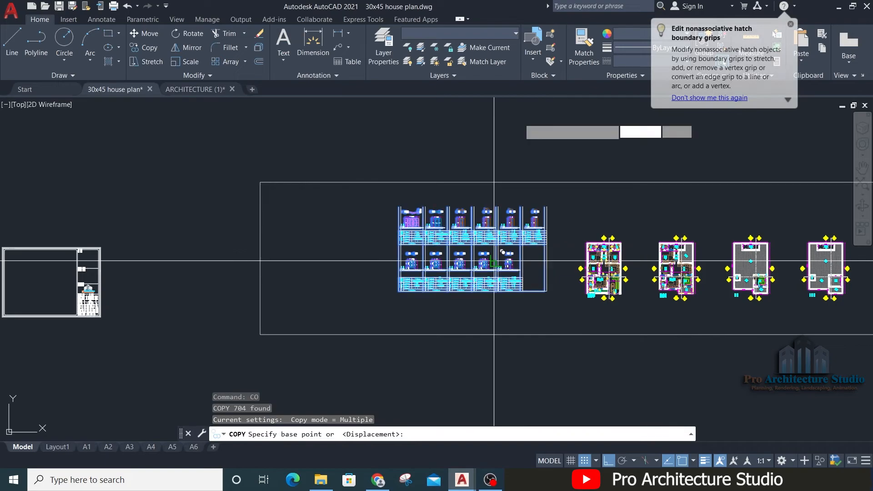
click(493, 259)
middle_drag(494, 132, 505, 432)
click(524, 268)
key(Return)
key(Escape)
scroll(335, 237, up, 2)
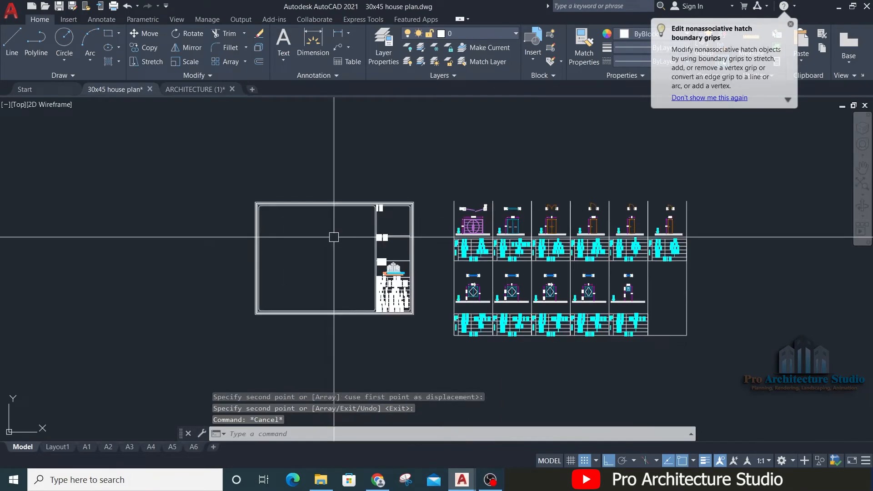
key(Return)
middle_drag(418, 196, 459, 177)
key(Escape)
key(Escape)
key(Escape)
key(Escape)
key(Escape)
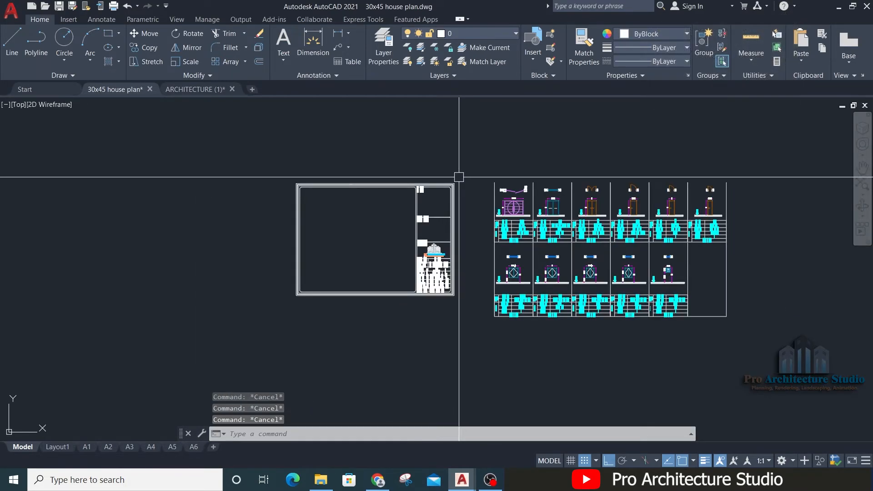
Step: Enlarge the title block sheet by reference from its lower outer corner, using its title-side edge as the reference length
scroll(459, 176, up, 2)
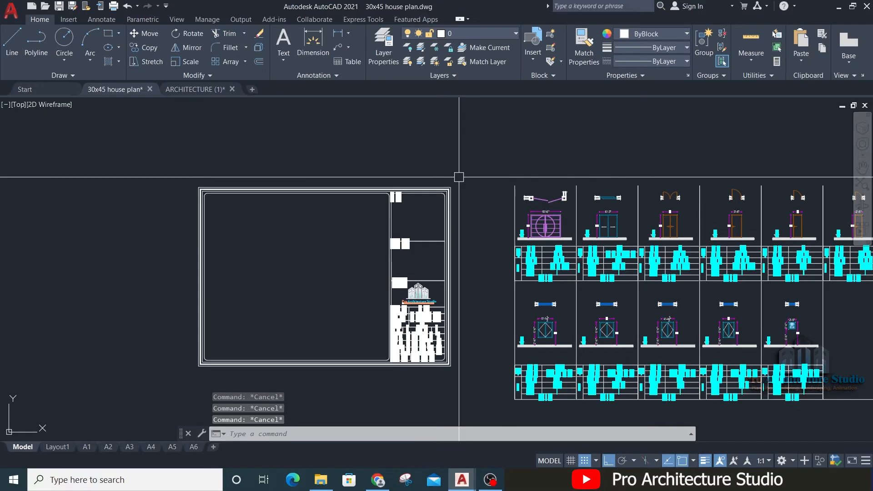
key(Return)
click(467, 152)
click(133, 384)
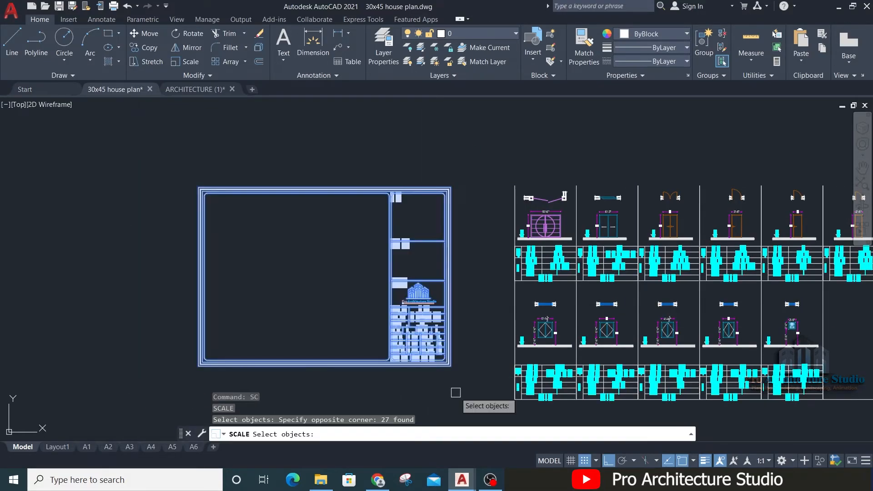
key(Return)
click(450, 365)
text(R)
key(Return)
click(451, 366)
click(452, 188)
scroll(454, 187, up, 3)
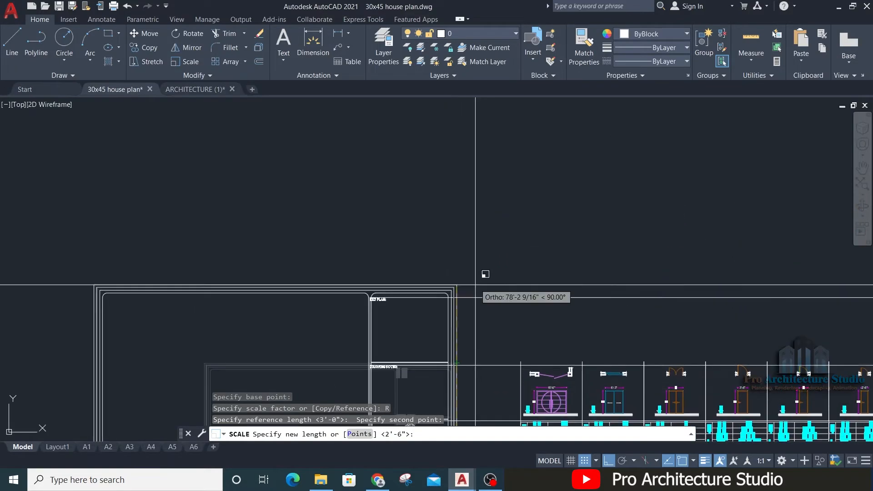
click(484, 197)
Step: Move the copied schedule by its upper starting corner into the enlarged sheet's drawing area
middle_drag(591, 318, 514, 168)
click(665, 150)
click(440, 322)
text(M)
key(Return)
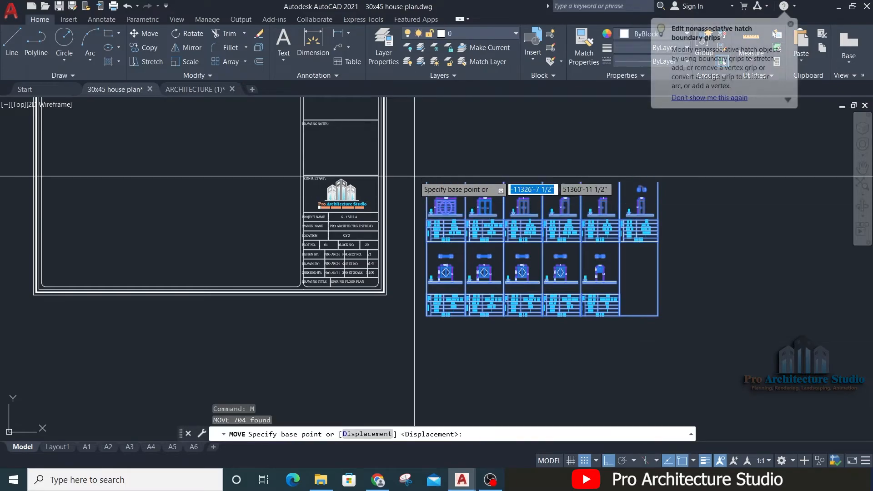
click(426, 182)
middle_drag(75, 104, 165, 281)
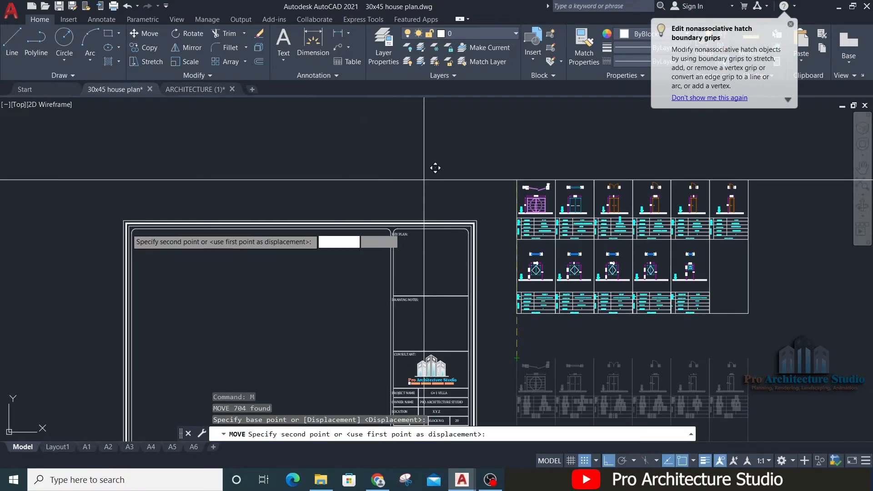
click(273, 275)
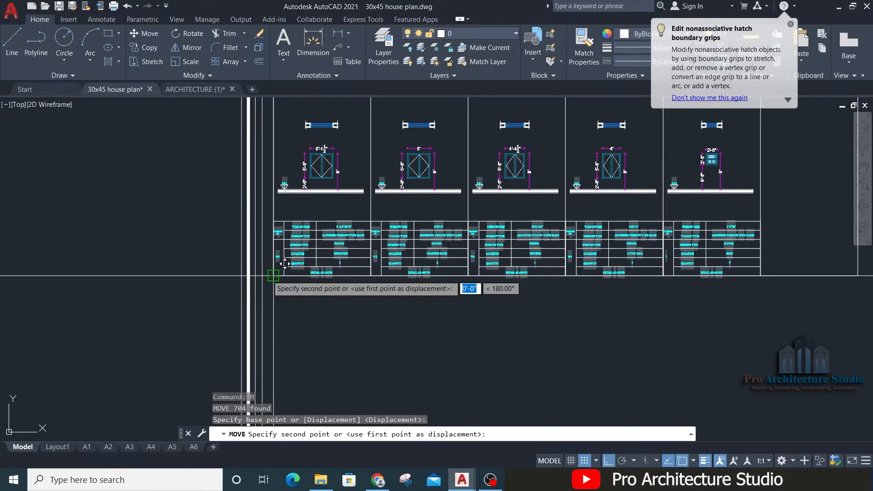
key(Escape)
scroll(459, 191, down, 5)
scroll(530, 240, up, 3)
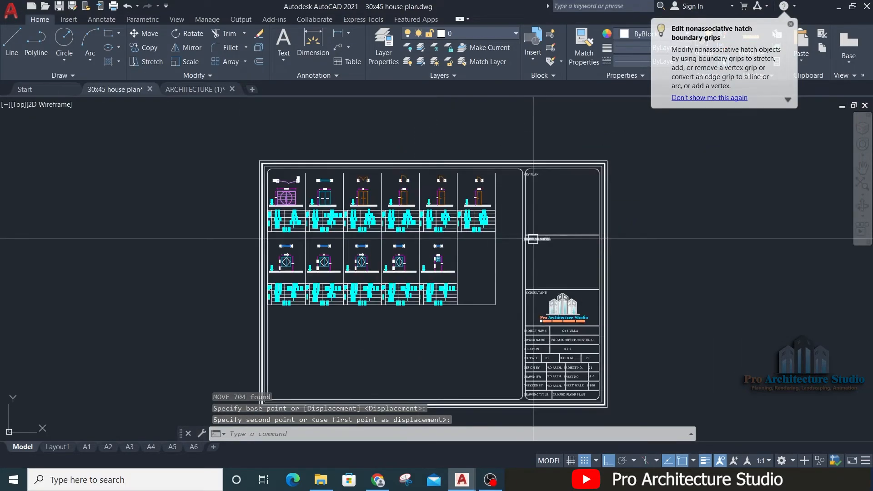
text(SC)
key(Return)
key(Escape)
key(Escape)
Step: Scale the title block sheet by reference from the schedule's lower starting corner so the drawing area's width matches the schedule's width
text(SC)
key(Return)
scroll(569, 173, down, 2)
click(604, 146)
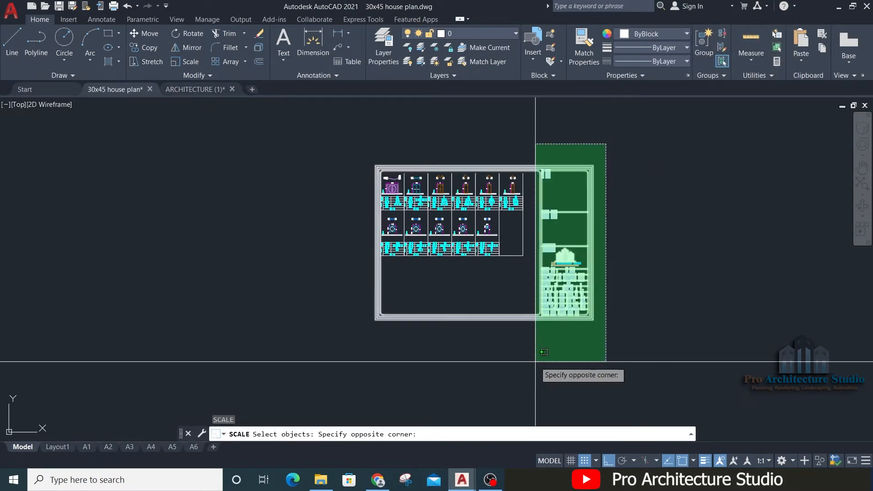
click(536, 361)
scroll(484, 216, up, 2)
scroll(320, 276, up, 3)
key(Return)
double_click(314, 282)
click(314, 282)
text(R)
key(Return)
click(313, 281)
middle_drag(500, 282, 187, 261)
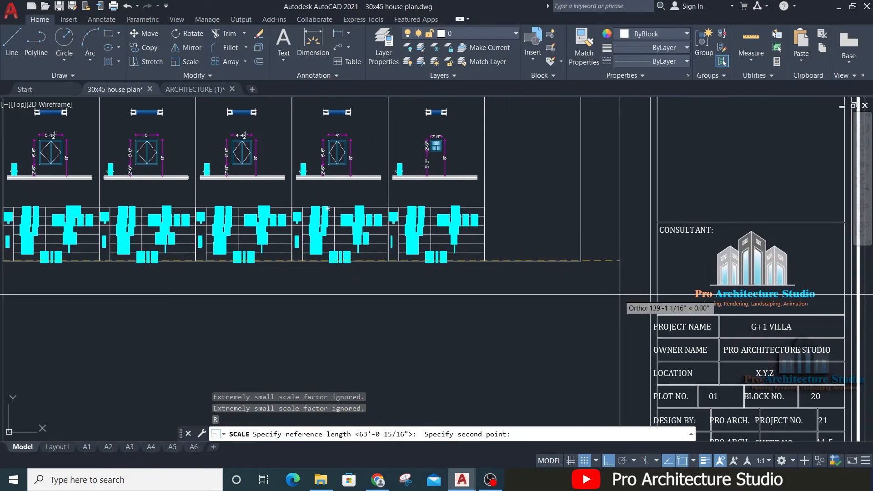
click(648, 262)
click(579, 264)
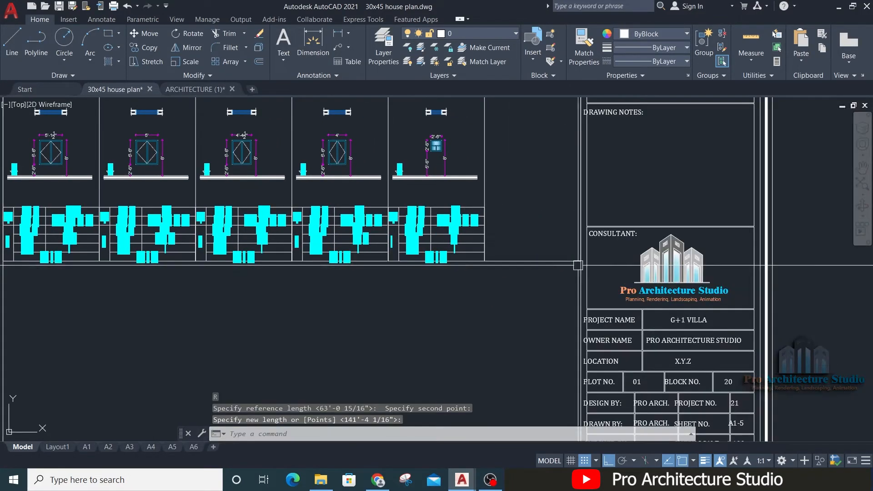
Step: Move the door and window schedule straight down inside the sheet so its upper row sits within the drawing area
scroll(582, 288, down, 5)
scroll(554, 263, up, 2)
click(267, 326)
click(596, 118)
middle_drag(657, 171, 614, 129)
text(m)
key(Return)
click(681, 186)
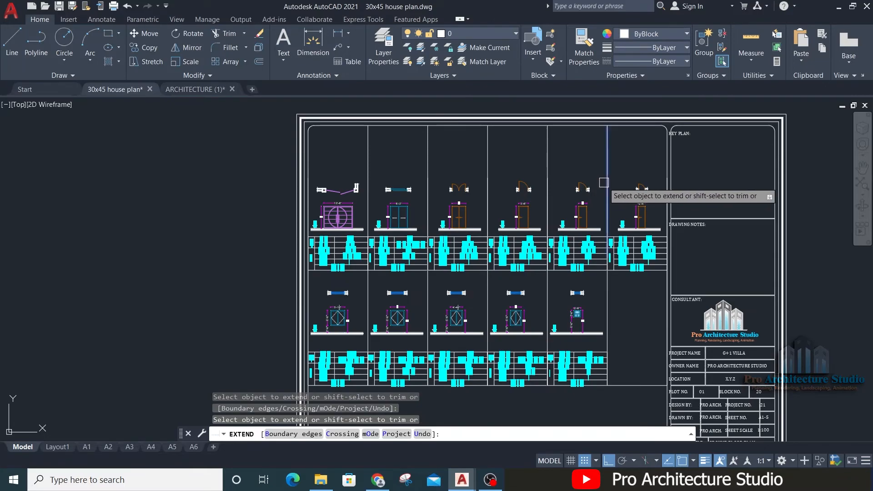
click(605, 182)
Step: Extend the schedule's vertical column lines down to the lower edge of the sheet's drawing area
middle_drag(607, 247, 563, 122)
click(565, 207)
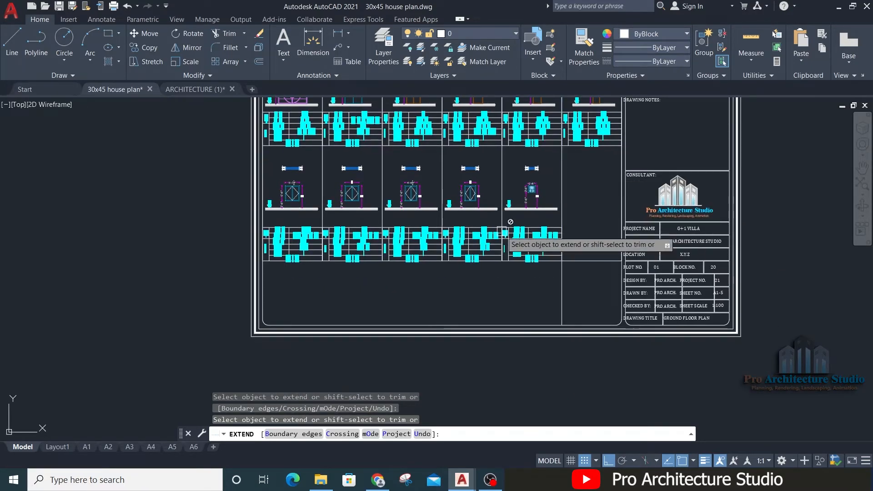
middle_drag(502, 231, 565, 140)
scroll(566, 140, up, 2)
click(565, 122)
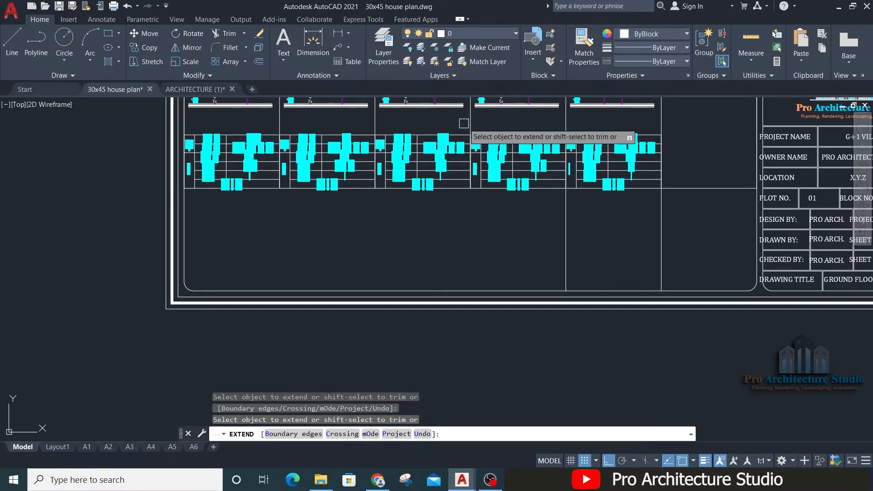
click(372, 123)
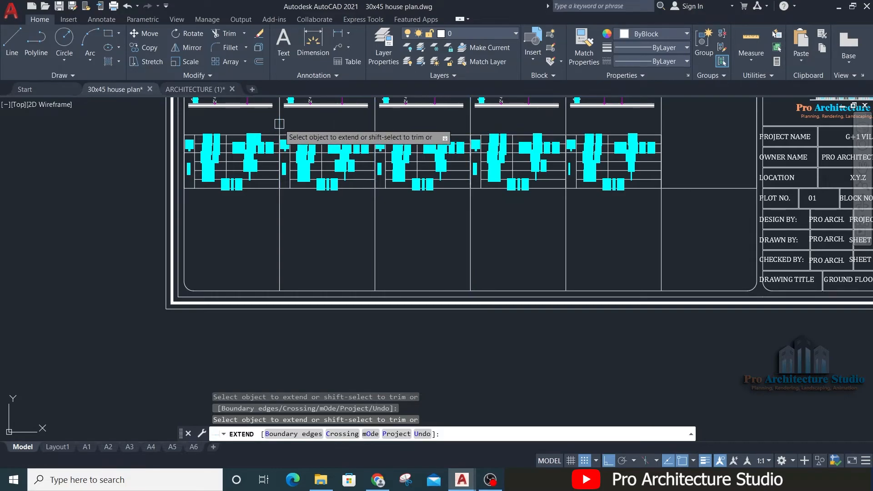
key(Escape)
Step: Move the window row's specification tables straight down to the lower edge of the drawing area
click(136, 188)
click(664, 116)
text(m)
key(Return)
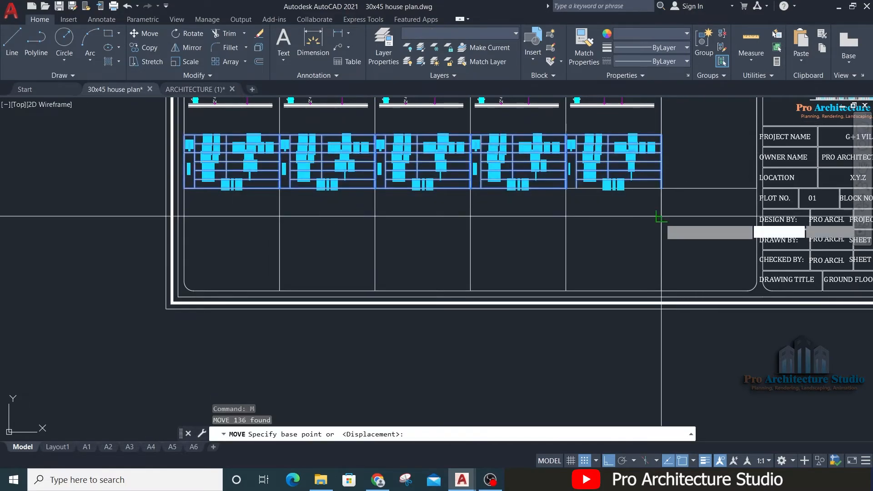
click(662, 187)
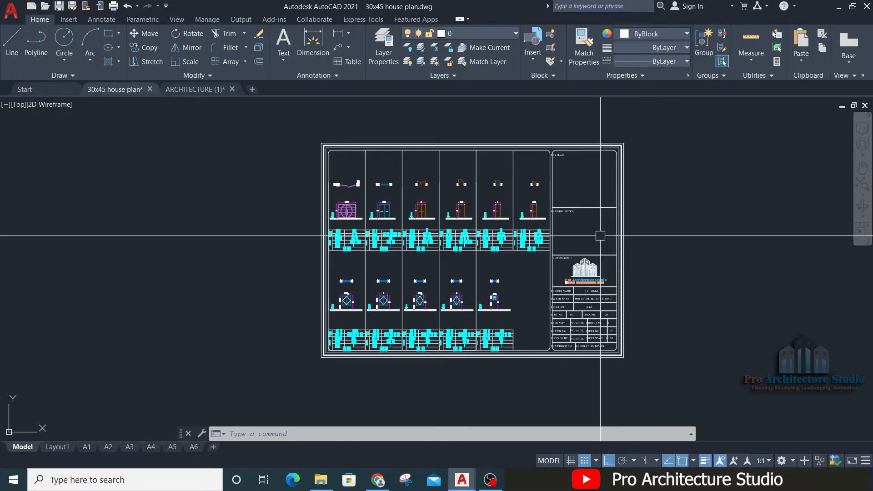
Step: Copy the whole title block sheet with its schedule horizontally toward the house drawings
scroll(594, 264, down, 2)
click(643, 146)
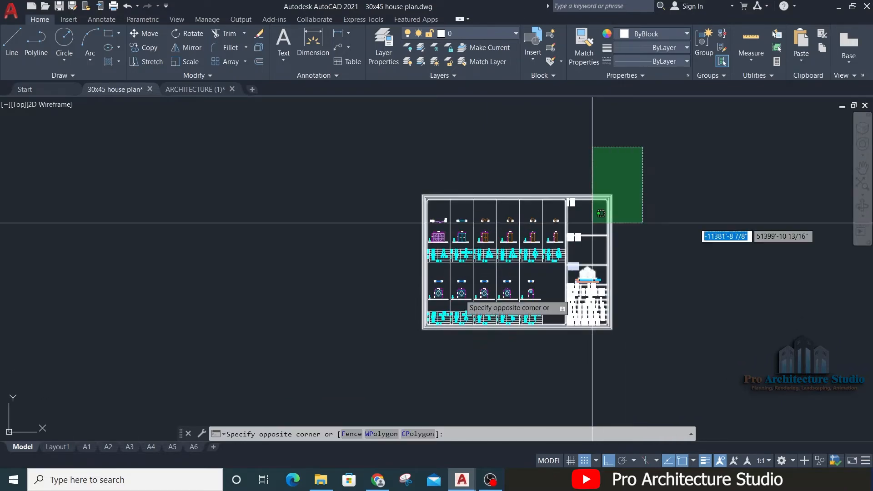
click(263, 392)
text(co)
key(Return)
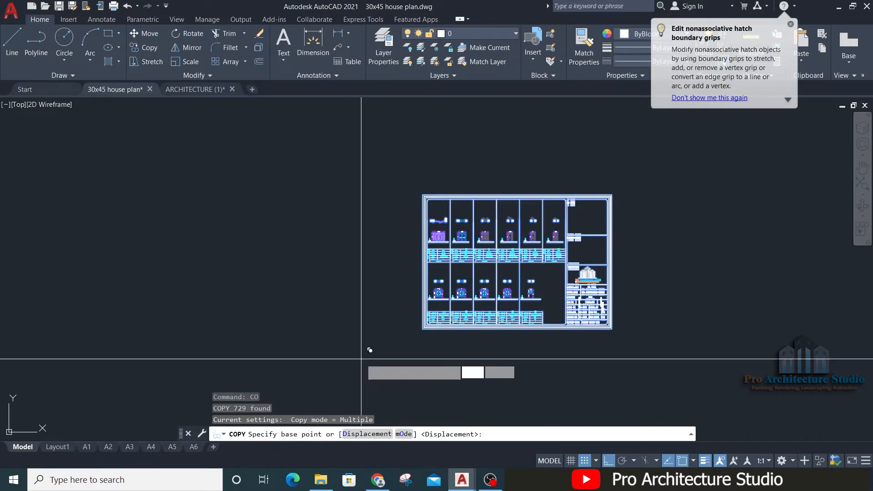
click(363, 357)
middle_drag(613, 358, 220, 331)
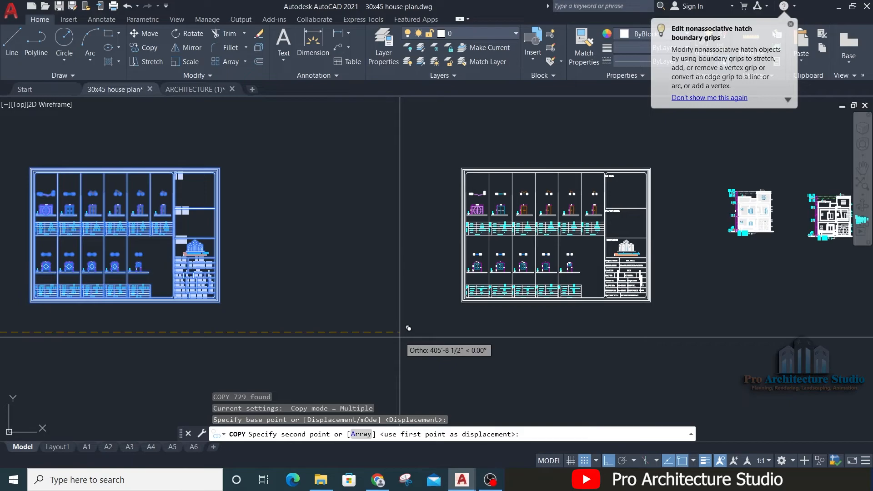
click(574, 249)
key(Escape)
Step: Erase the title block sheet around the copied schedule, keeping the schedule itself, and save the drawing
scroll(610, 194, up, 2)
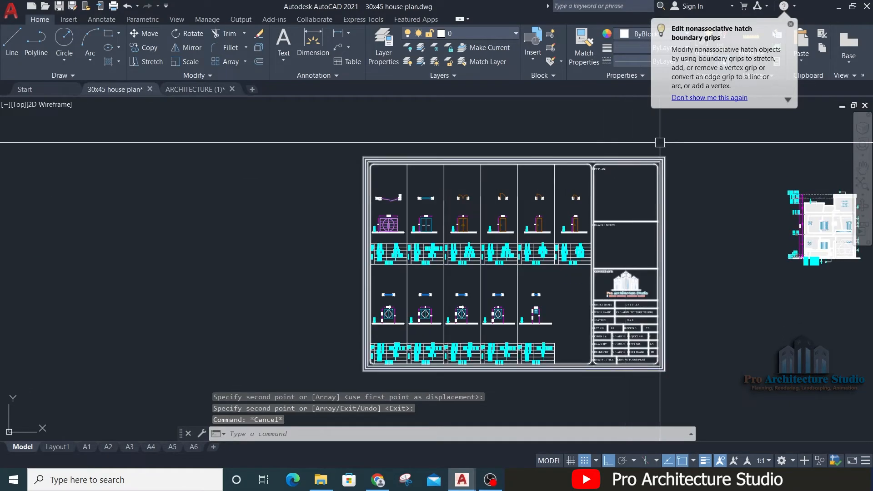
click(695, 132)
key(Escape)
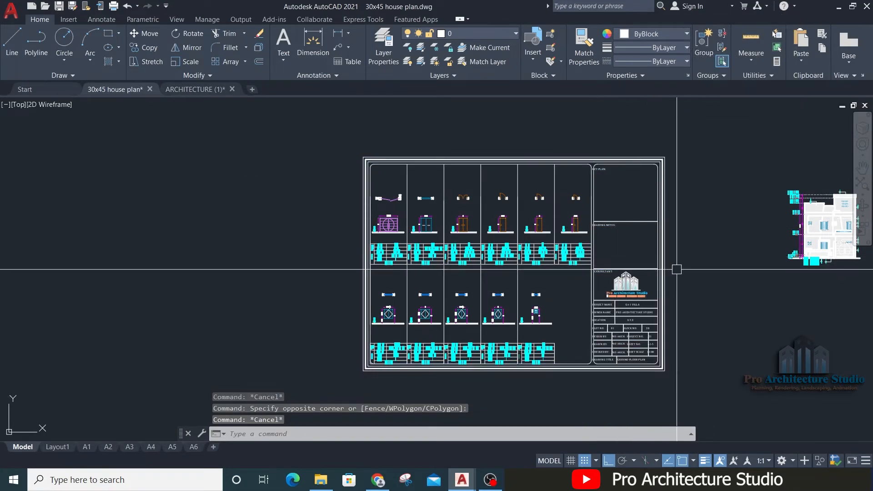
click(692, 272)
click(590, 384)
key(Delete)
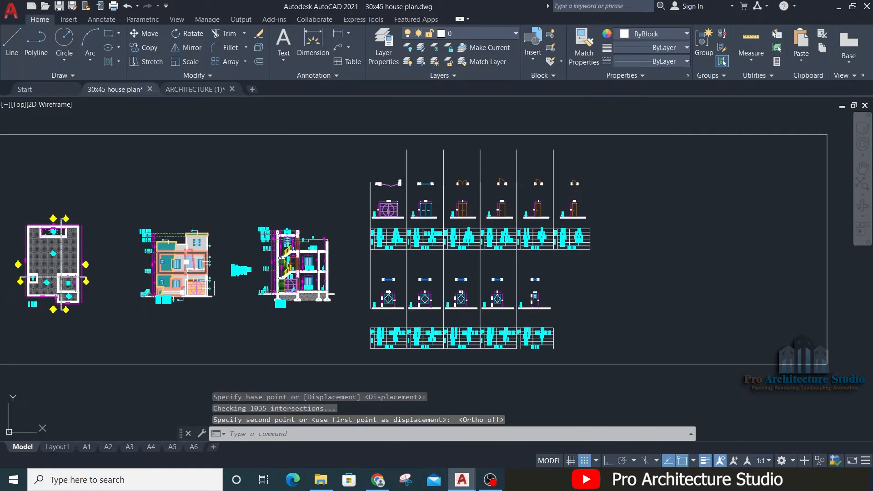
key(ctrl+s)
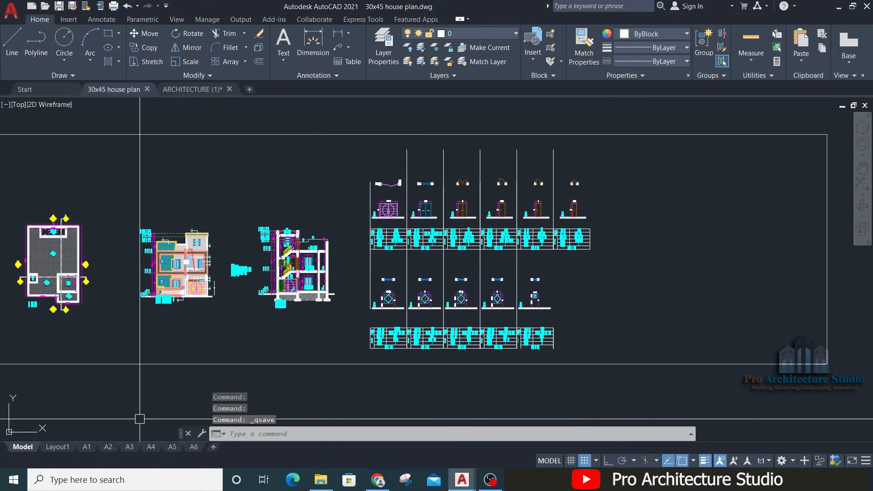
Step: Open the A6 layout and create a copy of it placed after the last layout
click(193, 448)
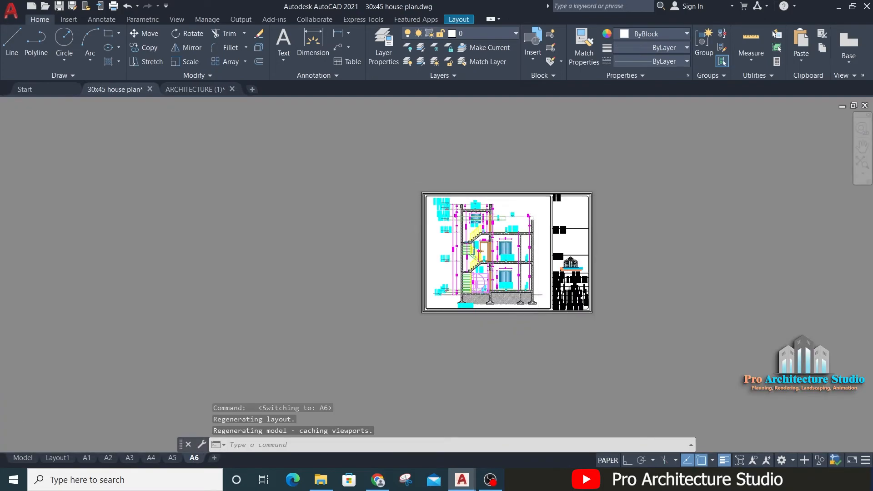
scroll(607, 244, up, 4)
scroll(433, 179, down, 2)
middle_drag(433, 179, 464, 183)
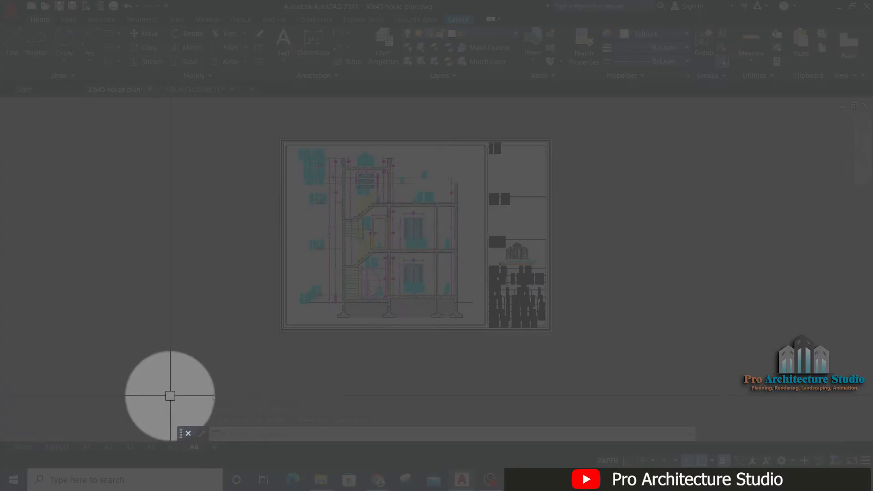
right_click(195, 447)
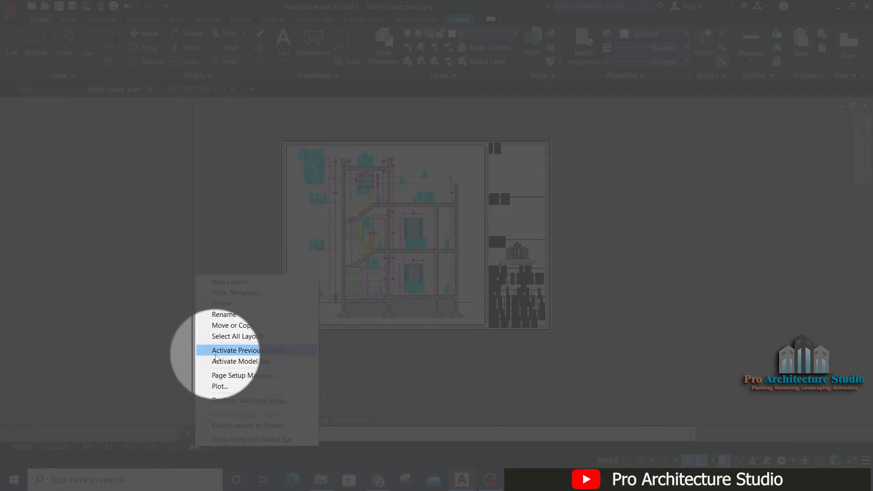
click(235, 326)
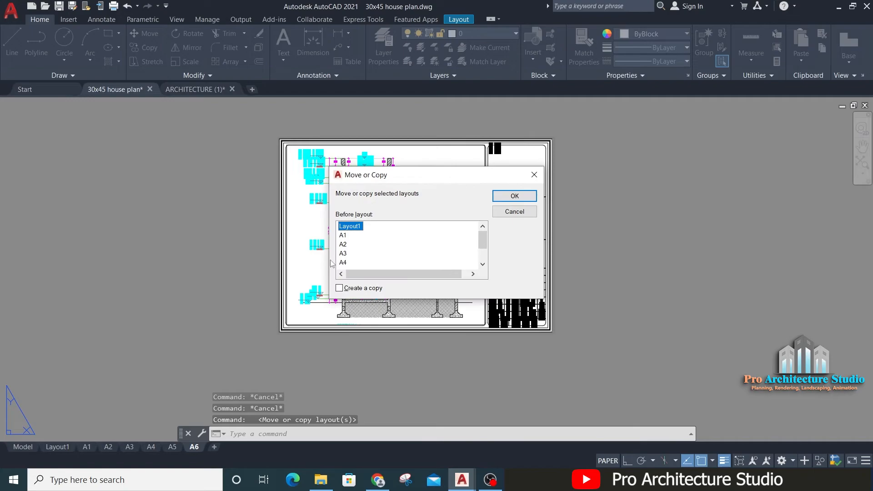
drag(483, 239, 483, 251)
click(369, 254)
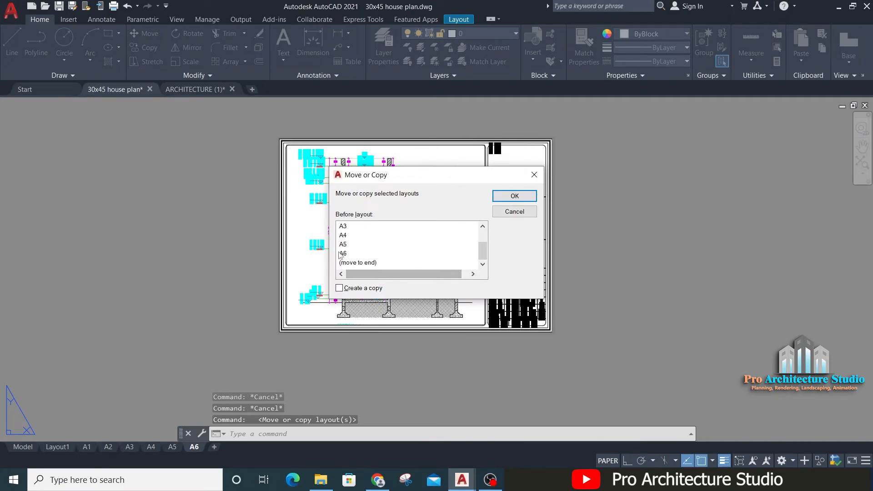
click(363, 263)
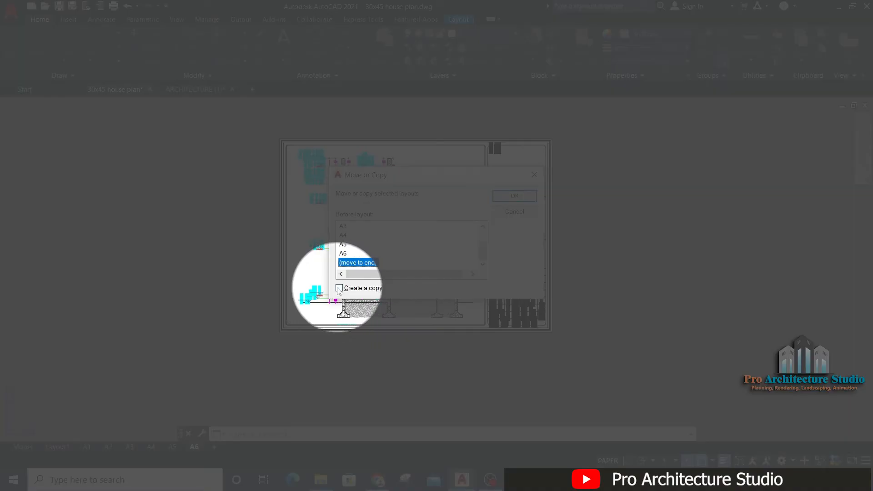
click(337, 288)
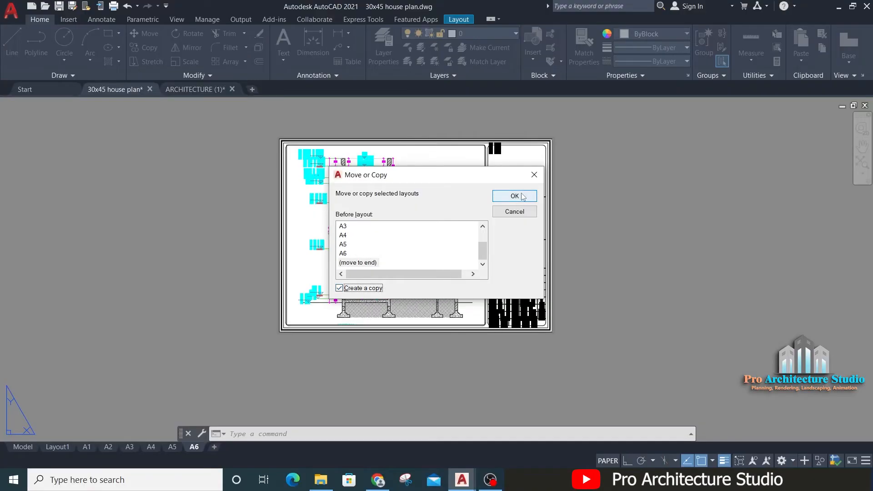
click(515, 196)
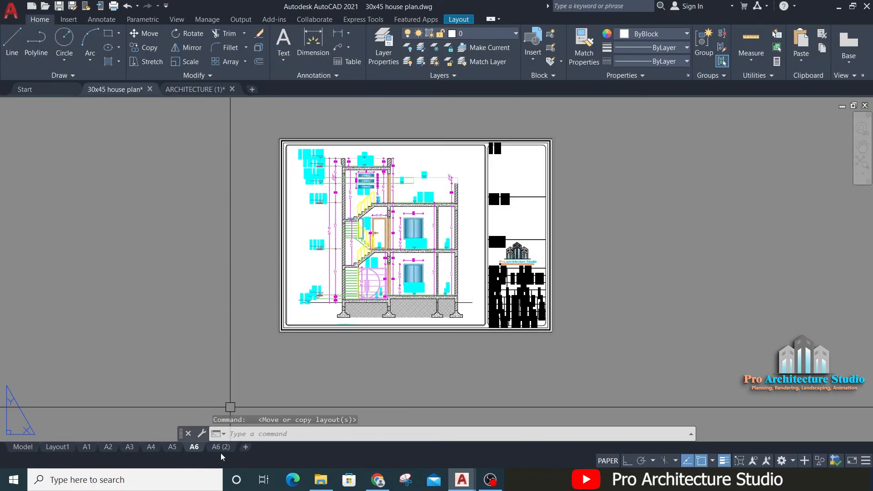
Step: Rename the copied layout to A7
mouse_move(219, 450)
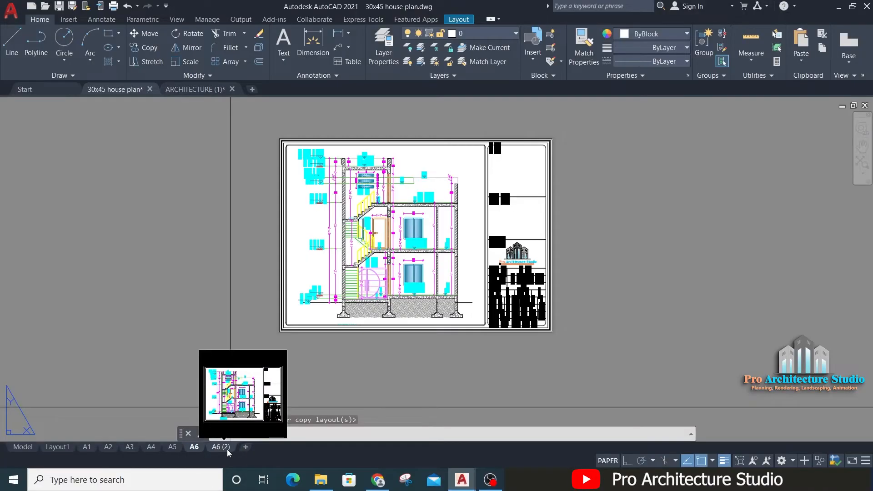
right_click(222, 447)
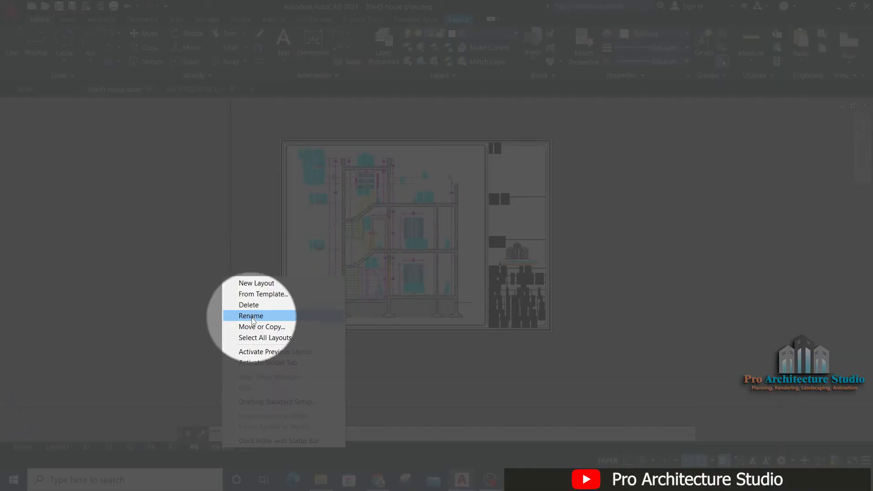
click(252, 317)
text(A7)
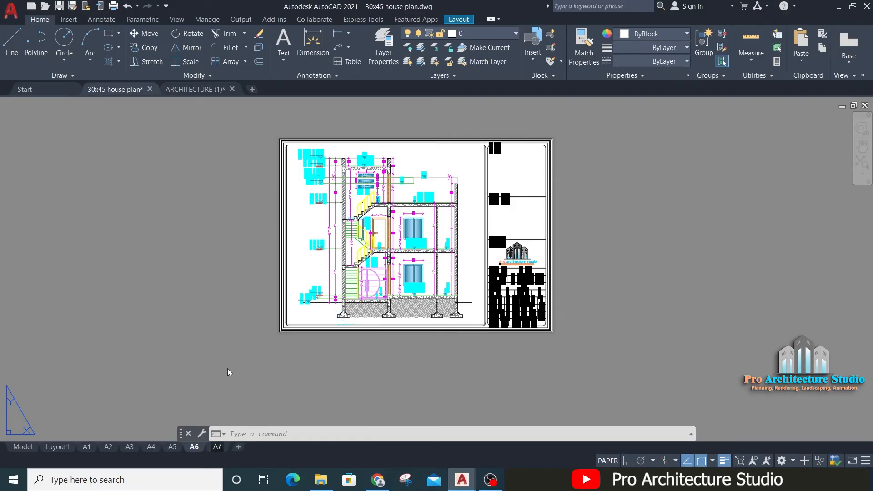
key(Return)
Step: Activate the viewport on the A7 layout and shift its view from the section to the door and window schedule
middle_drag(461, 175, 480, 161)
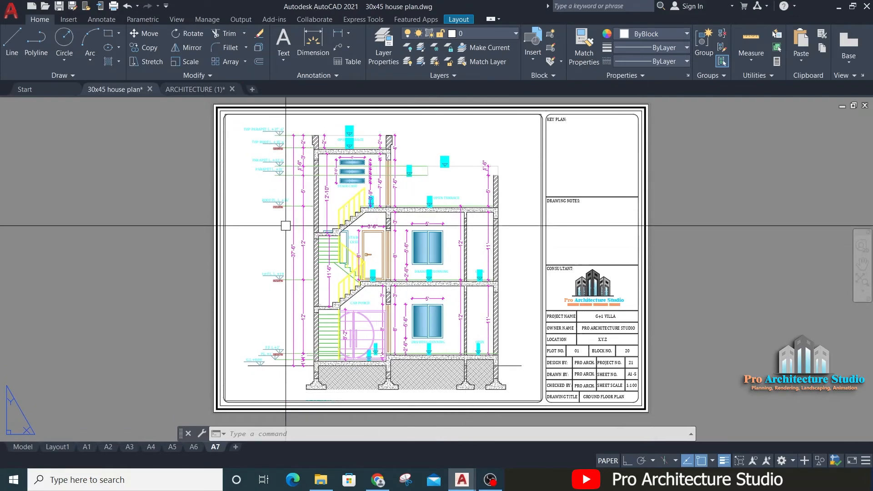
double_click(499, 136)
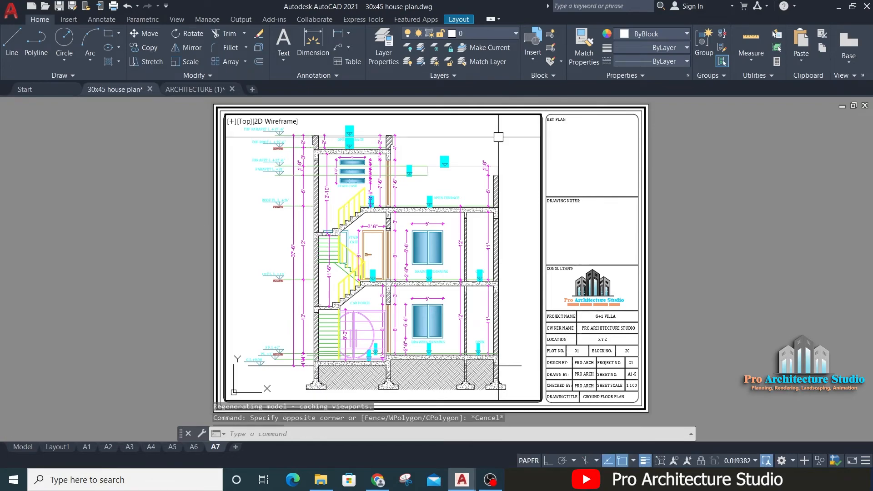
scroll(446, 161, down, 5)
mouse_move(446, 161)
middle_down()
mouse_move(329, 208)
mouse_move(271, 213)
middle_up()
middle_drag(418, 194, 336, 207)
mouse_move(370, 206)
middle_down()
mouse_move(424, 208)
mouse_move(397, 202)
middle_up()
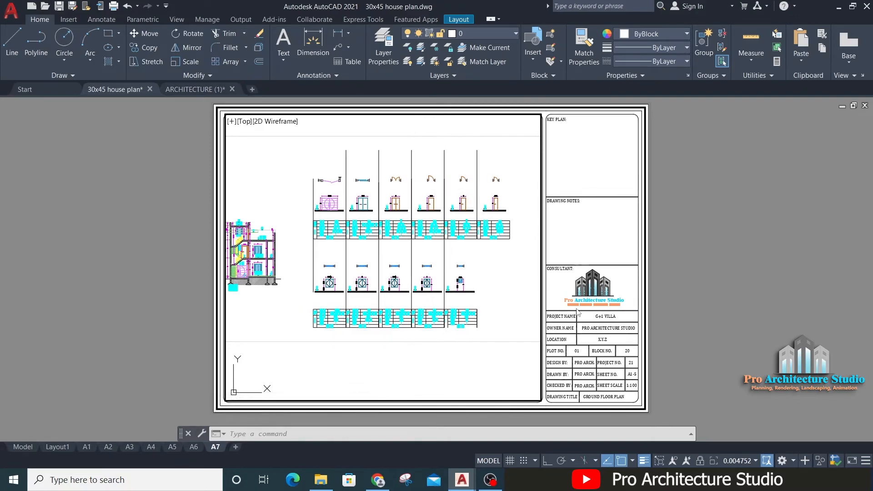
middle_drag(504, 283, 489, 282)
Step: Fit the door and window schedule to the A7 viewport with a Zoom Window around its full extent
text(z)
key(Return)
text(w)
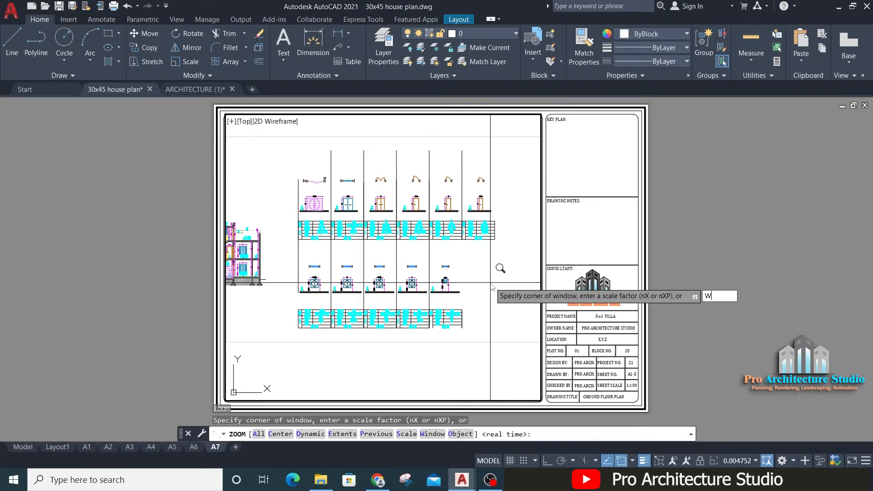
key(Return)
scroll(284, 334, up, 2)
scroll(288, 332, down, 2)
middle_drag(288, 332, 275, 341)
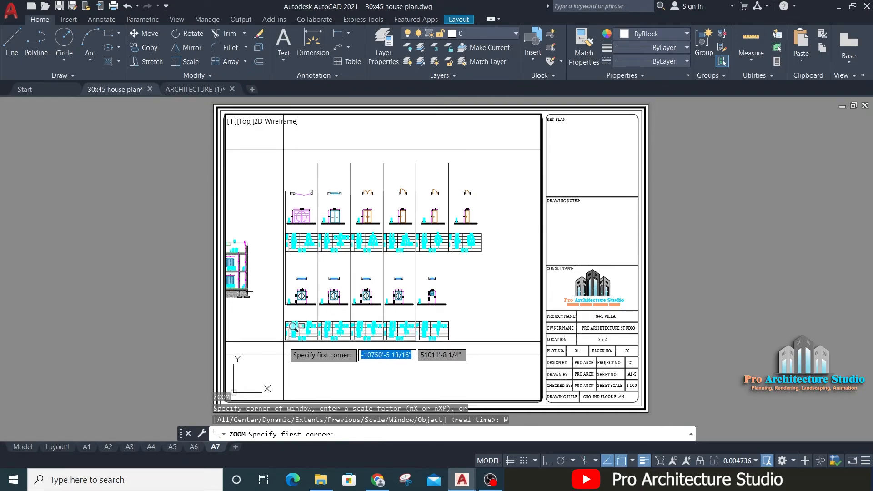
click(283, 341)
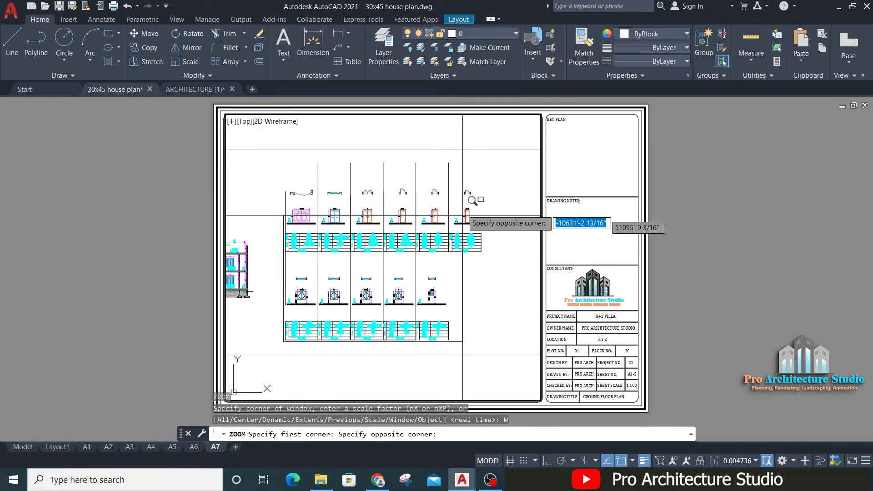
click(494, 145)
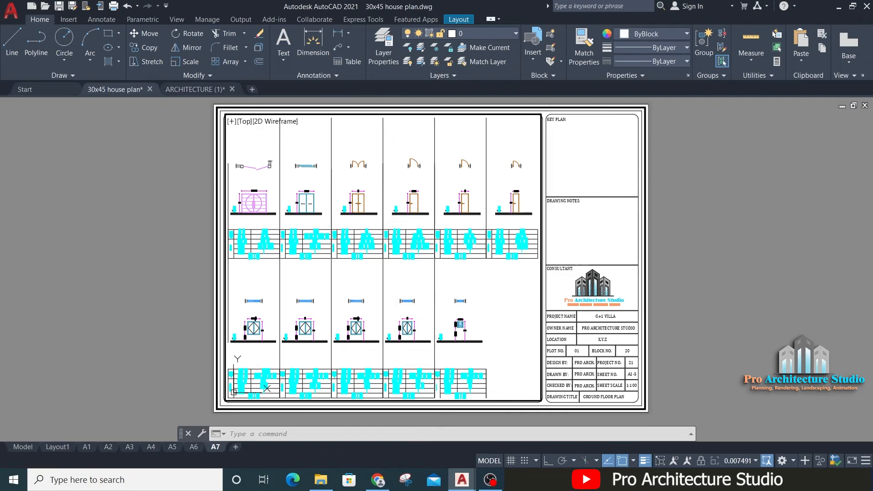
Step: Fine-tune the A7 viewport's magnification with a real-time Zoom so the schedule fills the frame, and return to paper space
text(z)
key(Return)
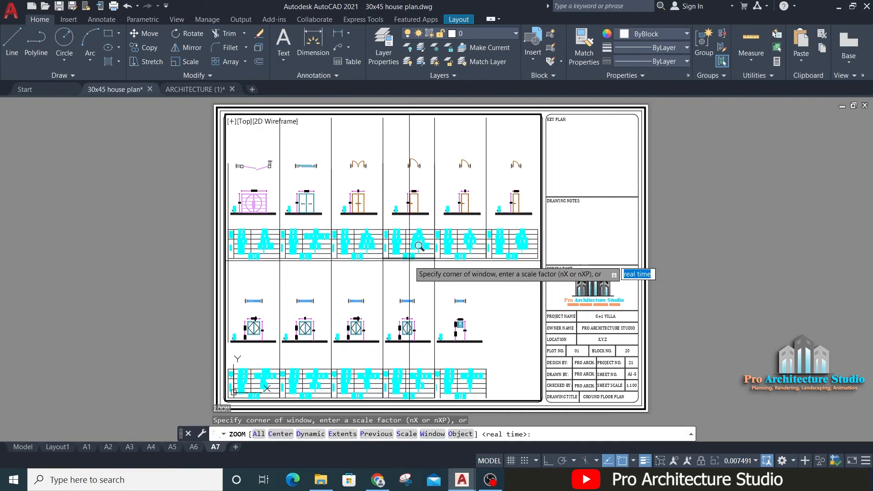
key(Return)
drag(410, 188, 409, 190)
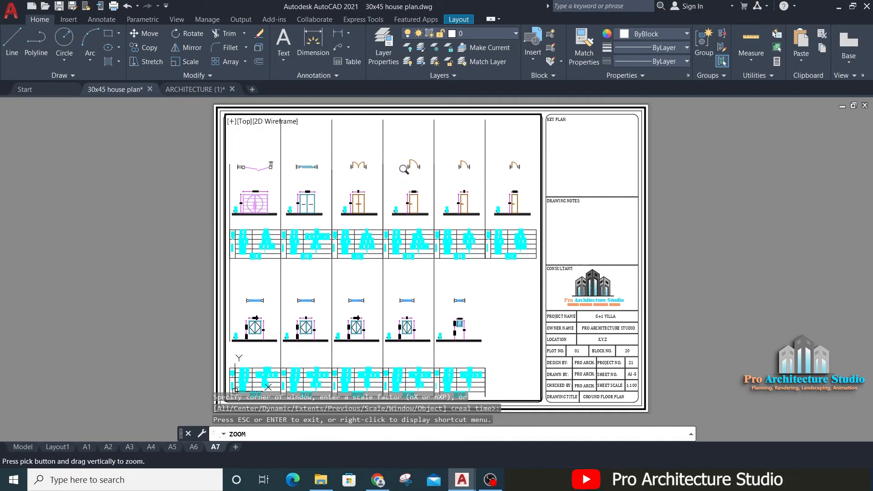
drag(410, 198, 409, 189)
middle_drag(412, 195, 411, 195)
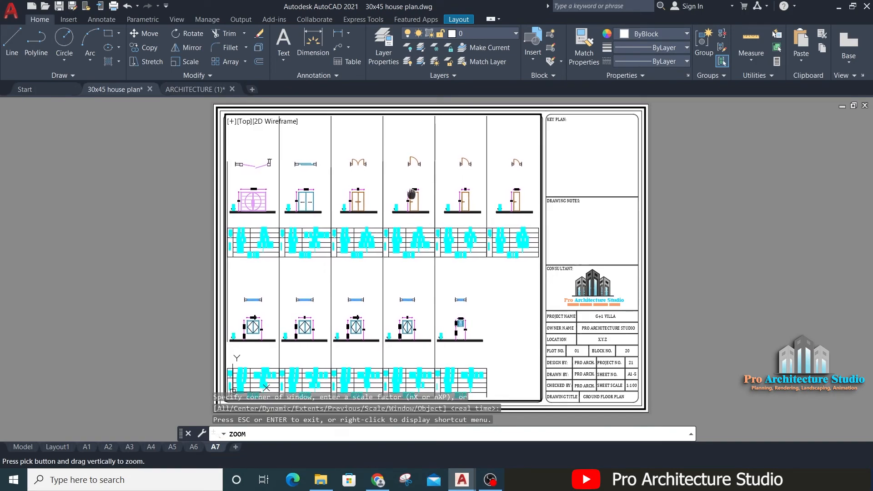
mouse_move(441, 244)
middle_down()
mouse_move(436, 236)
mouse_move(442, 246)
middle_up()
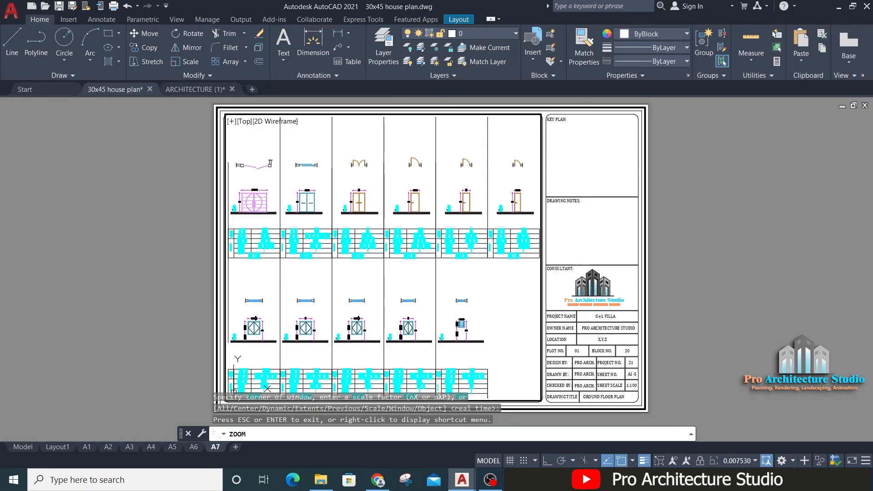
key(Escape)
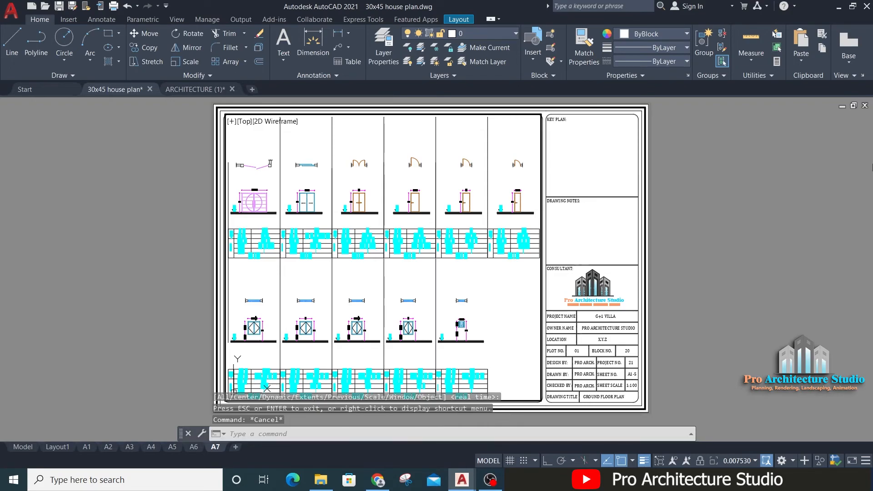
double_click(697, 200)
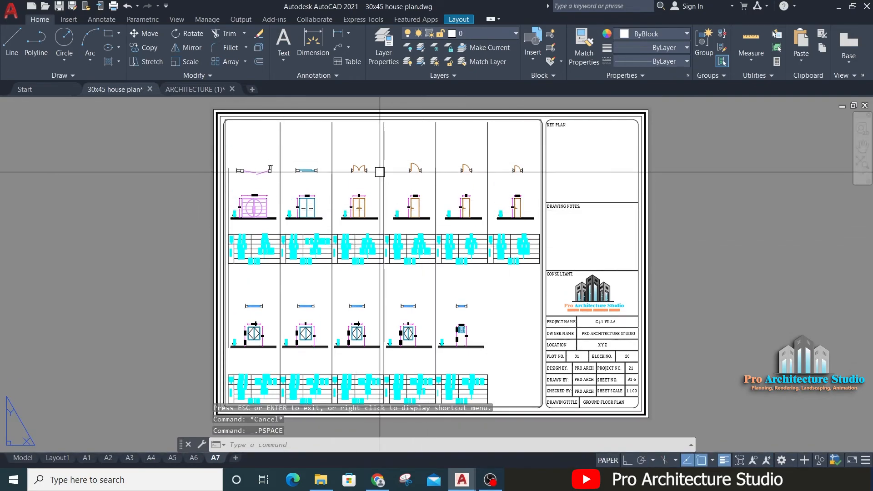
Step: Start plotting the A7 layout and reuse the page setup of the previous plot
scroll(387, 176, down, 3)
scroll(355, 205, up, 3)
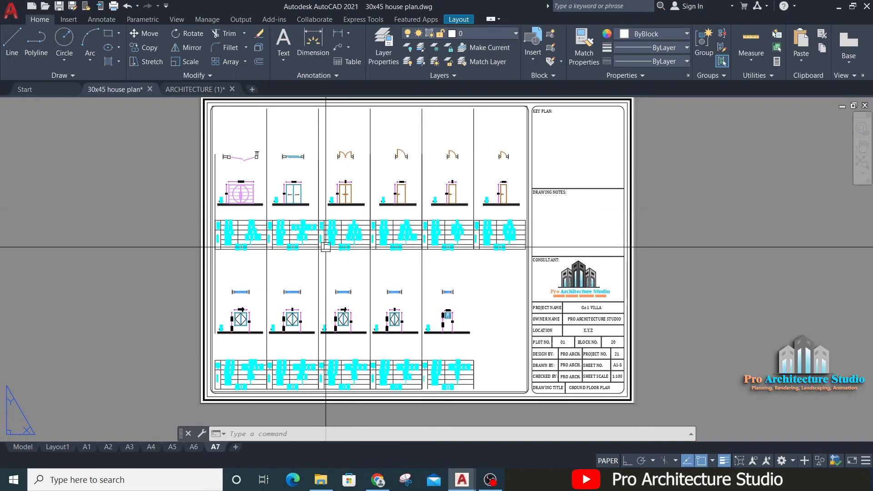
scroll(396, 236, down, 2)
key(Escape)
key(Escape)
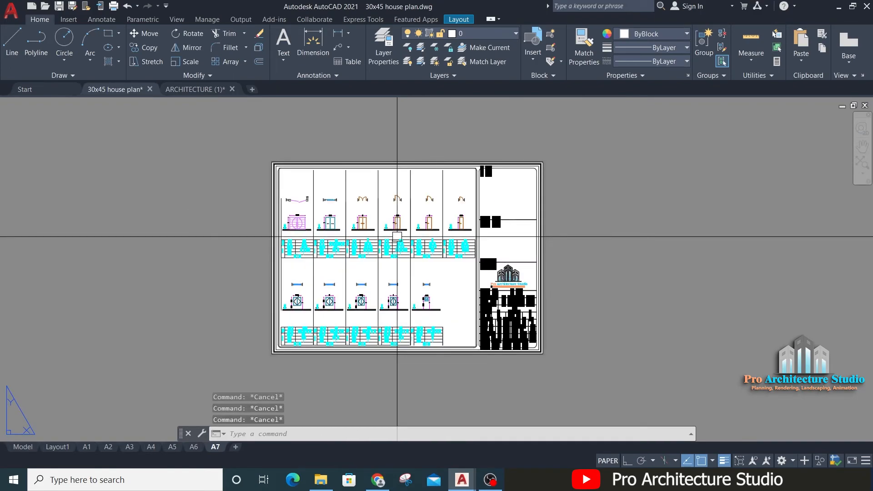
key(ctrl+p)
click(335, 122)
click(313, 136)
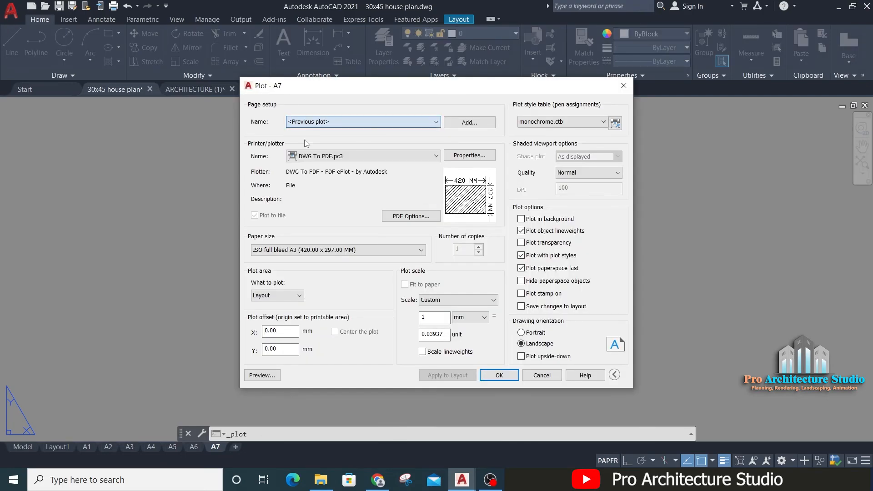
Step: Set the plot area to a window spanning opposite corners of the whole A7 sheet
click(282, 295)
click(273, 330)
scroll(279, 359, up, 5)
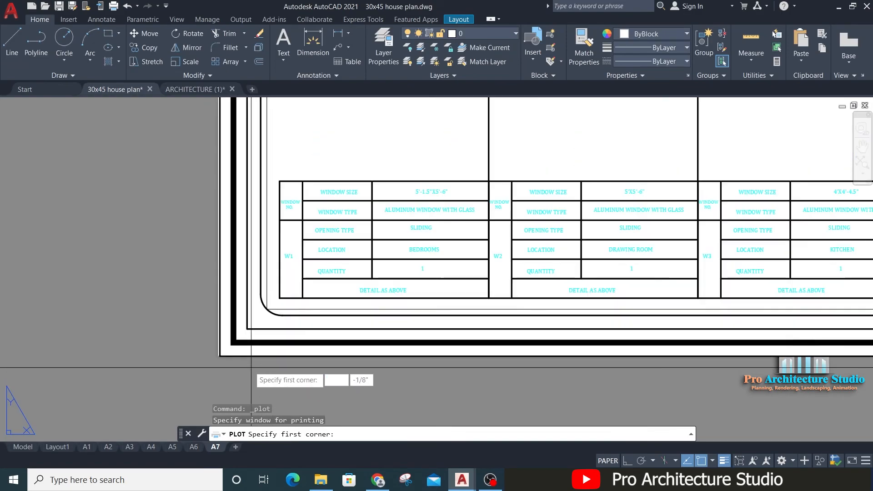
click(220, 356)
scroll(220, 356, down, 5)
scroll(500, 255, up, 5)
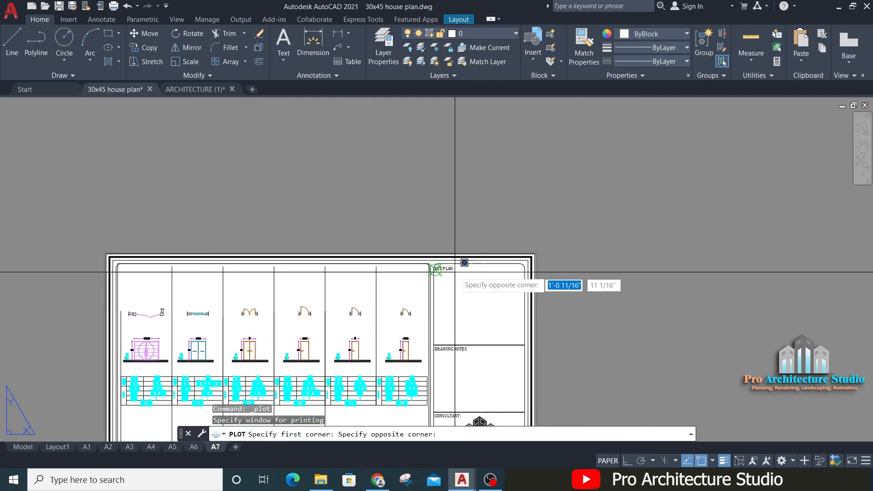
click(564, 244)
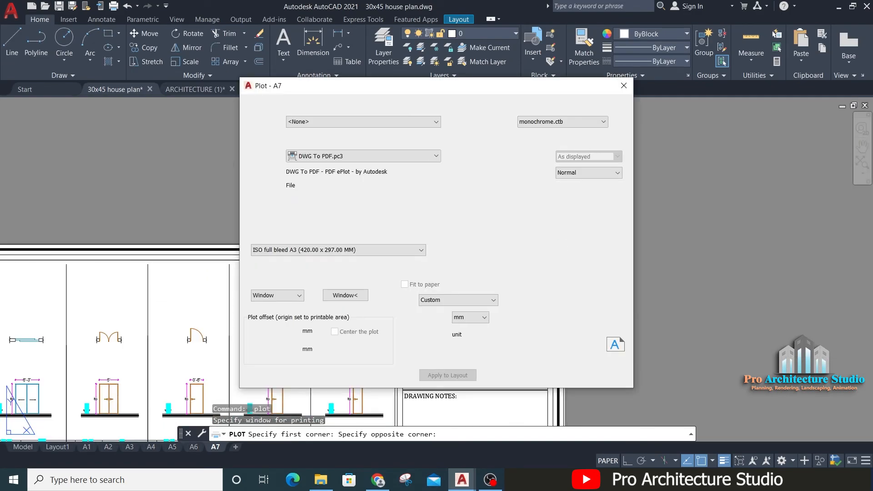
Step: Try the acad.ctb plot style table and preview the A7 sheet with it
click(559, 122)
click(530, 142)
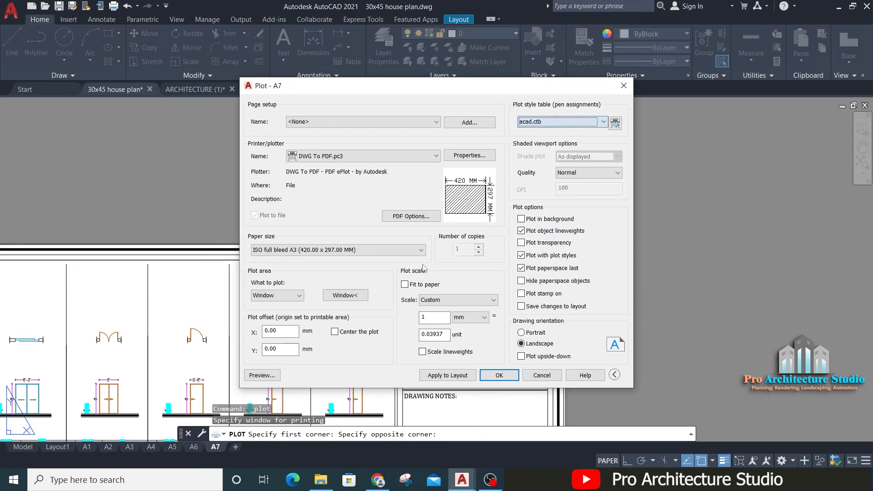
click(262, 375)
scroll(527, 195, down, 3)
scroll(495, 181, up, 3)
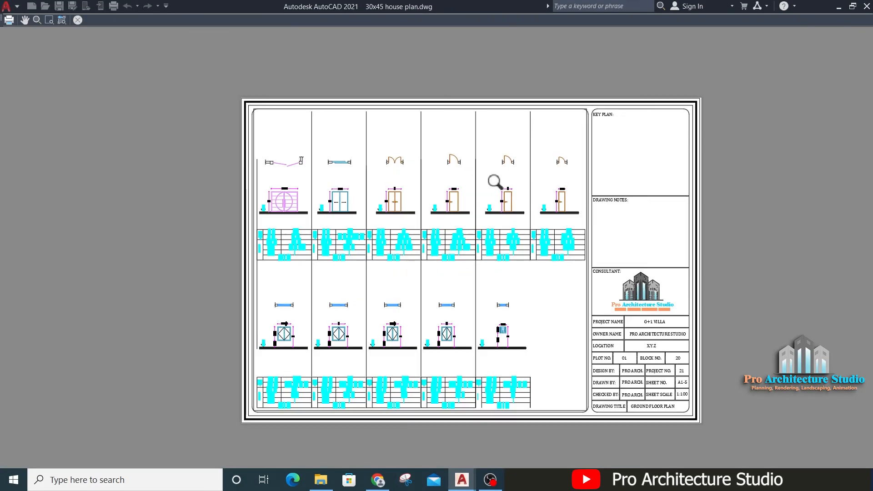
key(Escape)
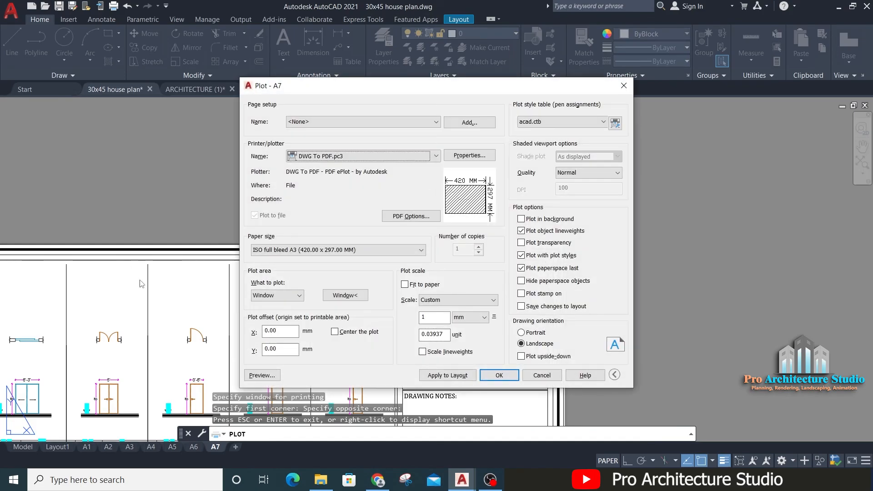
Step: Set the plot style table to monochrome.ctb and redefine the plot window around the A7 sheet's outer border
click(547, 123)
click(544, 175)
click(350, 298)
middle_drag(102, 296, 458, 87)
scroll(422, 135, down, 2)
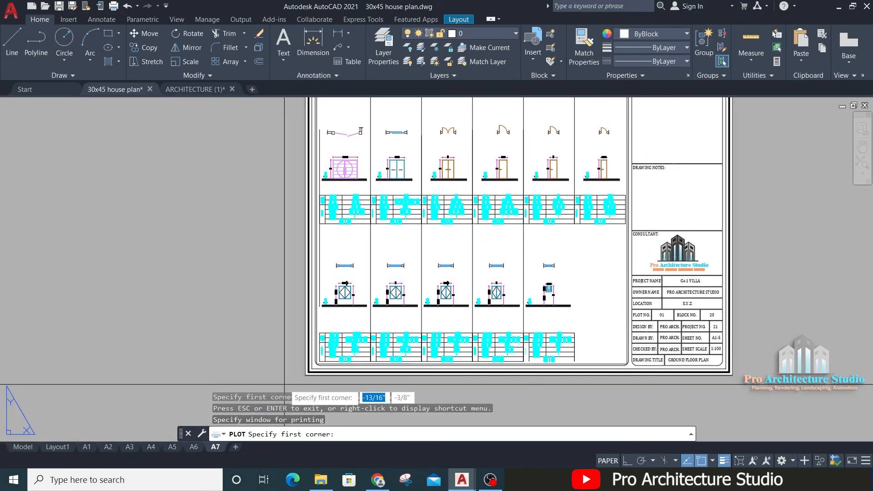
click(305, 375)
middle_drag(682, 116, 583, 301)
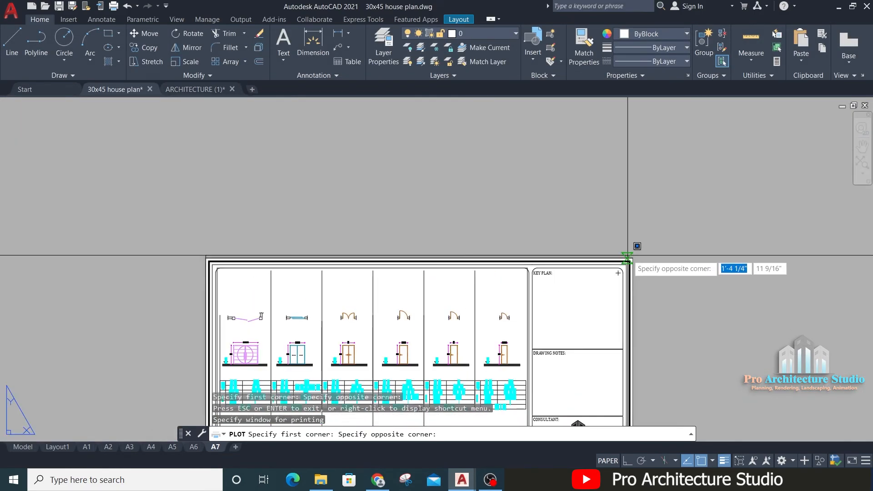
click(628, 255)
Step: Preview the monochrome A7 sheet, check its door tables up close, and plot it from the preview
click(262, 375)
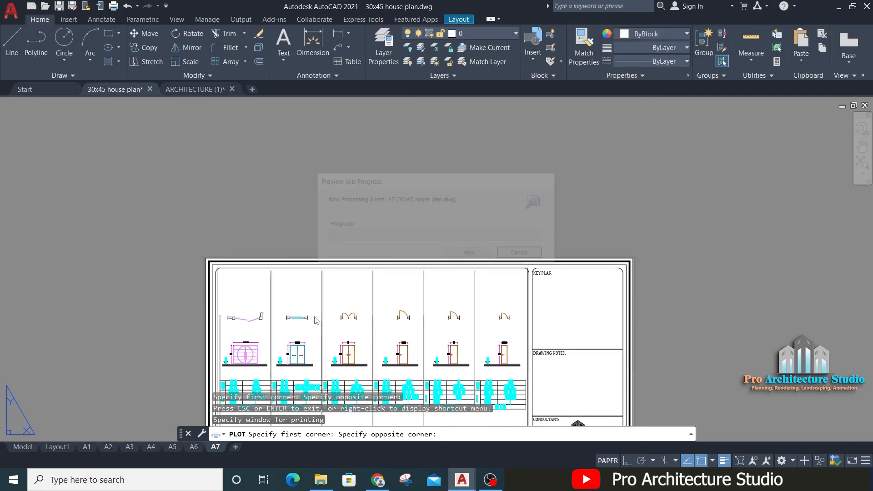
scroll(332, 288, up, 4)
scroll(326, 295, up, 3)
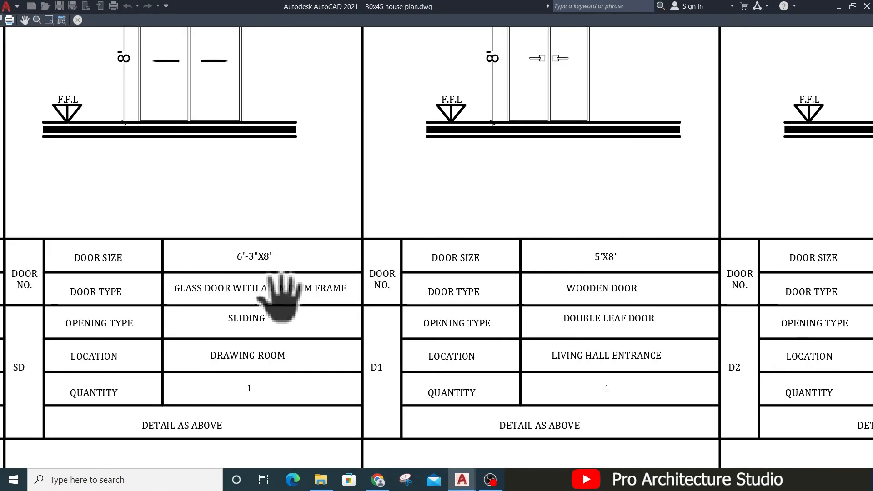
scroll(439, 199, down, 6)
middle_drag(439, 199, 387, 180)
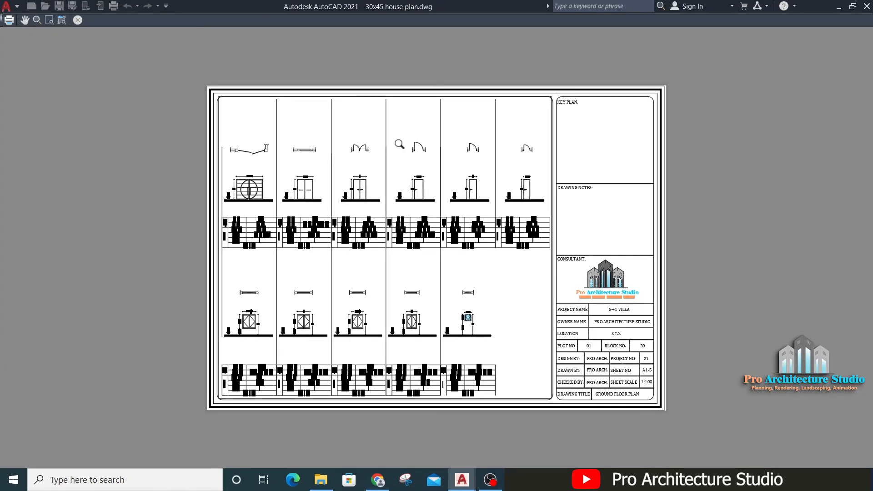
right_click(398, 143)
click(428, 163)
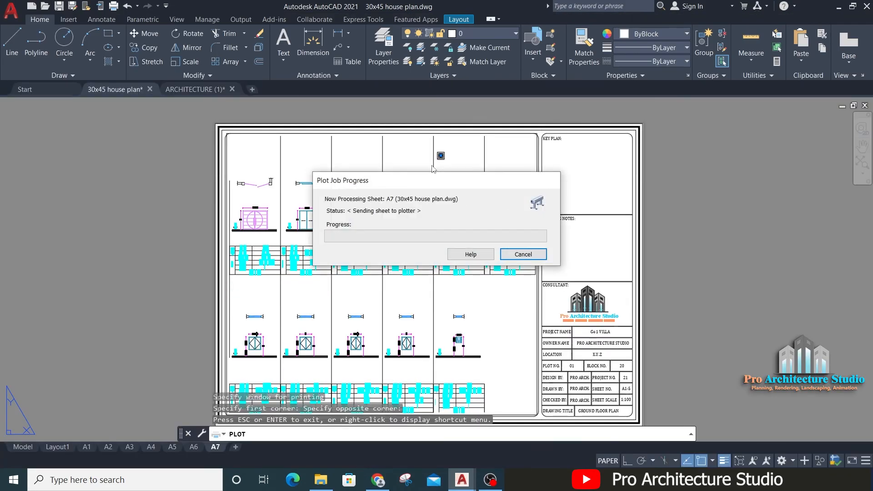
Step: Save the plot on the Desktop as DOOR & WINDOW SECHDULE in PDF format, and switch back to AutoCAD
click(278, 196)
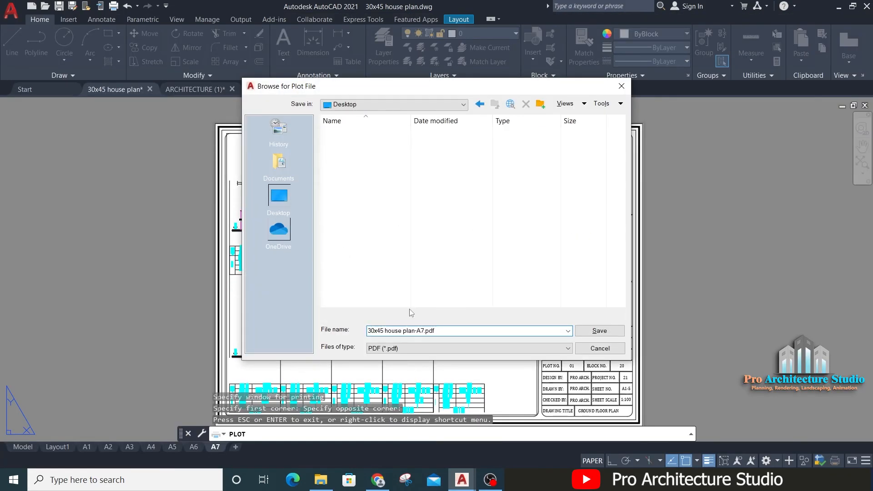
text(DOO)
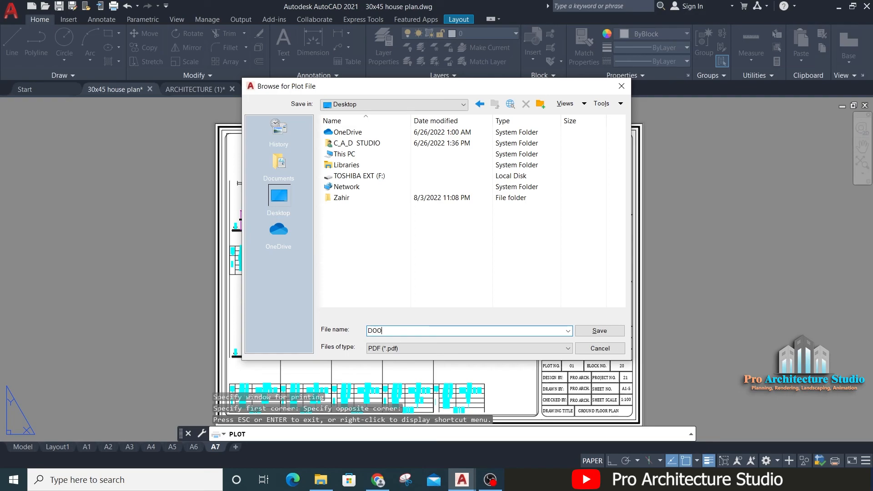
text(R & WINDOW SEC)
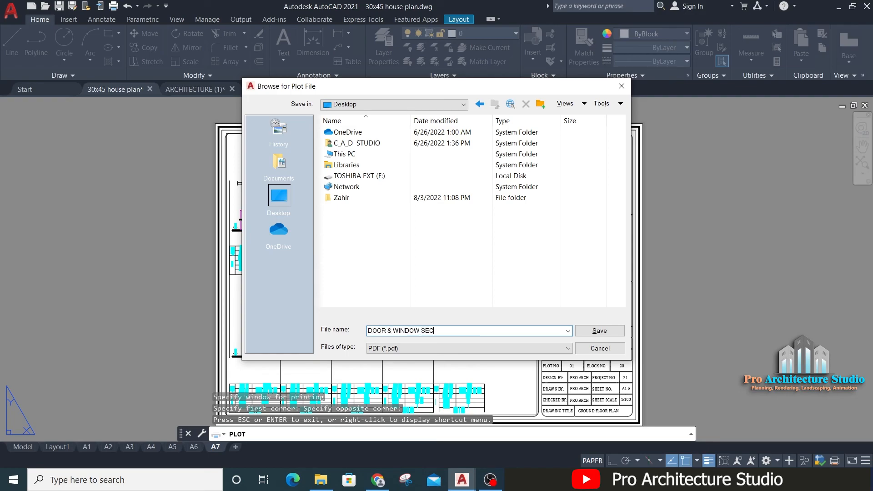
text(HDULE)
key(Return)
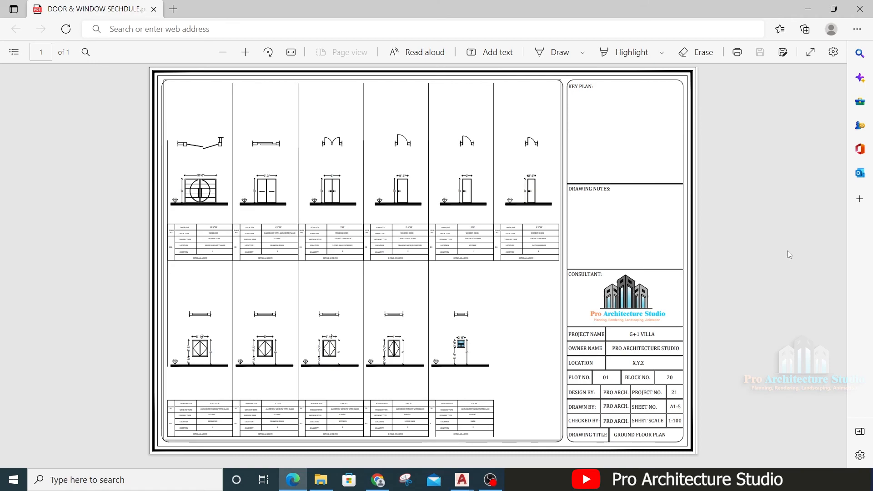
click(462, 480)
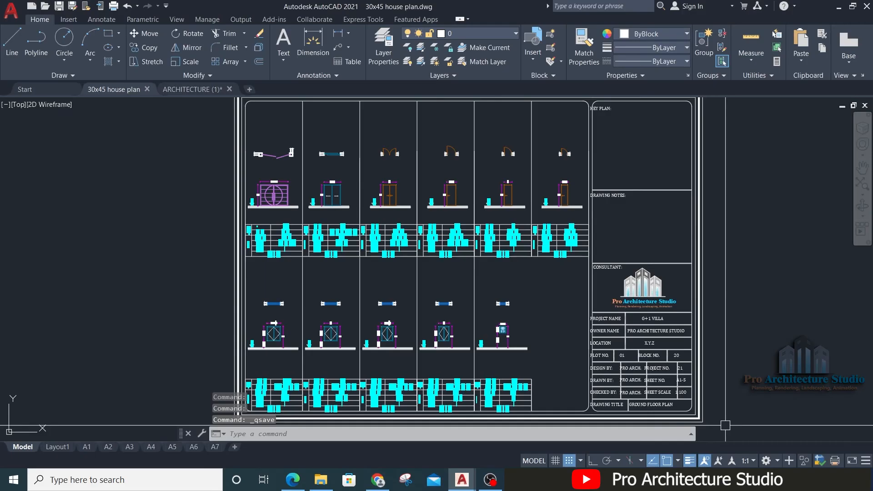